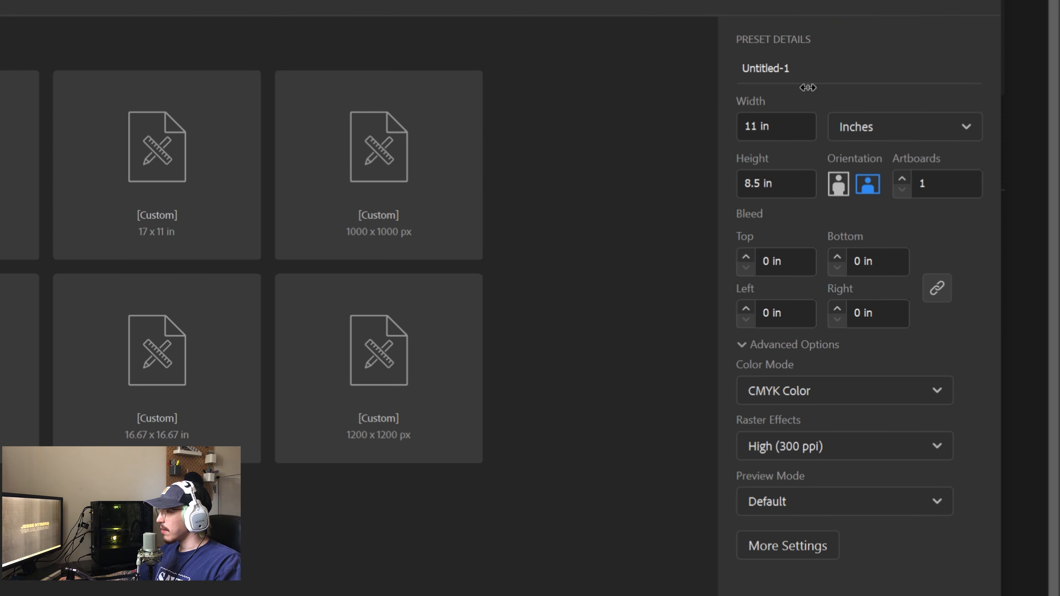
- Set the new document to 3.5 × 2 in with 2 artboards, named 'Business card design'
click(728, 128)
text(30)
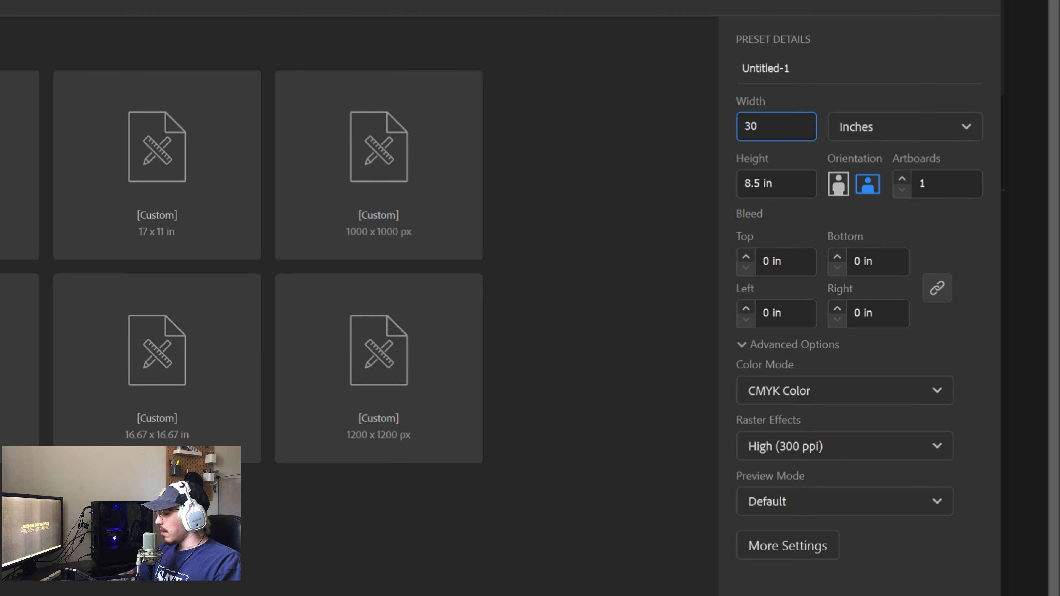
text(.5)
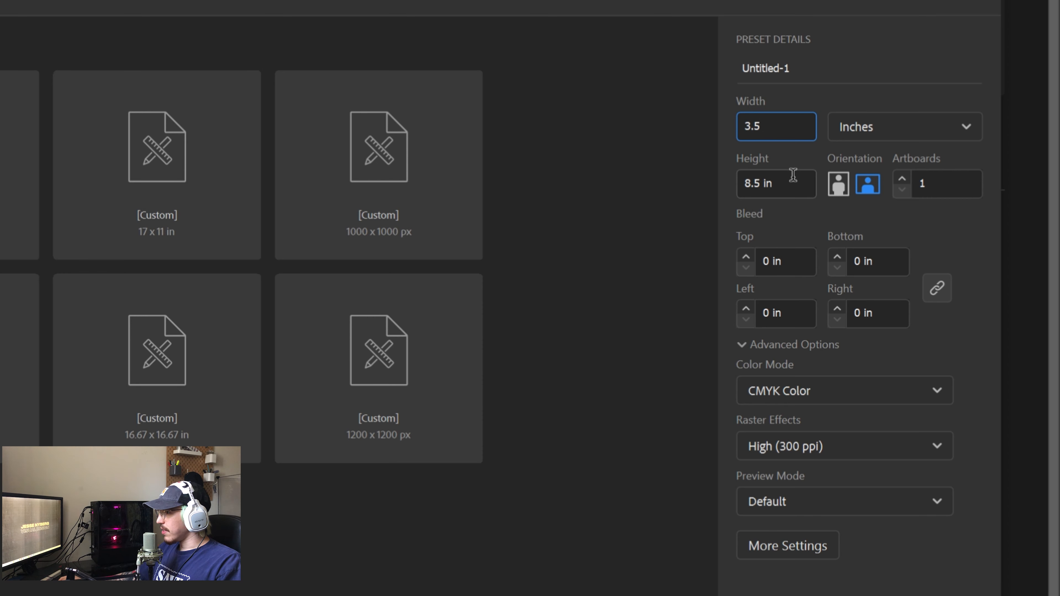
click(796, 190)
text(2)
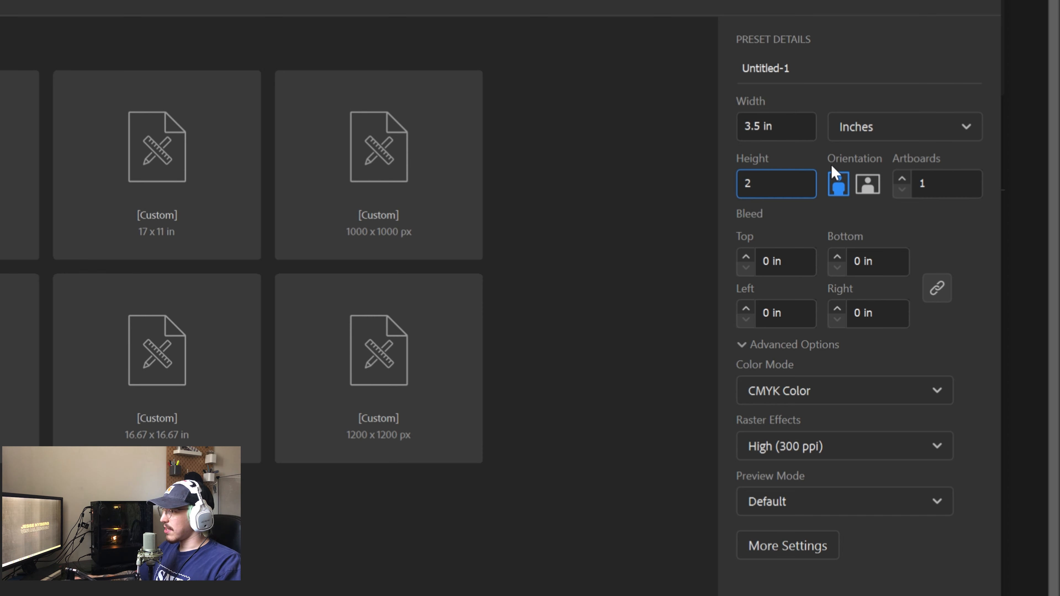
click(901, 179)
click(840, 87)
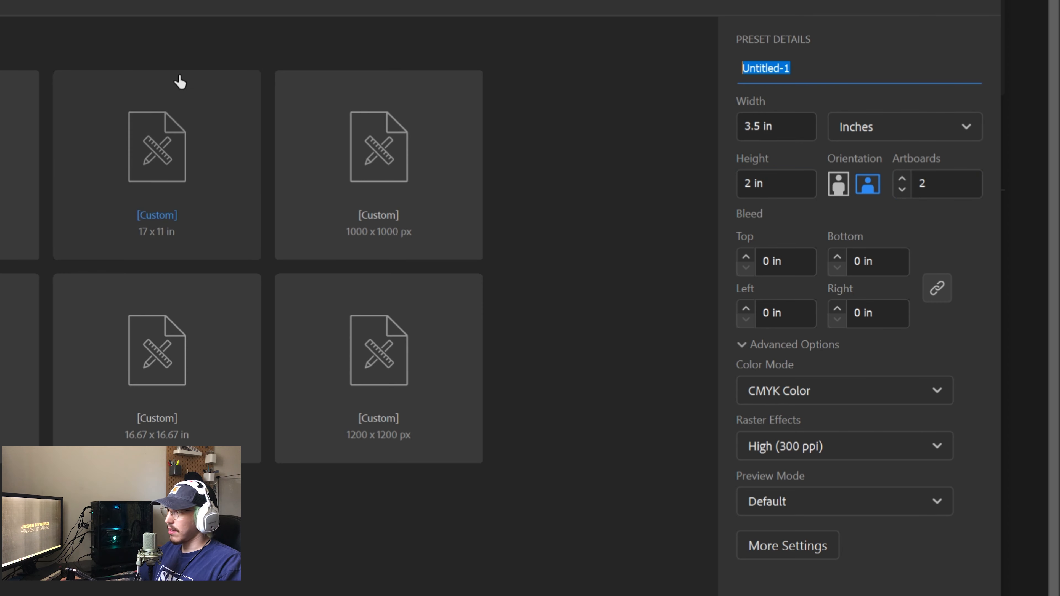
text(Busin)
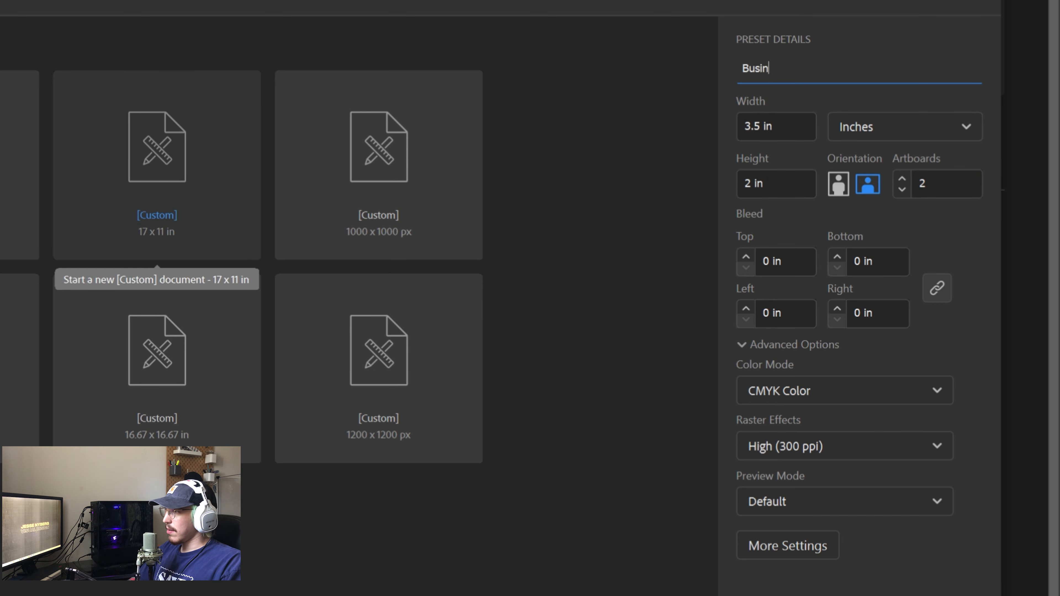
text(es card design)
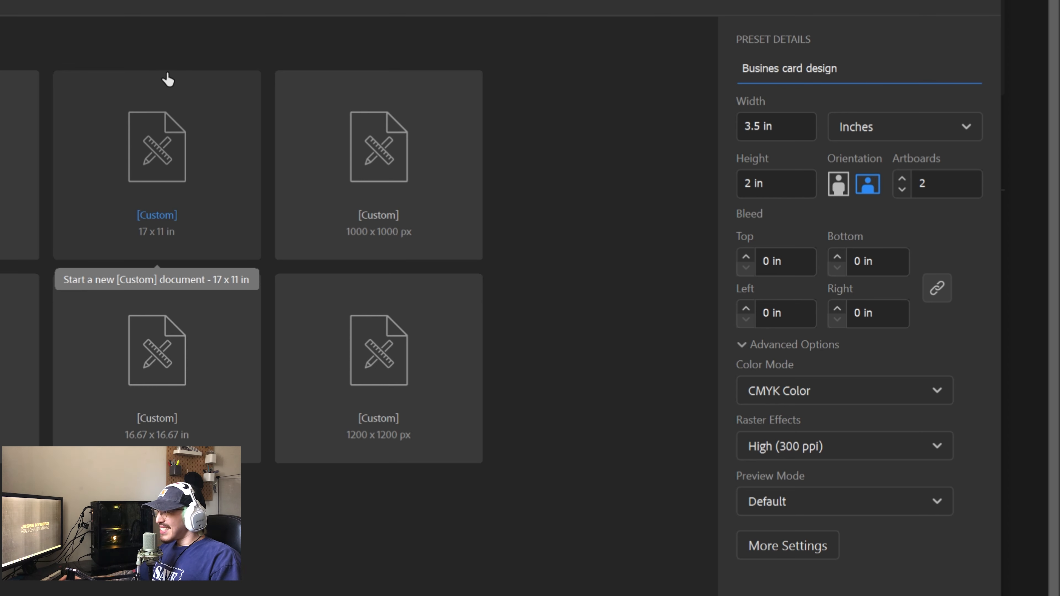
click(774, 68)
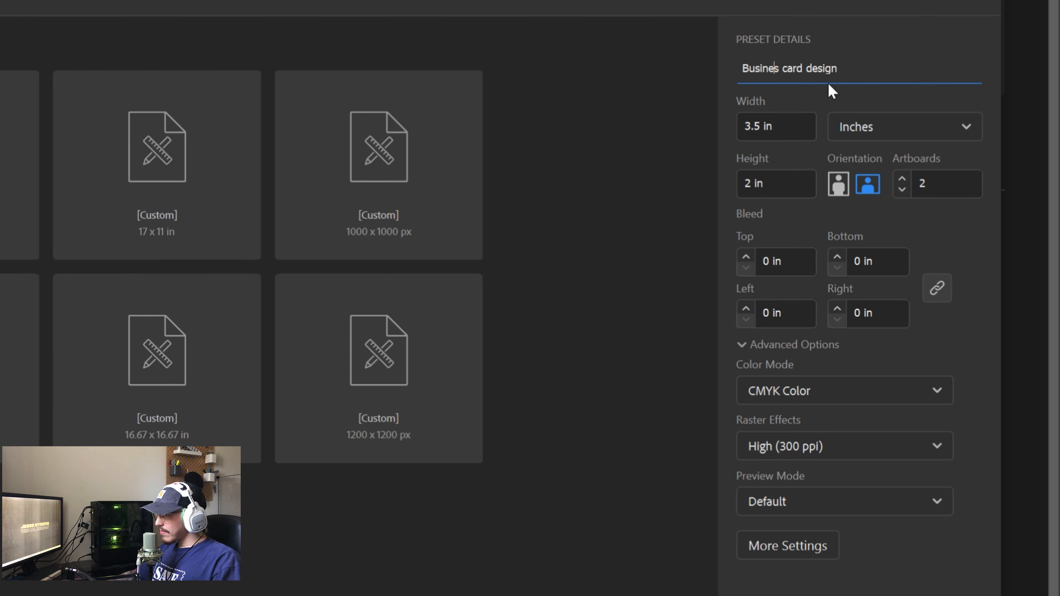
text(s)
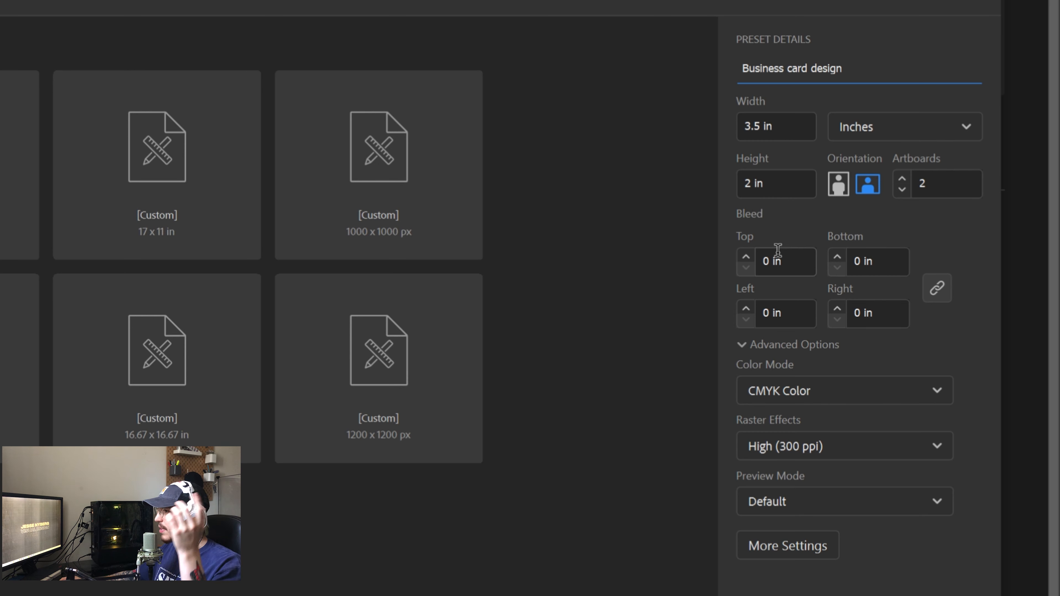
- Set a 0.125 in bleed on all sides, keep Advanced Options shown, and create the document
click(746, 256)
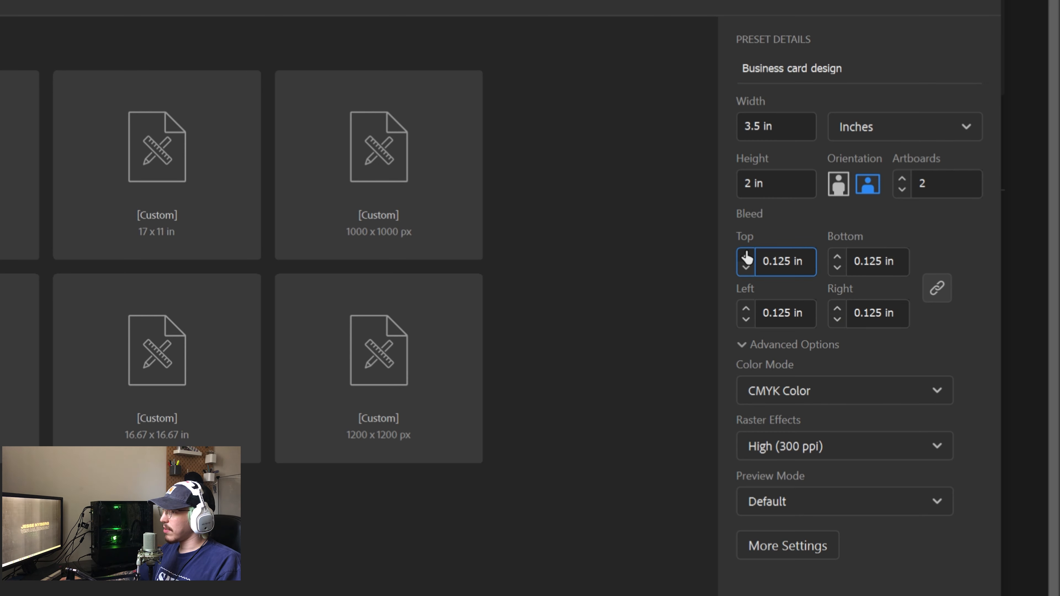
click(747, 256)
click(746, 268)
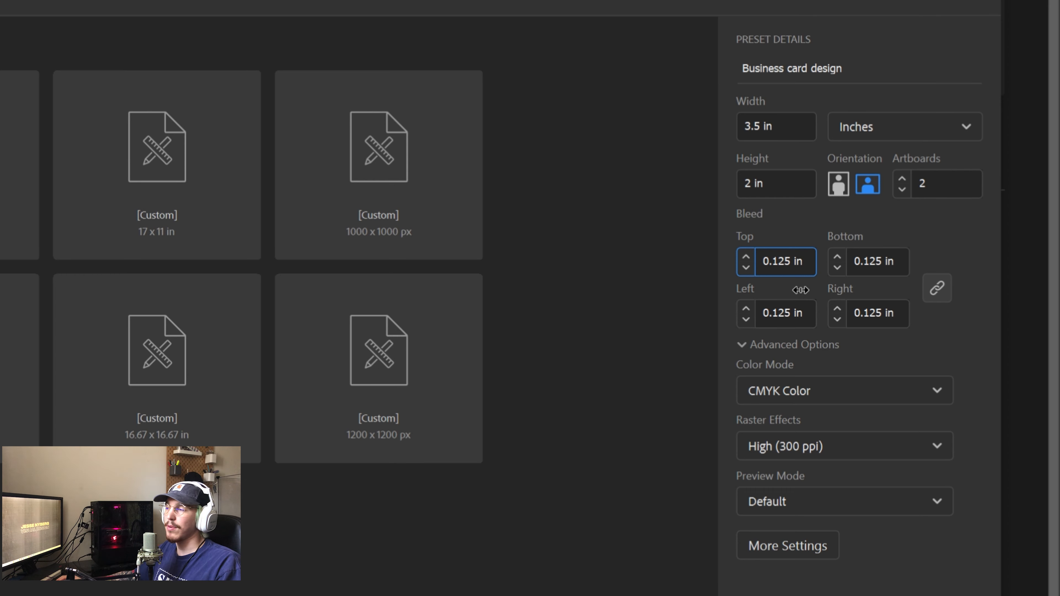
click(807, 349)
click(801, 347)
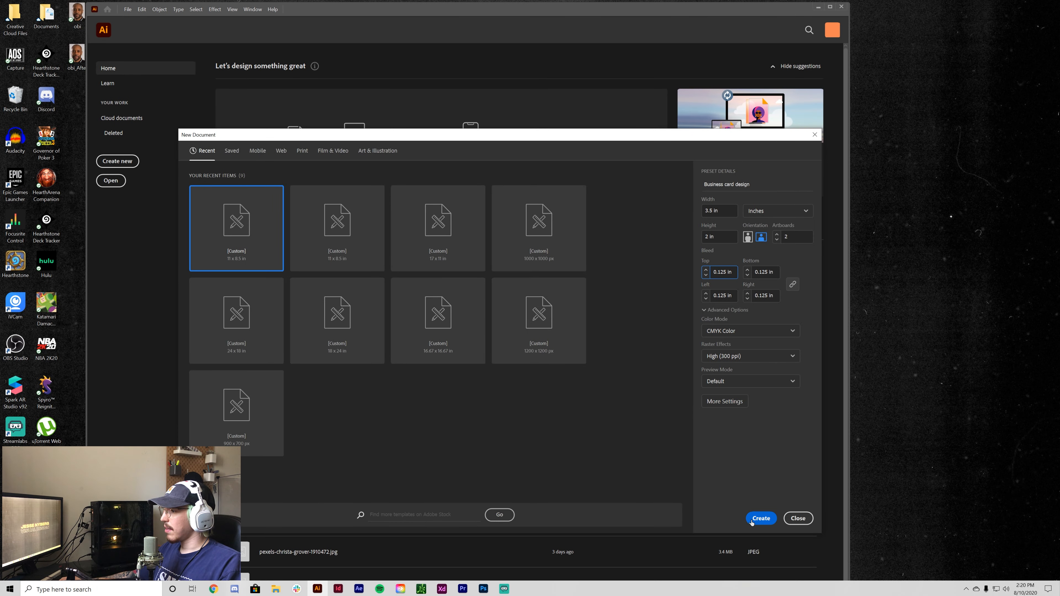
click(755, 521)
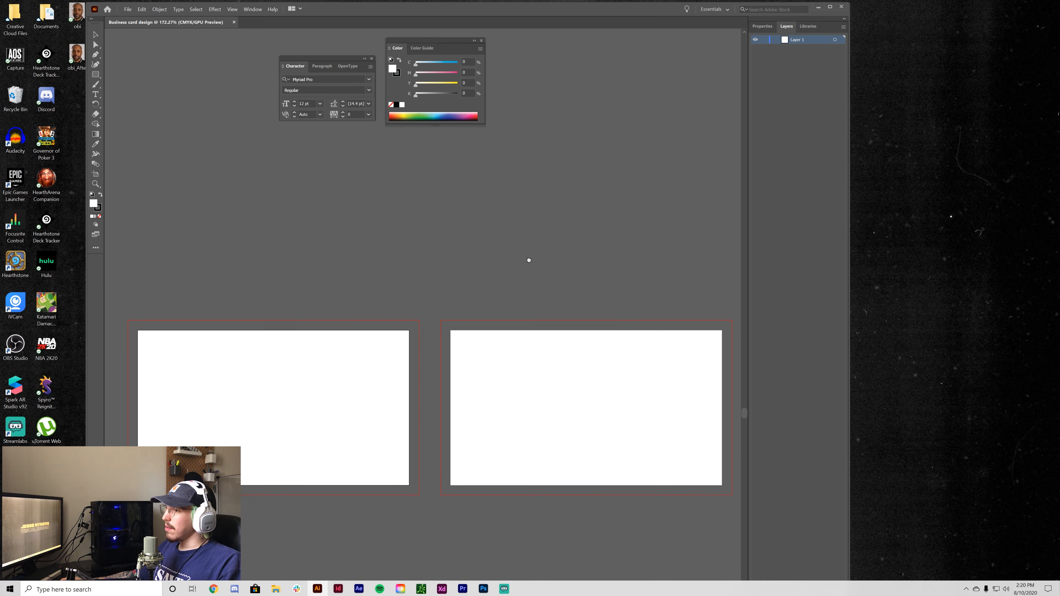
- Maximize the window, reset to the Essentials workspace, and center both artboards at 200% zoom
key(ctrl+1)
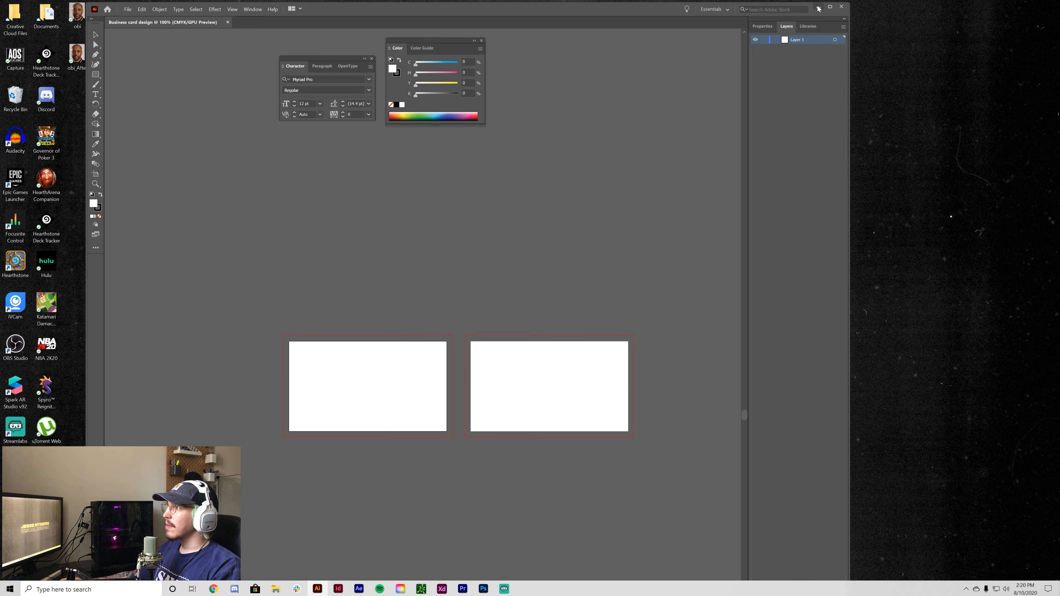
click(830, 6)
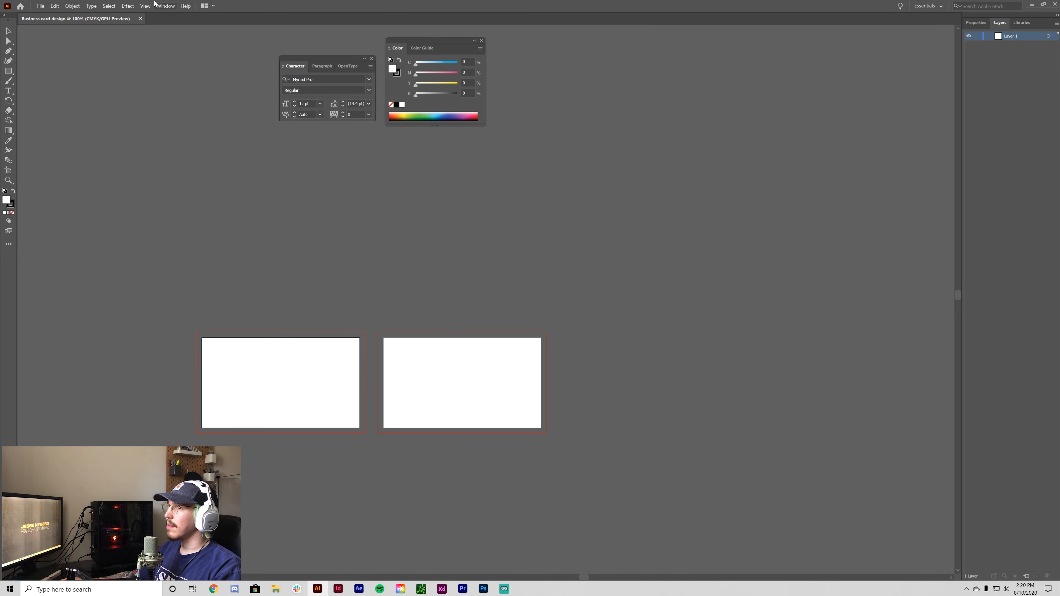
click(166, 5)
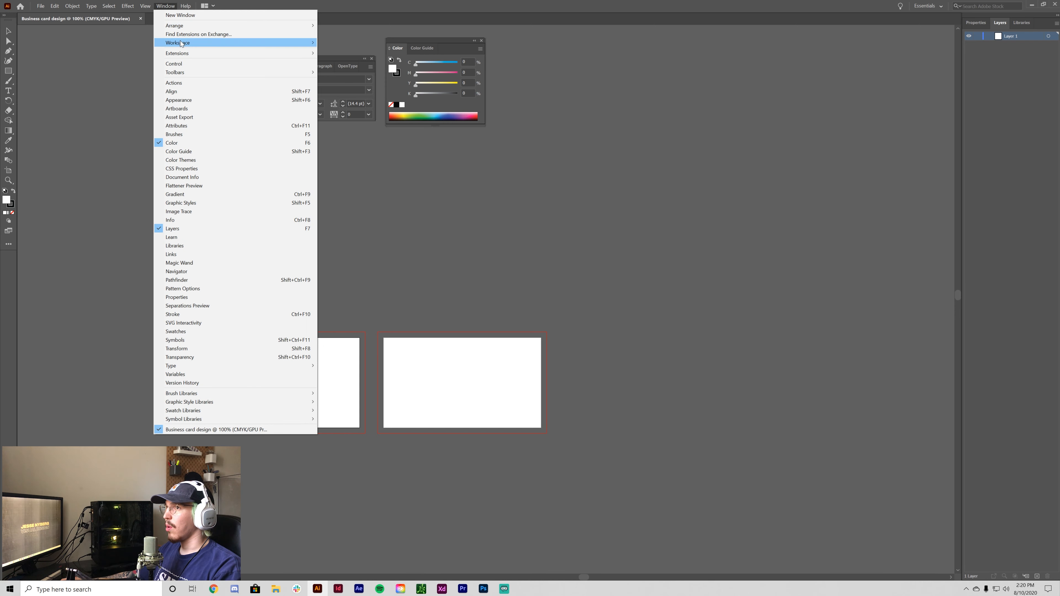
mouse_move(181, 42)
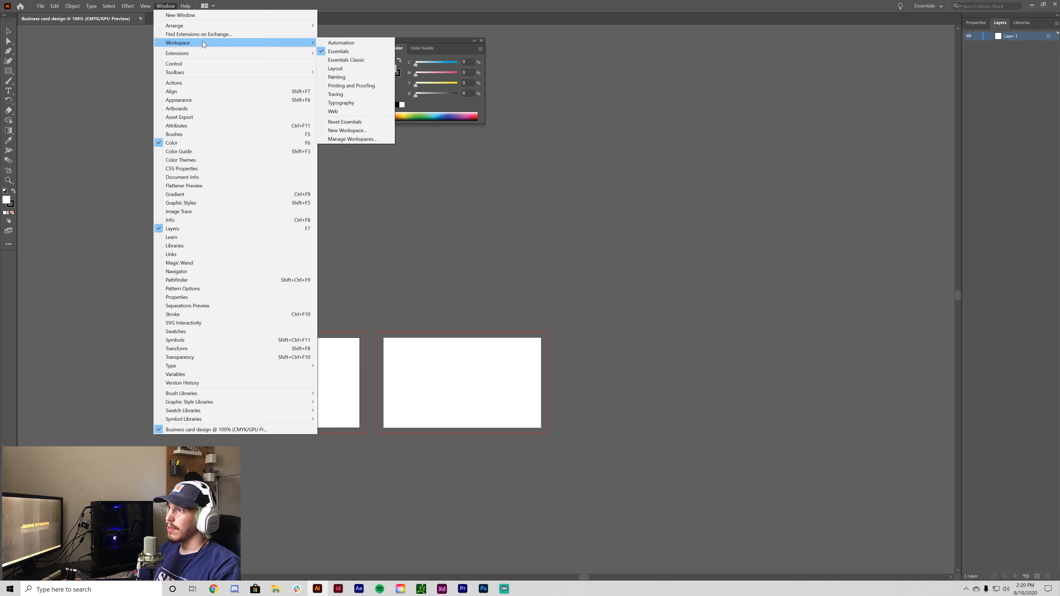
click(372, 123)
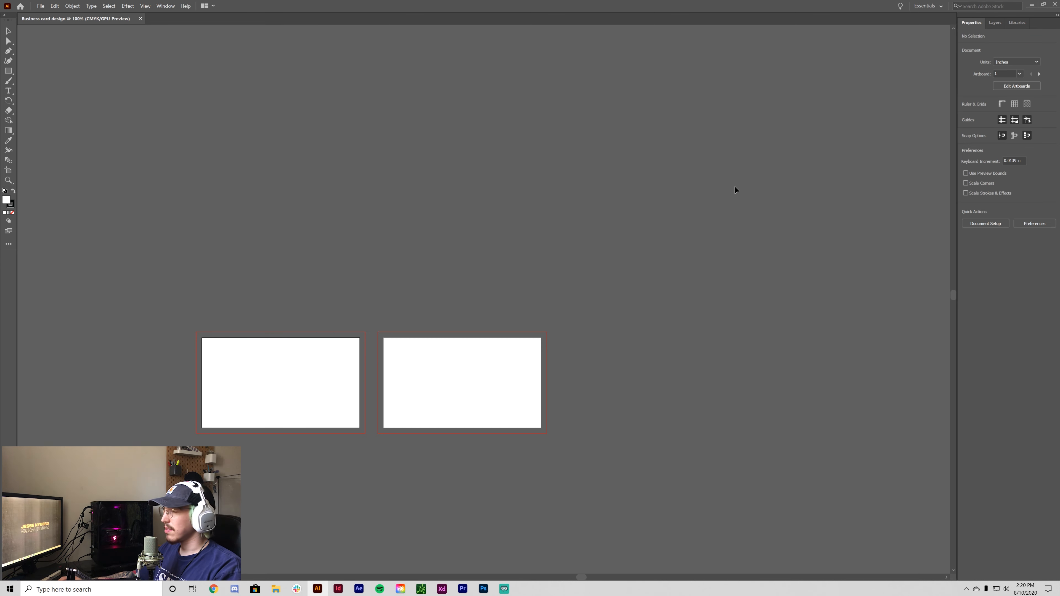
key(ctrl+=)
drag(541, 235, 743, 77)
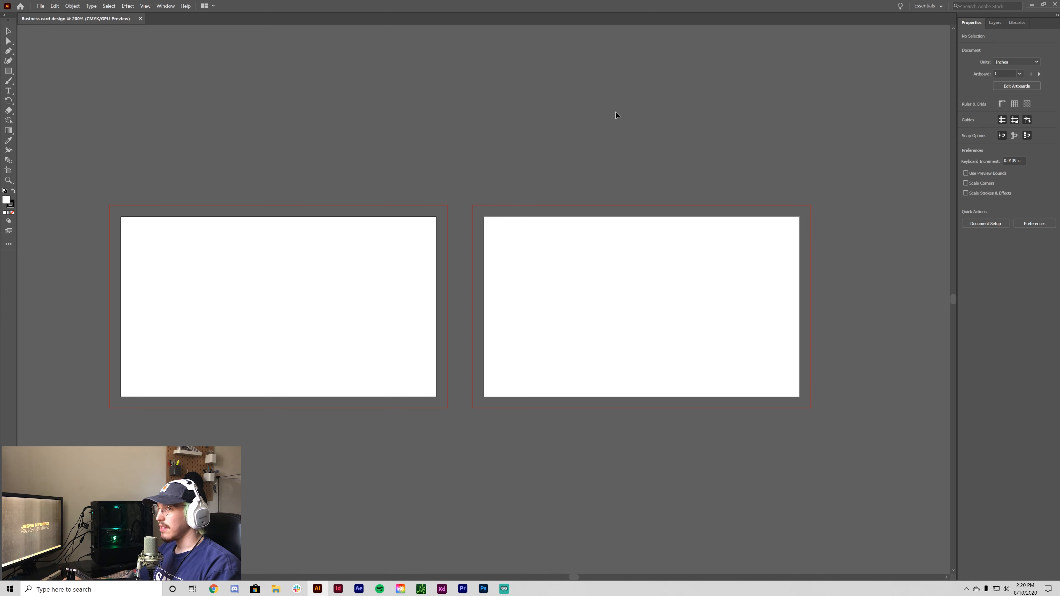
drag(644, 101, 722, 96)
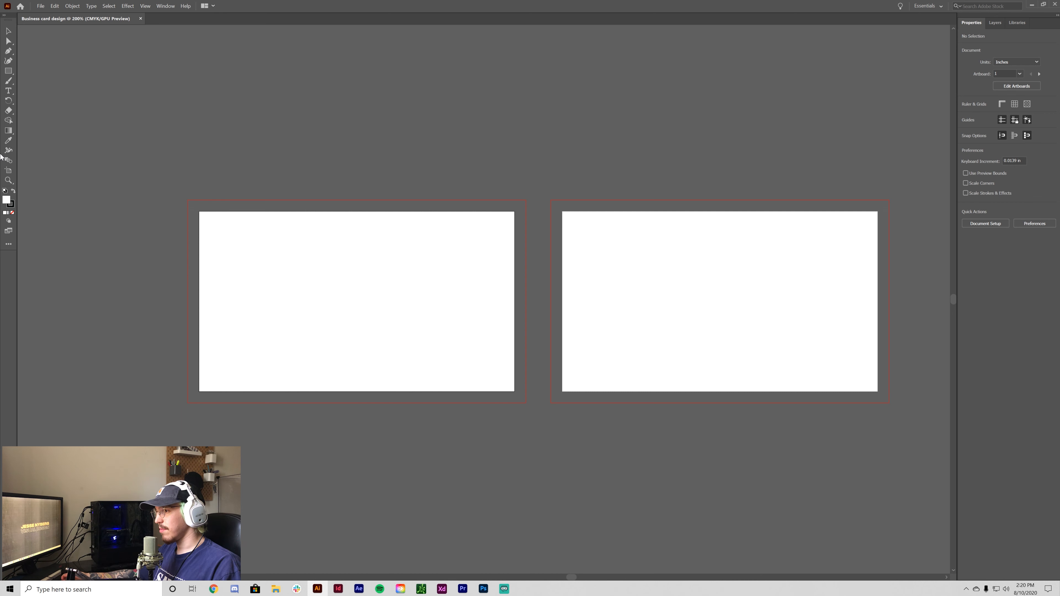
- Create a text area above the artboards holding the ampersand and set it to 72 pt
click(9, 91)
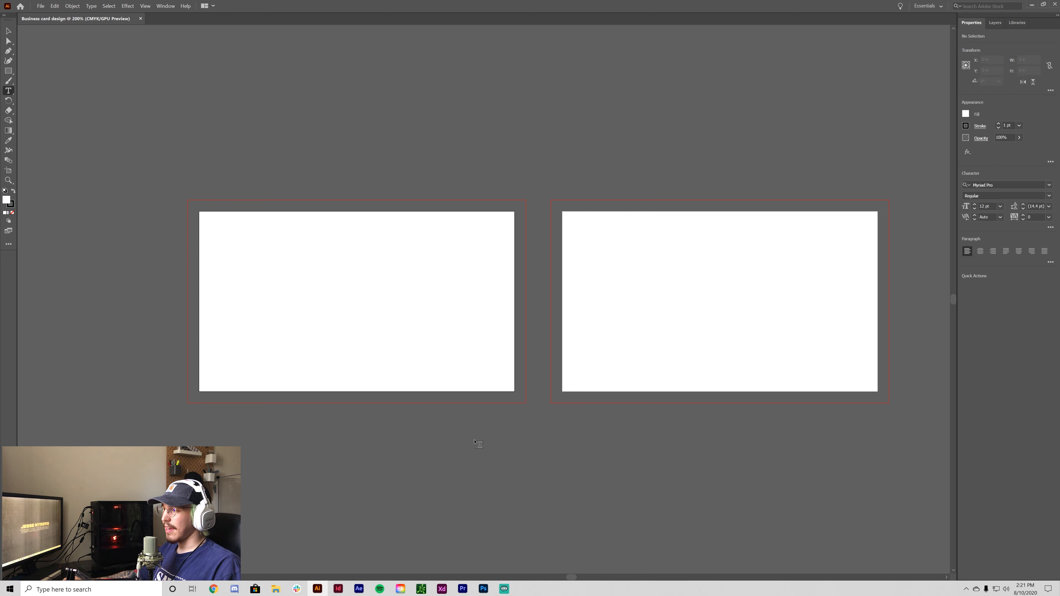
drag(476, 446, 416, 532)
drag(413, 188, 429, 206)
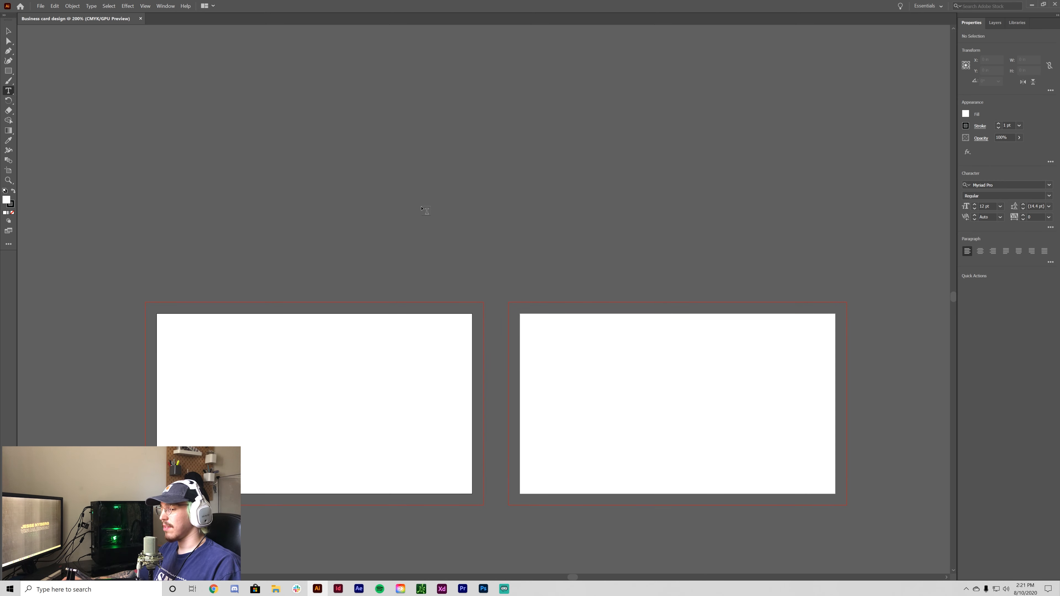
drag(313, 113, 605, 241)
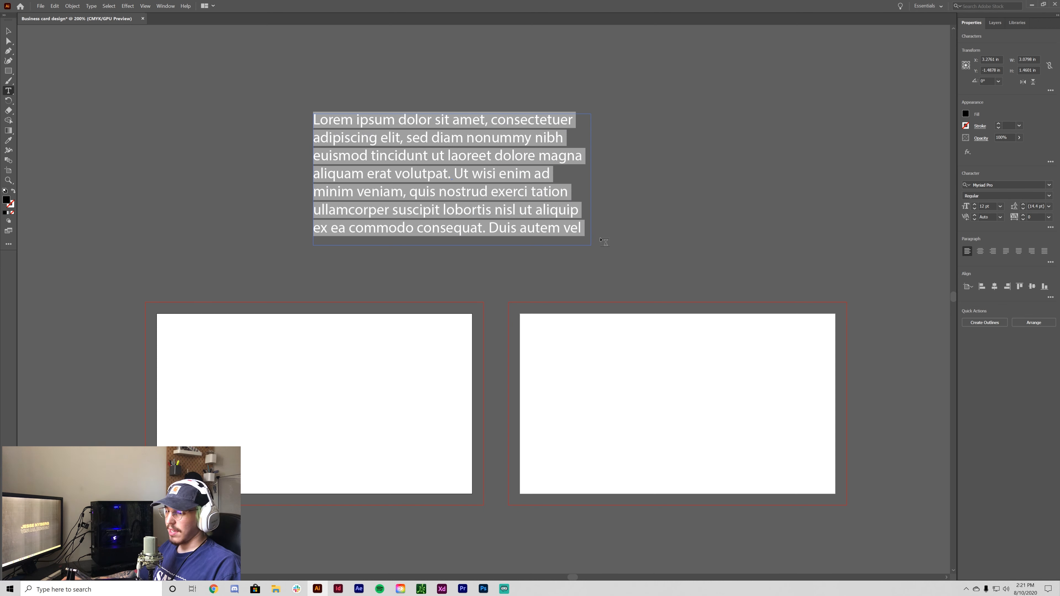
key(Delete)
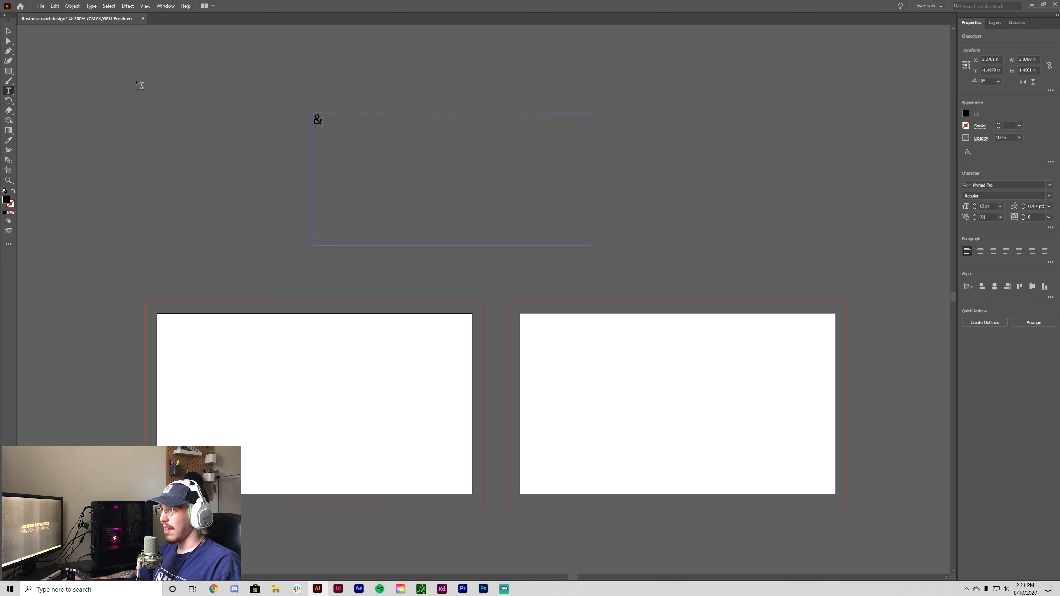
key(Escape)
click(1000, 206)
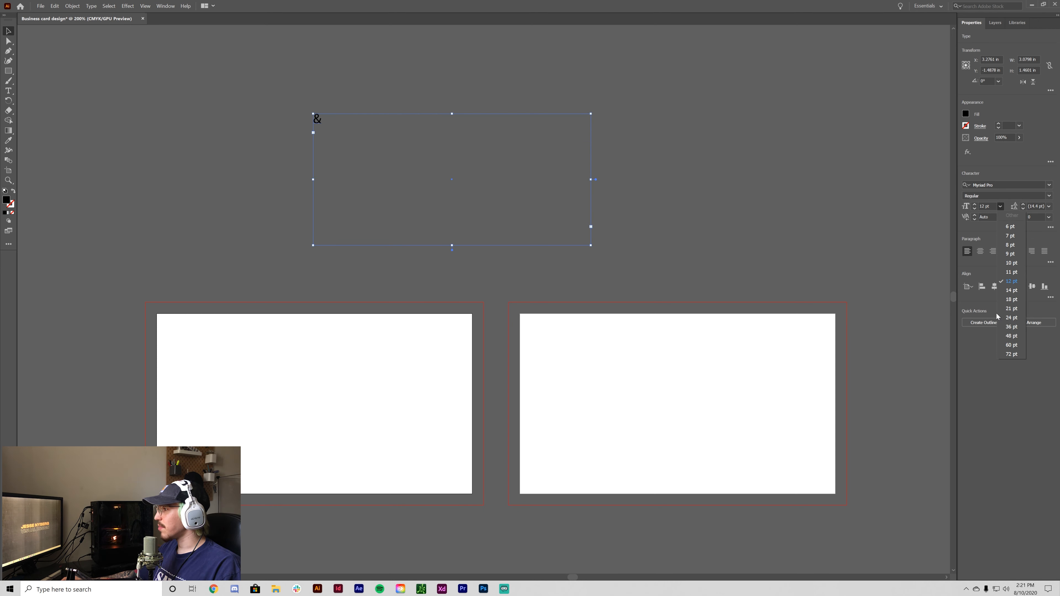
click(1010, 355)
- Move the ampersand down and right and shrink its text frame to fit the glyph
click(831, 180)
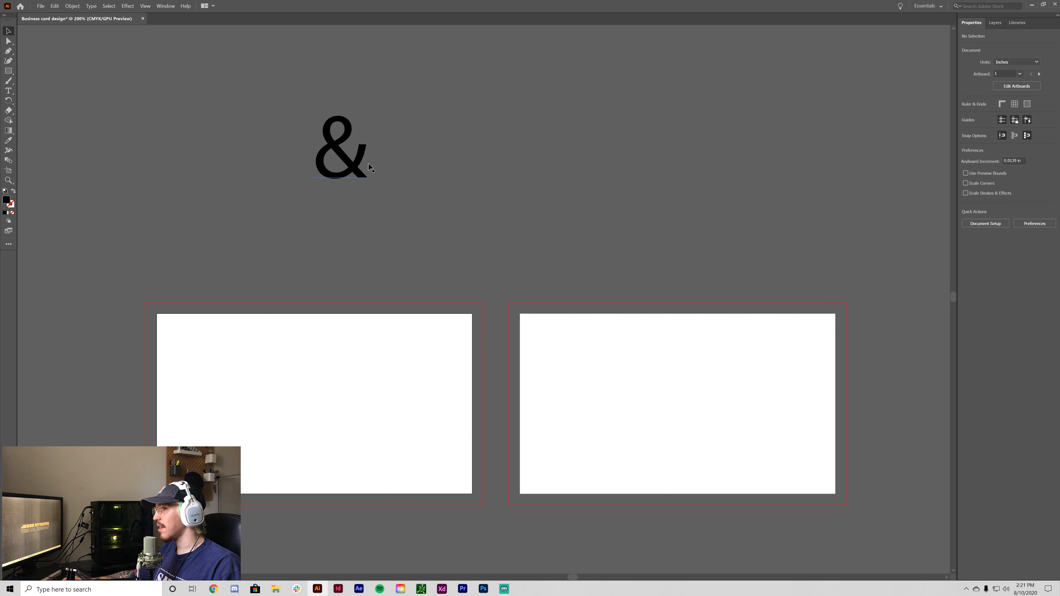
drag(341, 150, 407, 194)
drag(658, 288, 496, 246)
click(673, 252)
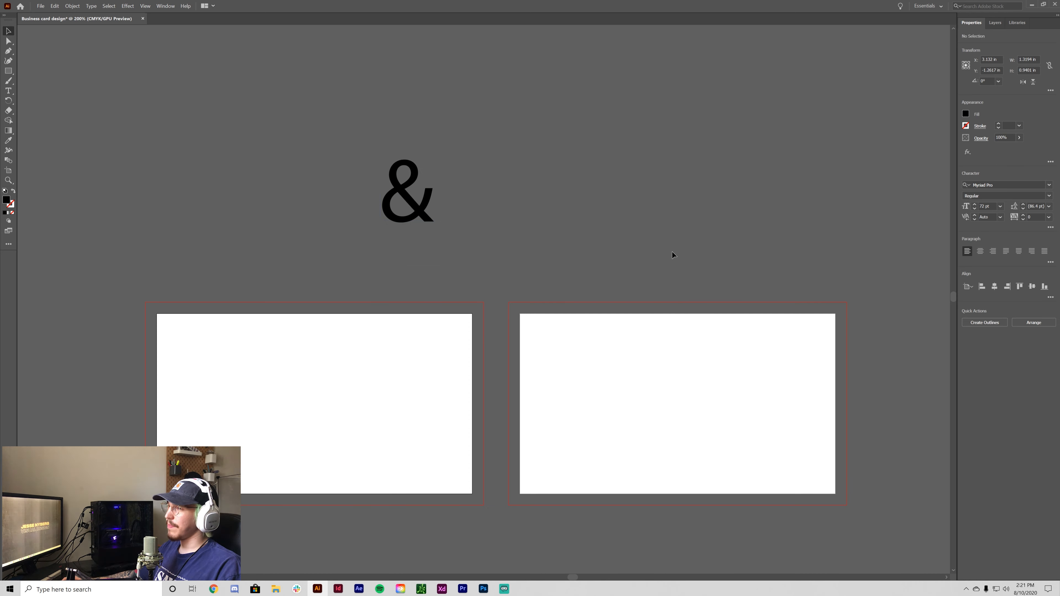
drag(677, 252, 658, 145)
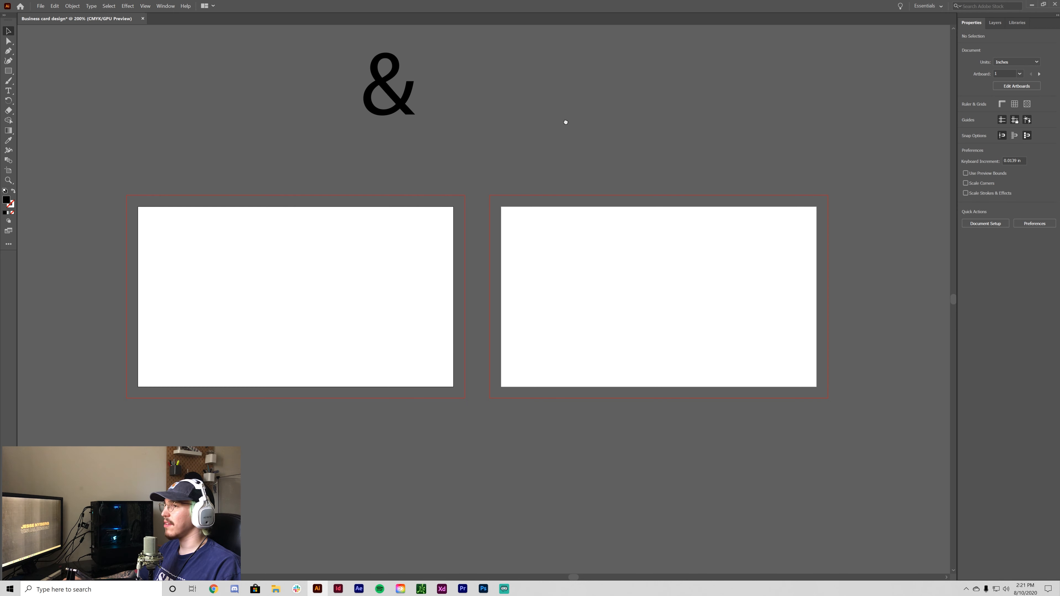
drag(556, 118, 617, 221)
click(492, 208)
drag(542, 239, 462, 196)
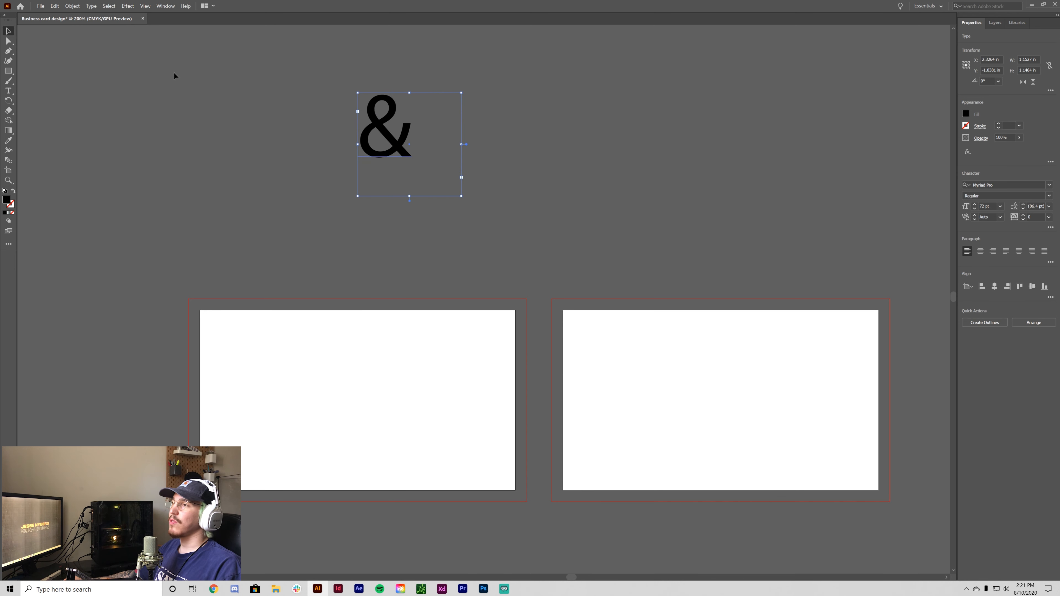
- Filter the font list to active Adobe Fonts and apply Clarendon Text Pro Regular to the ampersand
click(1050, 185)
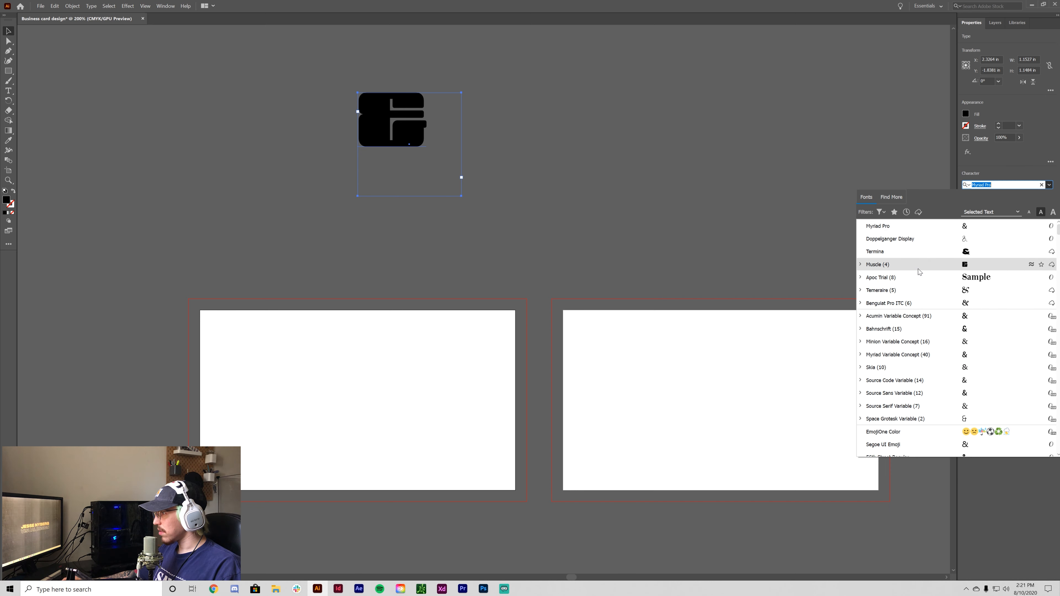
scroll(926, 276, down, 5)
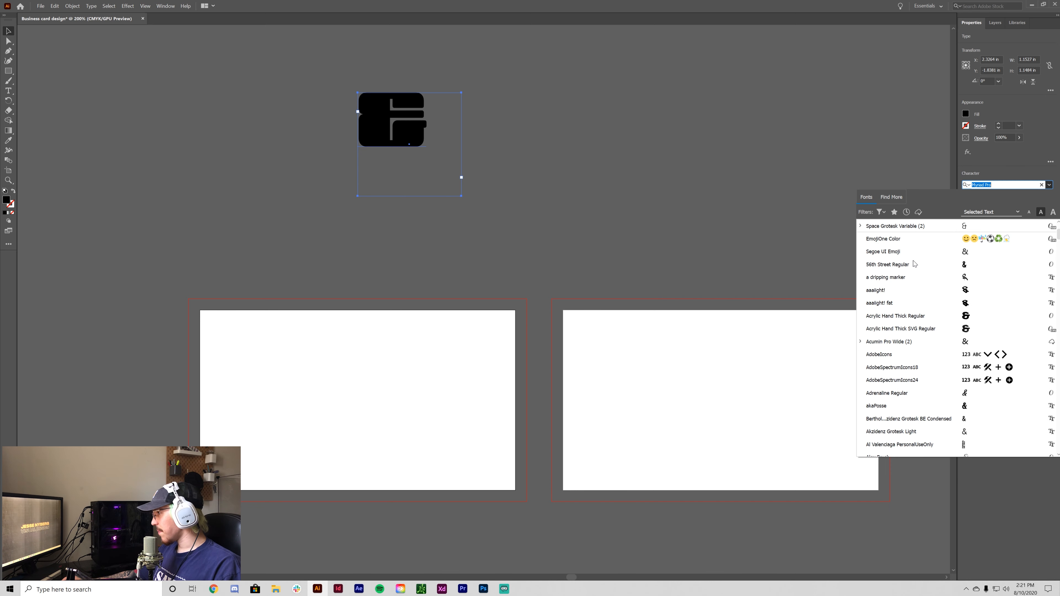
scroll(925, 315, down, 3)
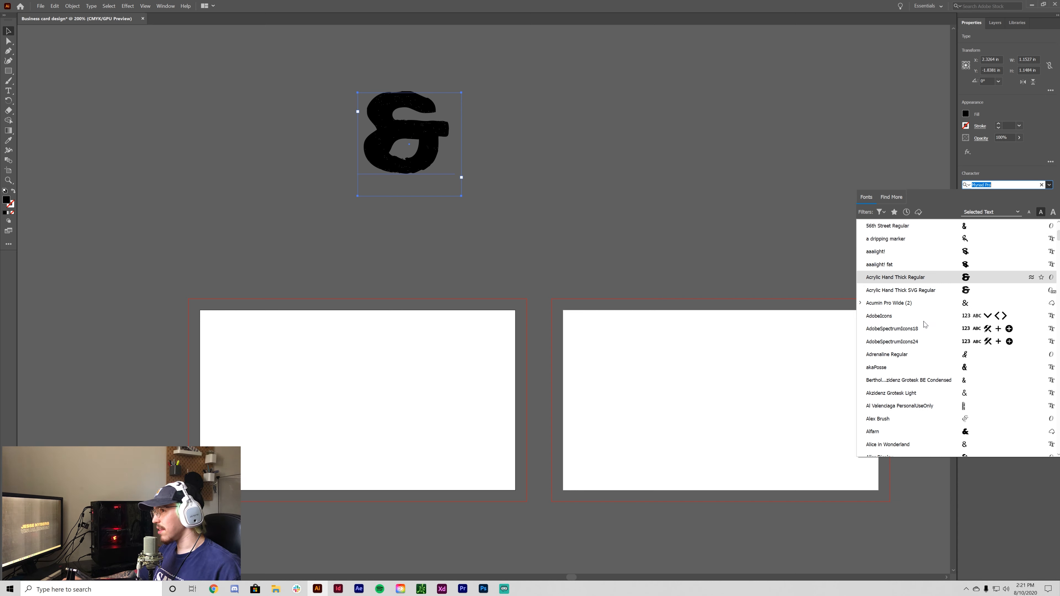
scroll(918, 293, down, 6)
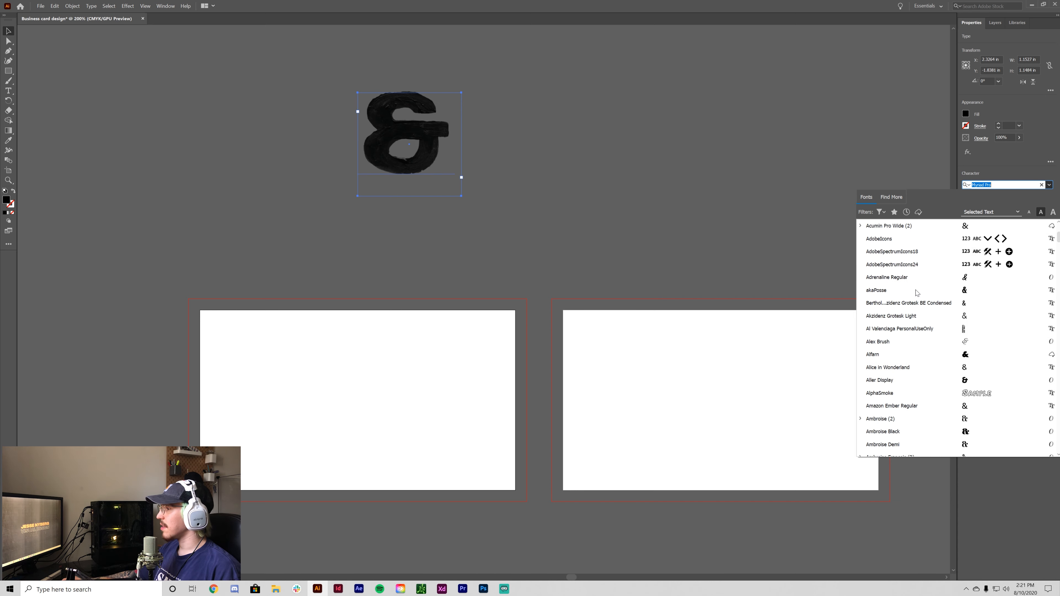
scroll(918, 292, down, 3)
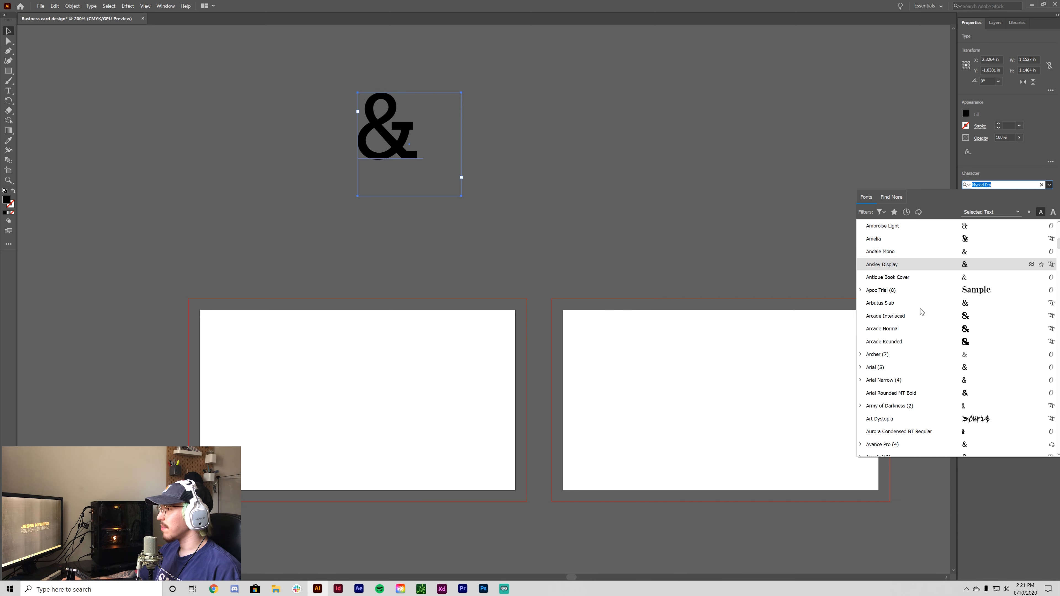
scroll(921, 242, down, 4)
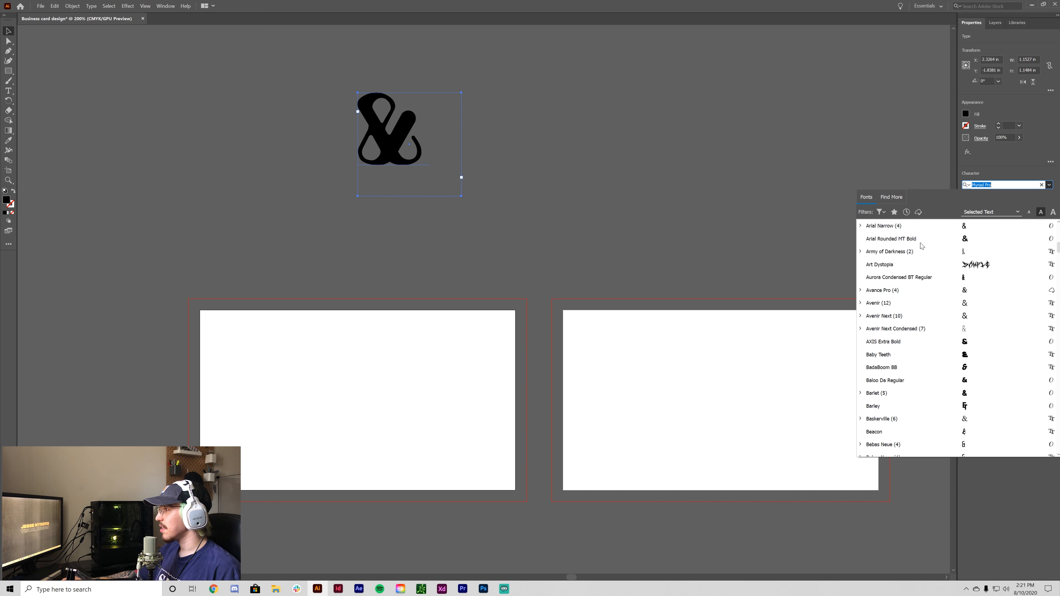
text(dop)
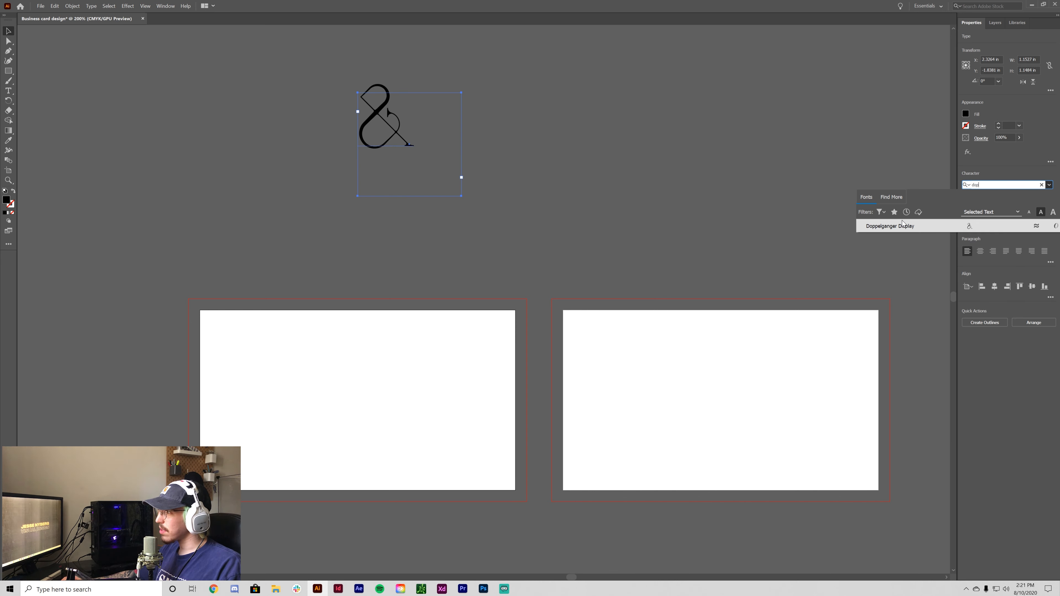
key(BackSpace)
key(BackSpace)
key(BackSpace)
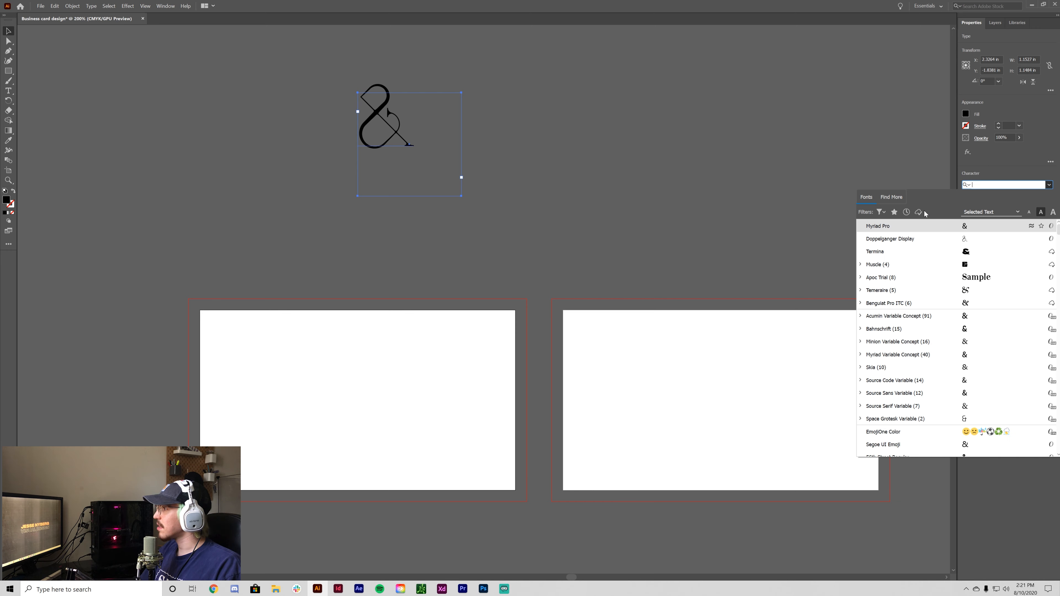
click(919, 212)
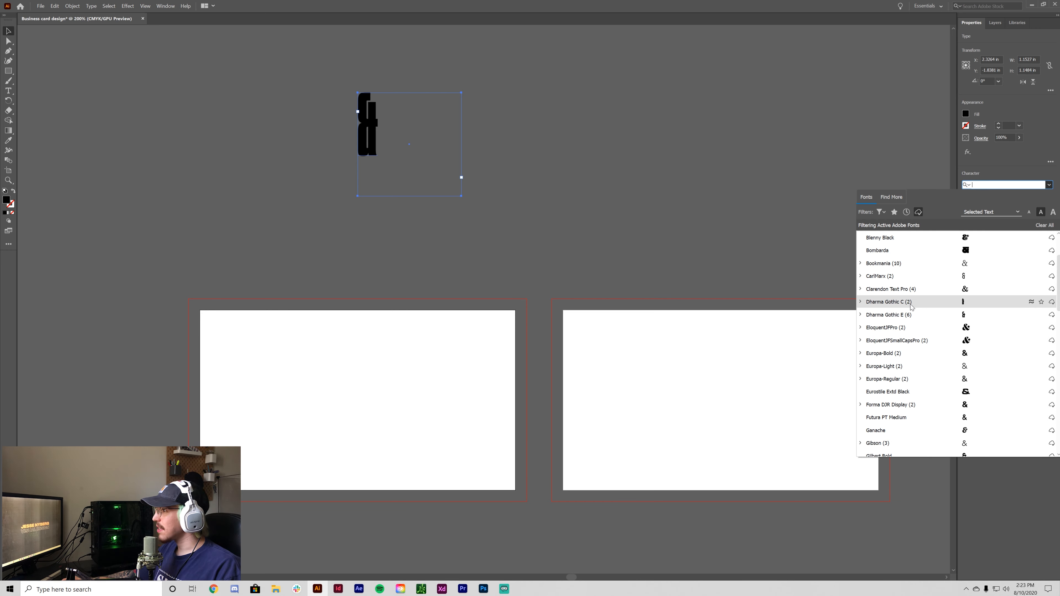
click(862, 289)
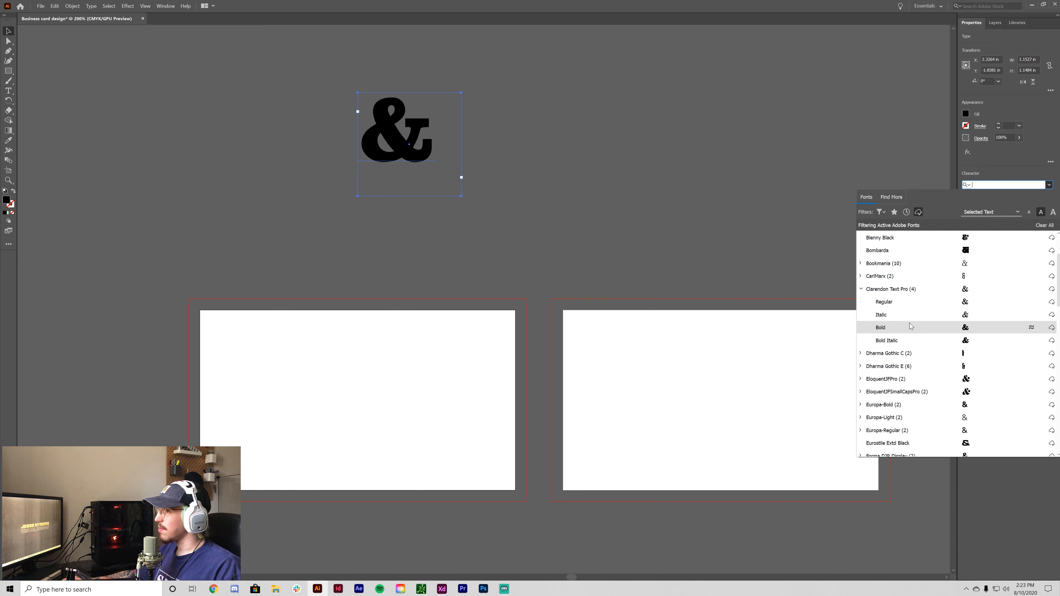
click(901, 302)
click(523, 117)
click(402, 138)
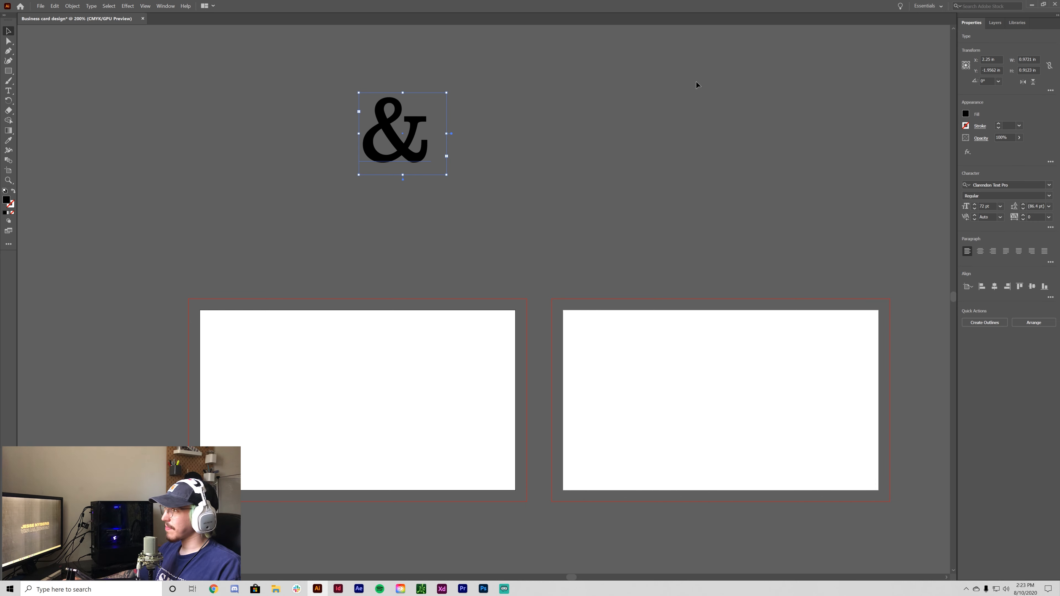
- Set the ampersand to 150 pt and widen its text box so the whole glyph shows
drag(521, 266, 532, 225)
click(539, 209)
click(425, 118)
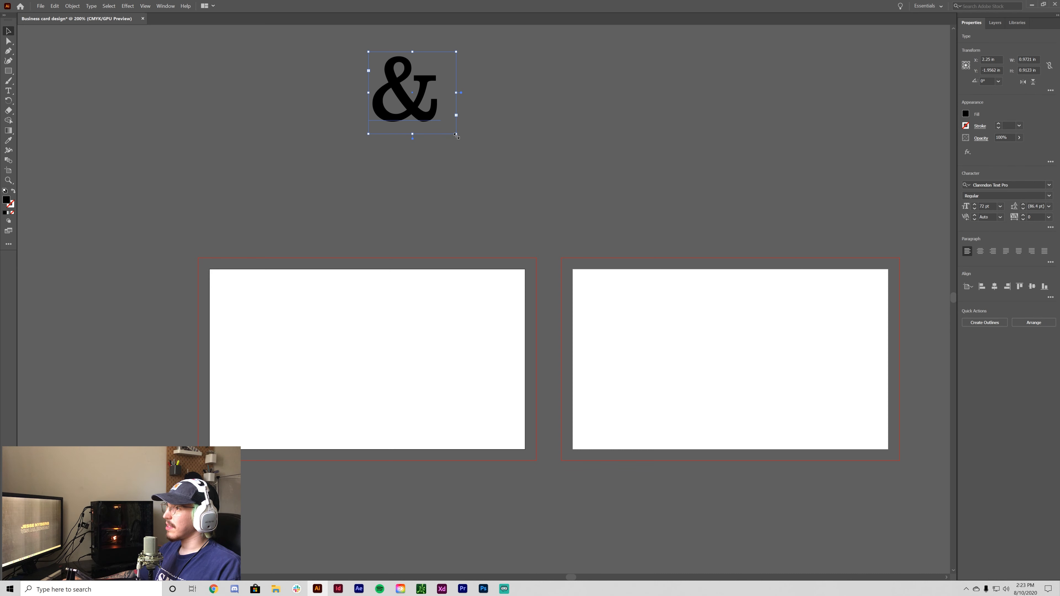
drag(456, 135, 542, 190)
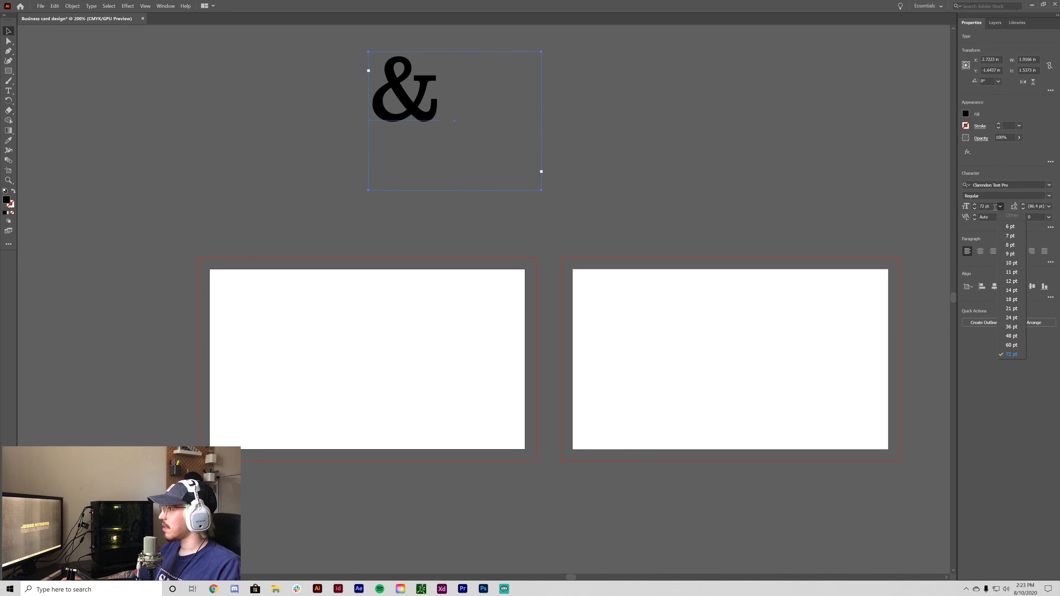
click(987, 206)
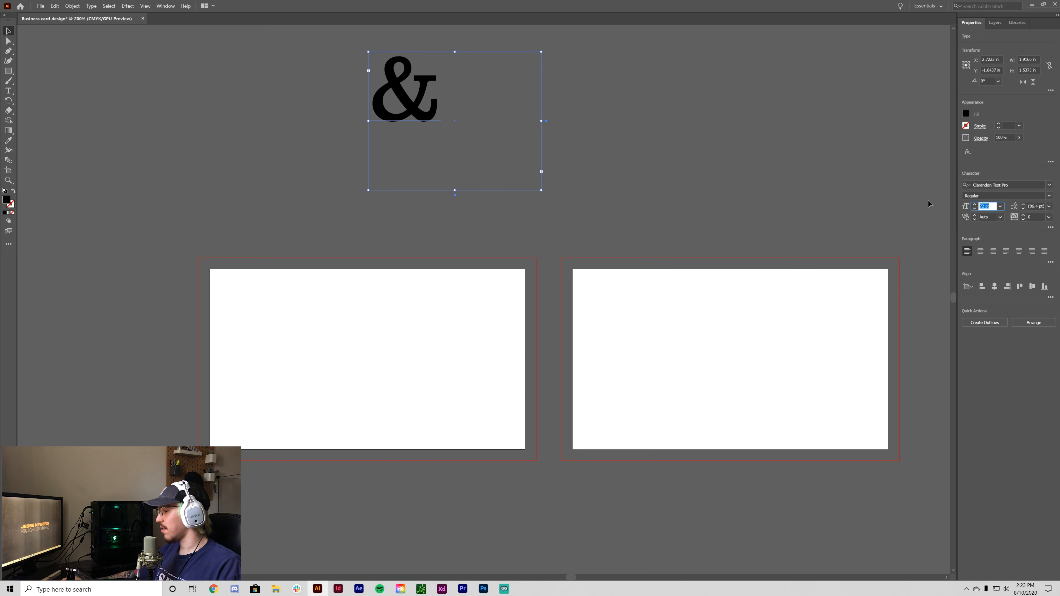
text(150)
key(Return)
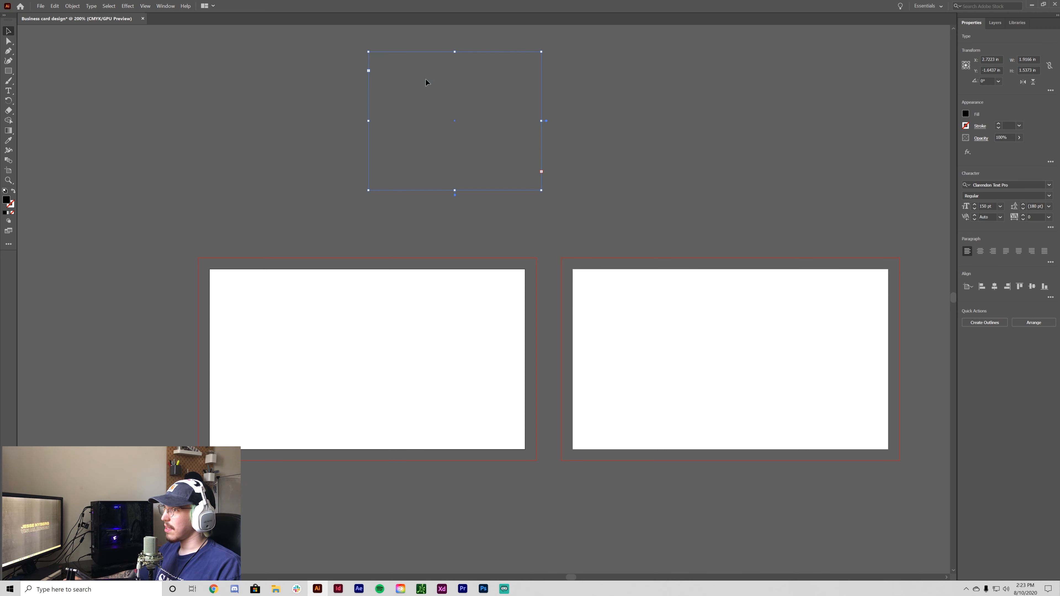
drag(541, 192, 552, 222)
click(526, 321)
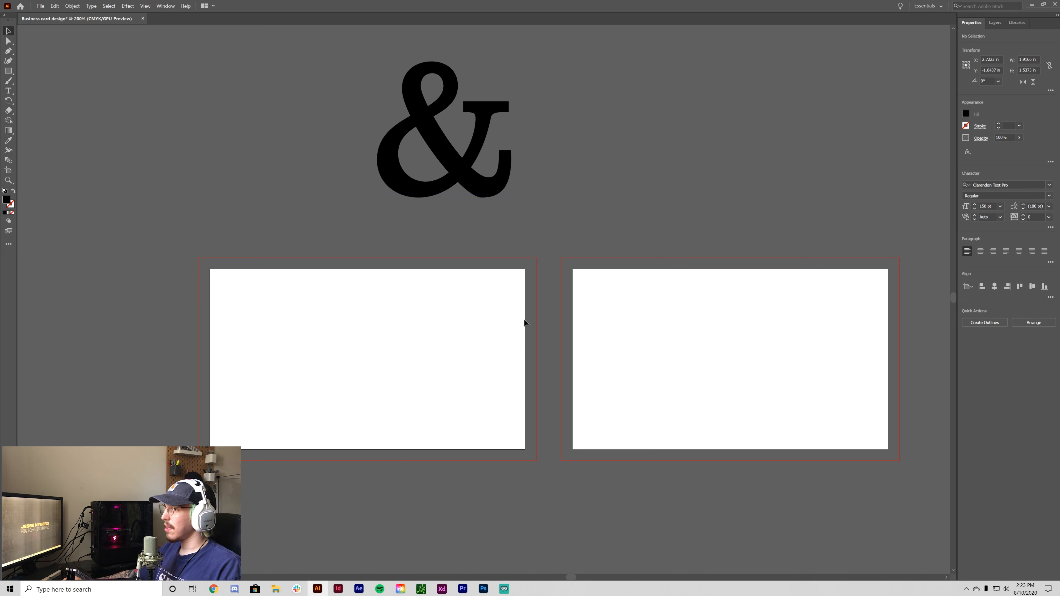
- Draw a rectangle covering the left card and its bleed area
drag(476, 431, 503, 361)
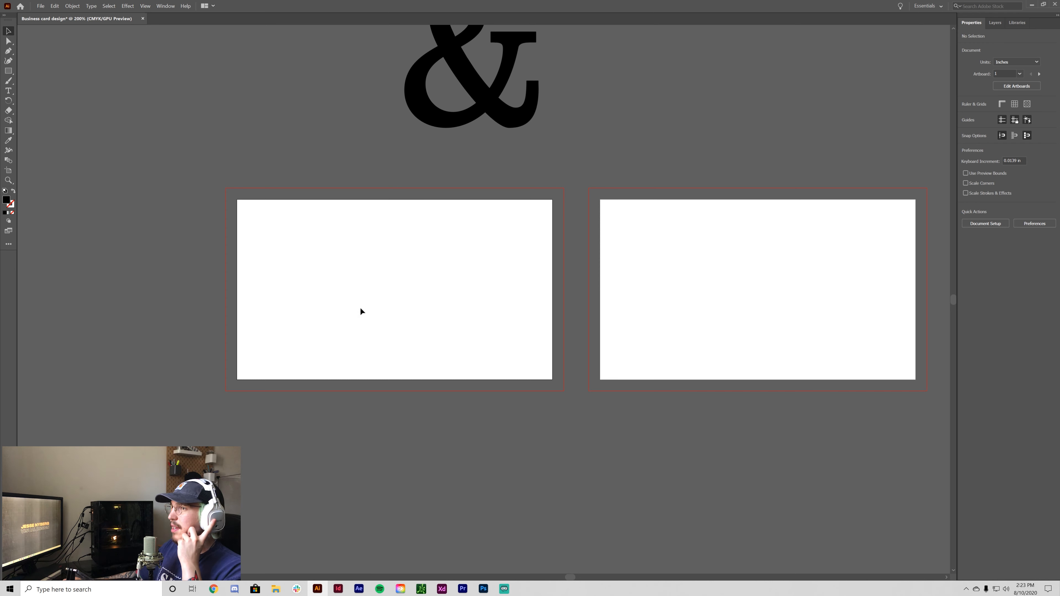
click(8, 71)
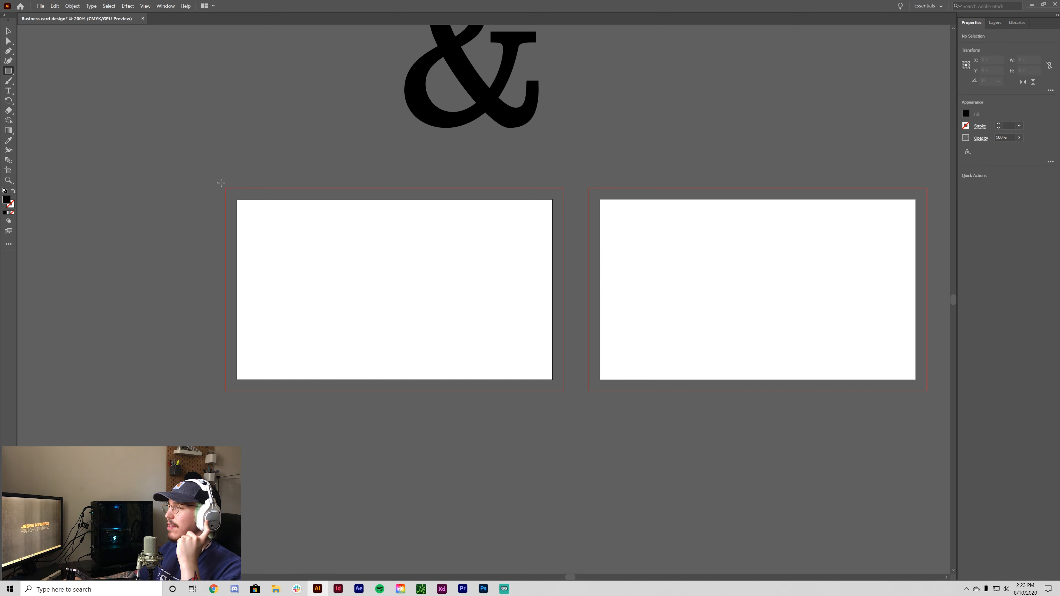
drag(226, 188, 563, 391)
- Fit the black rectangle to the left card's bleed edges, undoing an accidental move
click(7, 31)
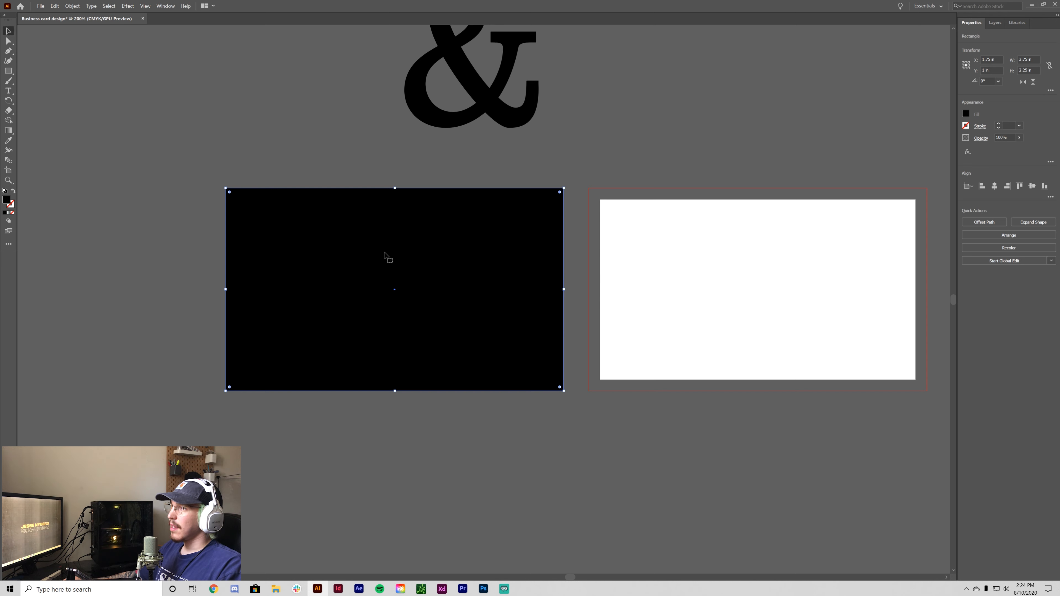
drag(384, 254, 396, 283)
key(ctrl+z)
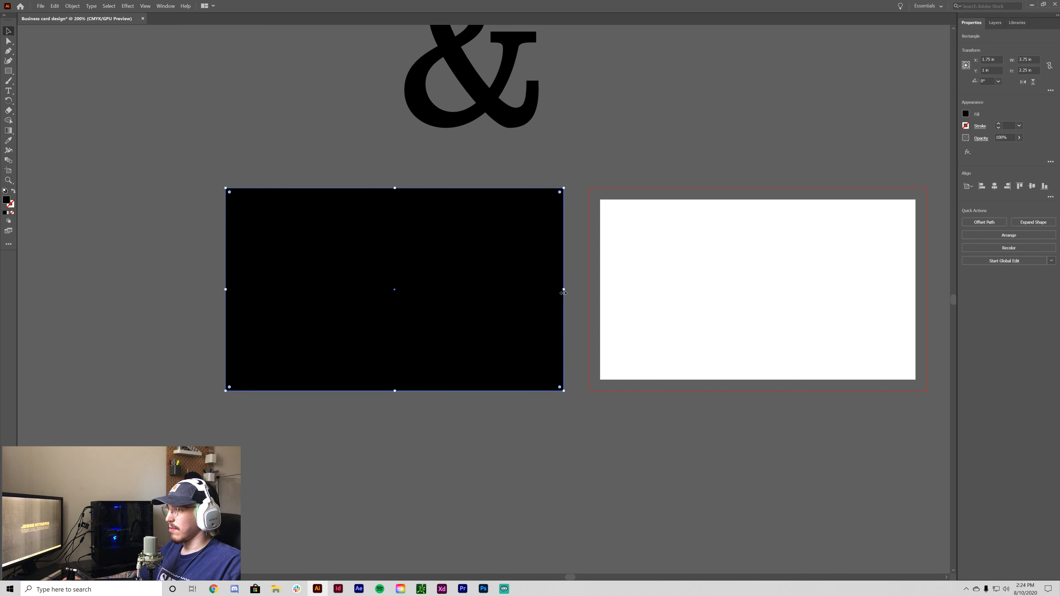
mouse_move(564, 289)
mouse_down()
mouse_move(541, 291)
mouse_move(564, 291)
mouse_up()
- Check the snapping options without changes and reselect the black rectangle
click(569, 282)
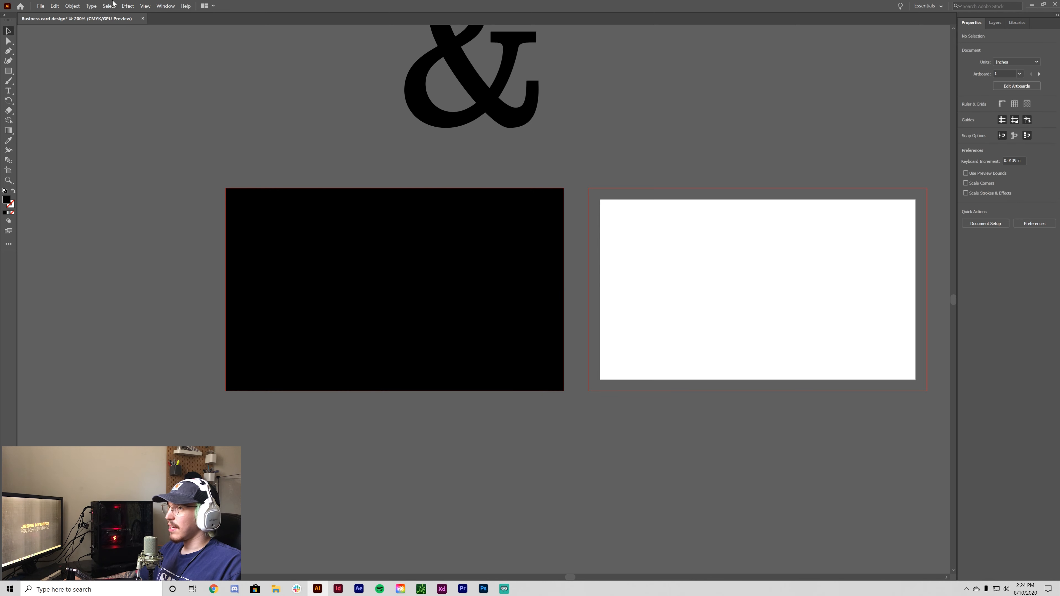
click(145, 5)
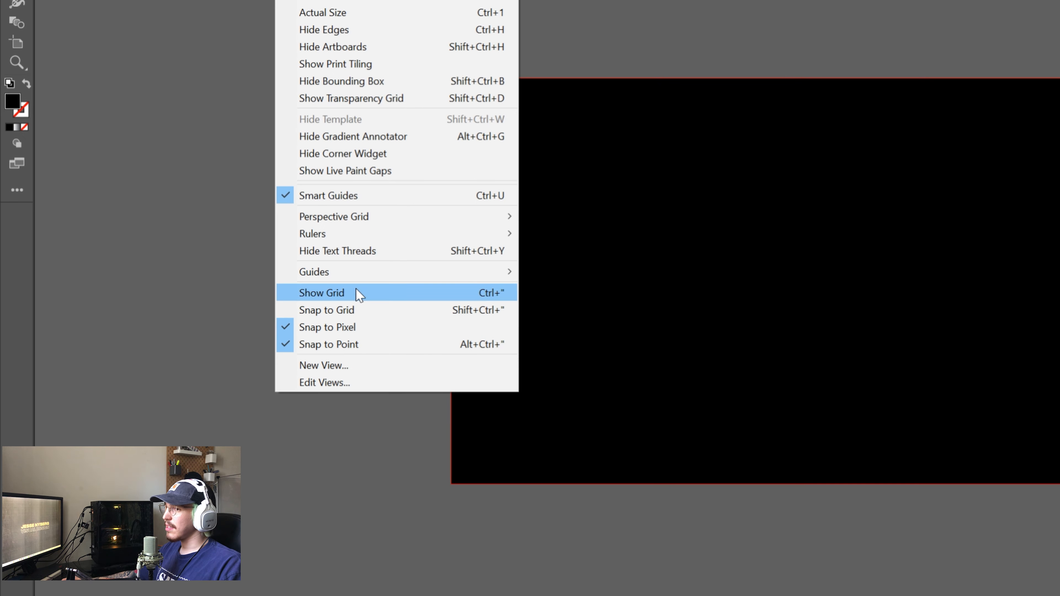
click(351, 293)
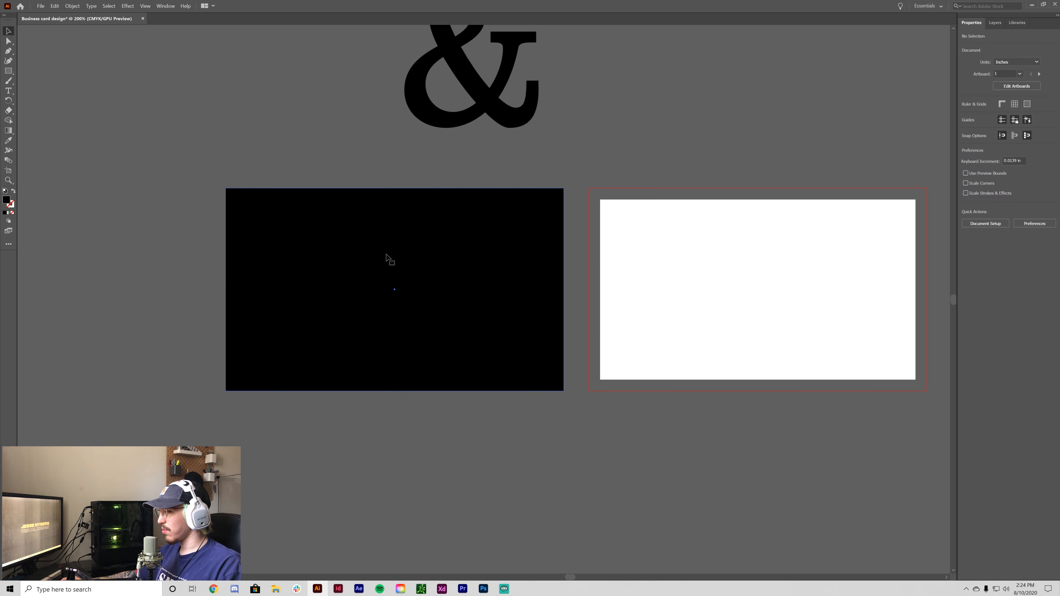
click(452, 327)
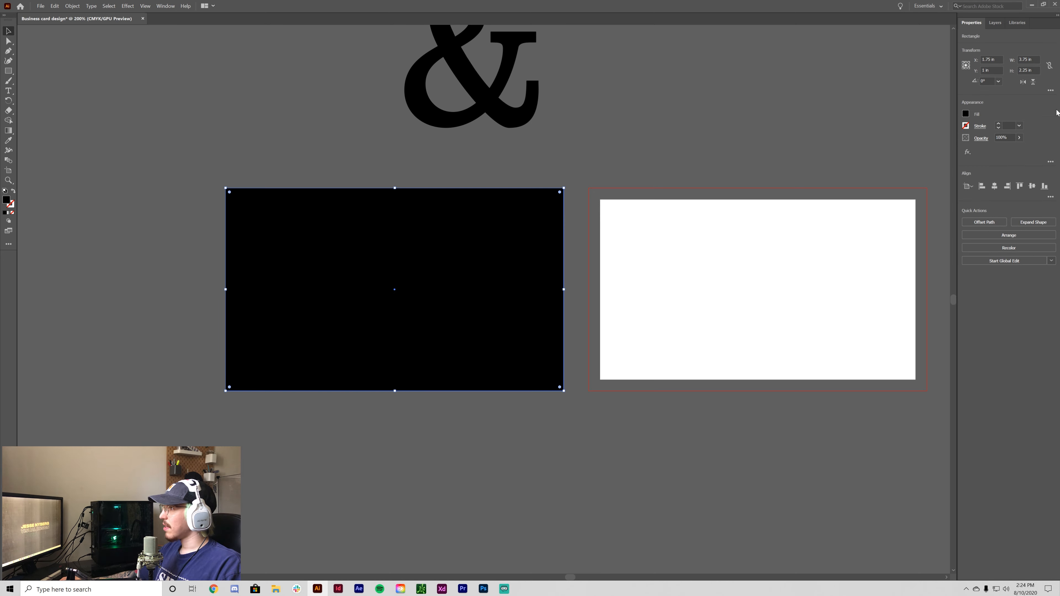
click(169, 6)
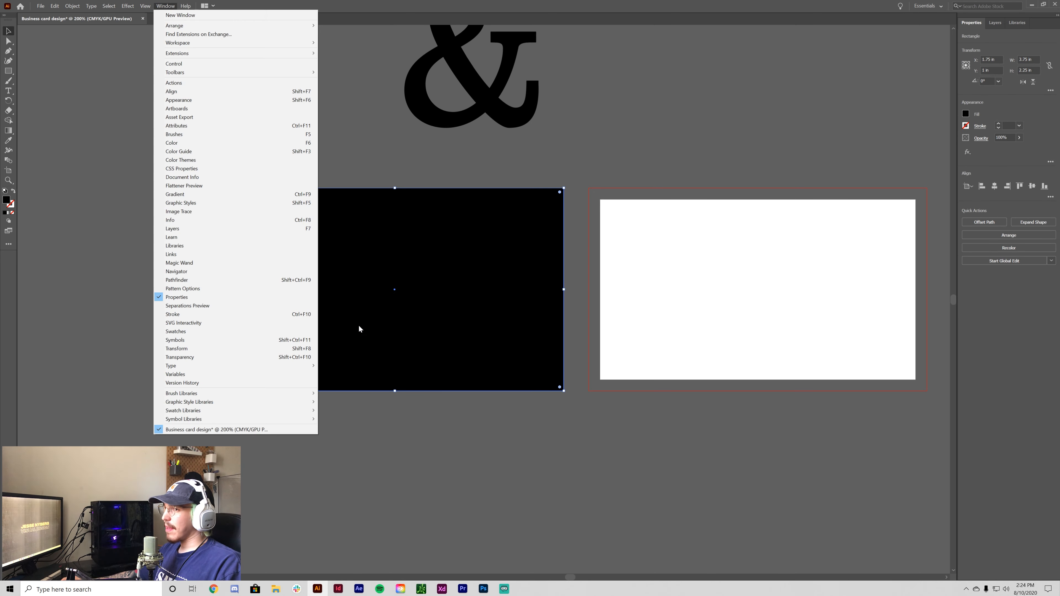
- Show the Swatches panel, load the Art History > Pop Art library, and fill the rectangle yellow
click(259, 331)
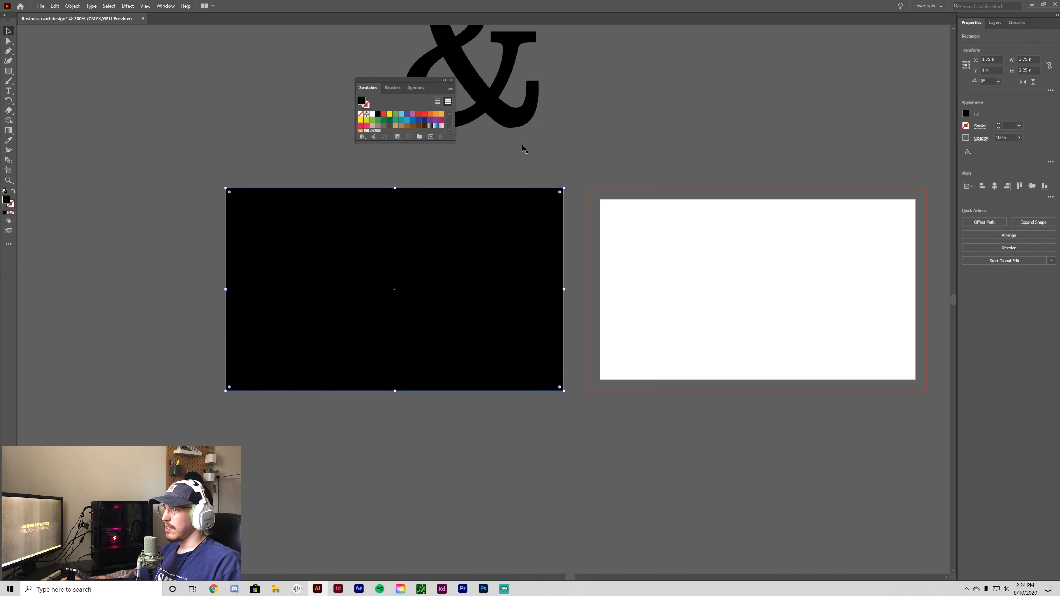
drag(404, 80, 754, 98)
drag(756, 162, 766, 357)
click(712, 351)
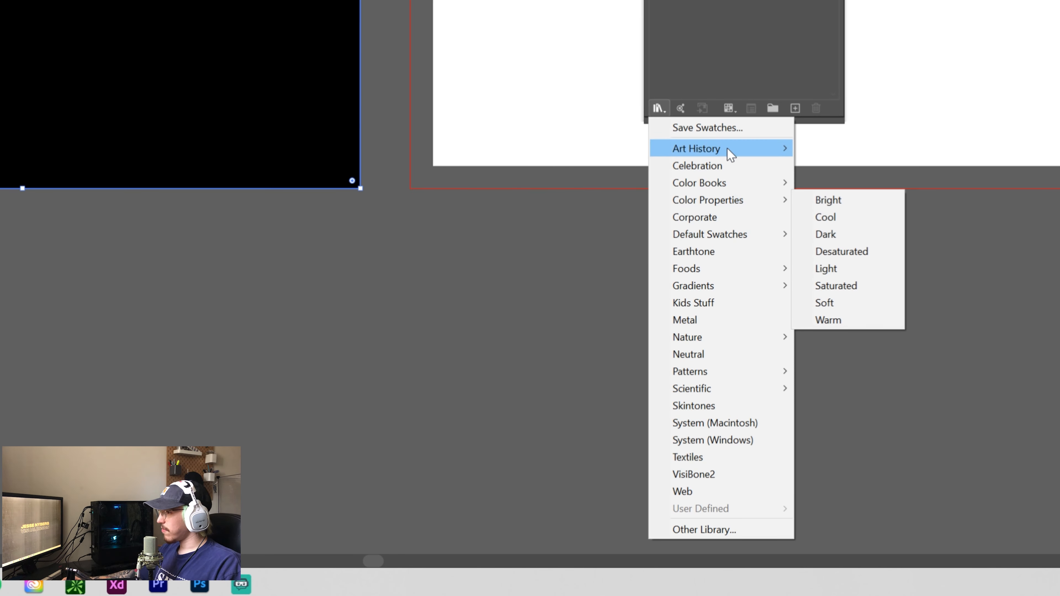
mouse_move(745, 155)
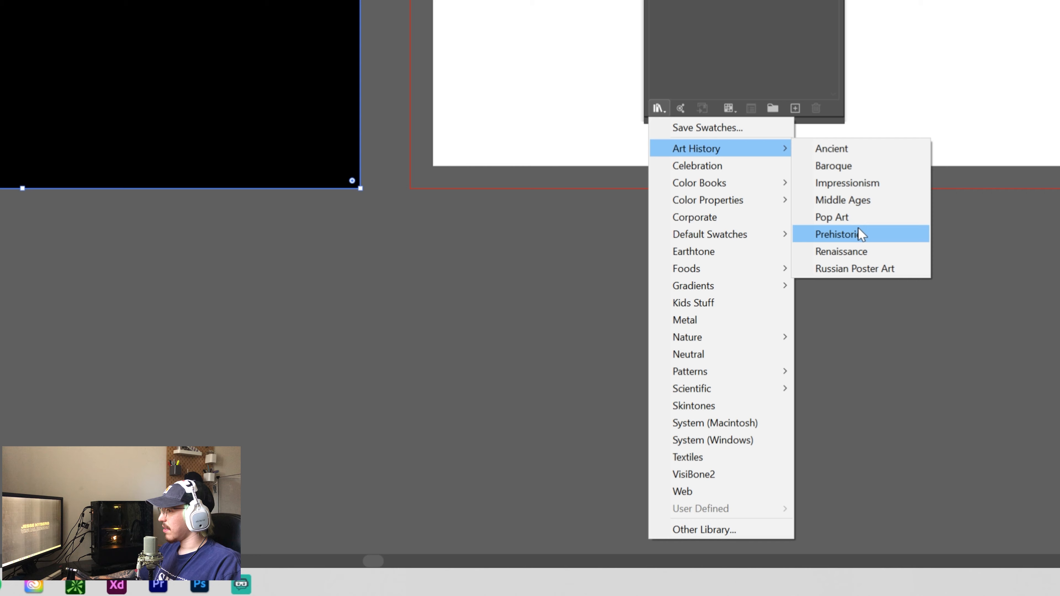
click(864, 218)
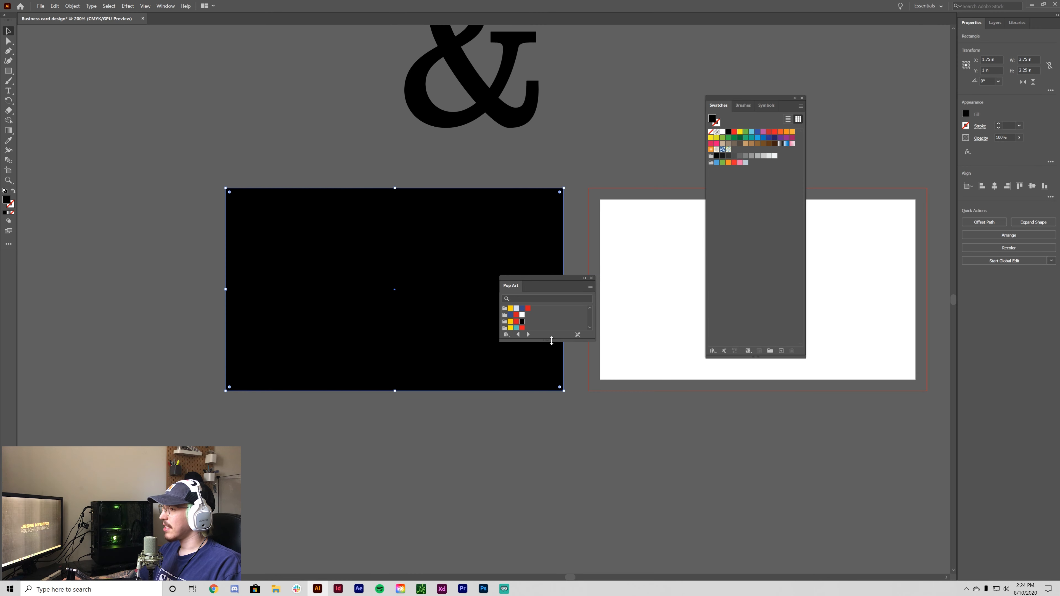
drag(551, 342, 559, 473)
drag(554, 280, 677, 289)
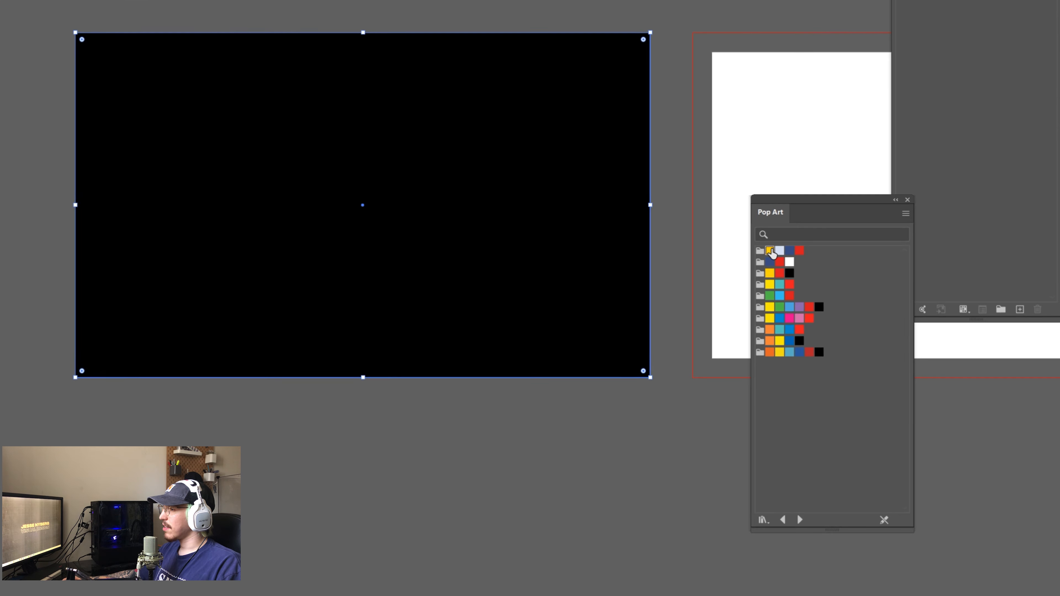
click(635, 317)
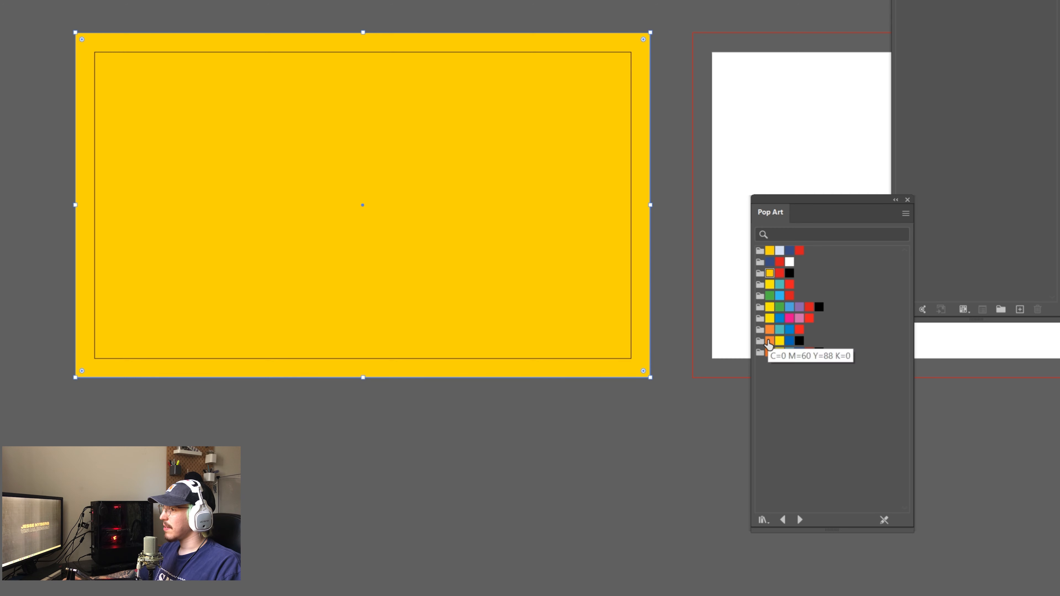
- Try brighter and golden Pop Art yellows on the rectangle and load the Earthtone library
click(768, 321)
click(768, 260)
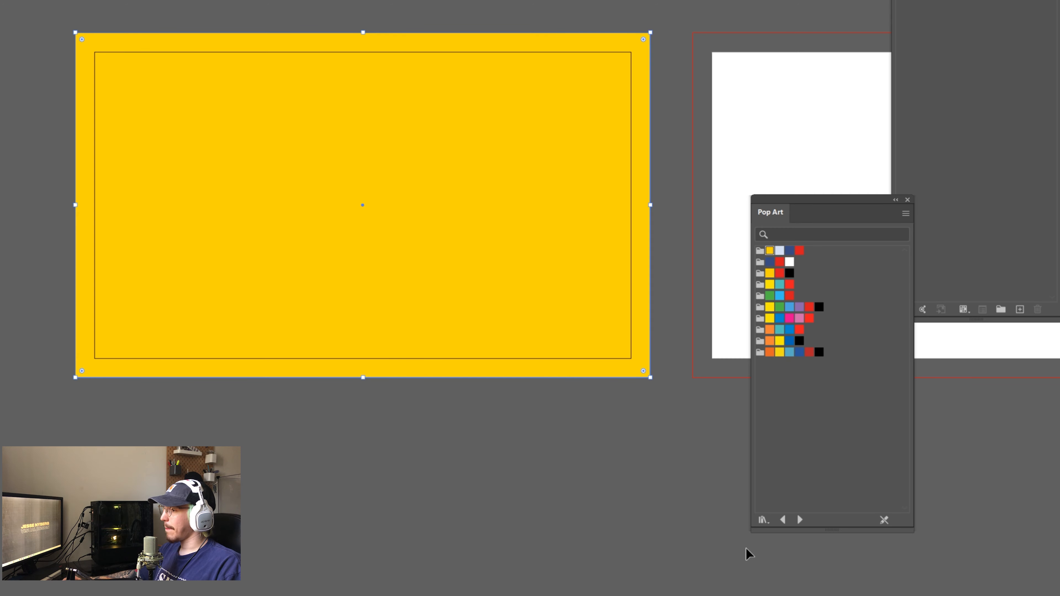
click(764, 520)
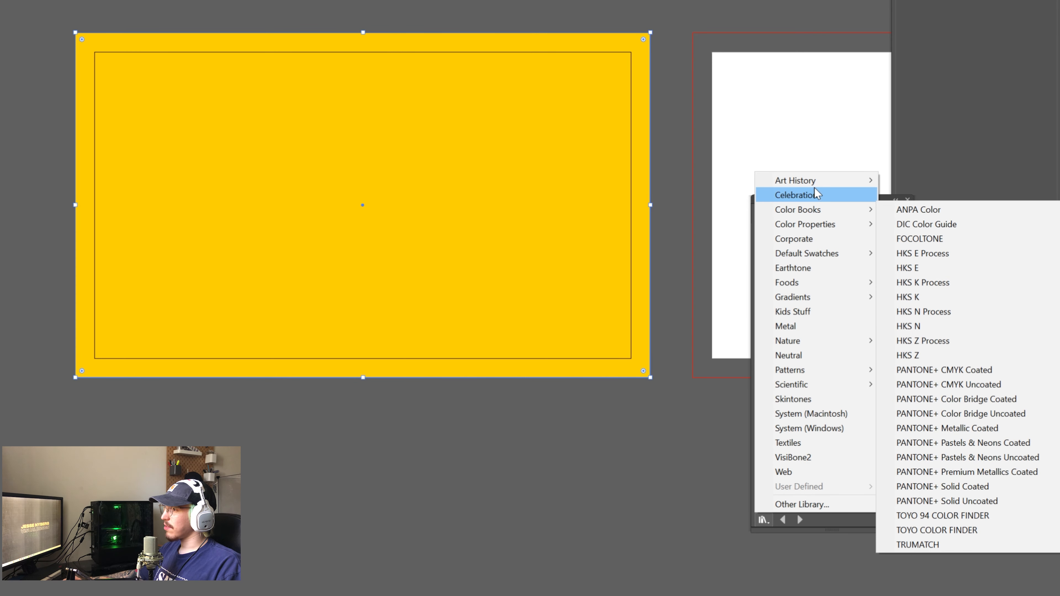
mouse_move(814, 182)
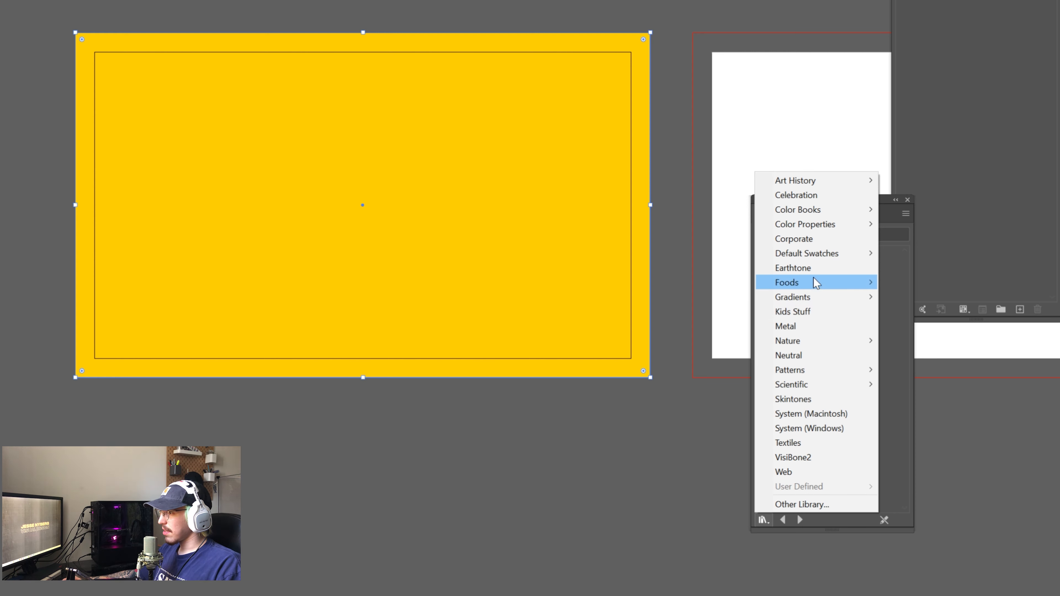
click(814, 269)
- Load the Foods > Fruit library and refill the rectangle with its darker golden yellow
click(764, 520)
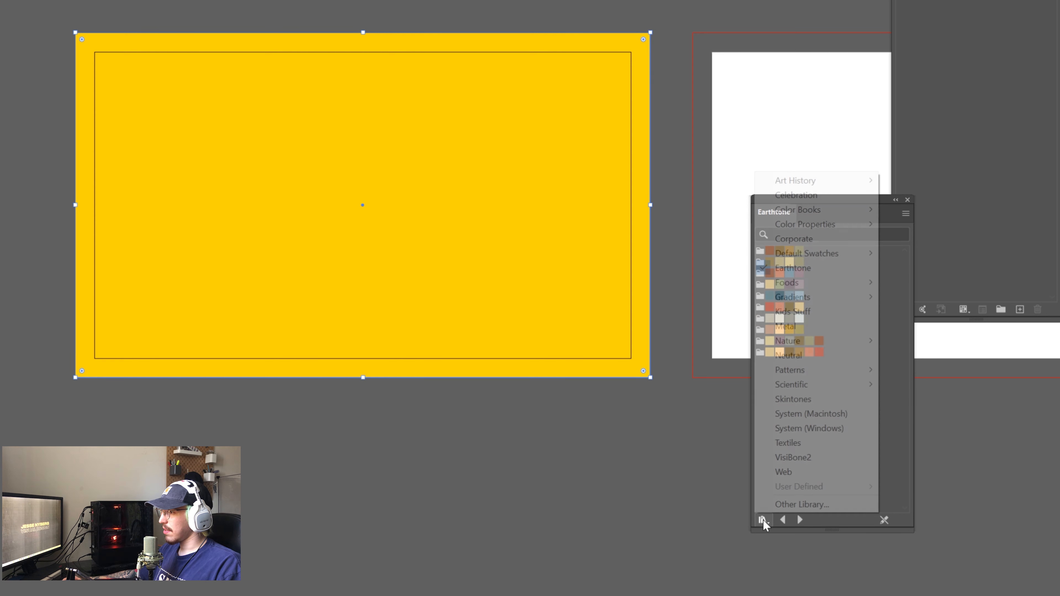
mouse_move(868, 283)
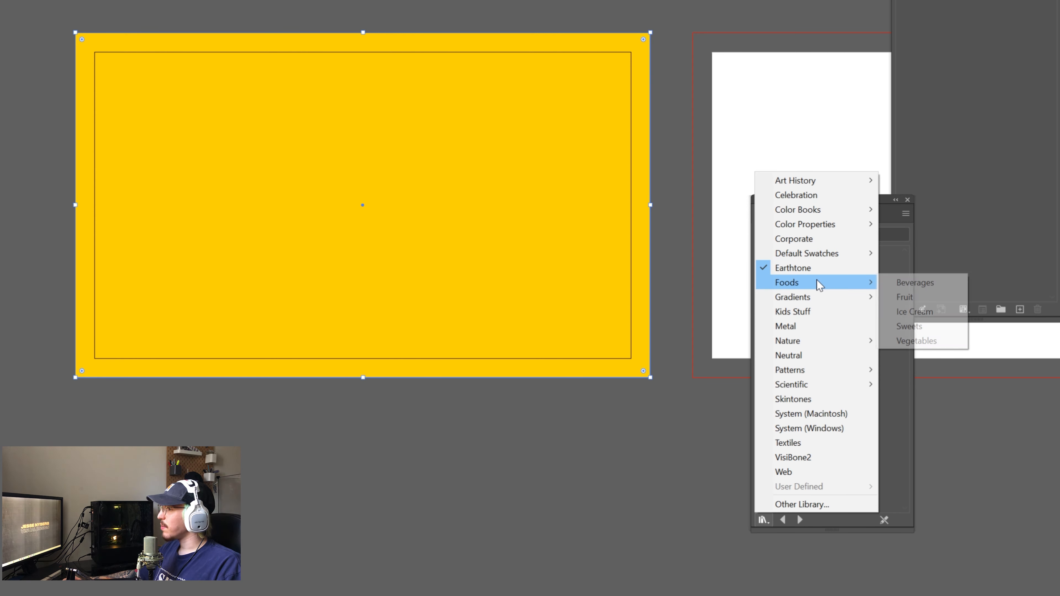
click(923, 297)
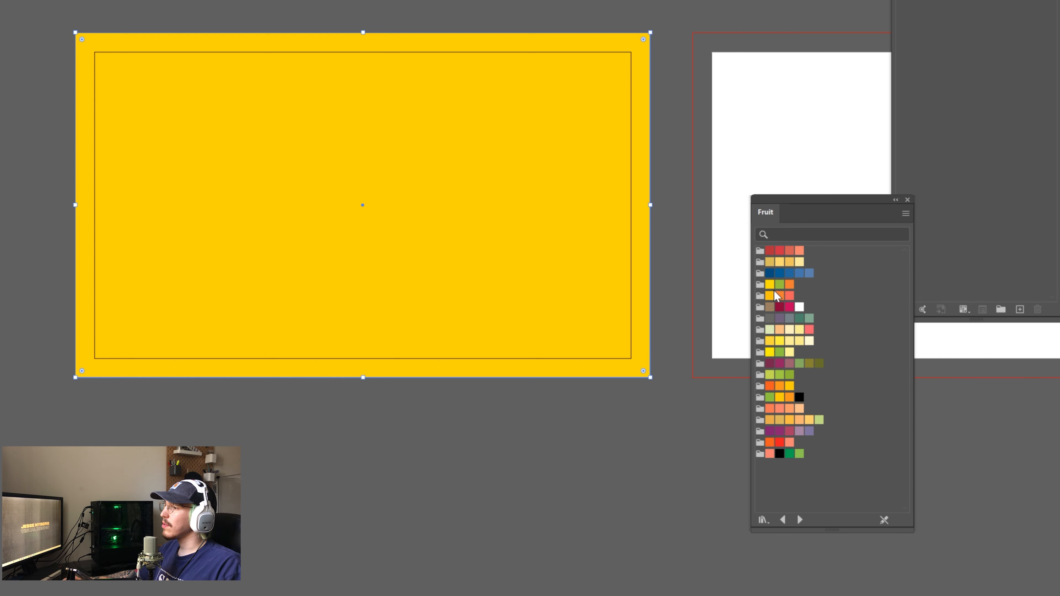
click(770, 296)
click(770, 285)
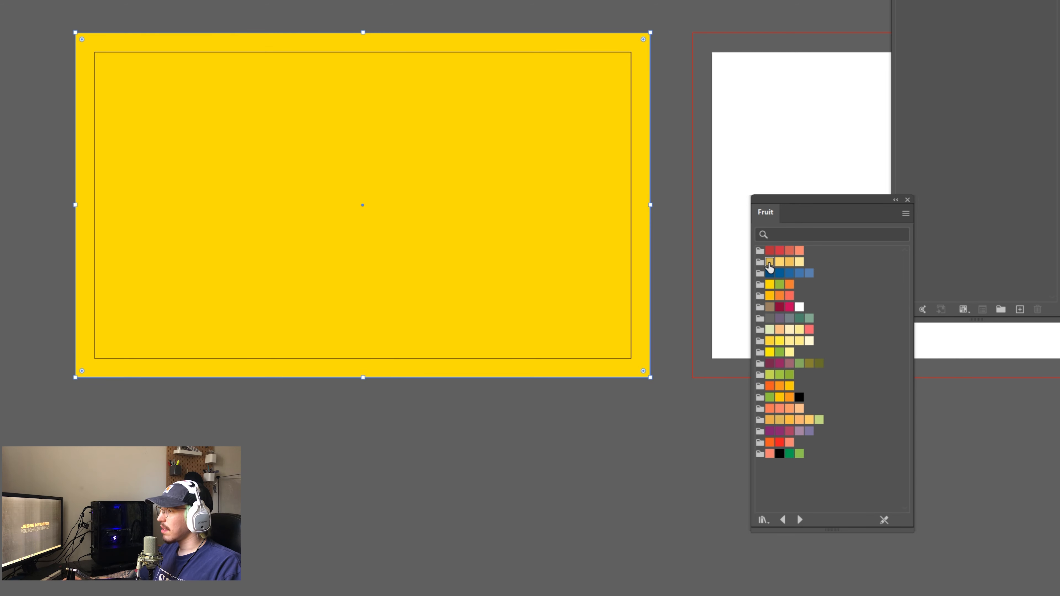
click(769, 263)
click(781, 262)
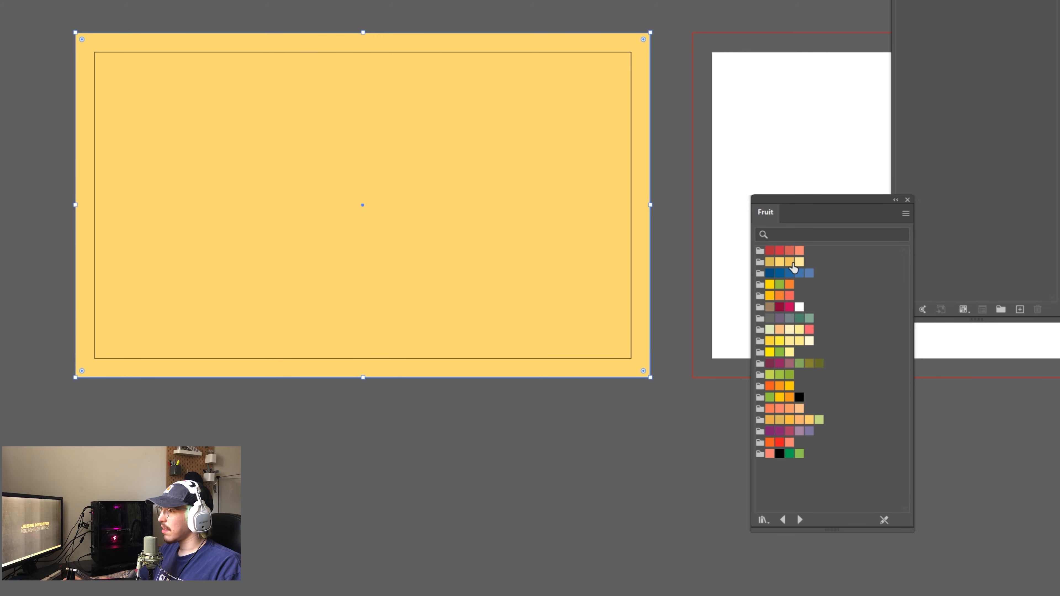
click(790, 263)
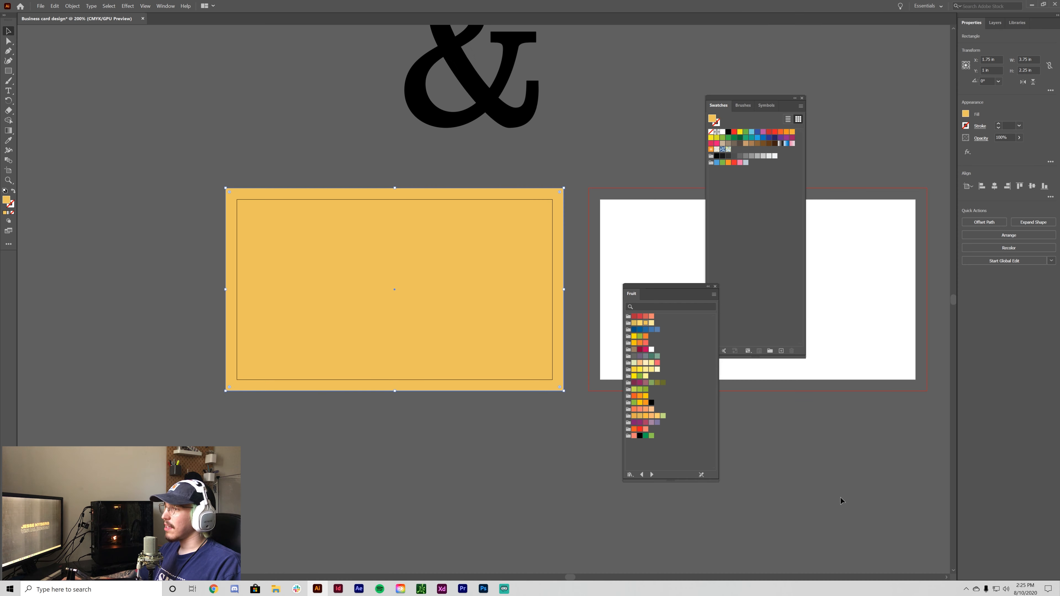
click(841, 498)
- Move the ampersand into view below the cards and expand it into outlines
drag(668, 297, 890, 120)
drag(772, 99, 789, 85)
drag(498, 109, 705, 552)
drag(850, 527, 798, 430)
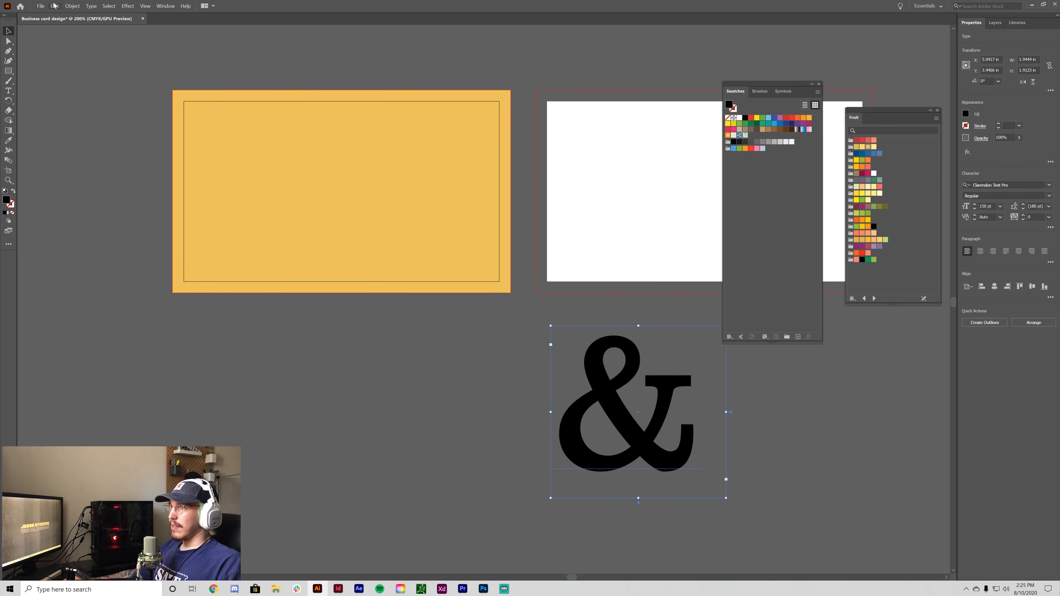
click(72, 6)
click(120, 98)
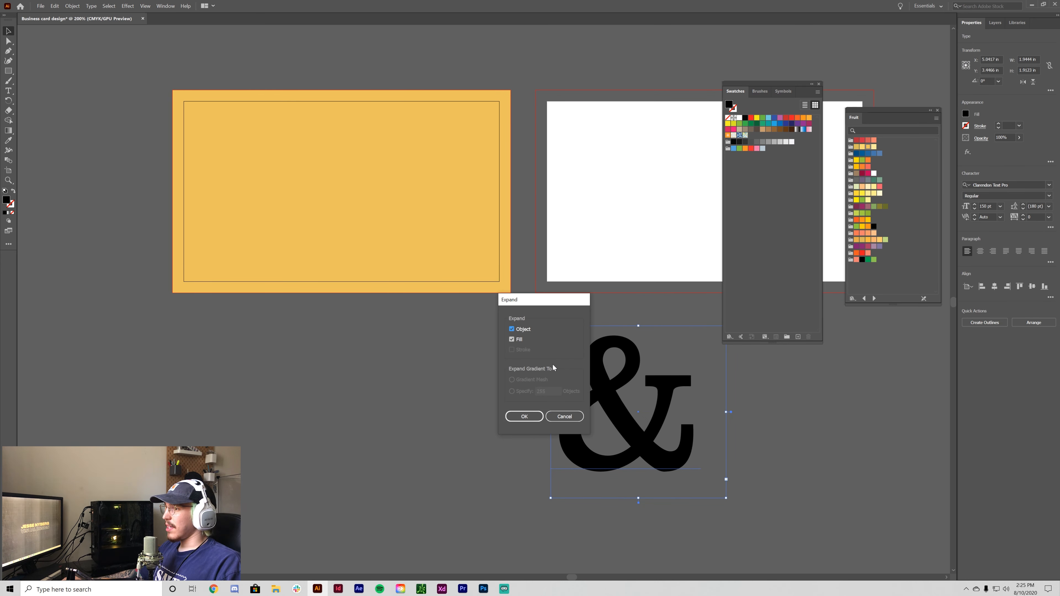
click(541, 417)
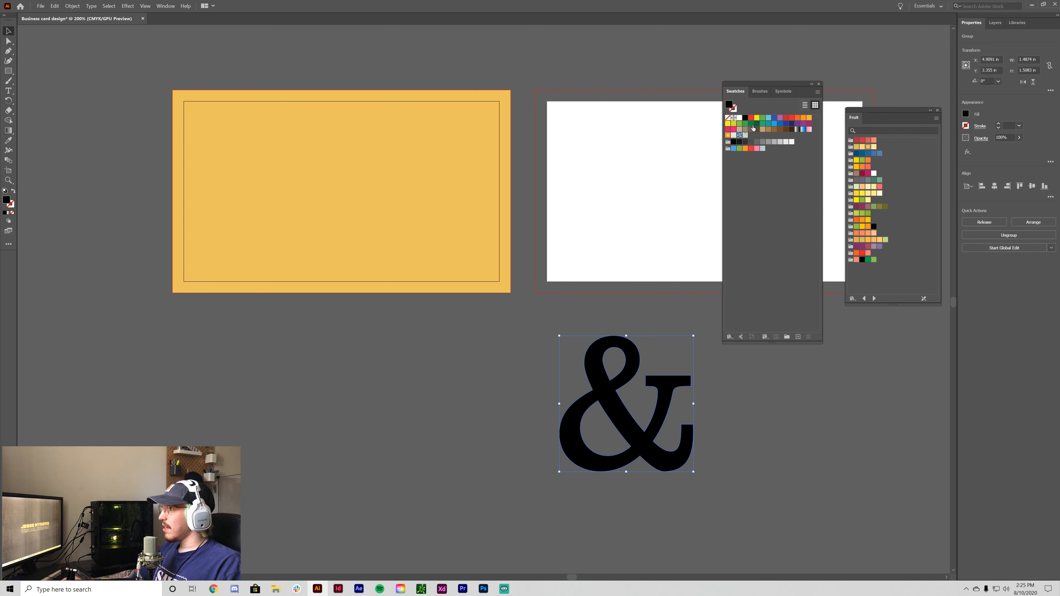
- Make the ampersand off-white and place it over the yellow card's lower-right corner
click(791, 142)
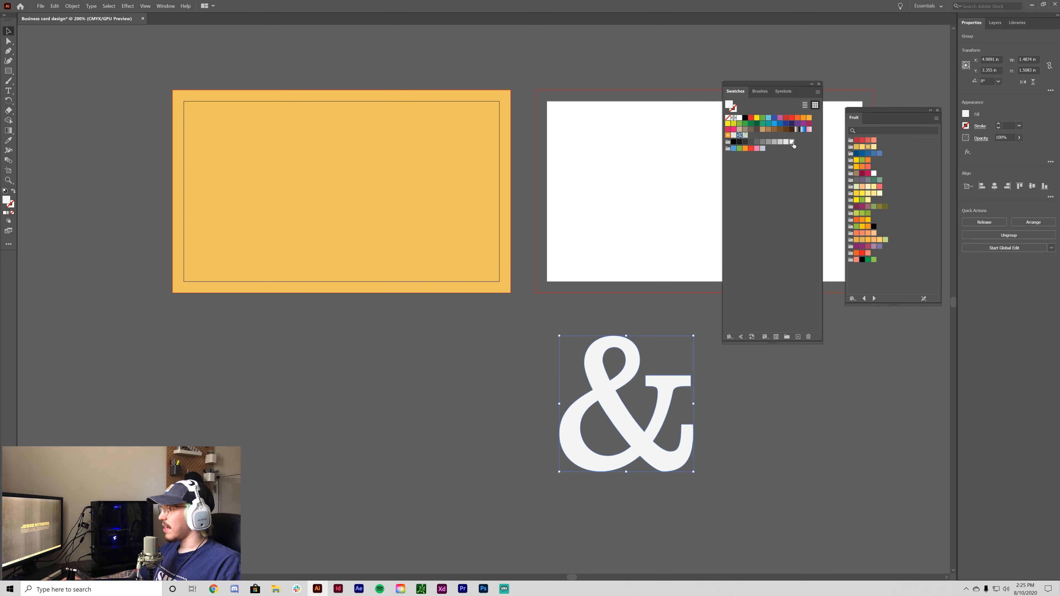
click(769, 488)
drag(660, 450, 478, 272)
scroll(525, 391, up, 1)
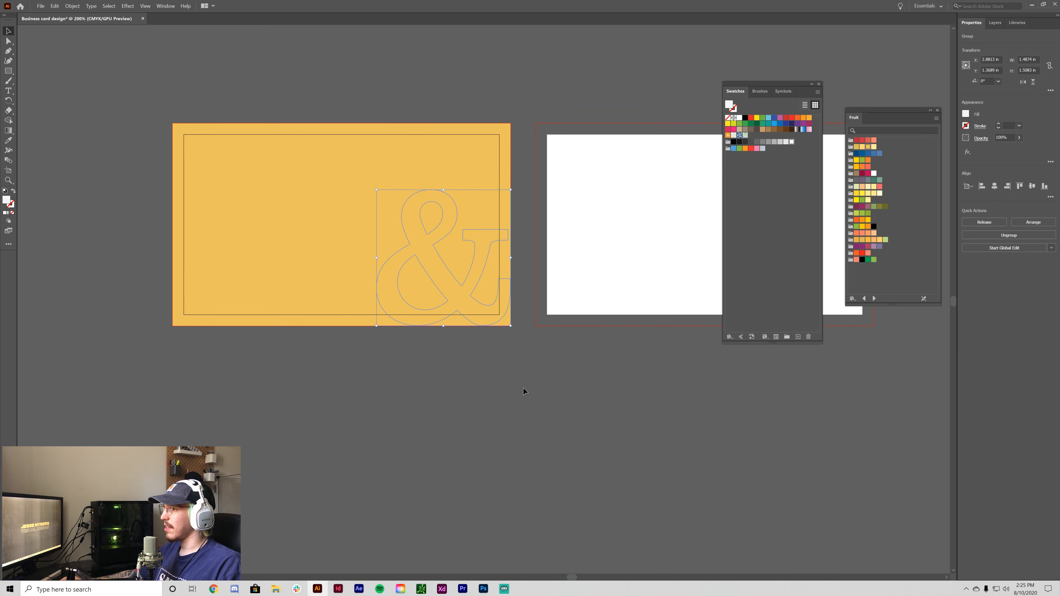
- Bring the ampersand to the front so it sits above the yellow card
click(72, 6)
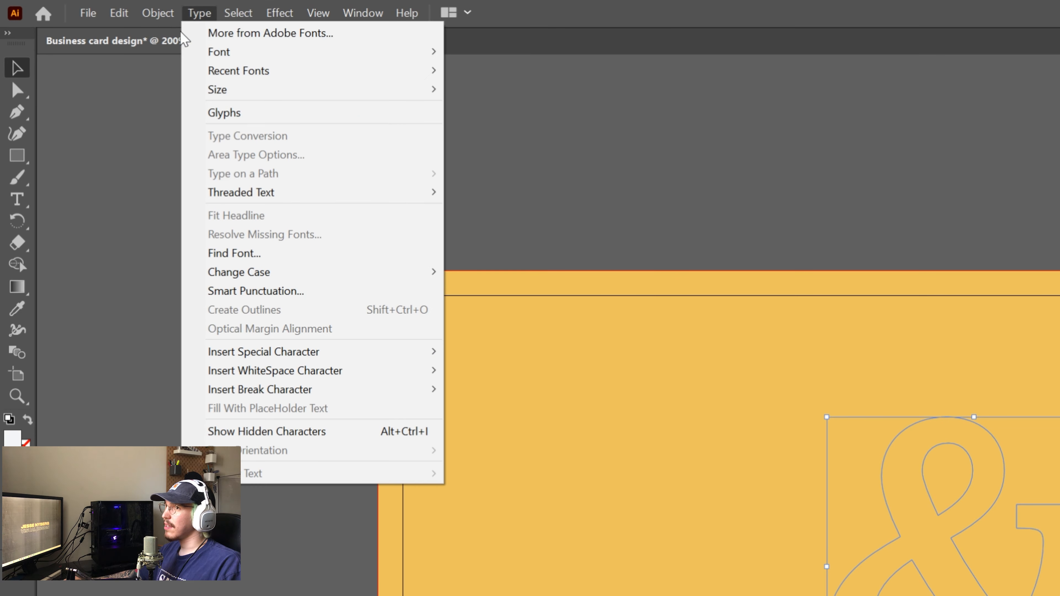
mouse_move(195, 58)
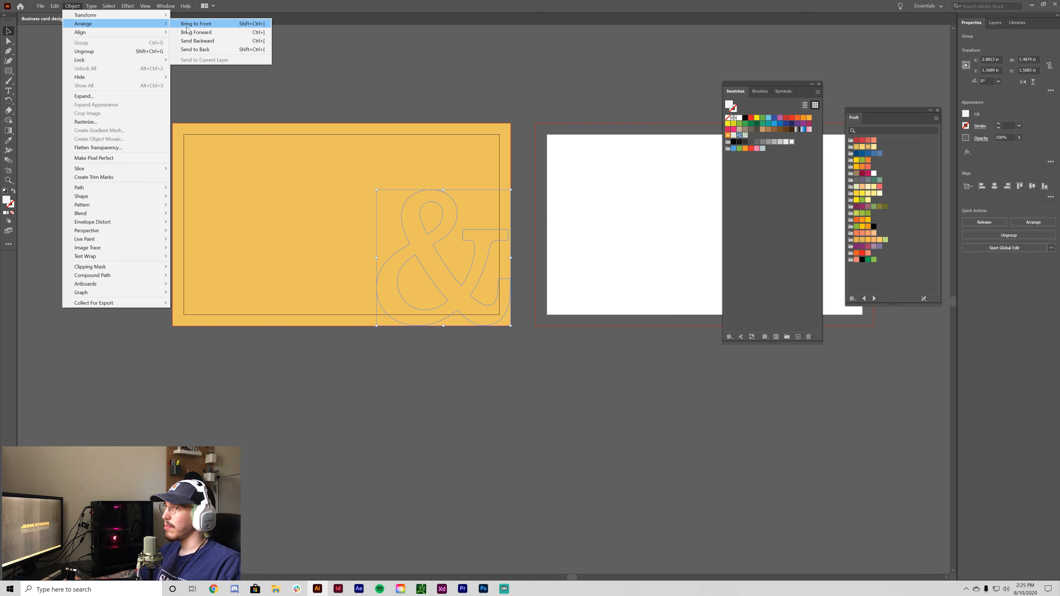
click(188, 25)
click(310, 283)
drag(443, 436, 488, 520)
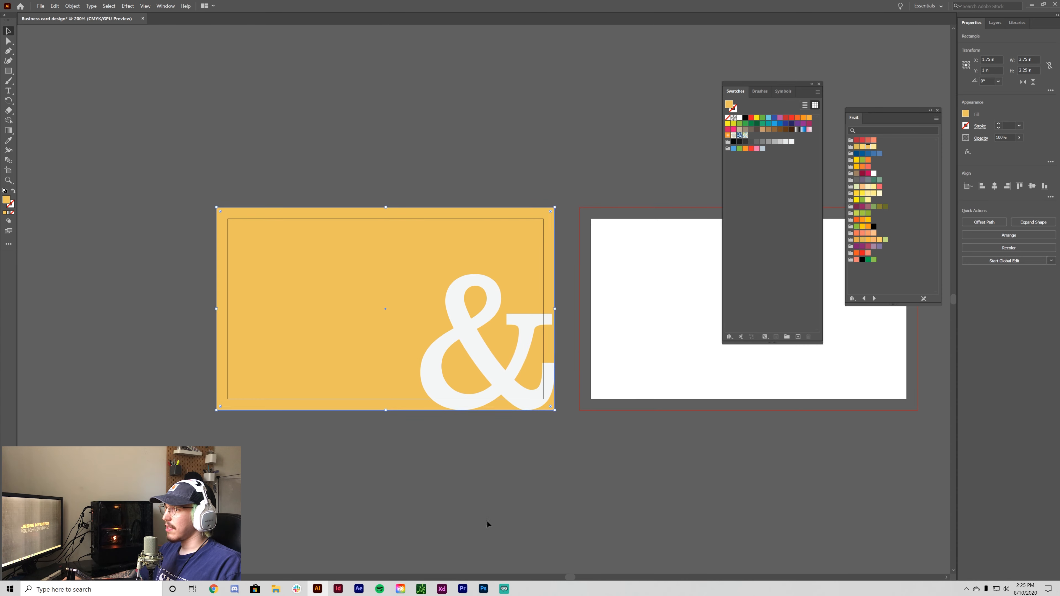
- Turn on Trim View to preview both cards cropped at their edges
click(485, 457)
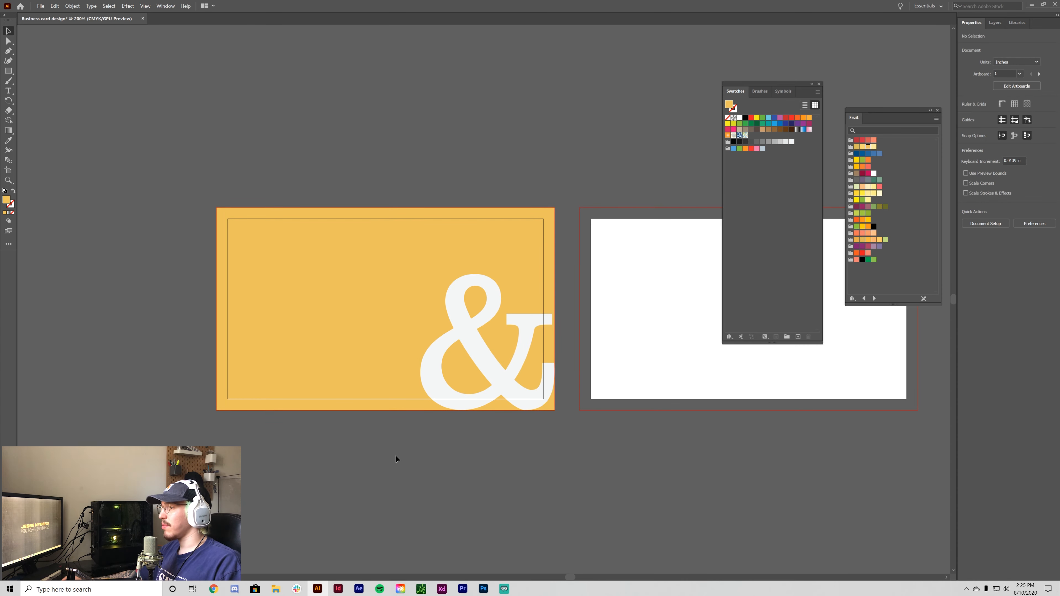
drag(421, 504, 377, 443)
click(145, 5)
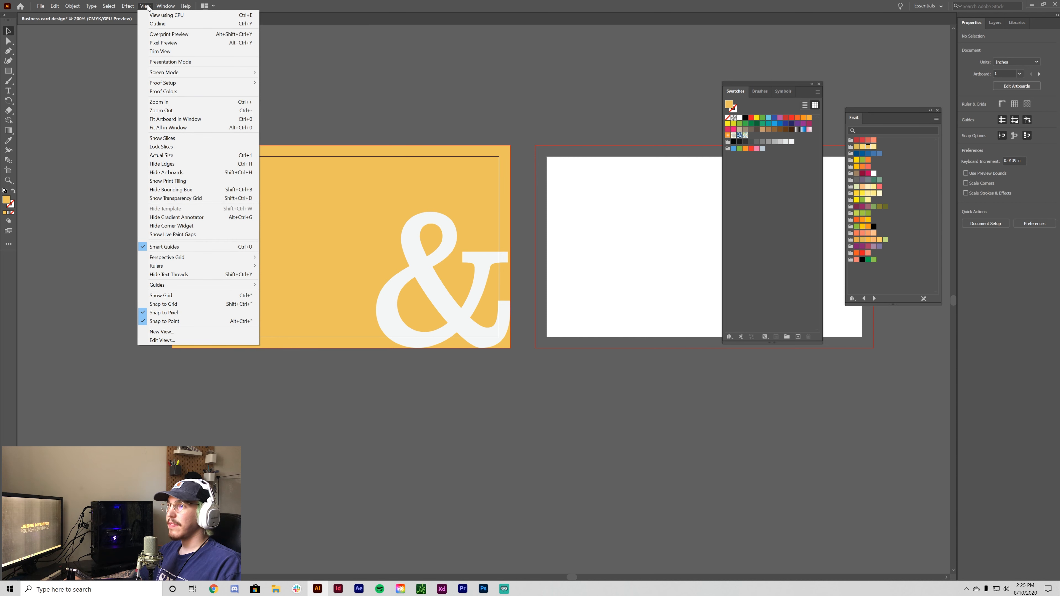
click(163, 55)
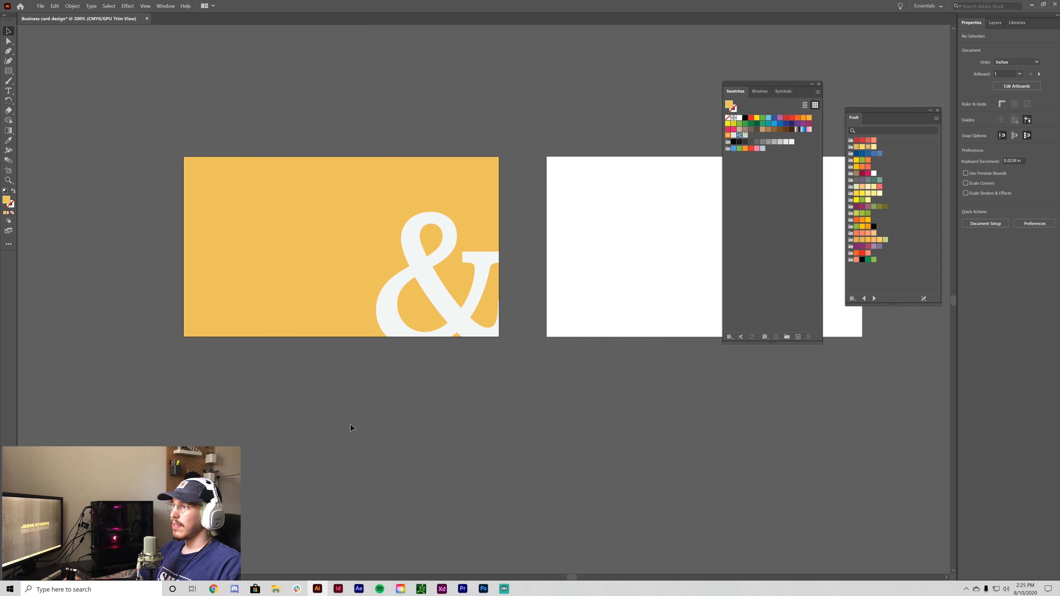
click(460, 340)
- Resize the white ampersand so it extends past the yellow card's corner
click(326, 451)
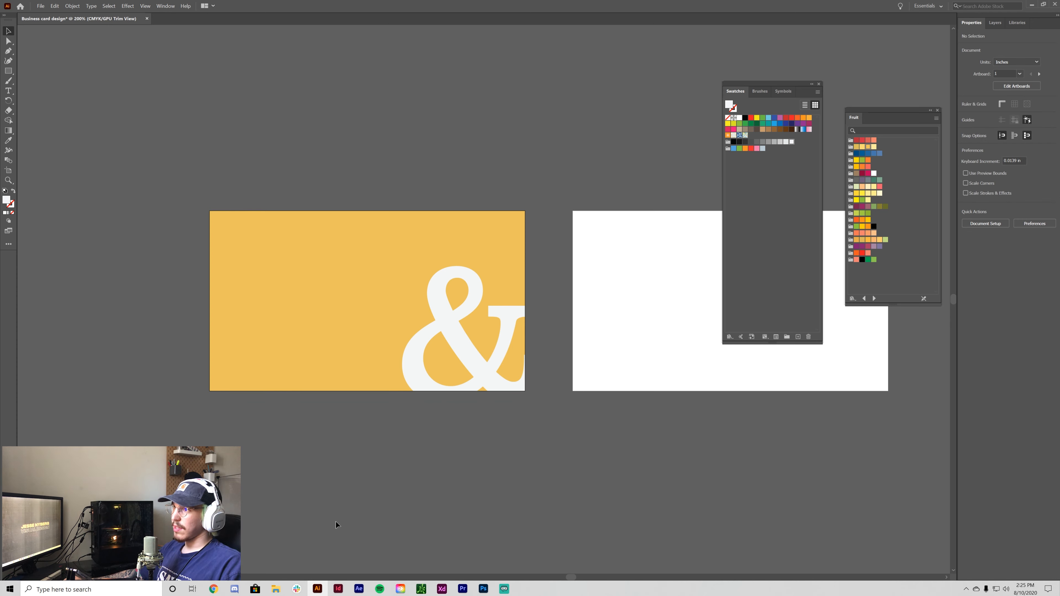
click(475, 370)
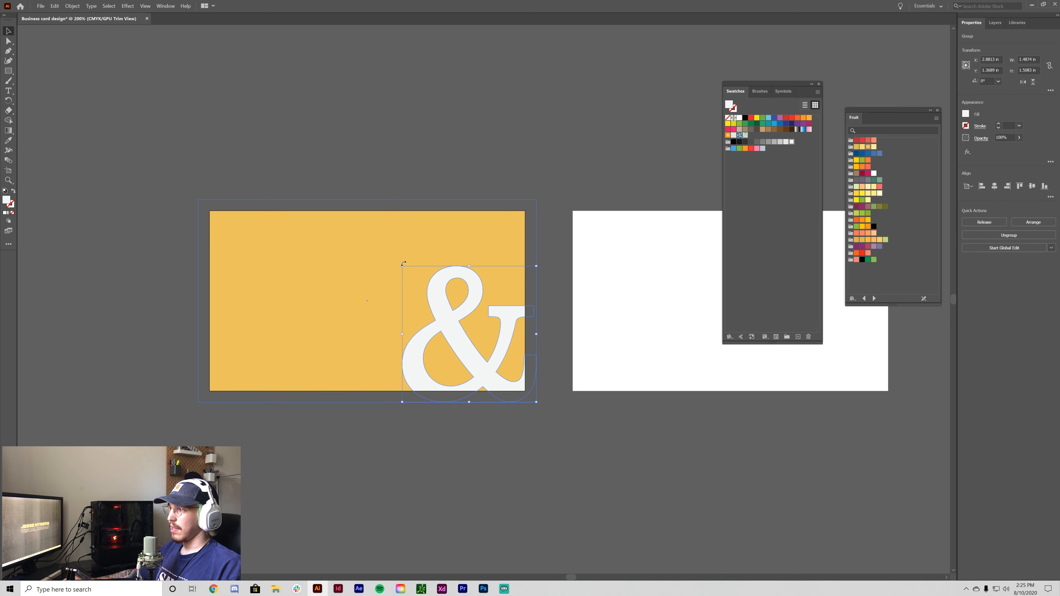
drag(402, 266, 385, 248)
click(506, 414)
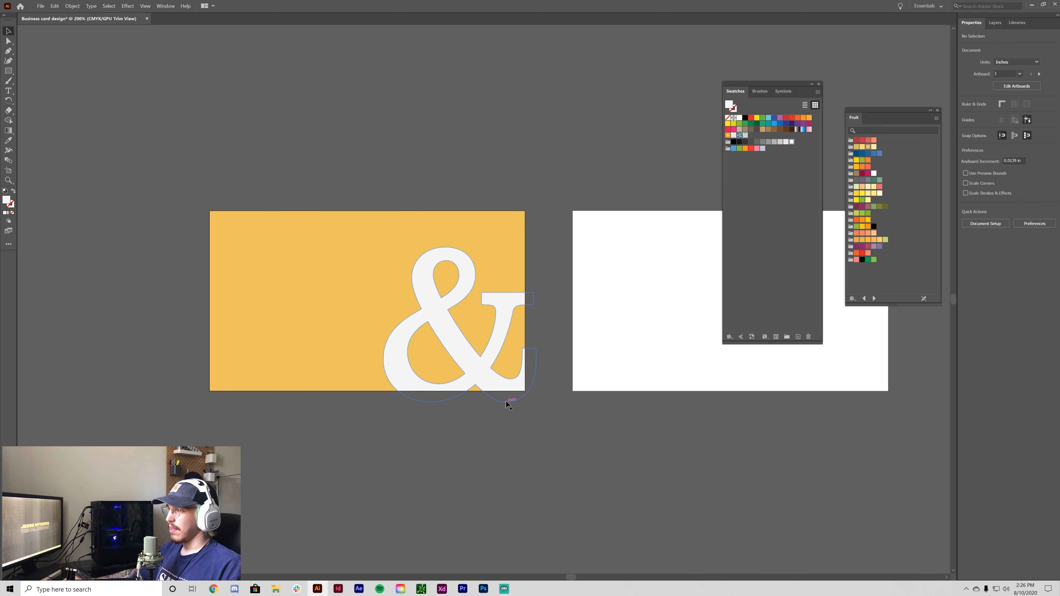
click(501, 381)
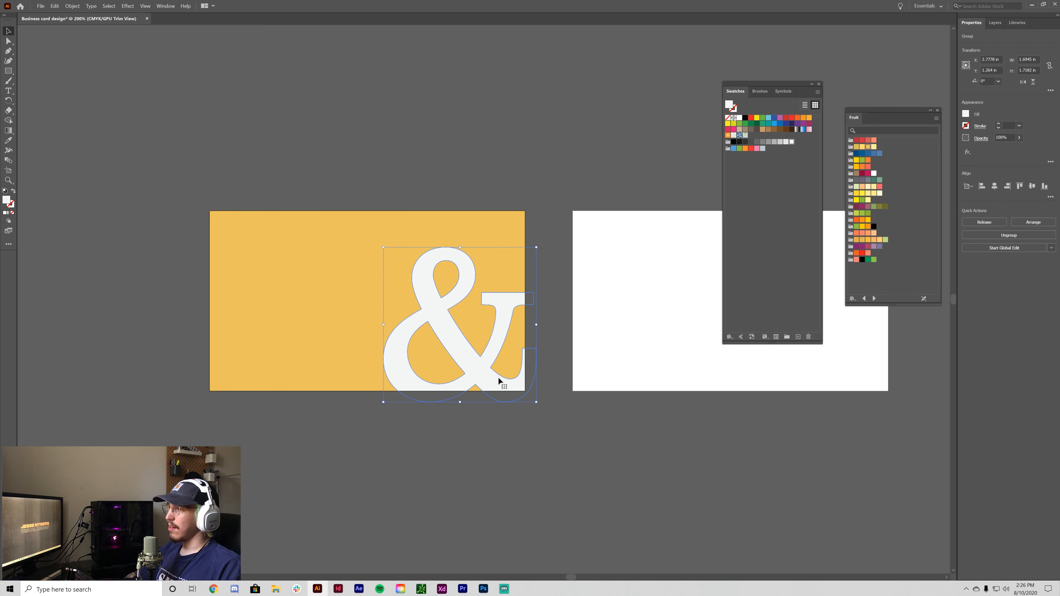
- Nudge the ampersand right and down so it bleeds off the bottom-right edge
key(shift+Right)
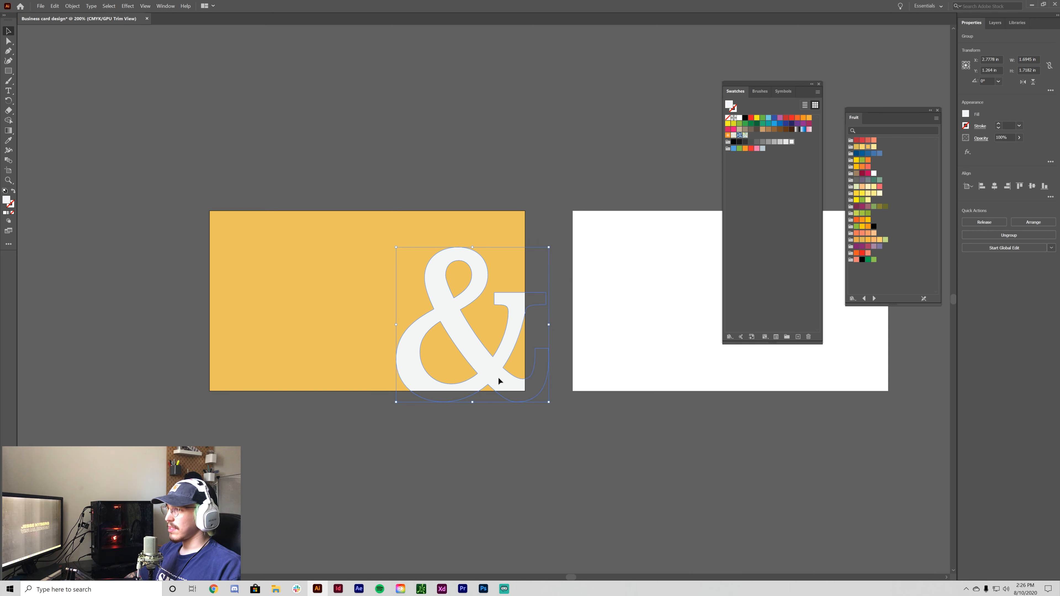
key(shift+Down)
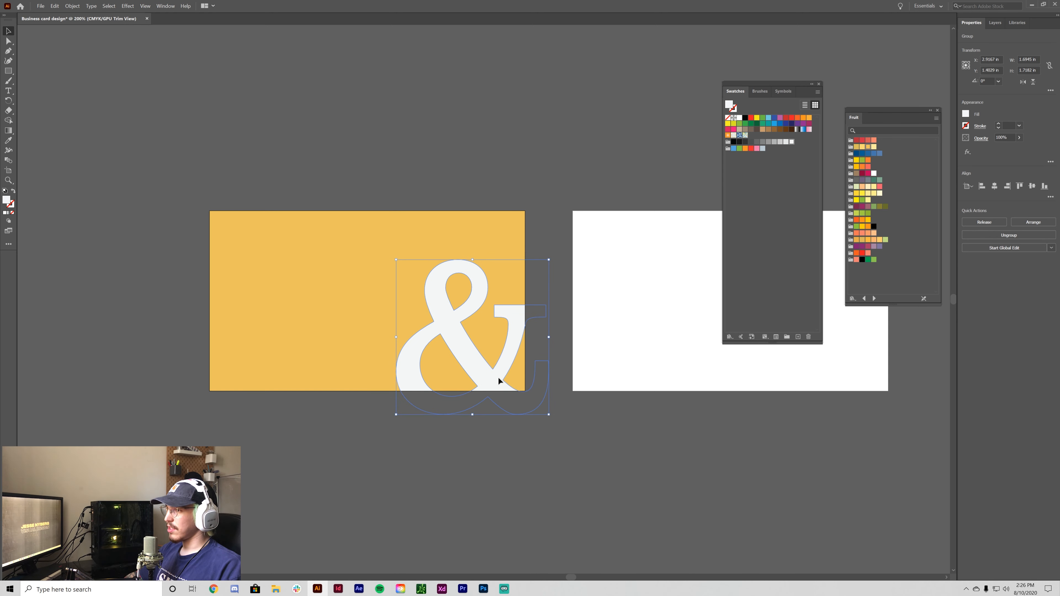
click(605, 495)
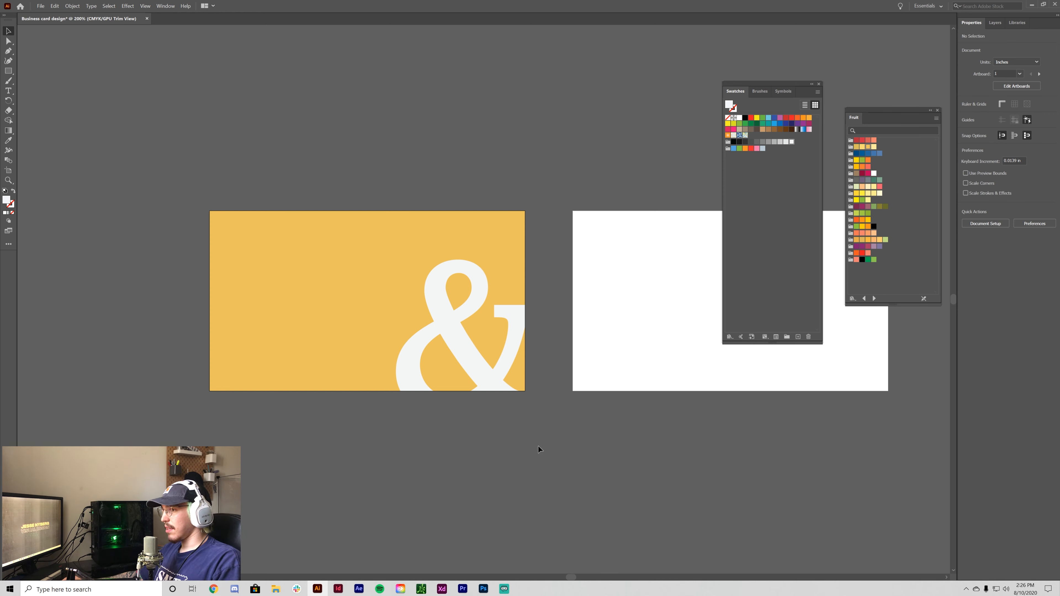
key(ctrl+z)
key(ctrl+z)
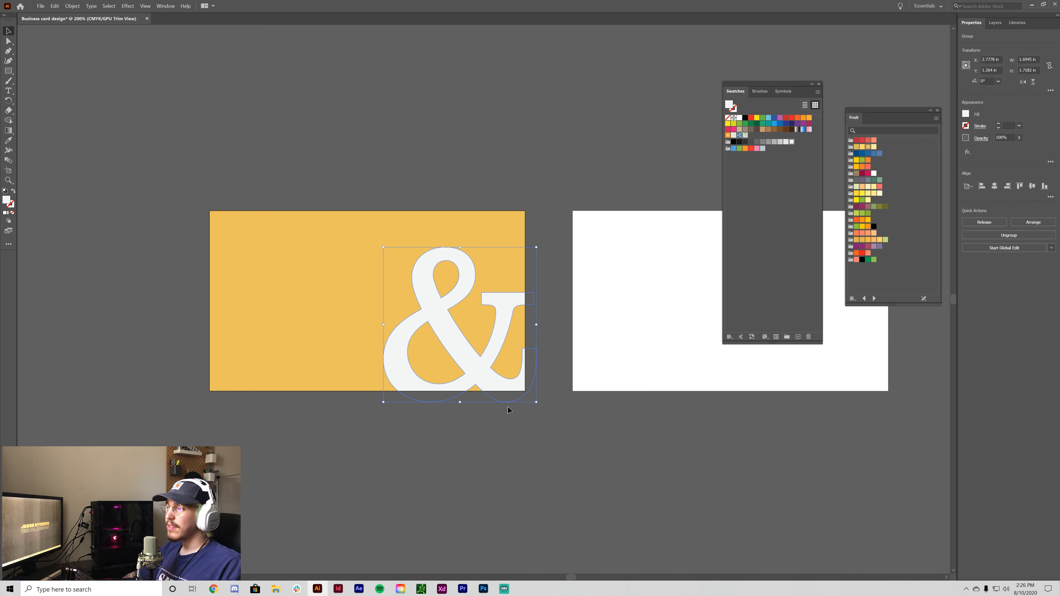
click(517, 426)
click(444, 353)
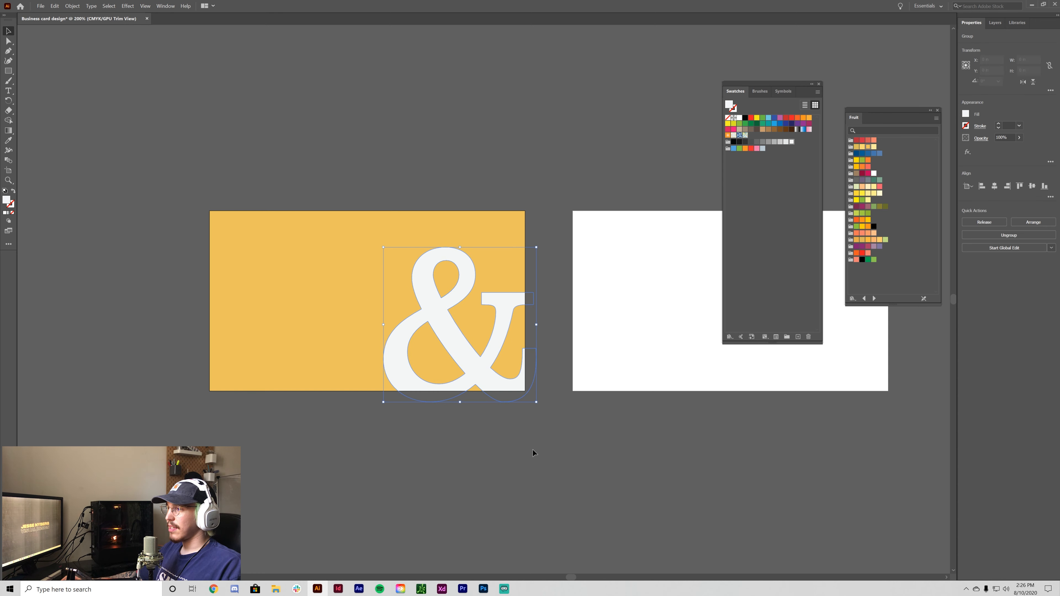
key(Right)
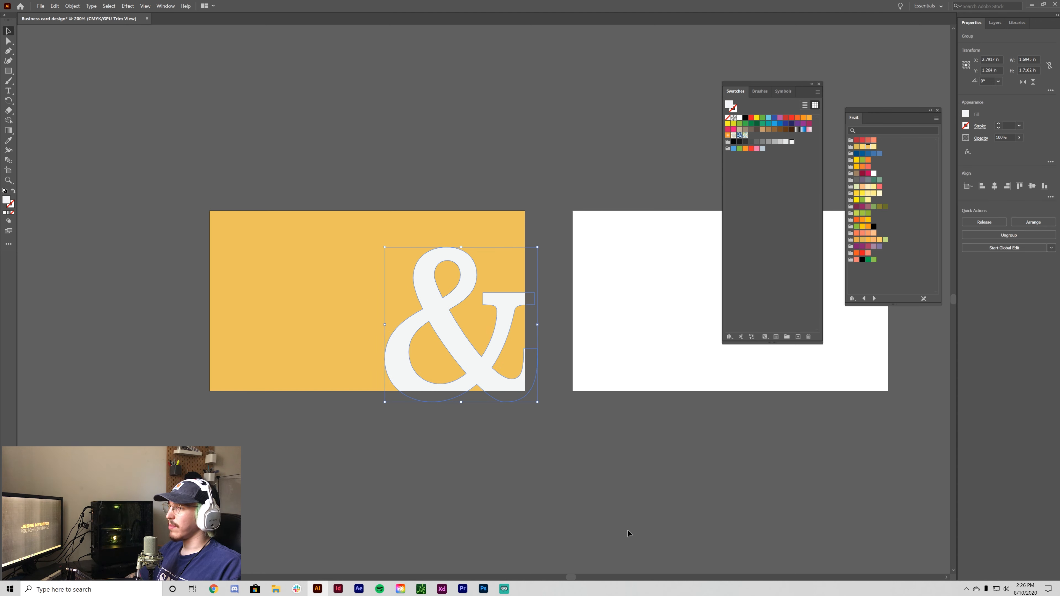
key(Down)
key(Right)
key(Down)
key(Right)
key(Down)
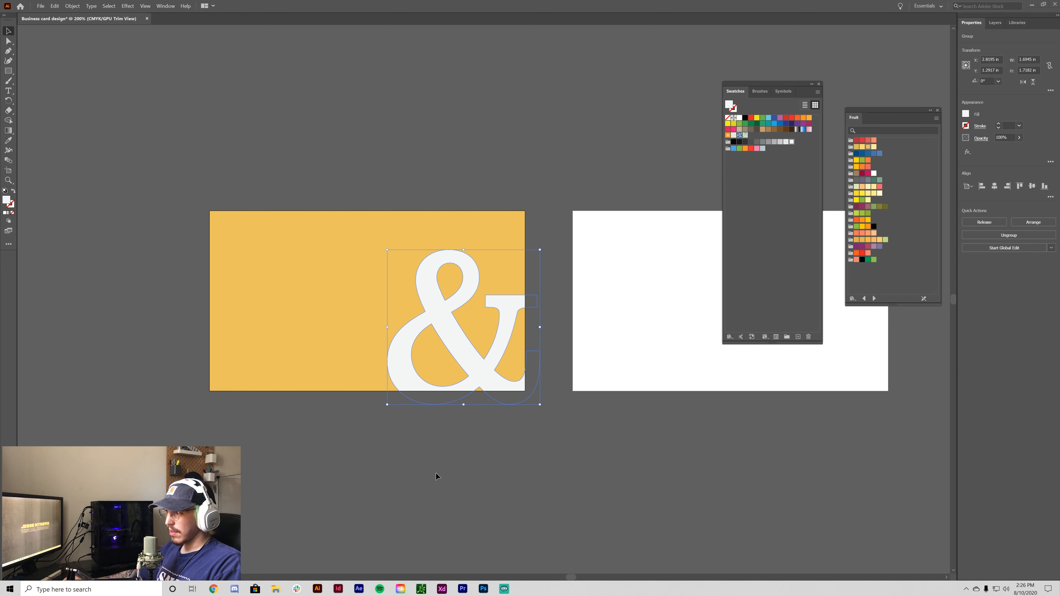
- Deselect and reframe both cards at 150% to check the ampersand's placement
key(ctrl+minus)
key(ctrl+minus)
drag(551, 382, 428, 501)
key(ctrl+plus)
click(512, 430)
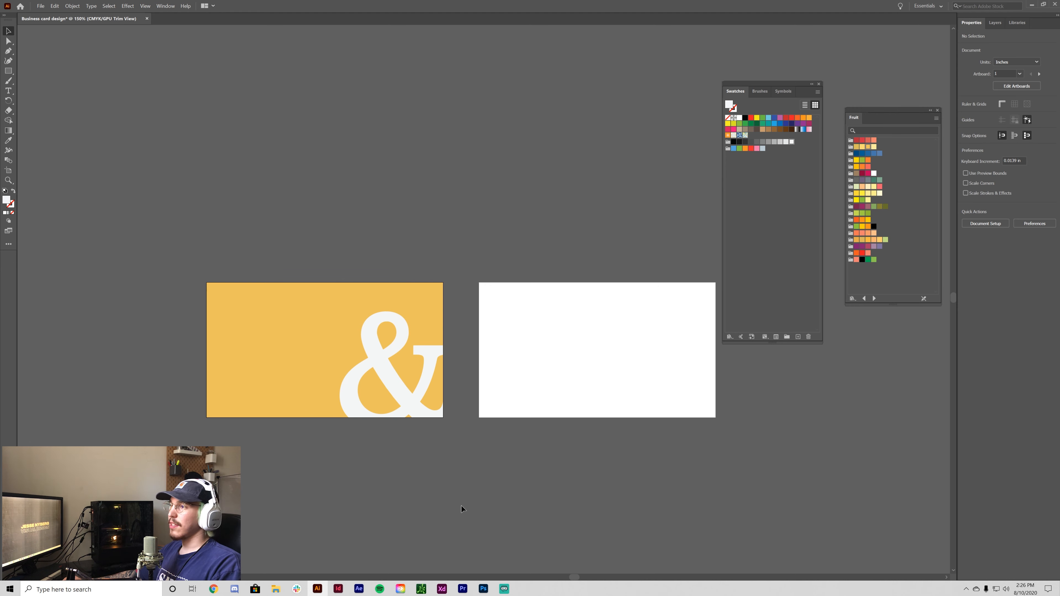
key(ctrl+plus)
drag(515, 506, 463, 448)
key(ctrl+minus)
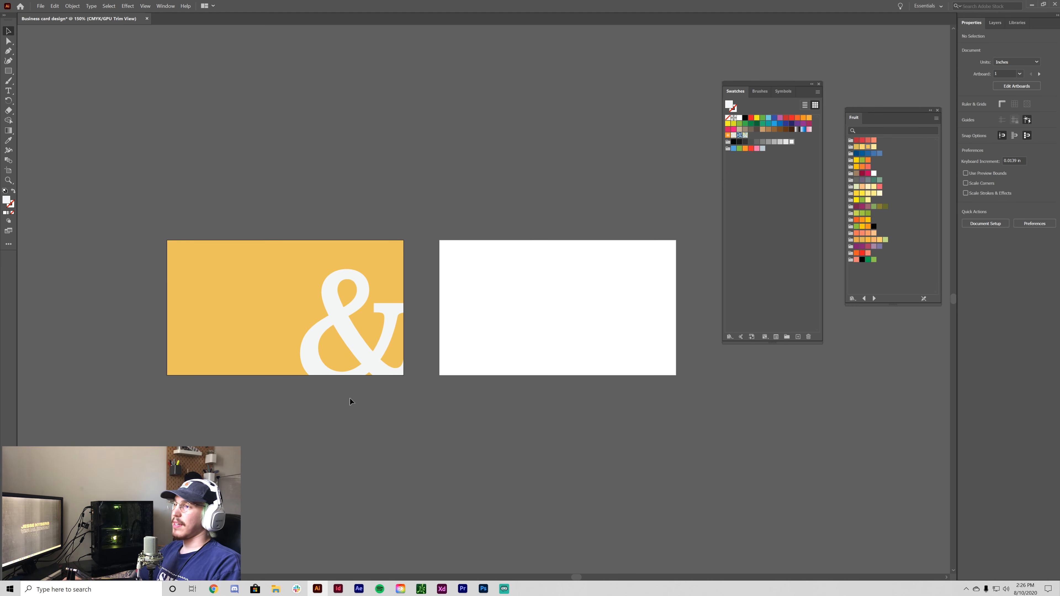
drag(599, 435, 491, 443)
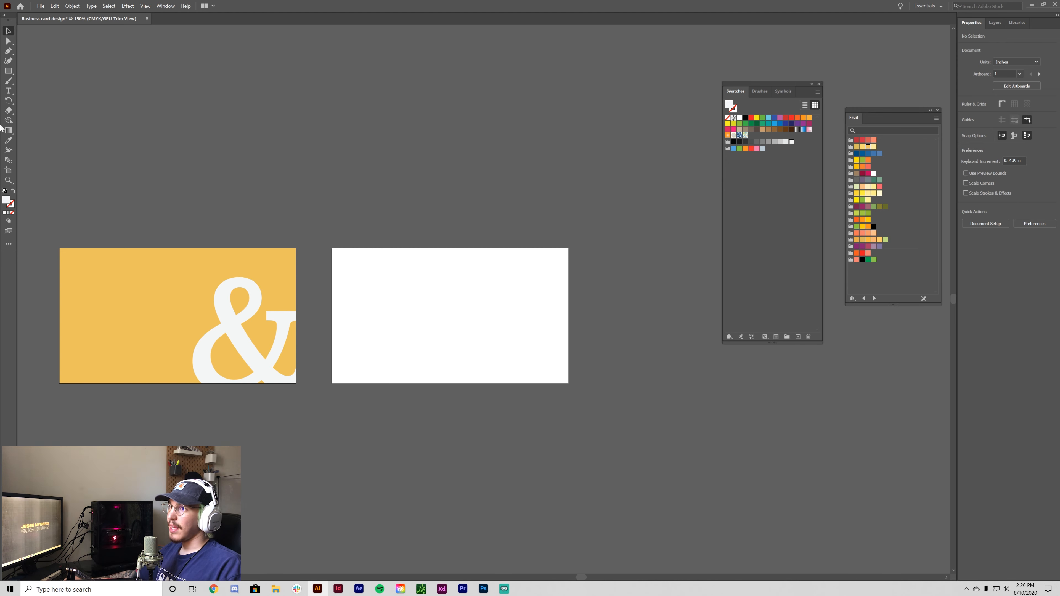
- Draw a text area below the cards, then switch off Trim View to reveal the bleed
key(t)
drag(348, 464, 410, 414)
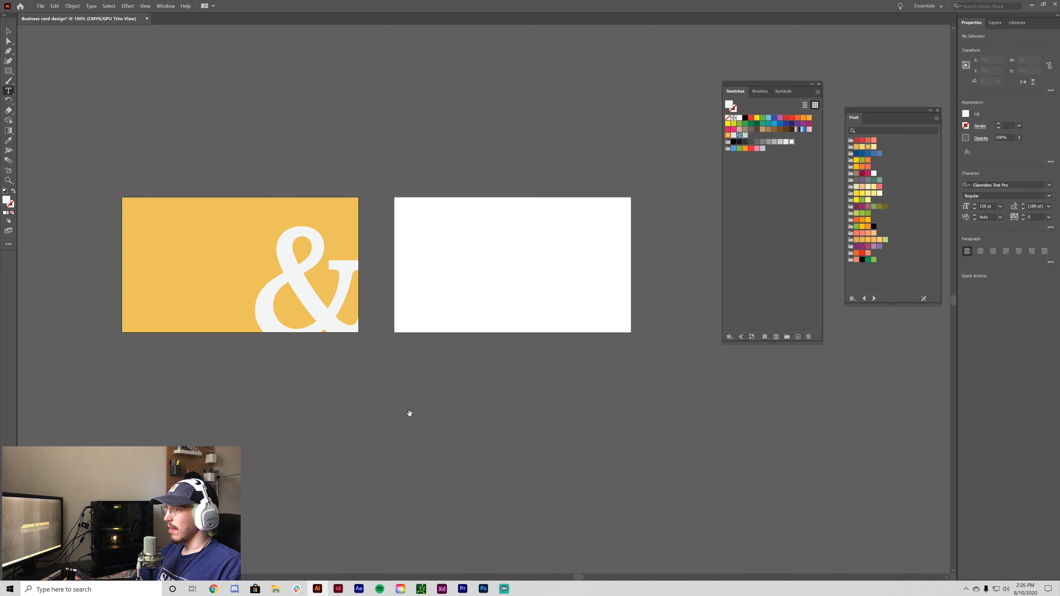
drag(357, 390, 646, 476)
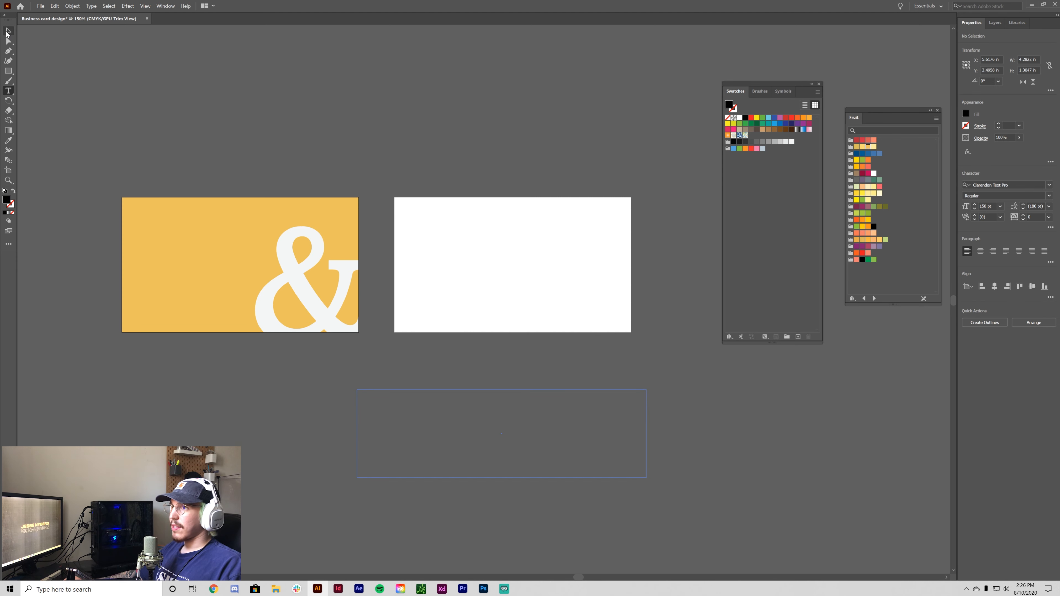
click(146, 7)
click(160, 51)
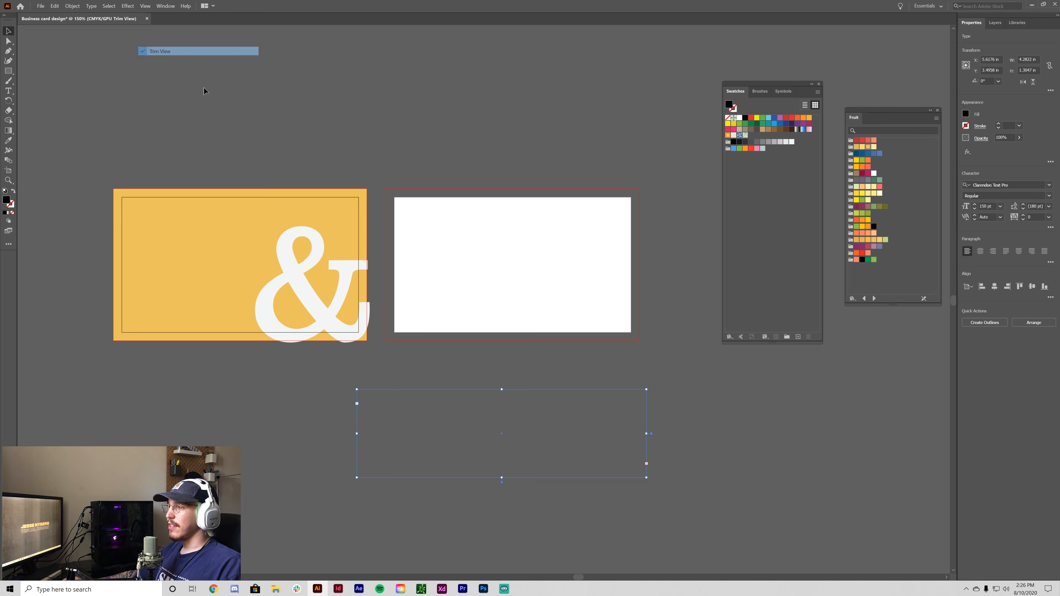
- Delete the empty text area and zoom in on the back card
key(Delete)
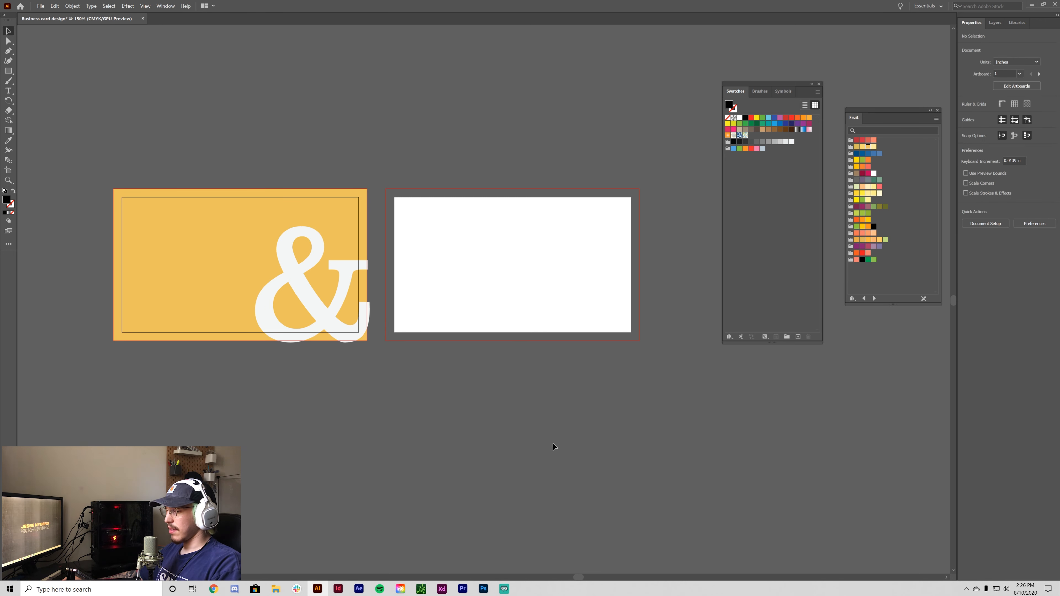
key(ctrl+equal)
key(ctrl+equal)
drag(545, 399, 492, 503)
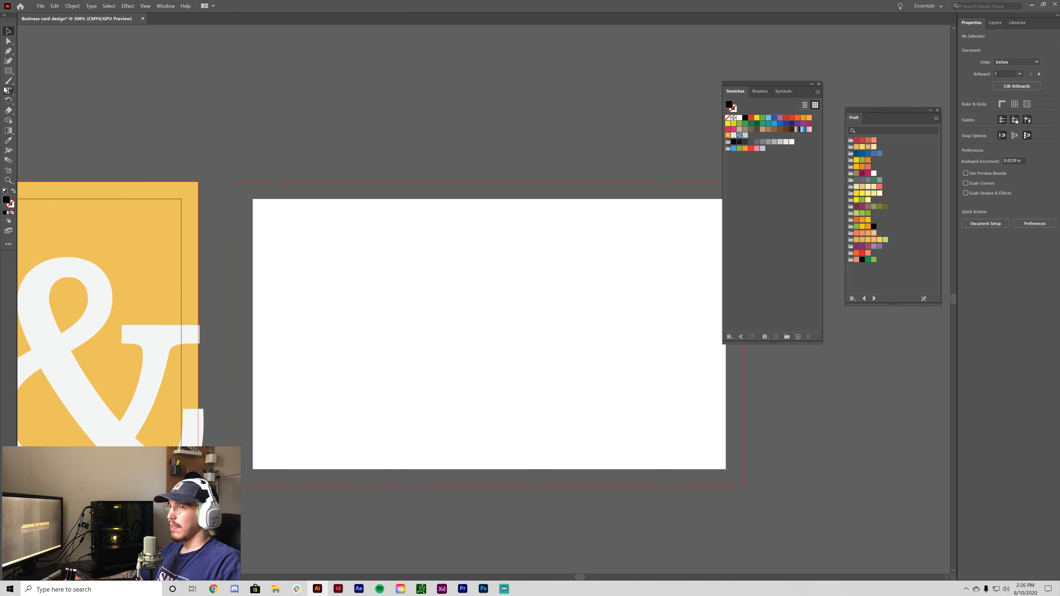
- Remove a stray placeholder text above the back card and bring up the font size list
click(12, 90)
click(365, 111)
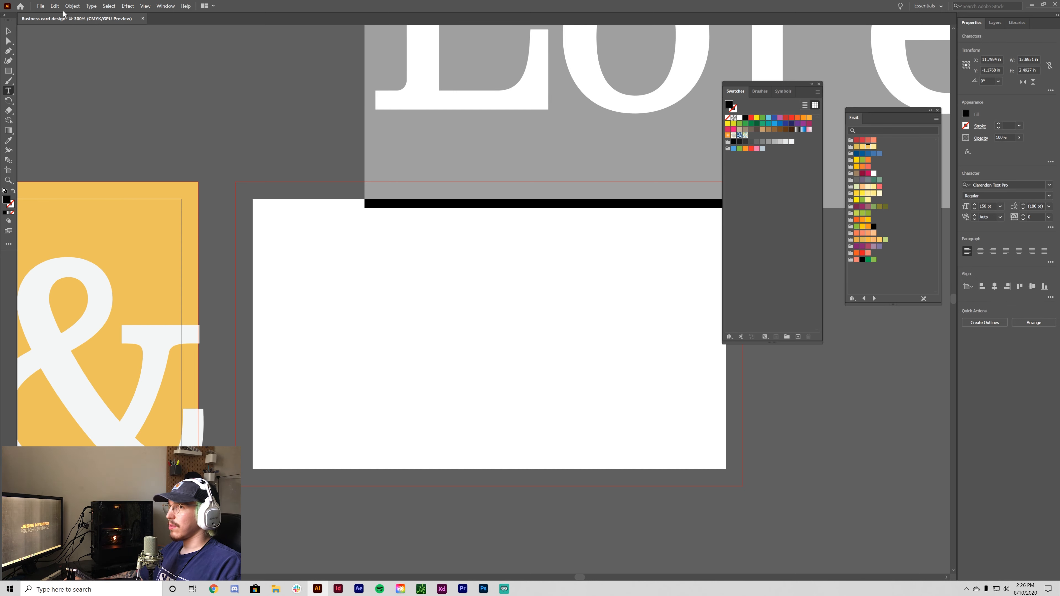
key(Escape)
key(Delete)
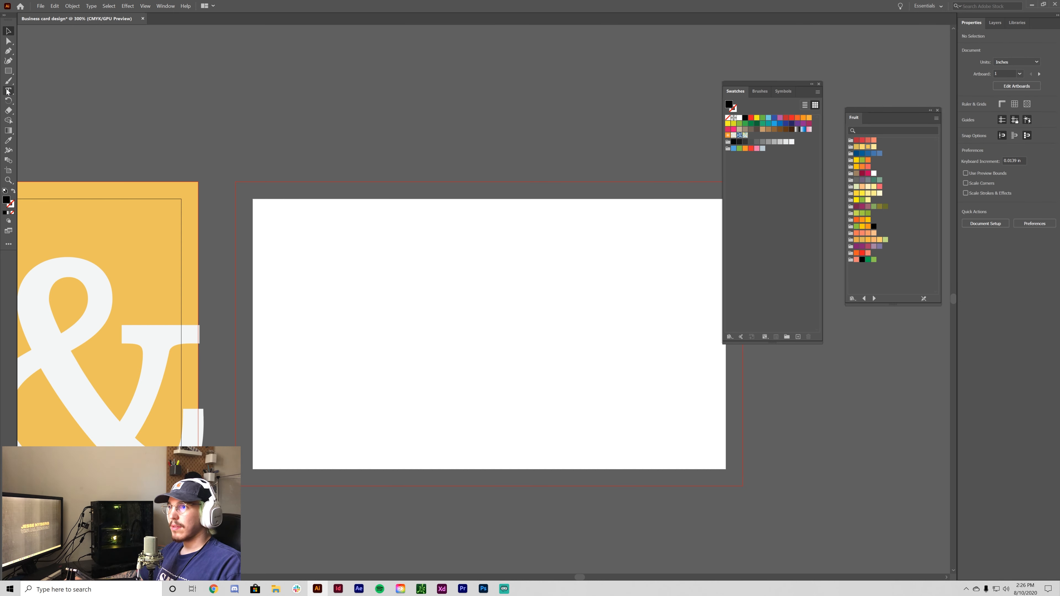
click(1000, 206)
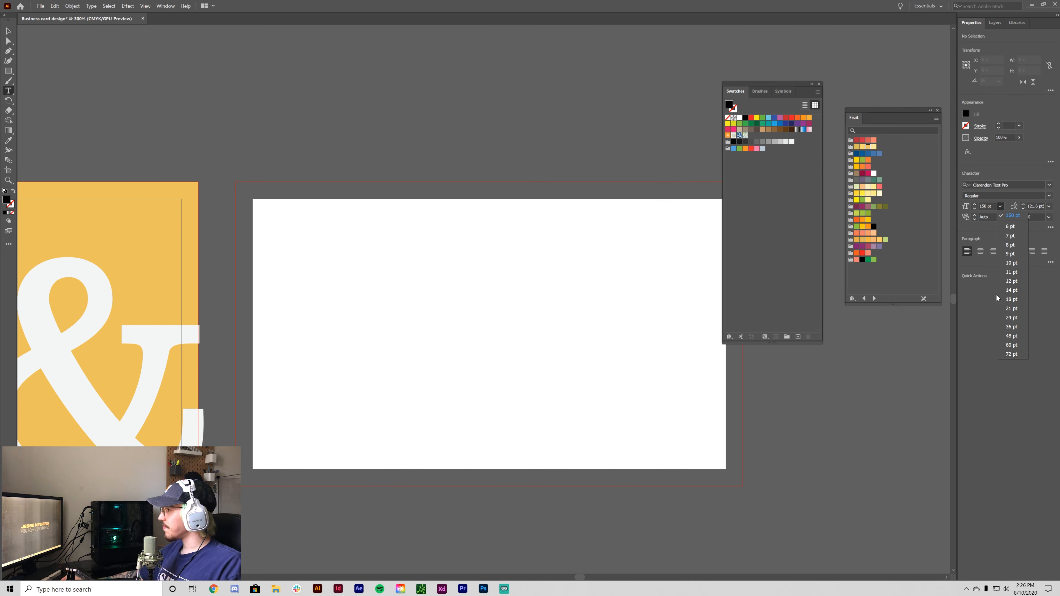
- At 10 pt, draw a text area at the back card's top-left and type Ampersand
click(1019, 263)
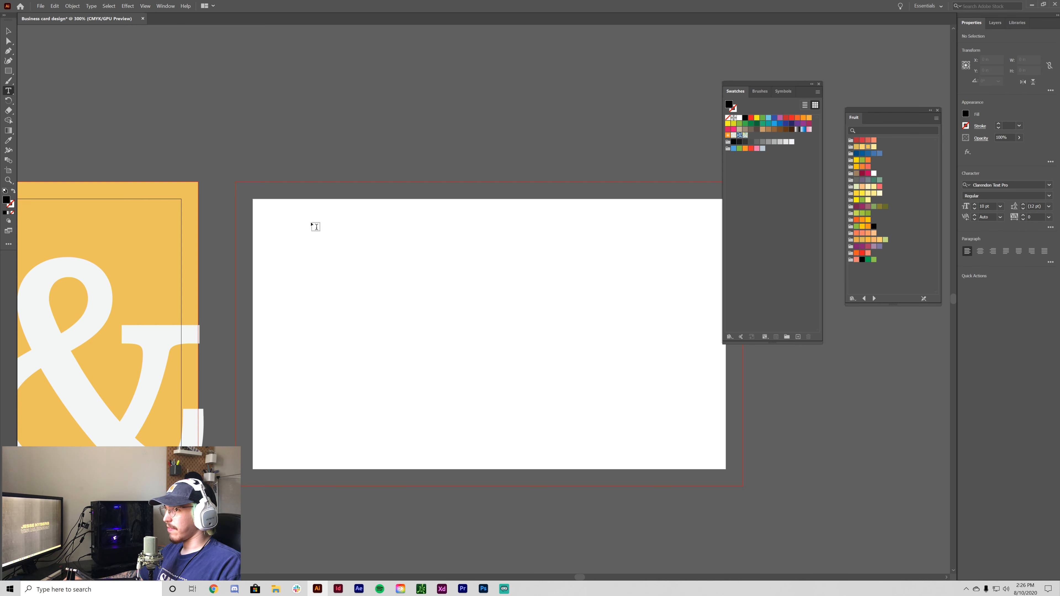
drag(264, 216, 443, 253)
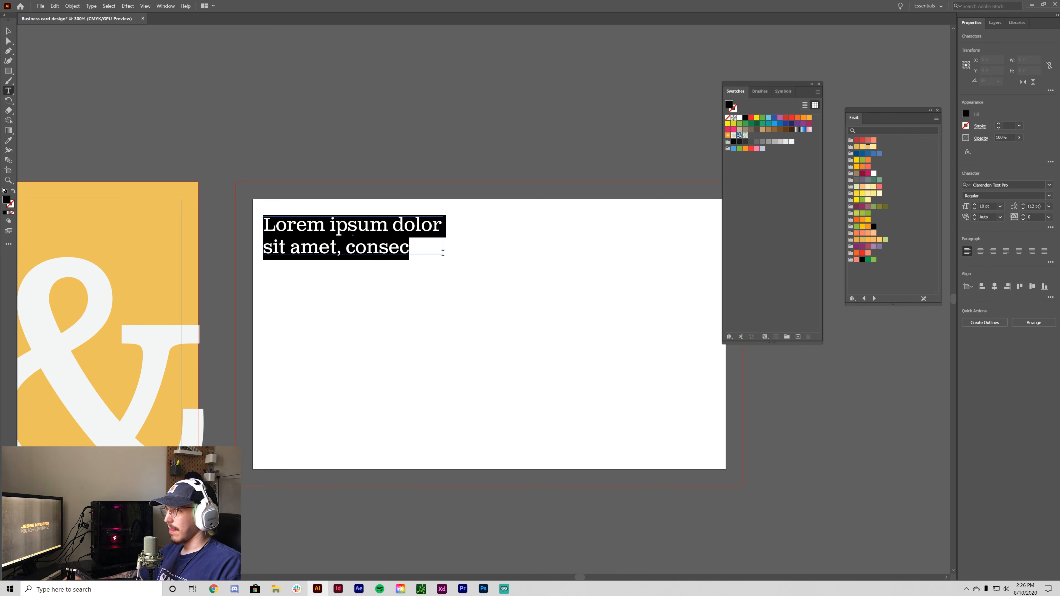
text(AMPERSAND)
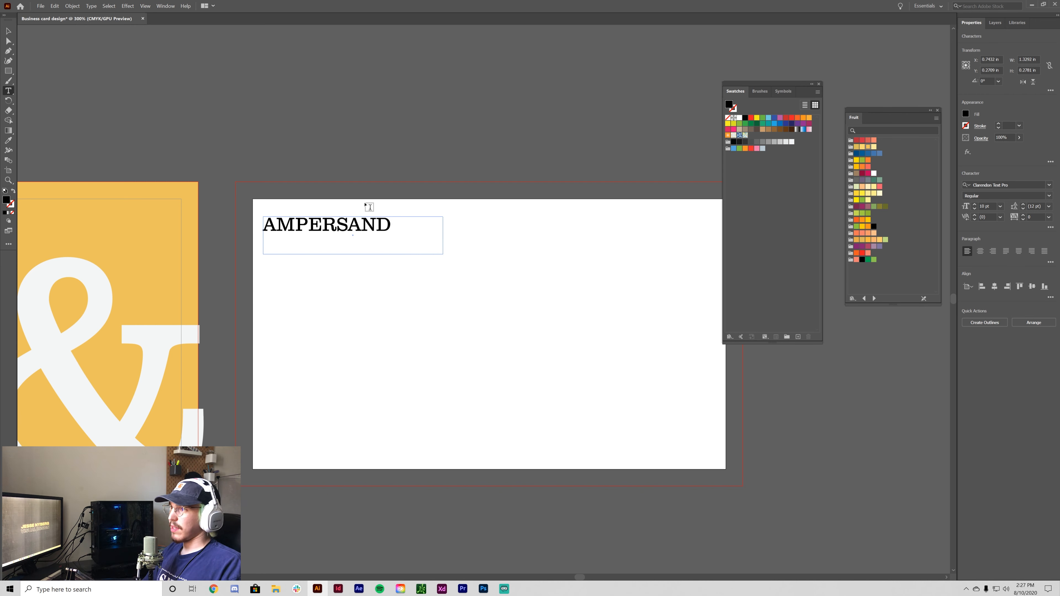
key(BackSpace)
key(BackSpace)
key(BackSpace)
key(BackSpace)
key(BackSpace)
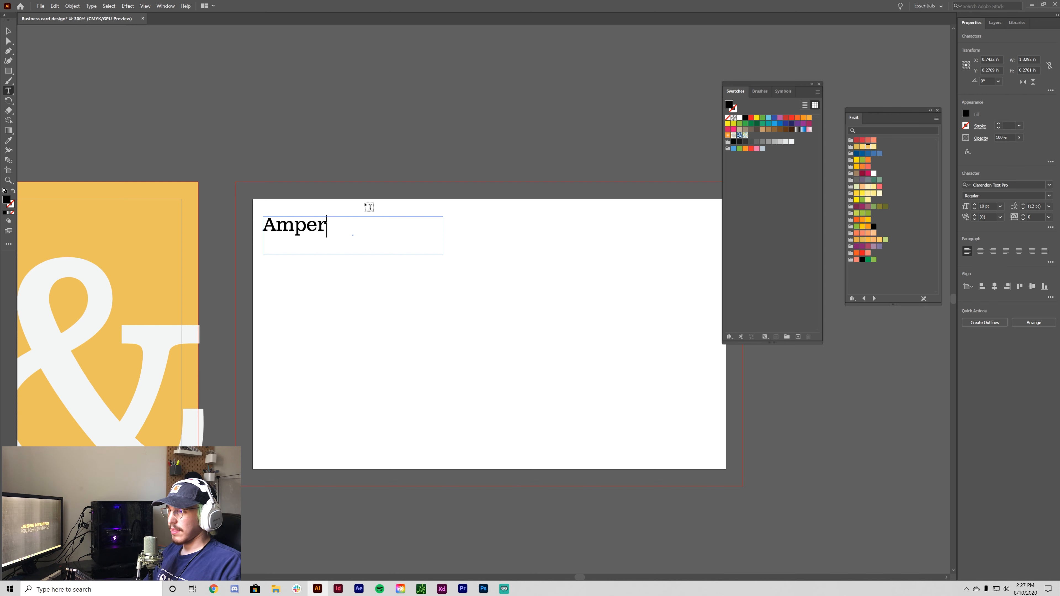
key(BackSpace)
key(BackSpace)
key(BackSpace)
key(BackSpace)
key(BackSpace)
key(BackSpace)
key(BackSpace)
key(BackSpace)
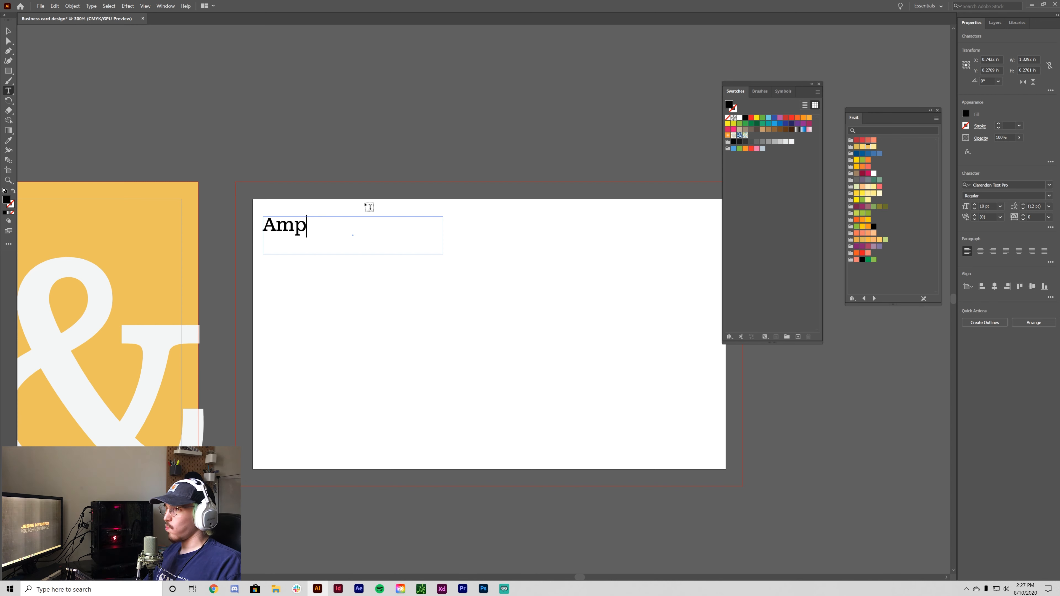
text(ampersan)
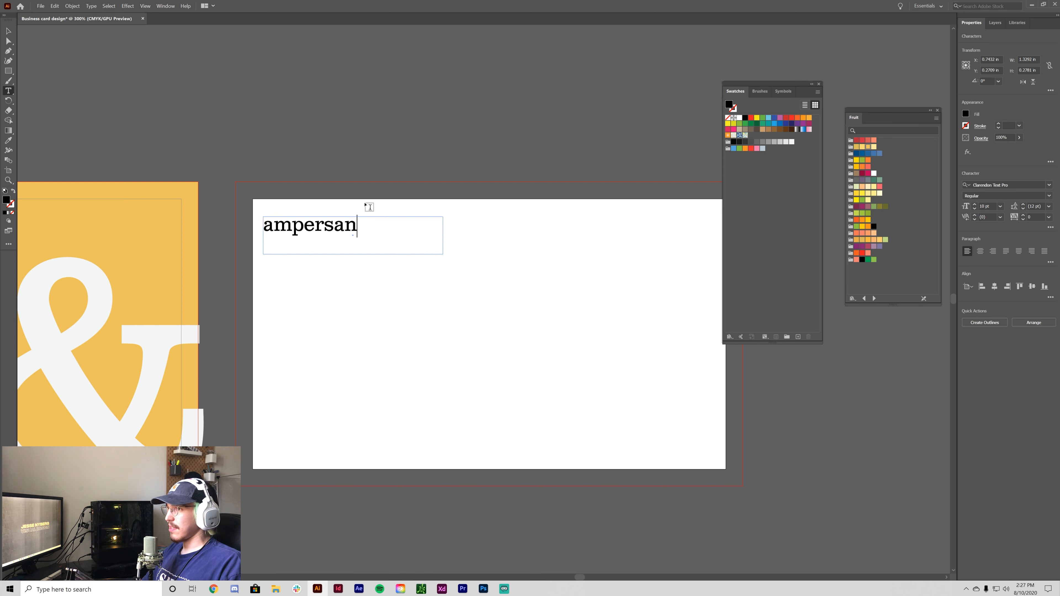
text(d)
key(BackSpace)
key(BackSpace)
key(BackSpace)
key(BackSpace)
key(BackSpace)
key(BackSpace)
key(BackSpace)
key(BackSpace)
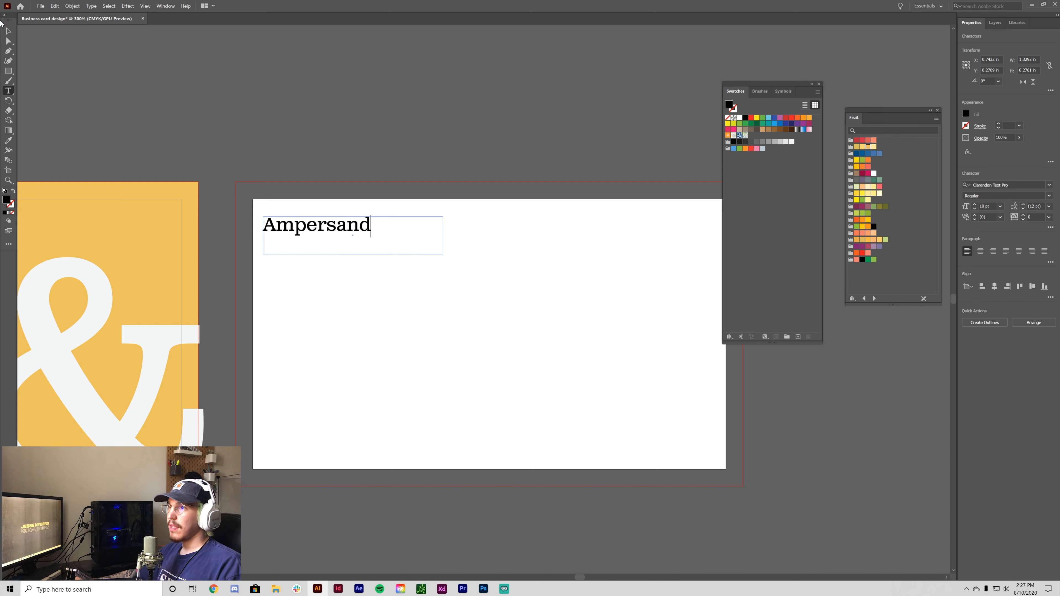
- Try replacing the heading's capital A with an & character, then deselect
click(8, 31)
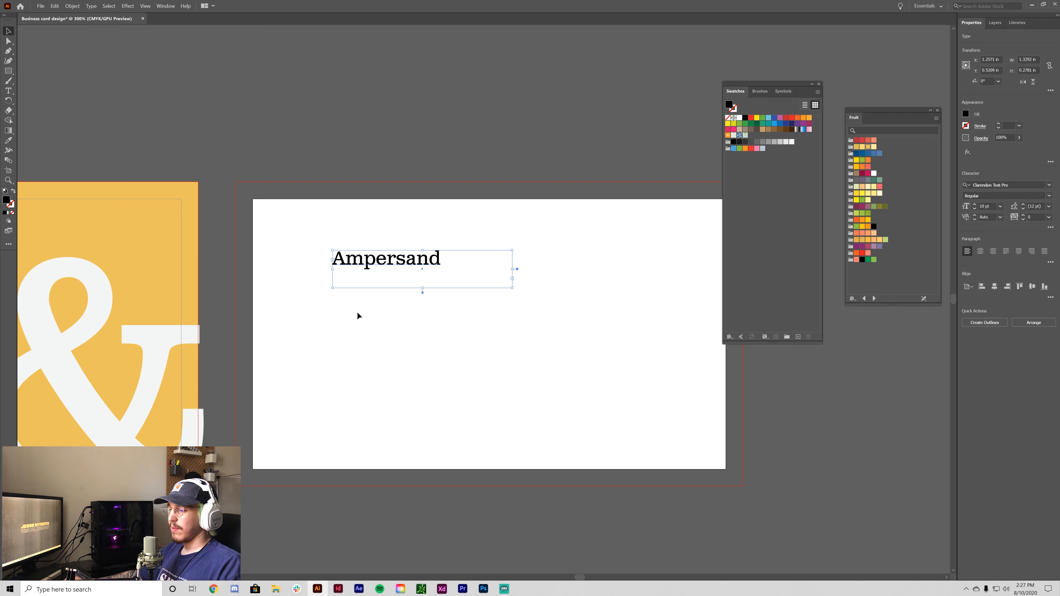
key(t)
click(345, 260)
key(BackSpace)
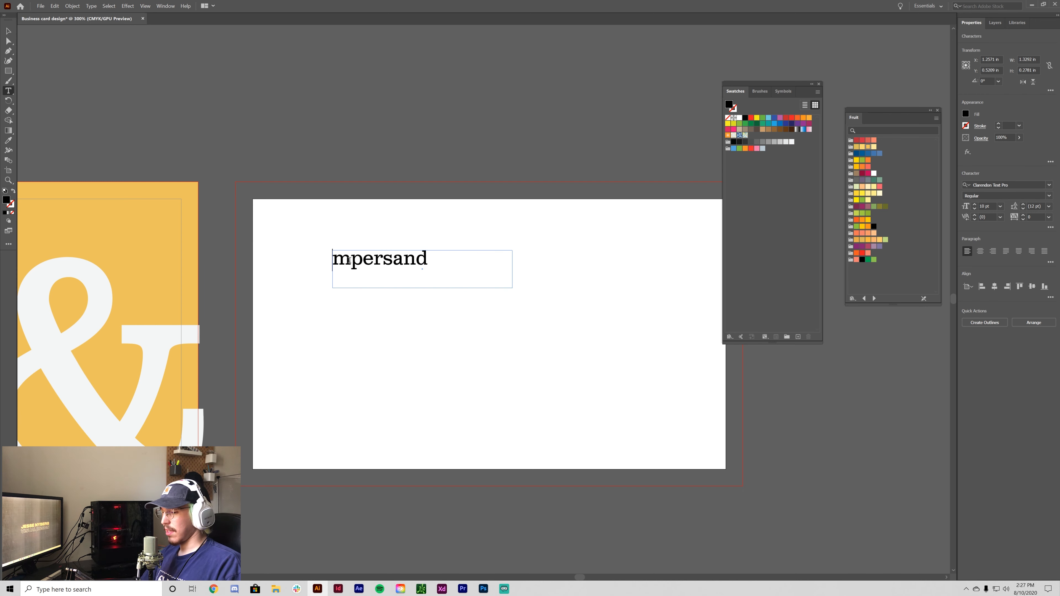
text(&)
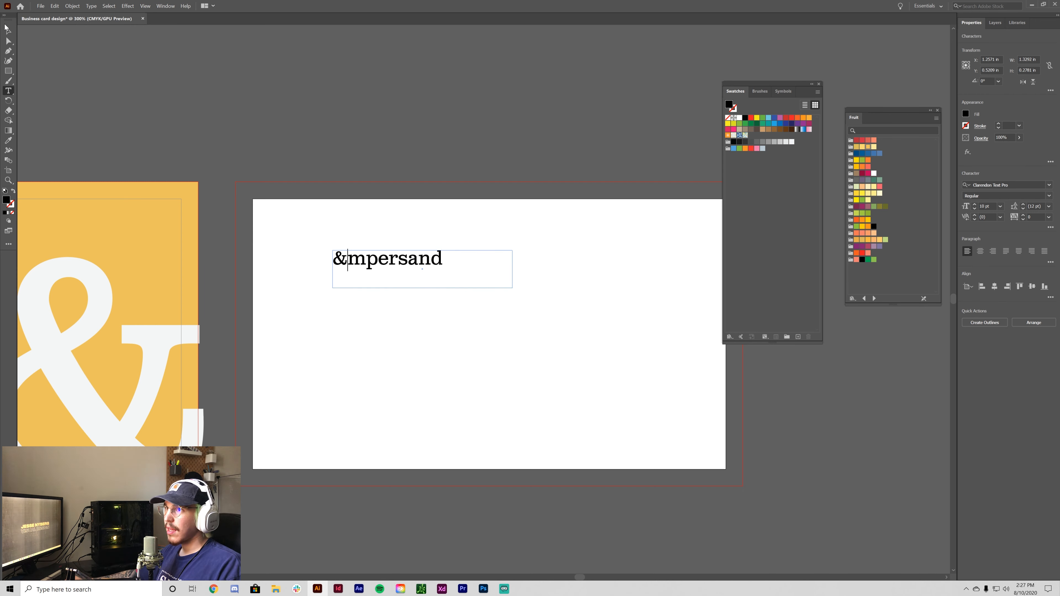
key(Escape)
click(529, 356)
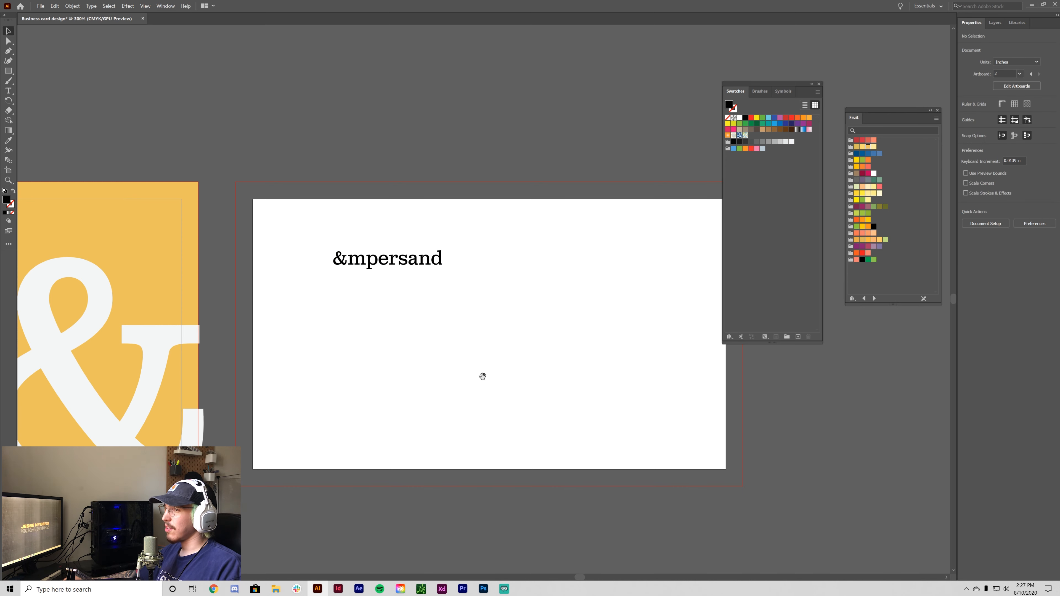
drag(483, 374, 547, 373)
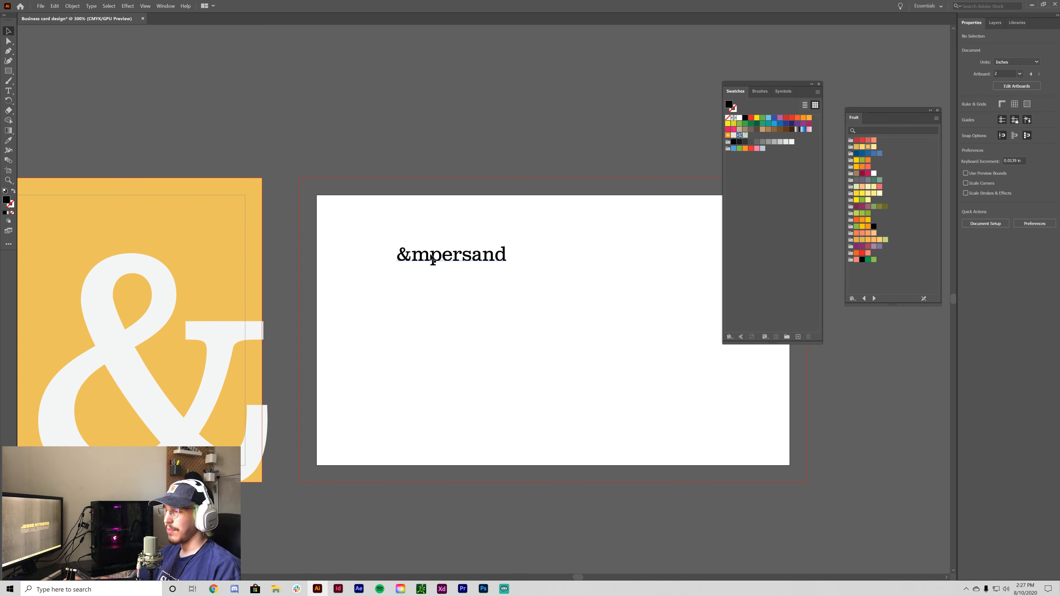
- Undo the & substitution and edit the letters to restore the word Ampersand
key(ctrl+z)
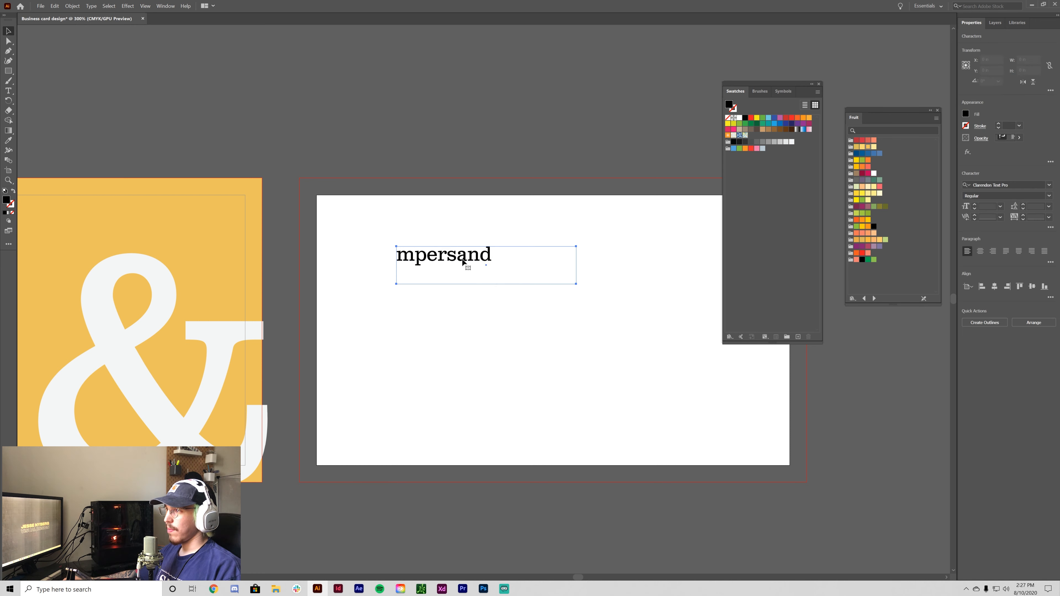
key(ctrl+z)
text(t)
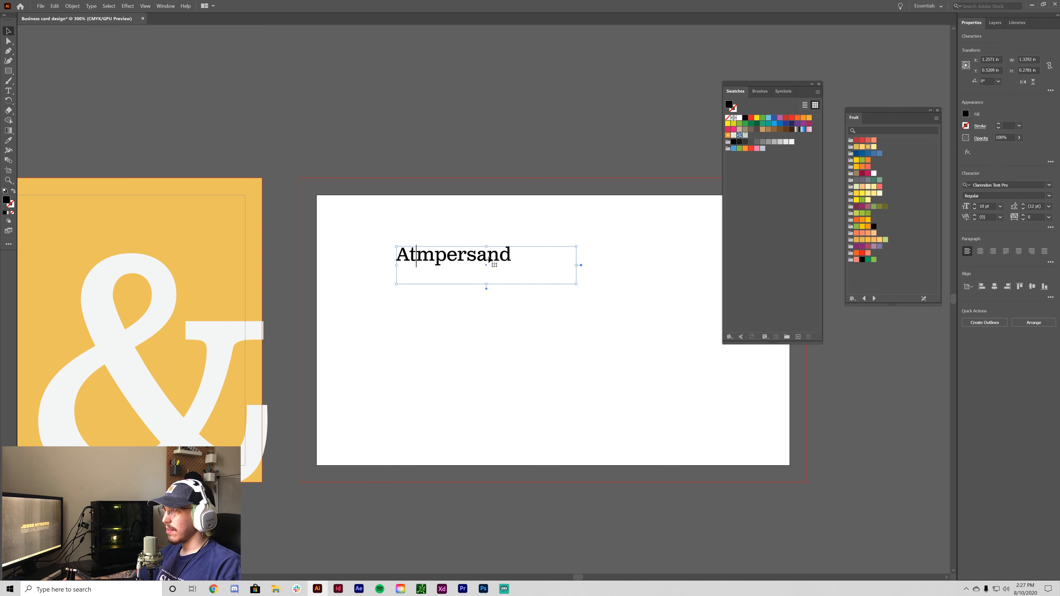
key(BackSpace)
key(Right)
key(Right)
key(Right)
key(Right)
key(Right)
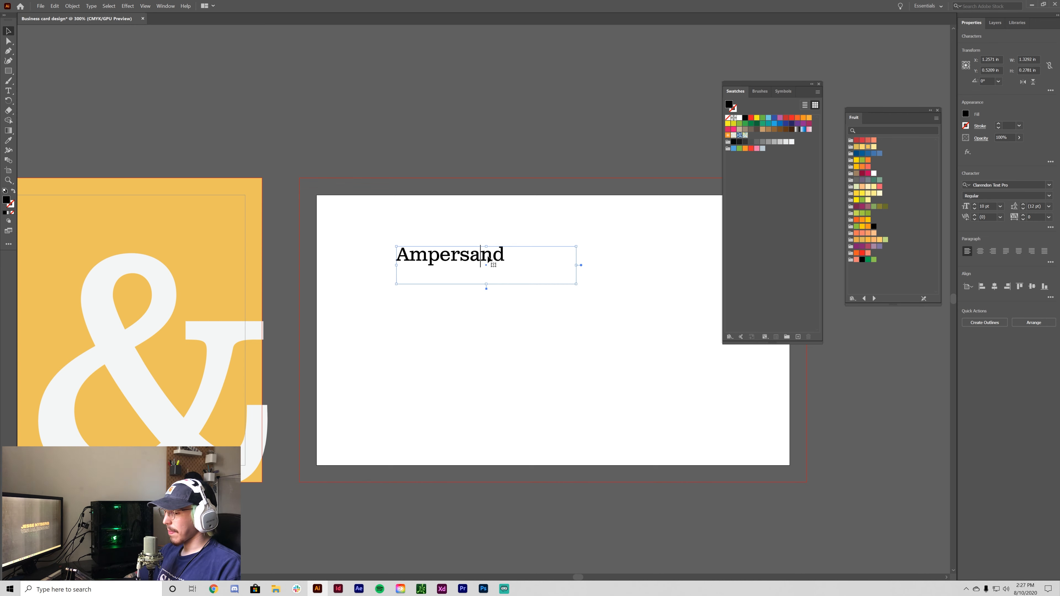
key(Delete)
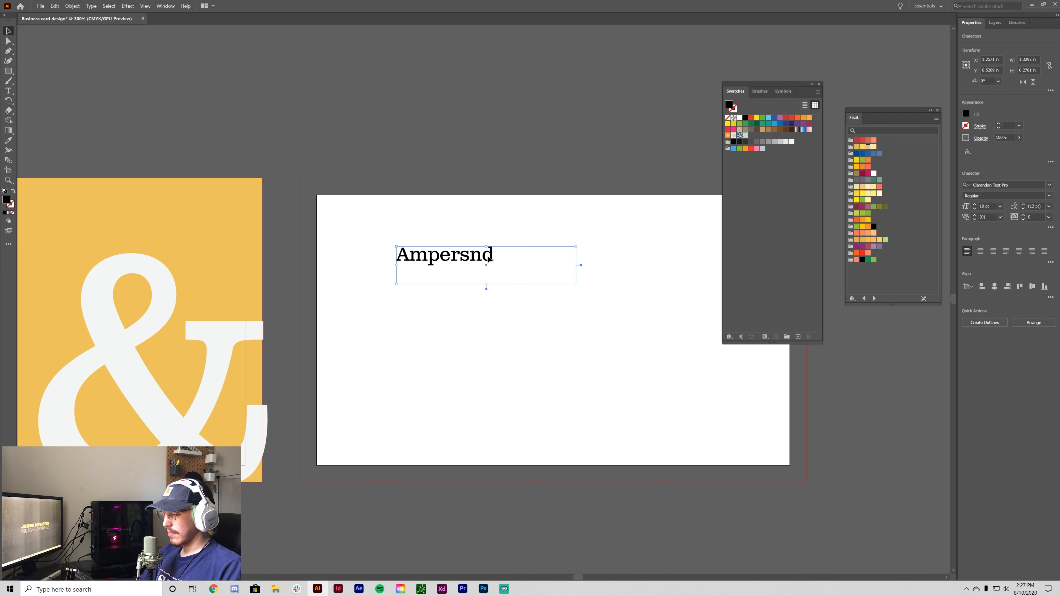
text(&)
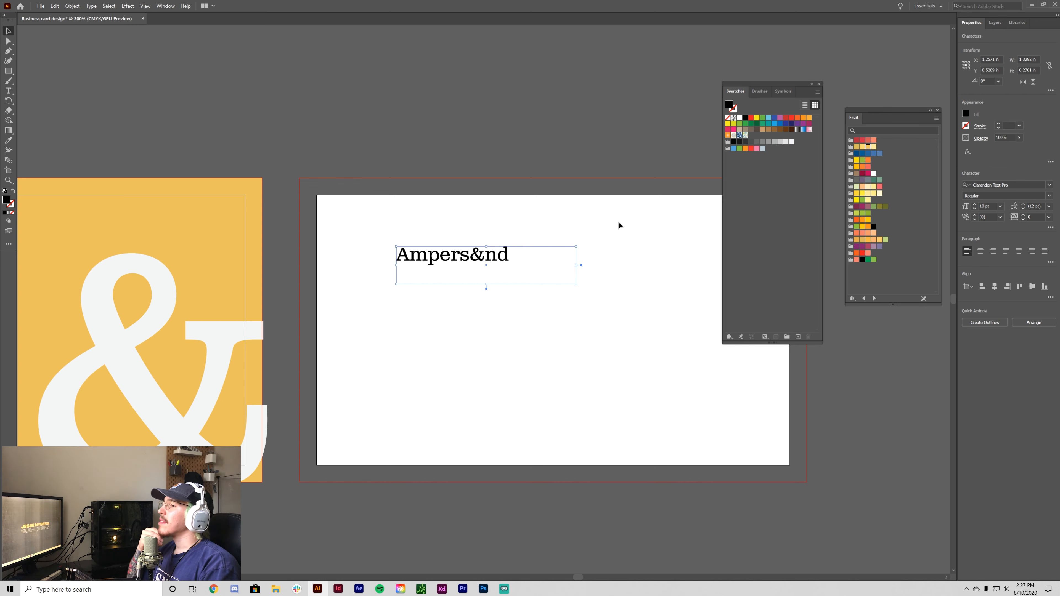
key(BackSpace)
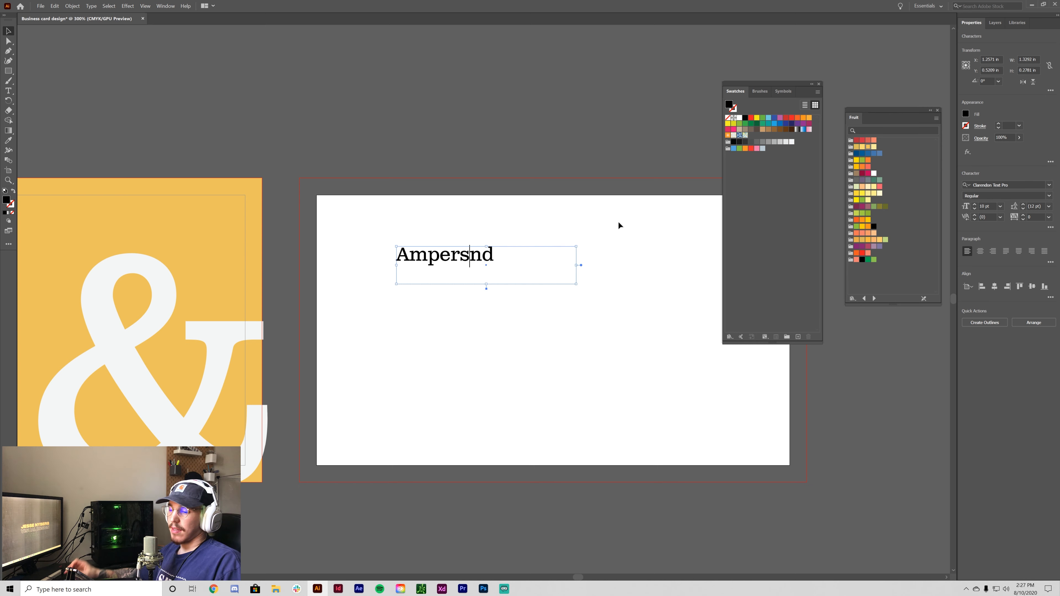
text(a)
click(267, 192)
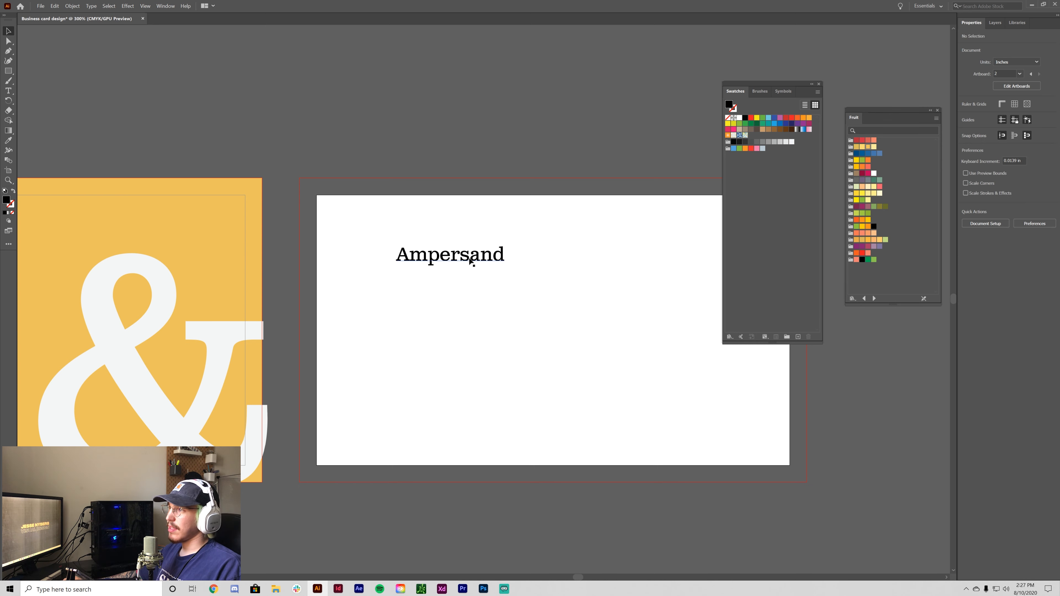
- Zoom in on the Ampersand heading and shrink its text frame toward the word
click(468, 257)
click(537, 331)
key(ctrl+=)
key(ctrl+=)
key(ctrl+=)
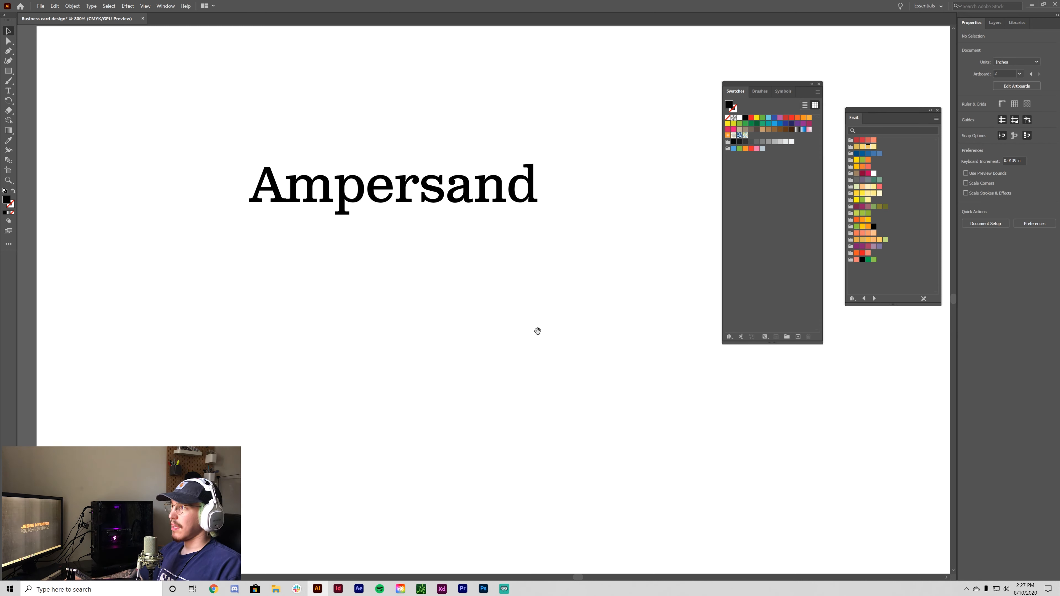
drag(539, 334, 549, 431)
key(ctrl+=)
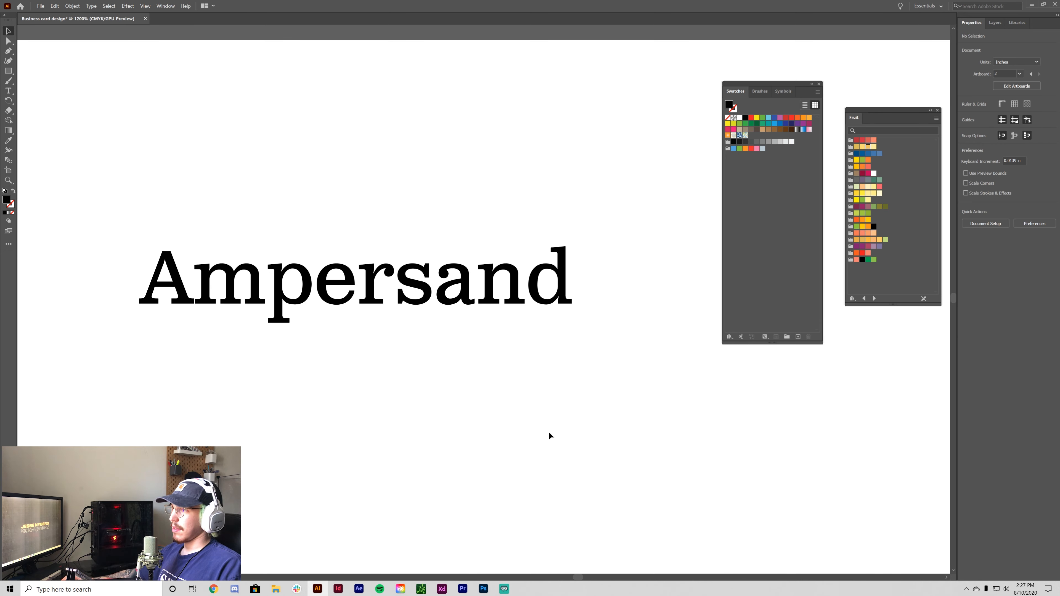
drag(380, 413, 395, 432)
click(518, 320)
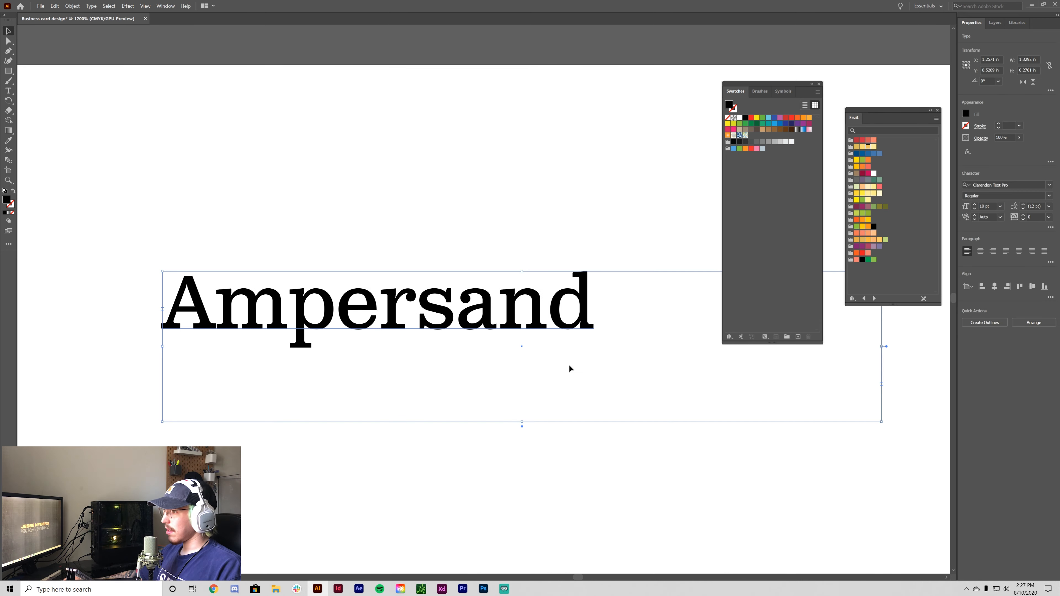
drag(881, 422, 608, 358)
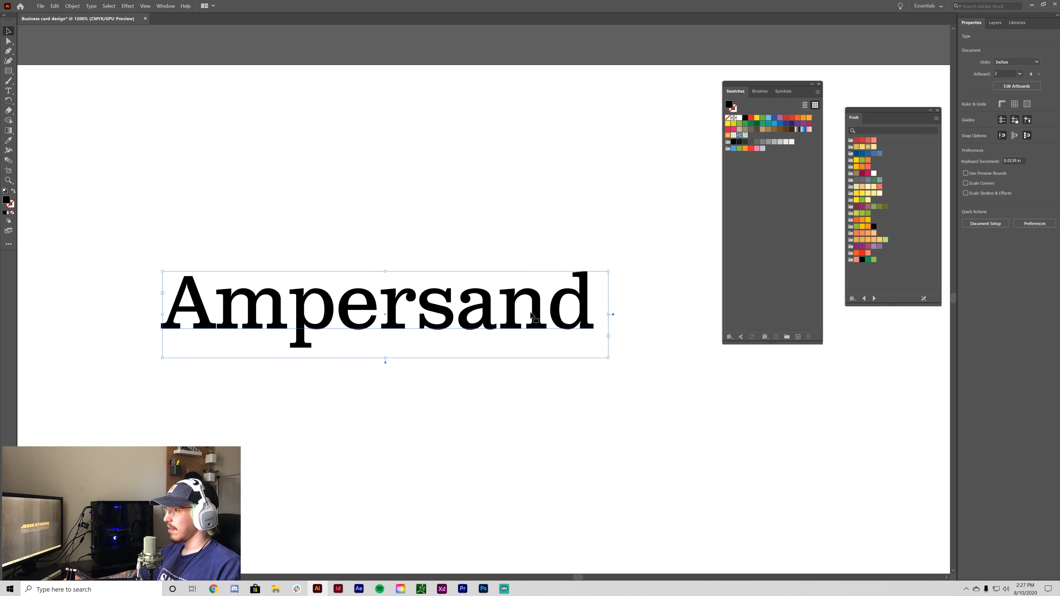
- Set the heading's kerning to Optical and try tracking of 200
click(1001, 218)
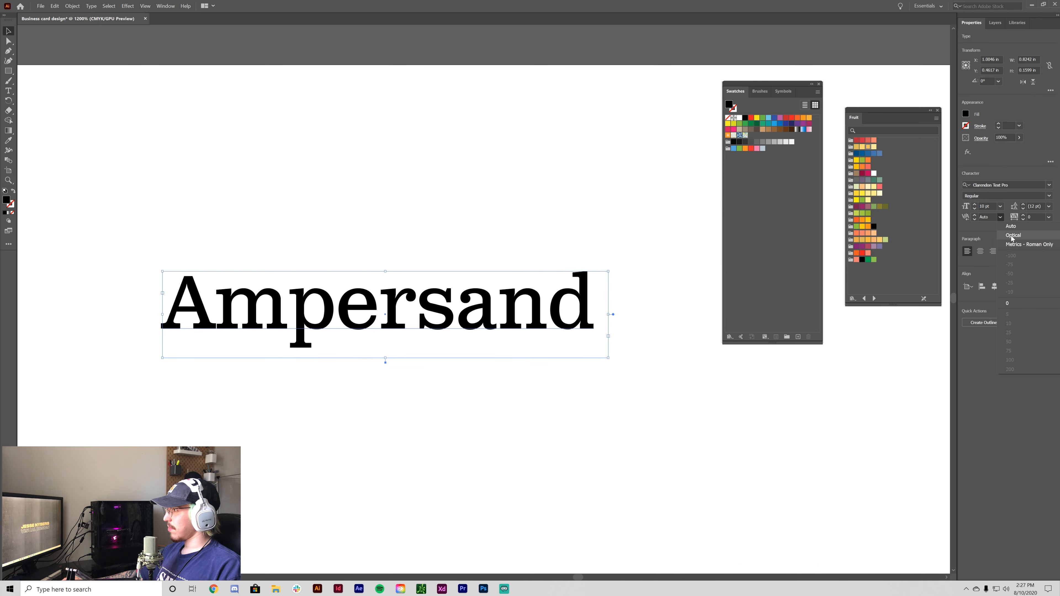
click(1013, 235)
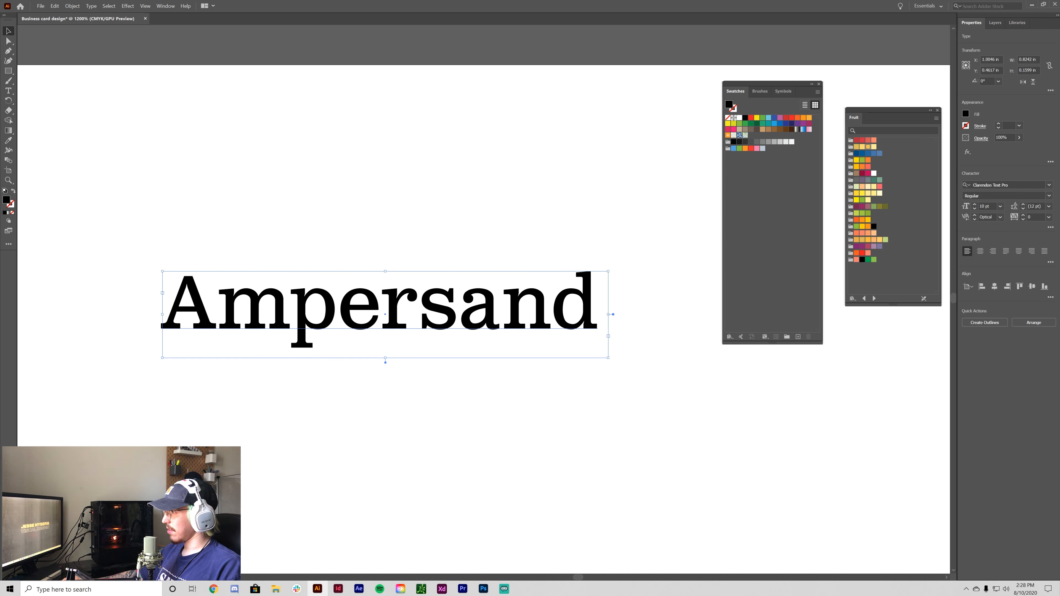
click(1050, 217)
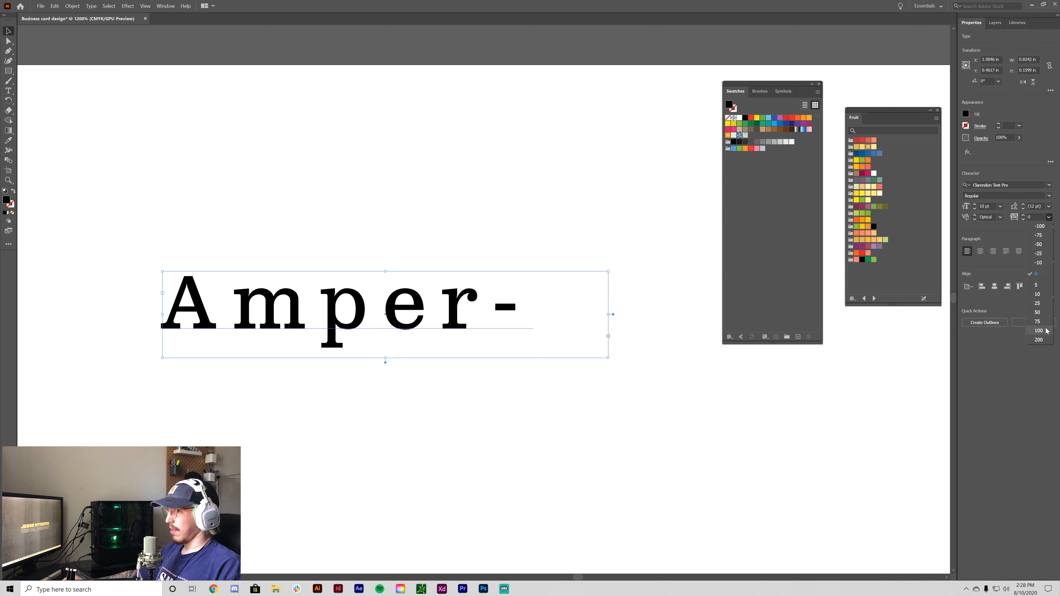
click(1040, 340)
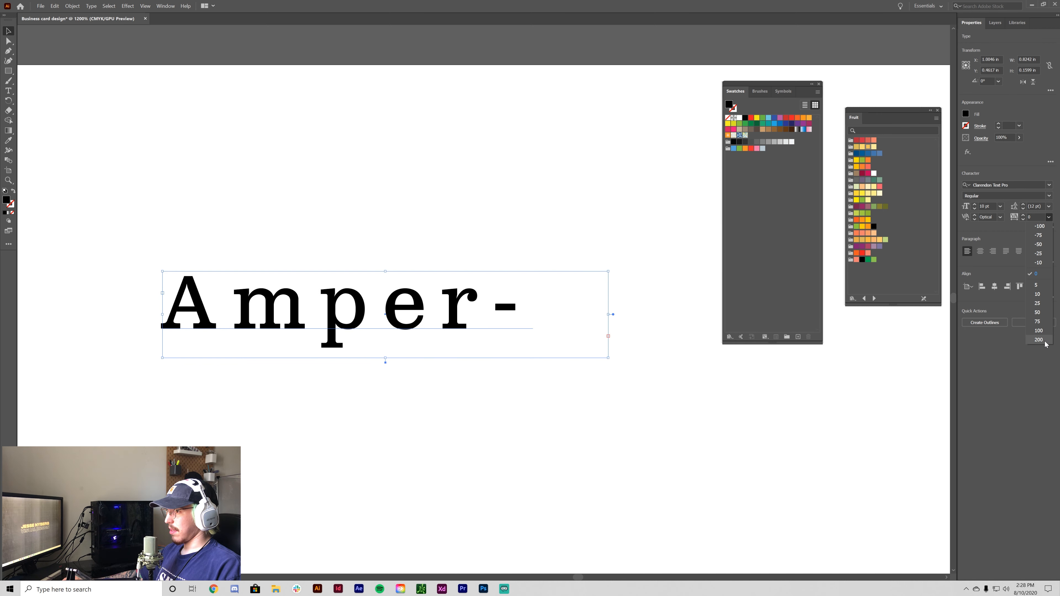
- Widen the Ampersand text box so the whole word fits
click(610, 314)
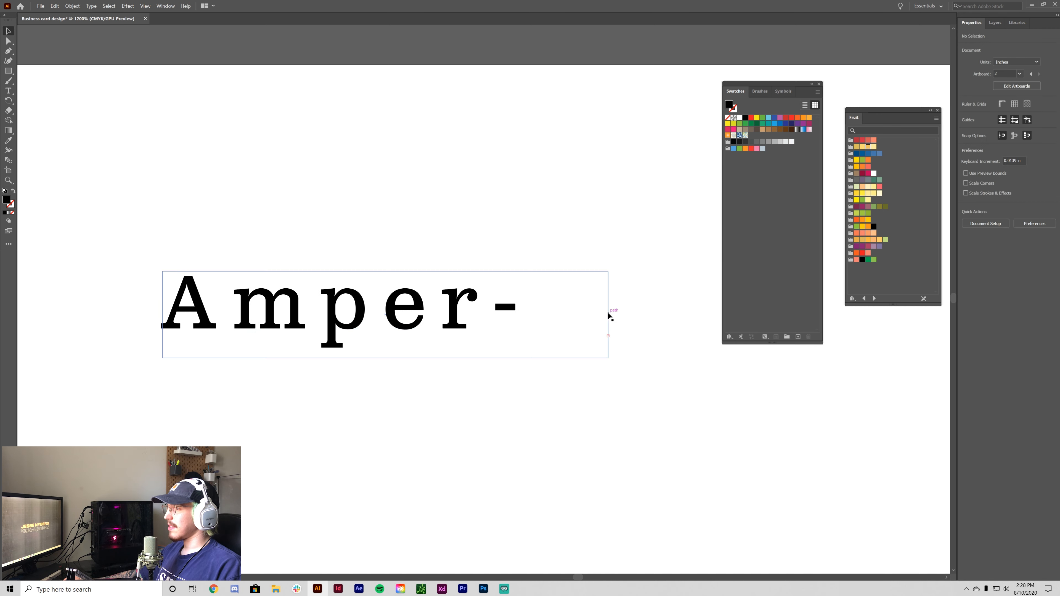
click(190, 301)
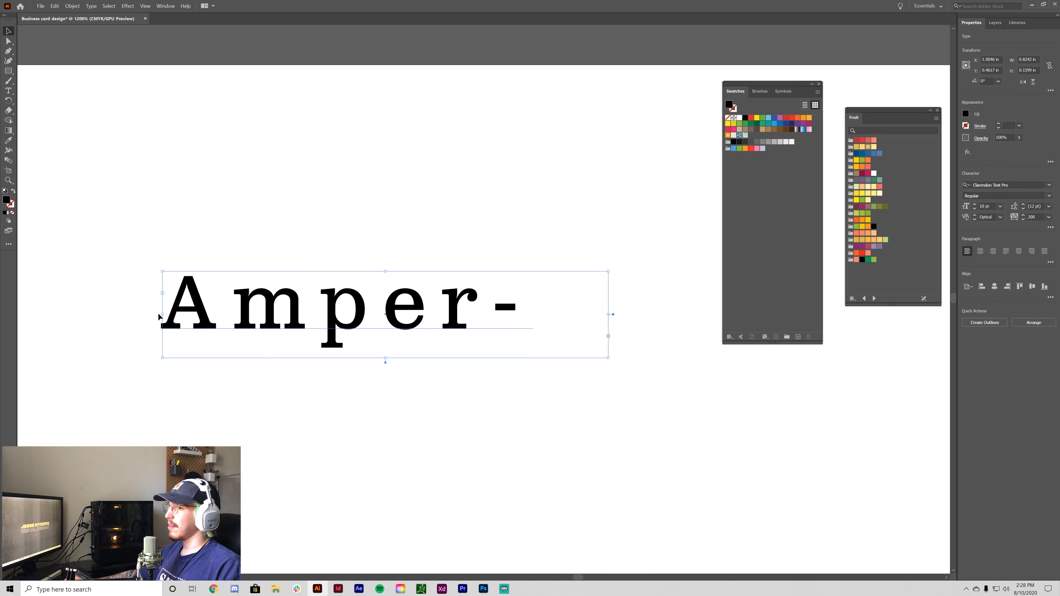
drag(163, 315, 36, 315)
drag(338, 318, 353, 318)
click(233, 434)
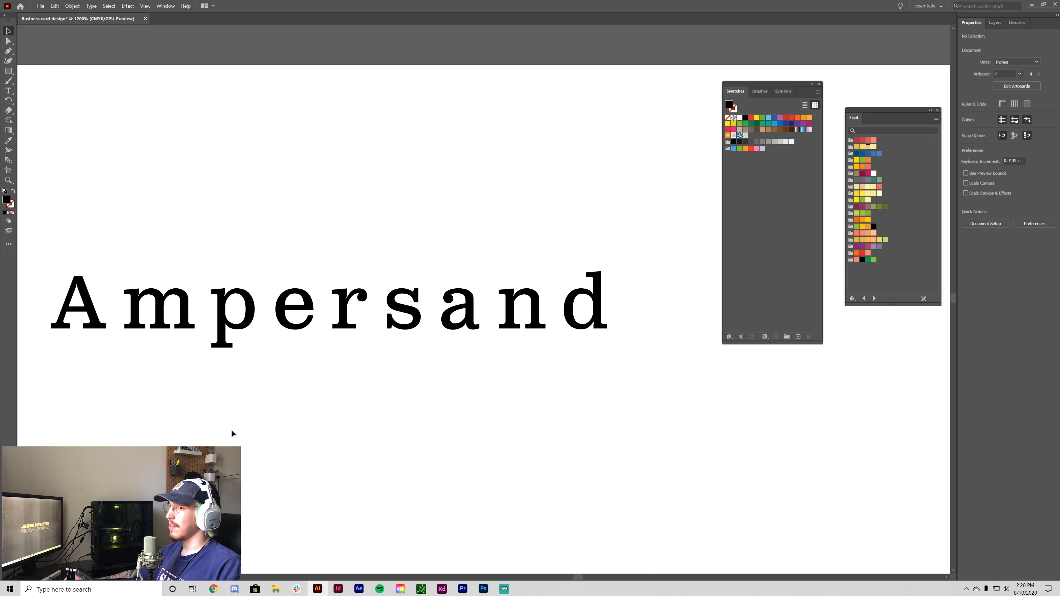
drag(300, 352, 410, 328)
- Tighten the heading's tracking to -25 and deselect
click(410, 329)
click(1049, 217)
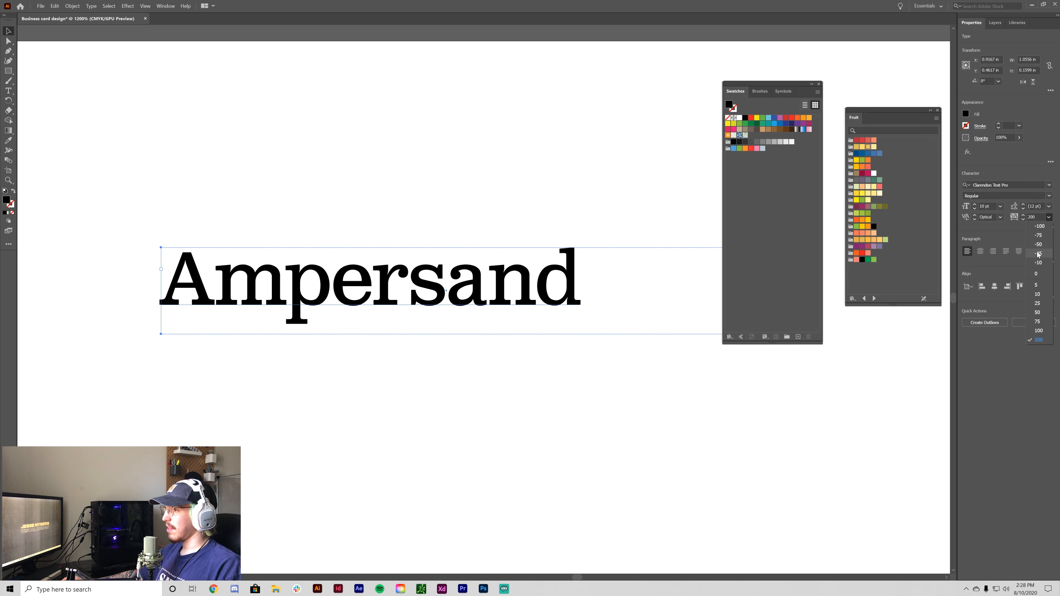
click(1038, 254)
click(530, 433)
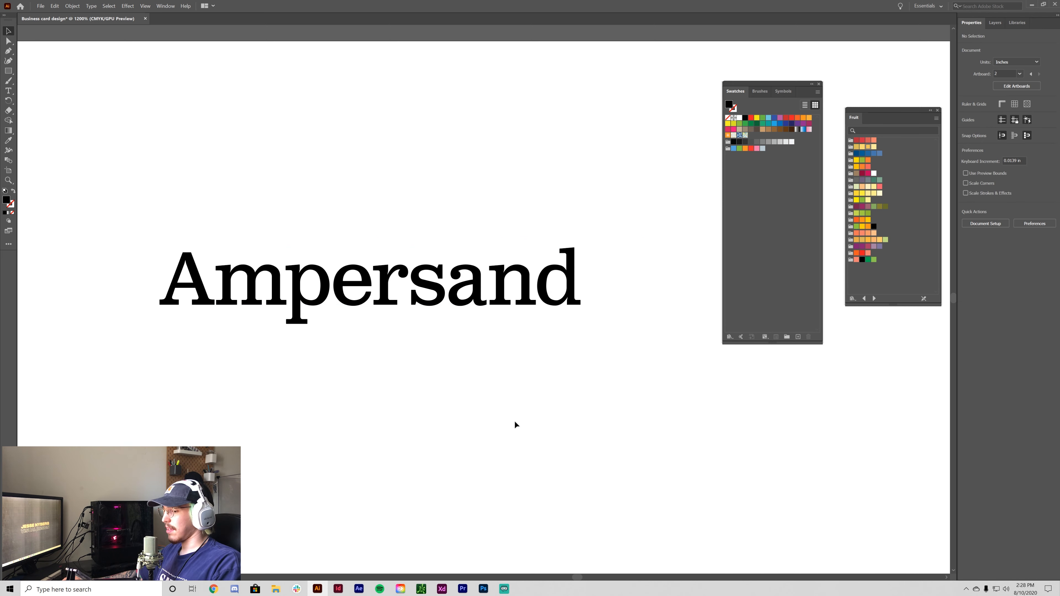
key(ctrl+minus)
key(ctrl+minus)
key(ctrl+minus)
key(ctrl+minus)
key(ctrl+minus)
key(ctrl+plus)
key(ctrl+plus)
key(ctrl+plus)
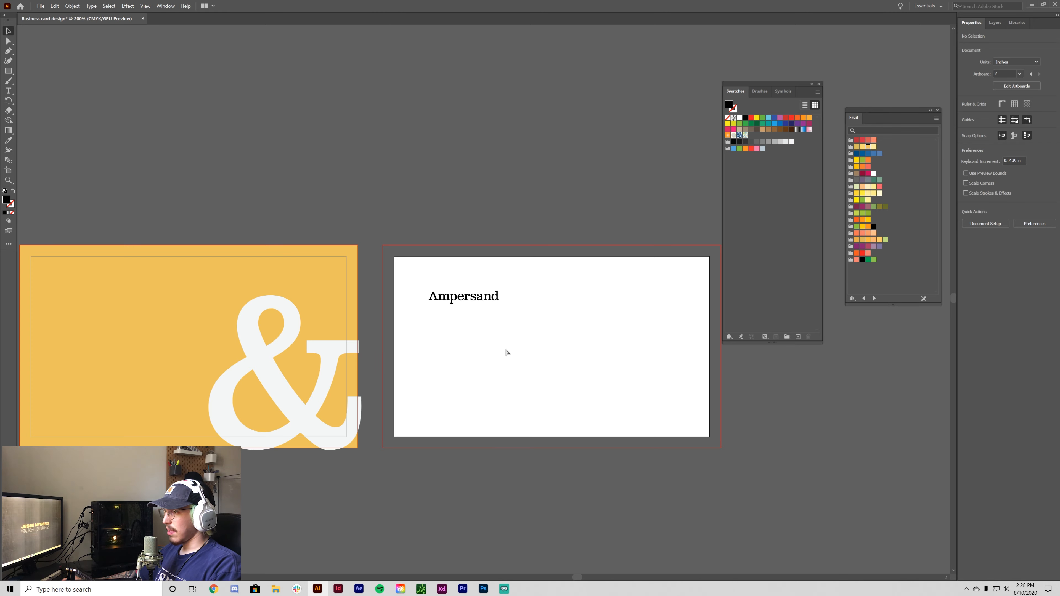
- Zoom to the back card and shrink the Ampersand text frame to fit the word
drag(506, 349, 481, 347)
key(ctrl+minus)
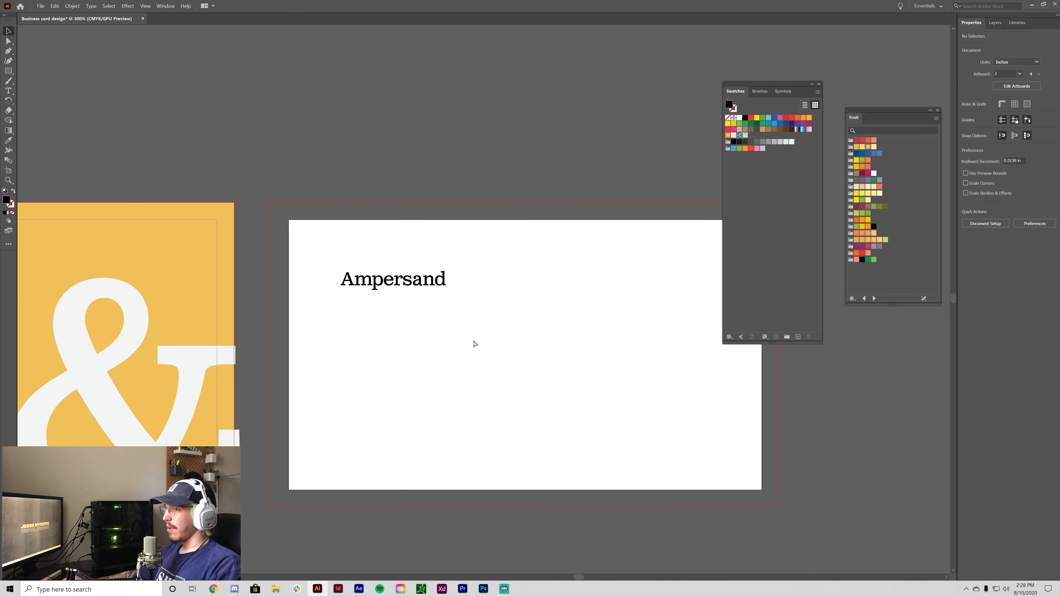
key(ctrl+minus)
key(ctrl+plus)
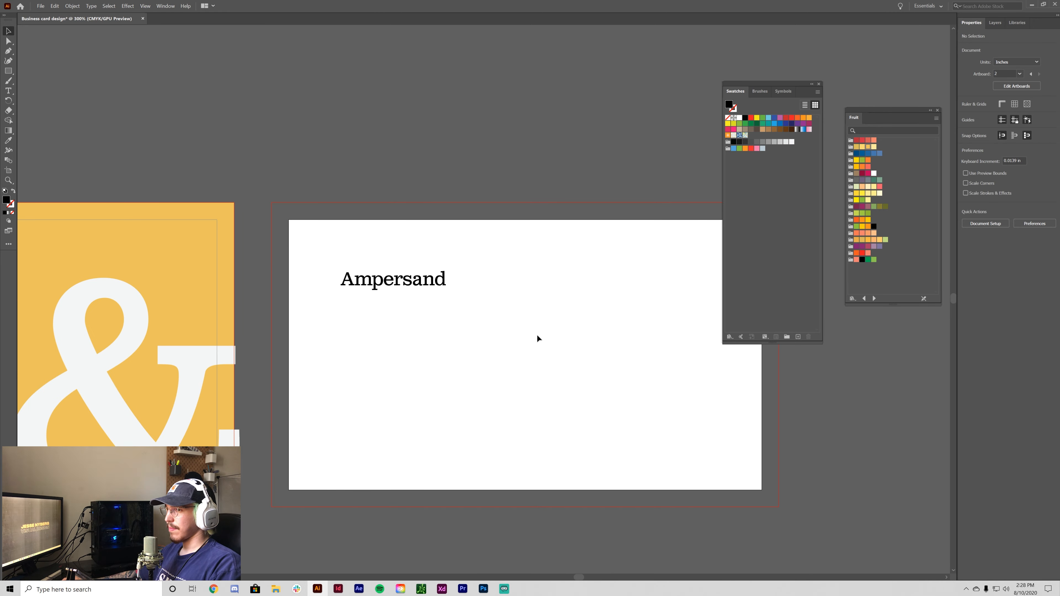
click(435, 292)
drag(485, 294, 454, 291)
click(546, 317)
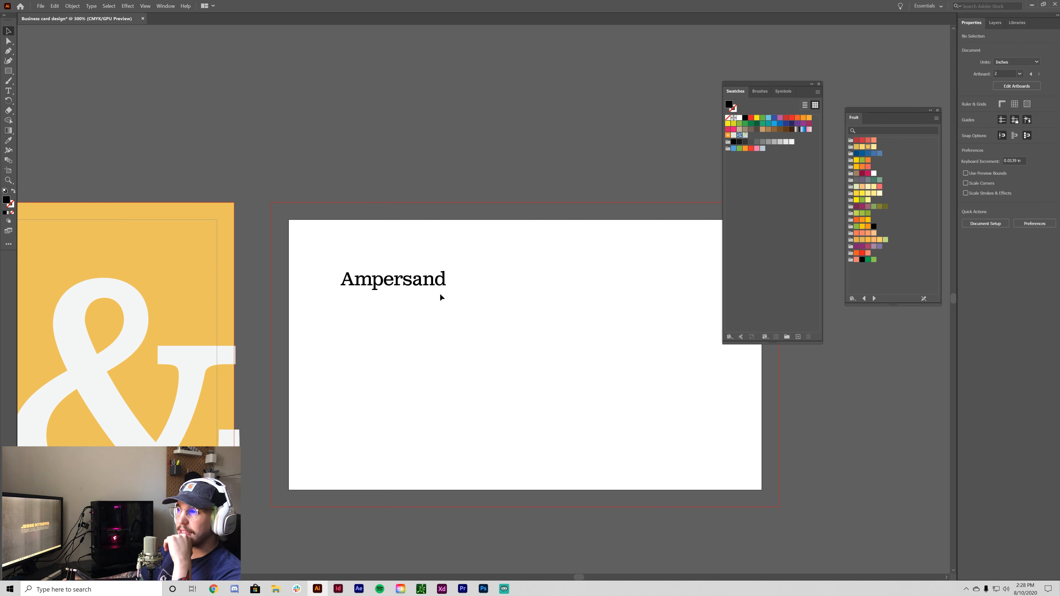
- Nudge the Ampersand heading slightly upward on the back card
drag(417, 279, 418, 277)
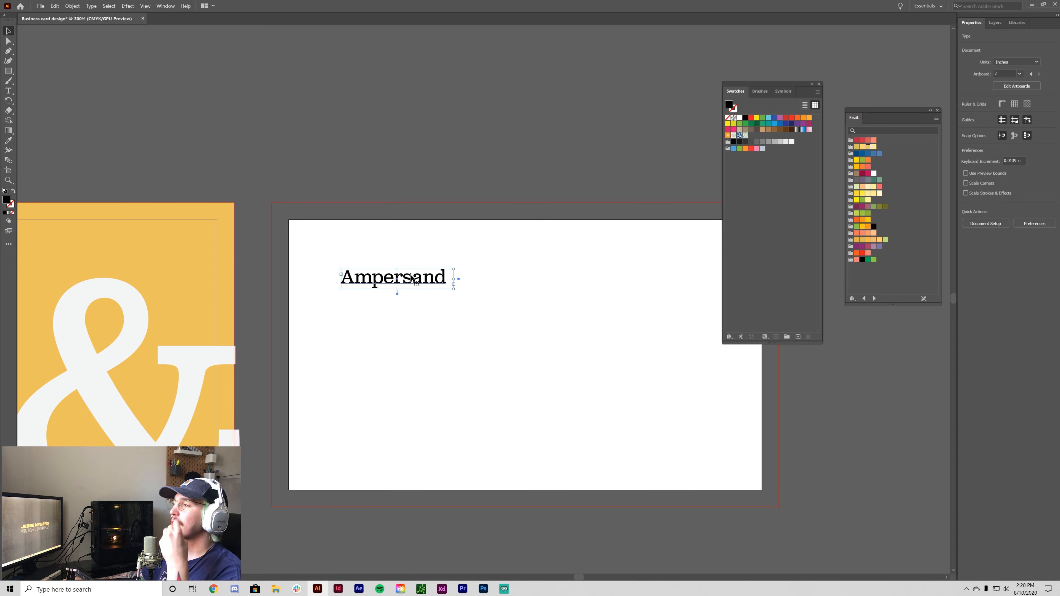
click(466, 334)
scroll(411, 266, down, 3)
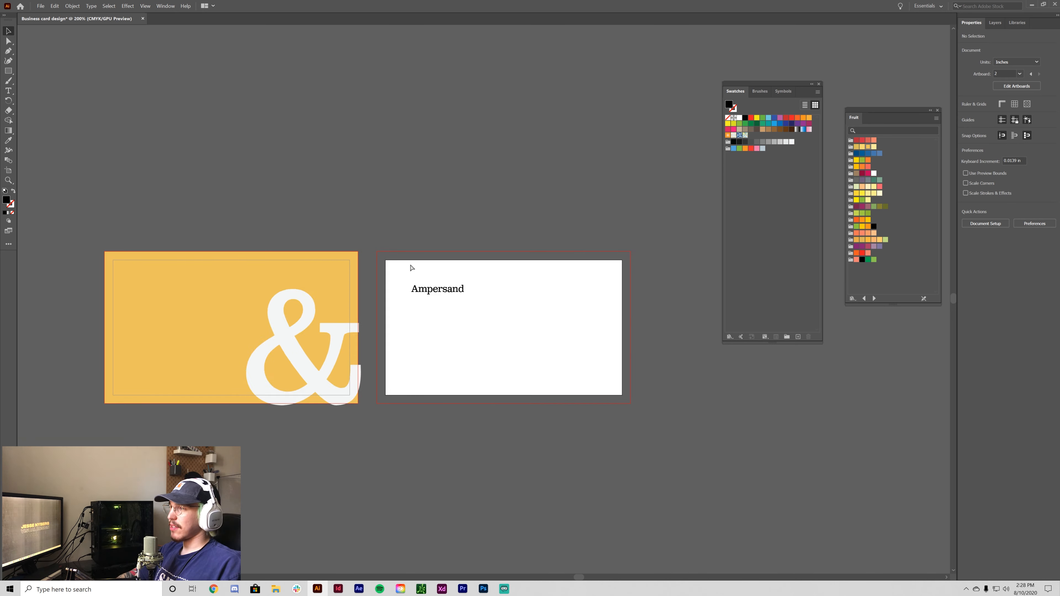
scroll(412, 267, up, 3)
click(443, 278)
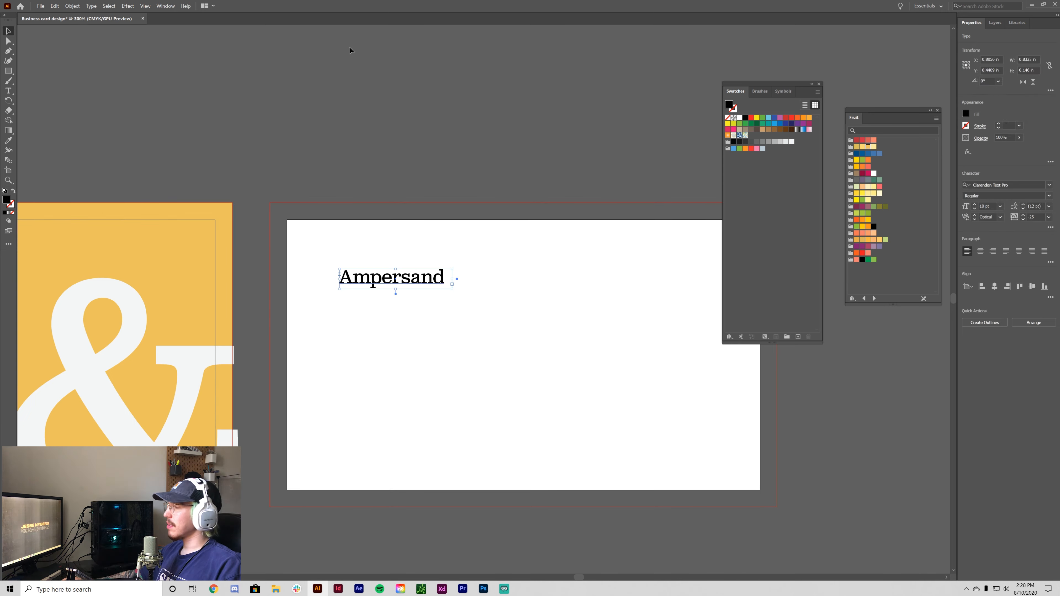
- Set the heading to 12 pt and resize its text frame to fit the word
click(975, 205)
click(975, 205)
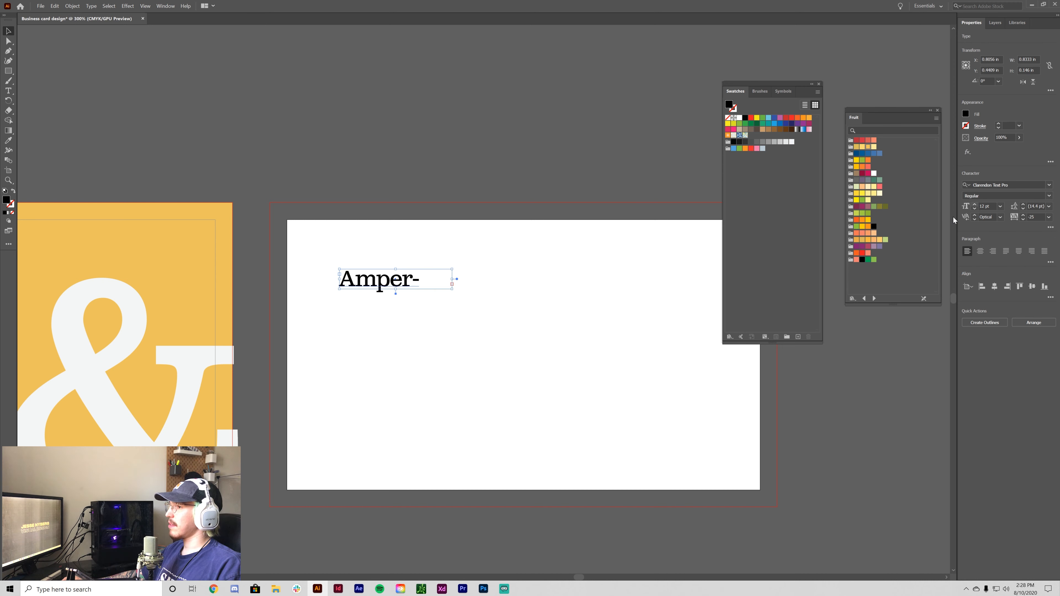
click(533, 341)
mouse_move(483, 280)
mouse_down()
mouse_move(557, 280)
mouse_move(460, 280)
mouse_move(475, 281)
mouse_up()
click(449, 288)
click(503, 322)
drag(423, 339, 455, 334)
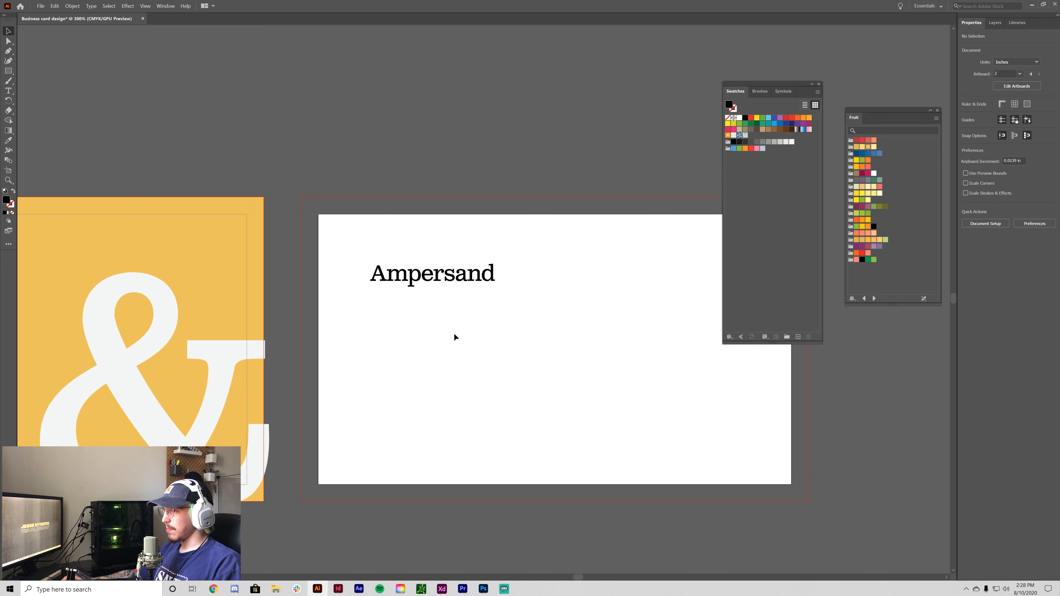
- Eyedrop the front card's yellow onto the Ampersand heading
key(i)
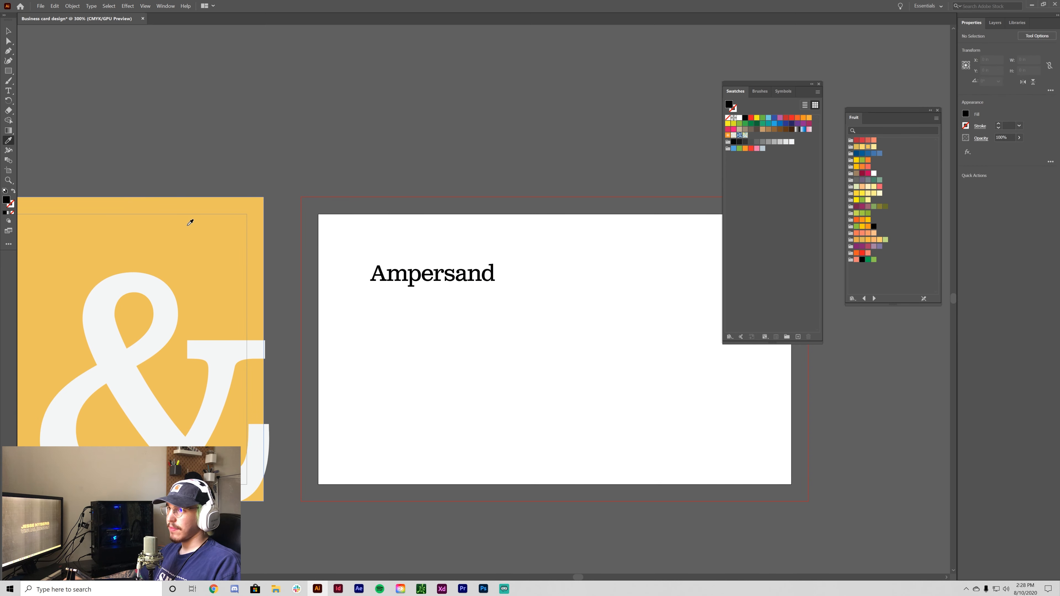
click(159, 216)
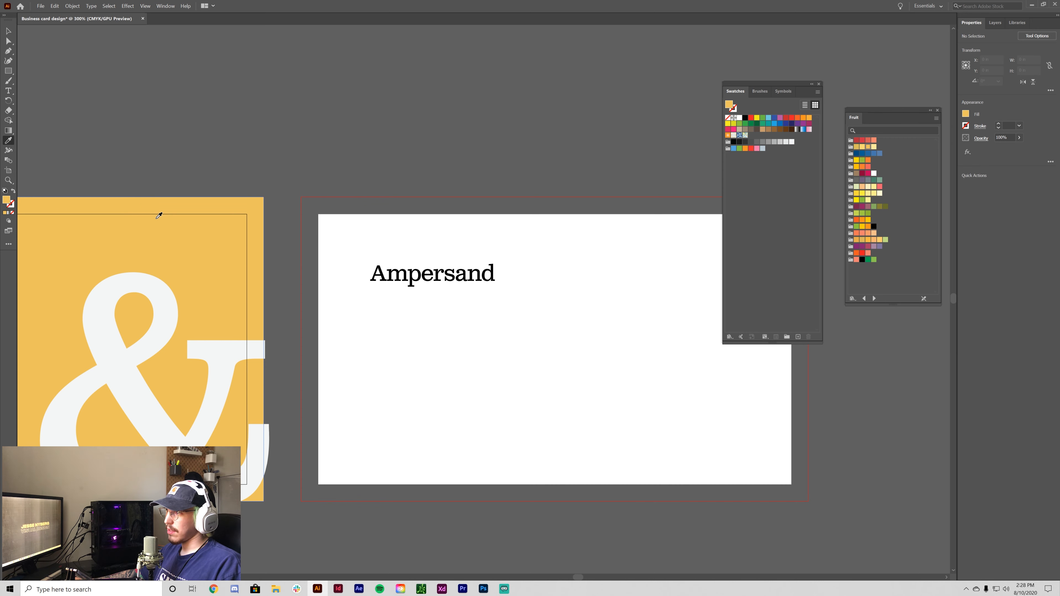
click(8, 31)
drag(419, 244, 541, 321)
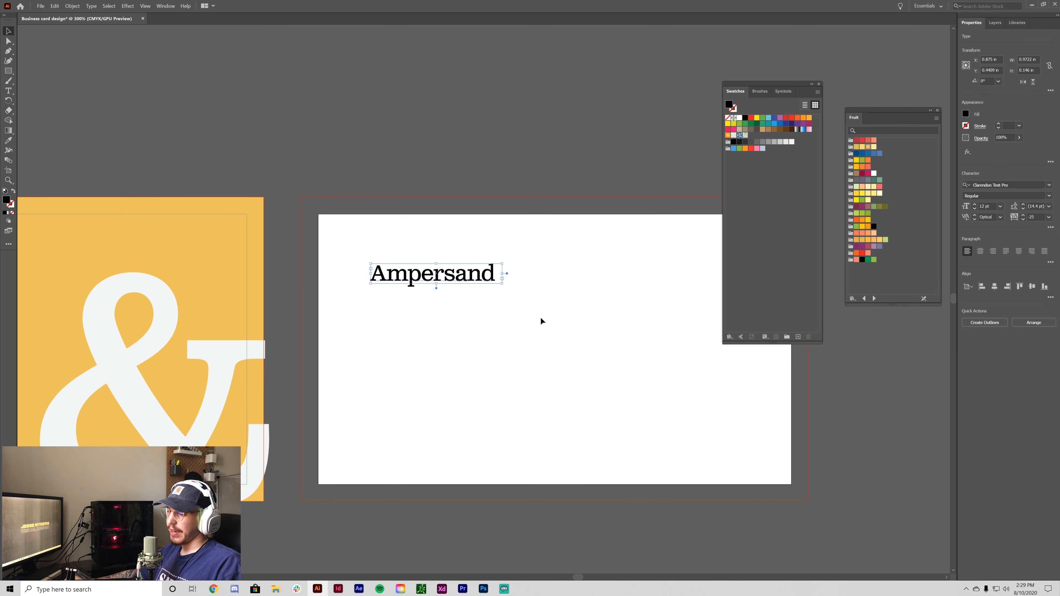
key(i)
click(215, 231)
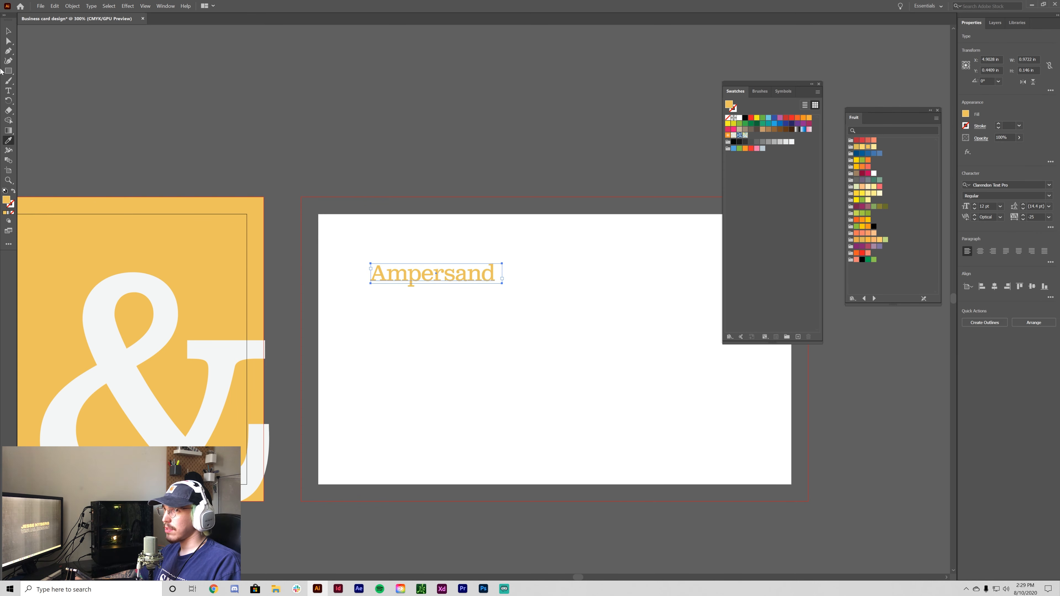
click(8, 31)
click(509, 410)
key(ctrl+minus)
key(ctrl+minus)
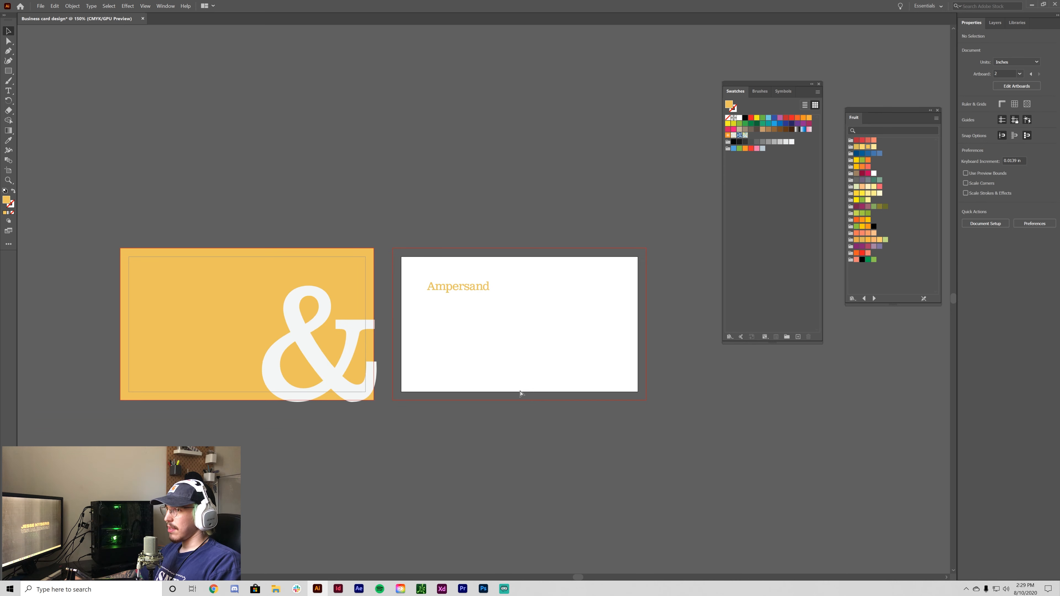
key(ctrl+equal)
key(ctrl+equal)
key(ctrl+minus)
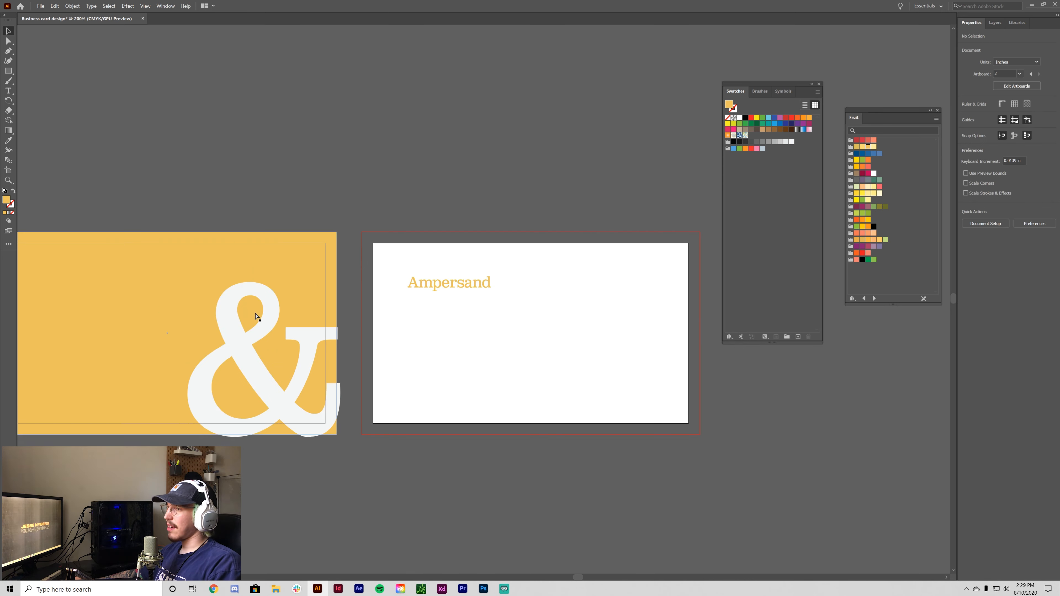
key(ctrl+equal)
- Copy the yellow rectangle onto the back card and send it behind the heading
drag(628, 500, 568, 464)
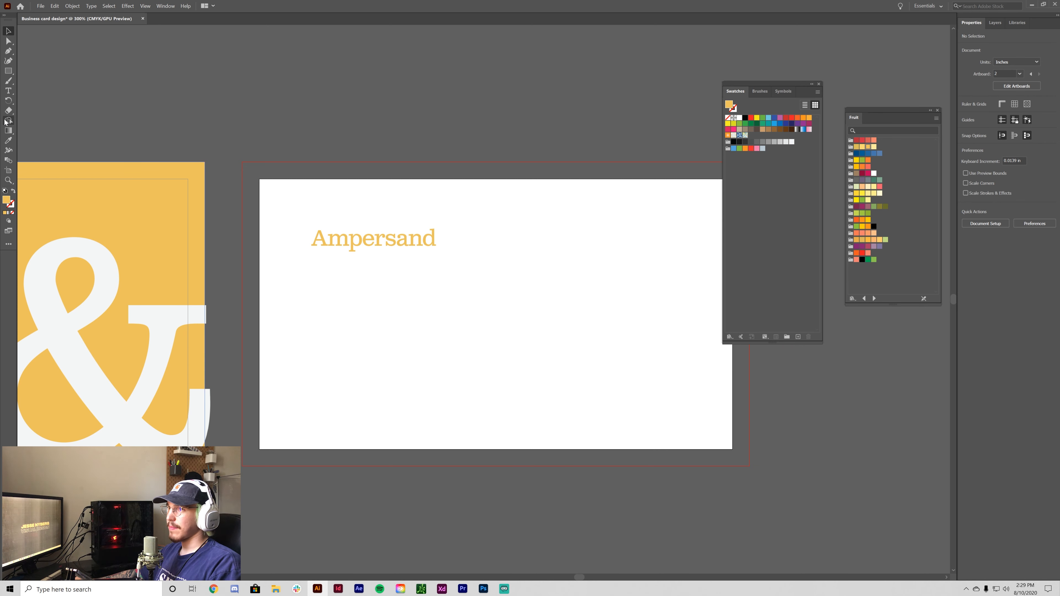
click(113, 187)
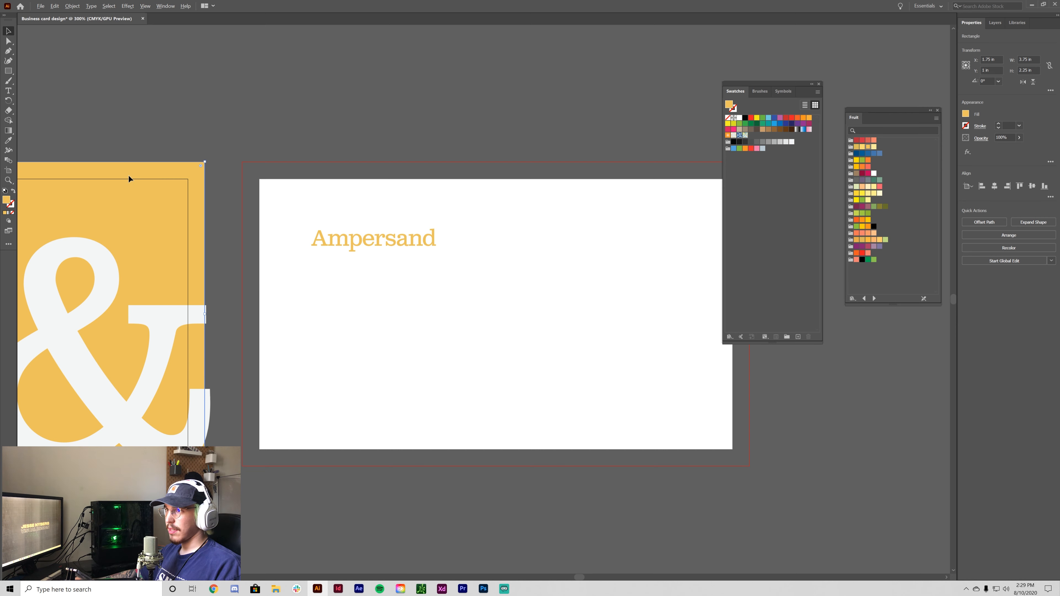
drag(129, 176, 675, 191)
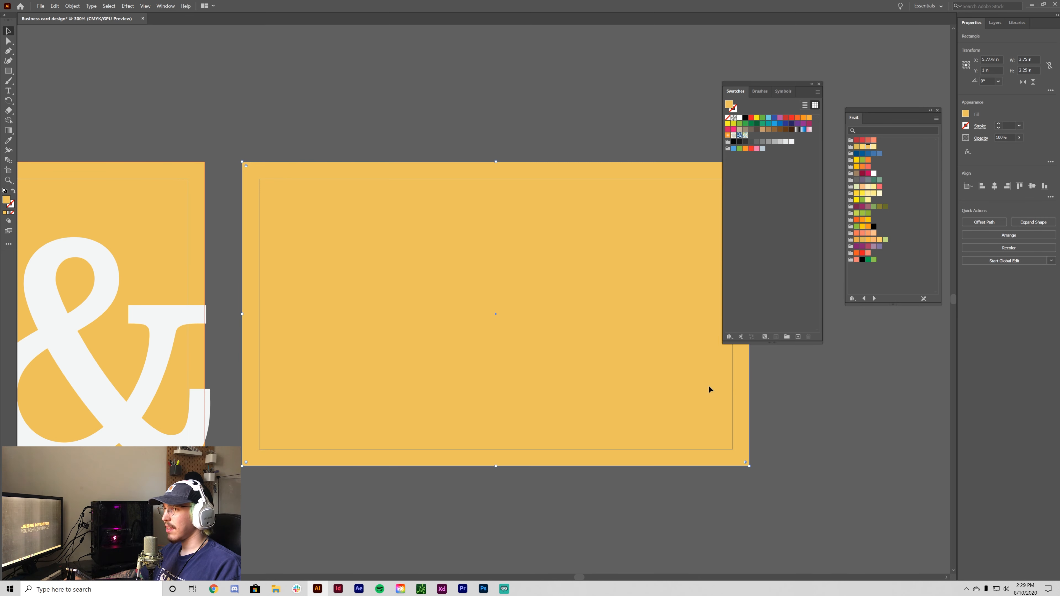
click(85, 6)
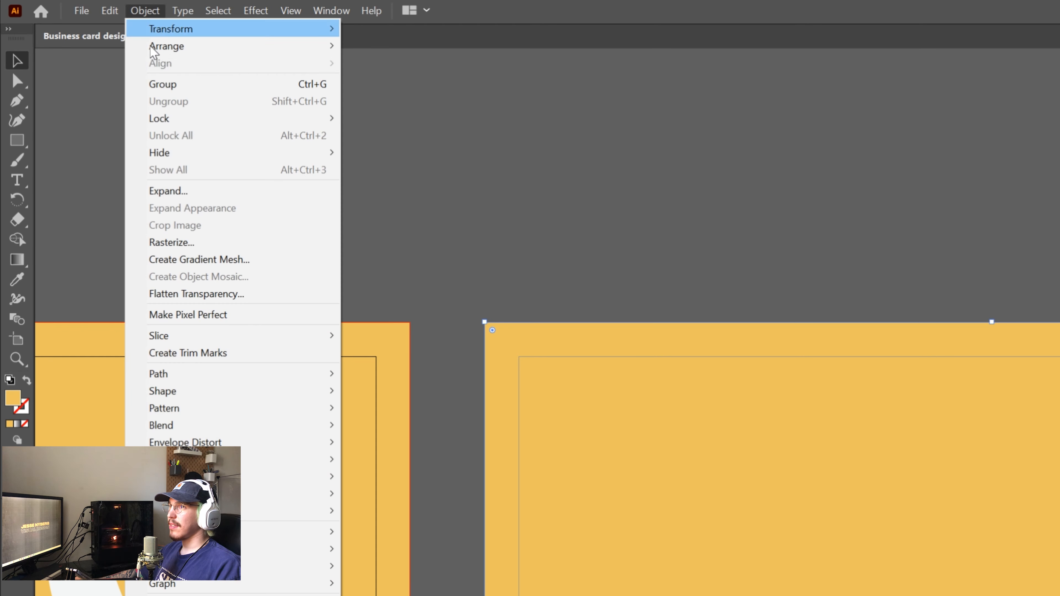
mouse_move(83, 24)
click(471, 97)
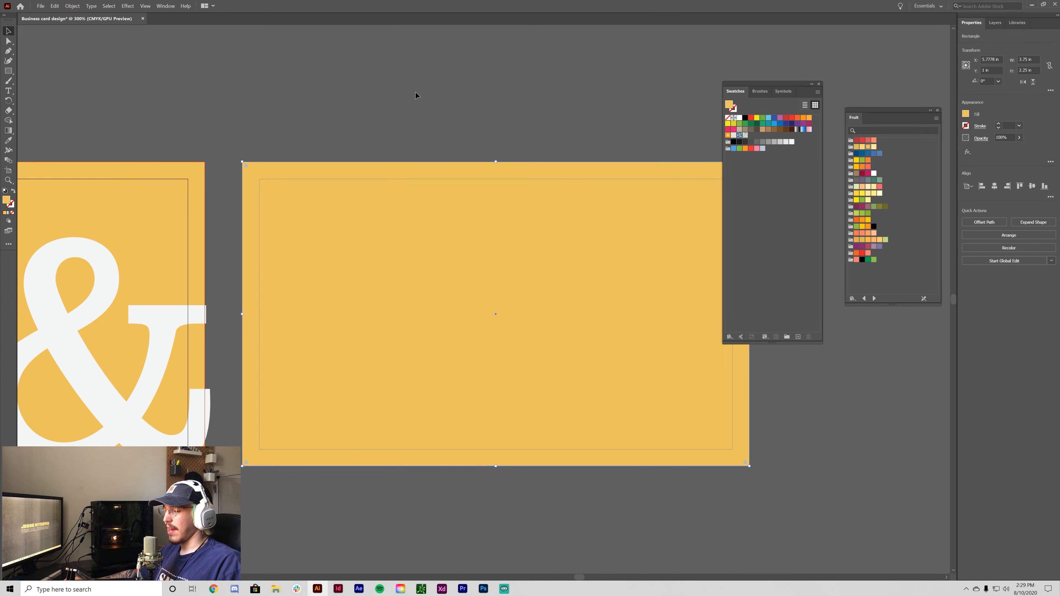
- Fill the back rectangle with the ampersand's off-white, then drag a copy of the heading down-right
click(111, 266)
key(v)
click(315, 72)
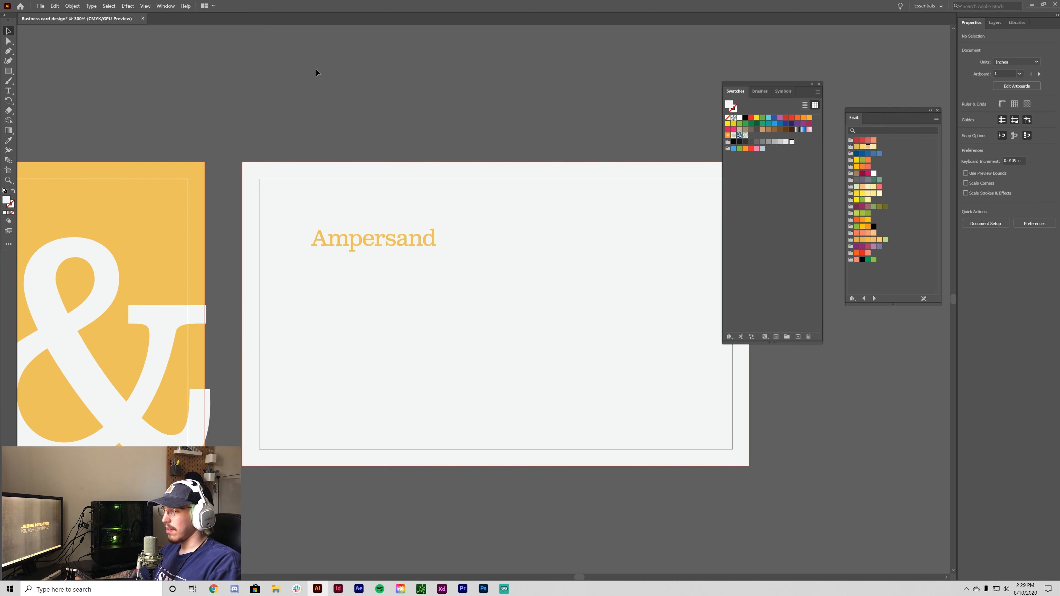
key(ctrl+minus)
key(ctrl+minus)
key(ctrl+equal)
drag(429, 260, 520, 300)
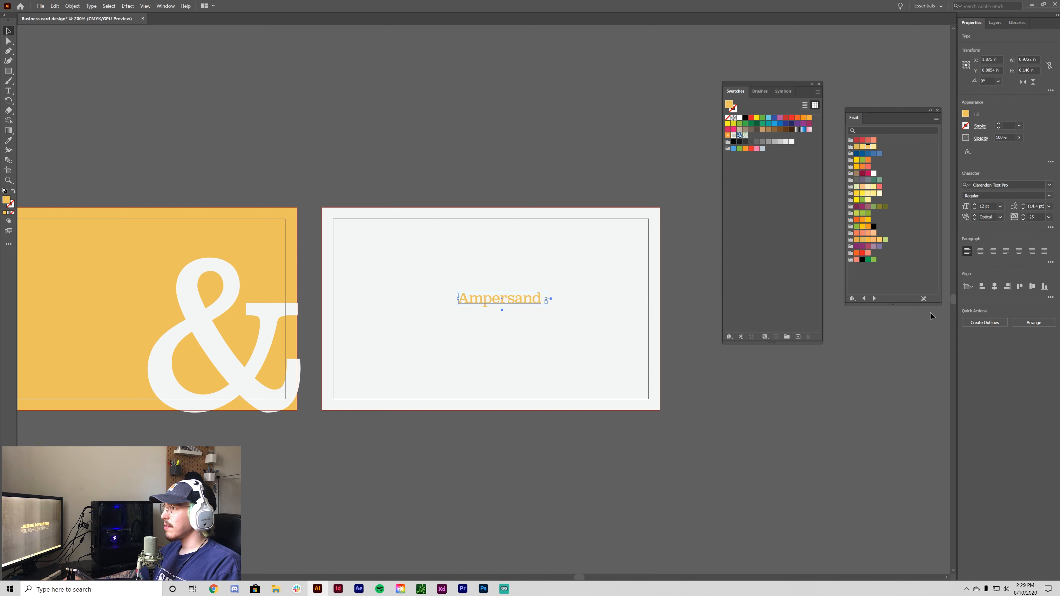
- Center the Ampersand text horizontally and vertically on the card
click(995, 287)
click(1034, 288)
click(505, 399)
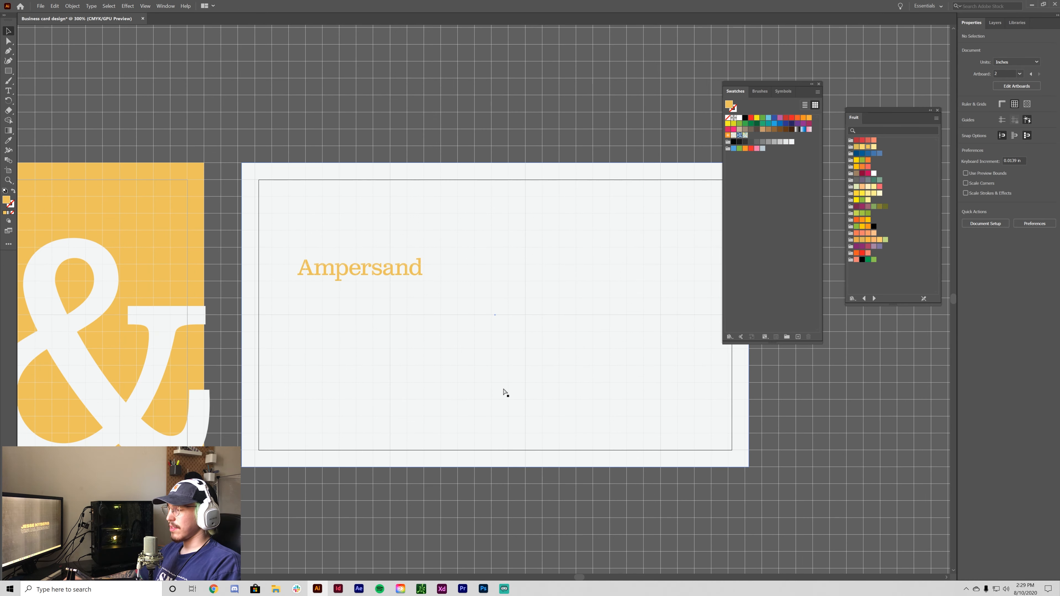
- Toggle the canvas grid on and off with the Ctrl+' shortcut
key(ctrl+plus)
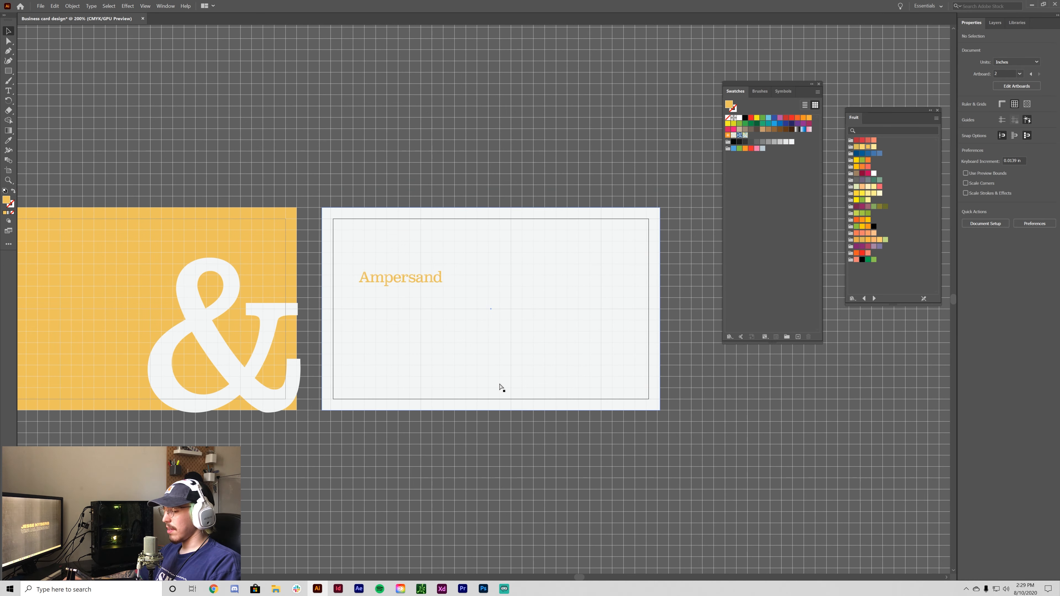
key(ctrl+minus)
key(ctrl+apostrophe)
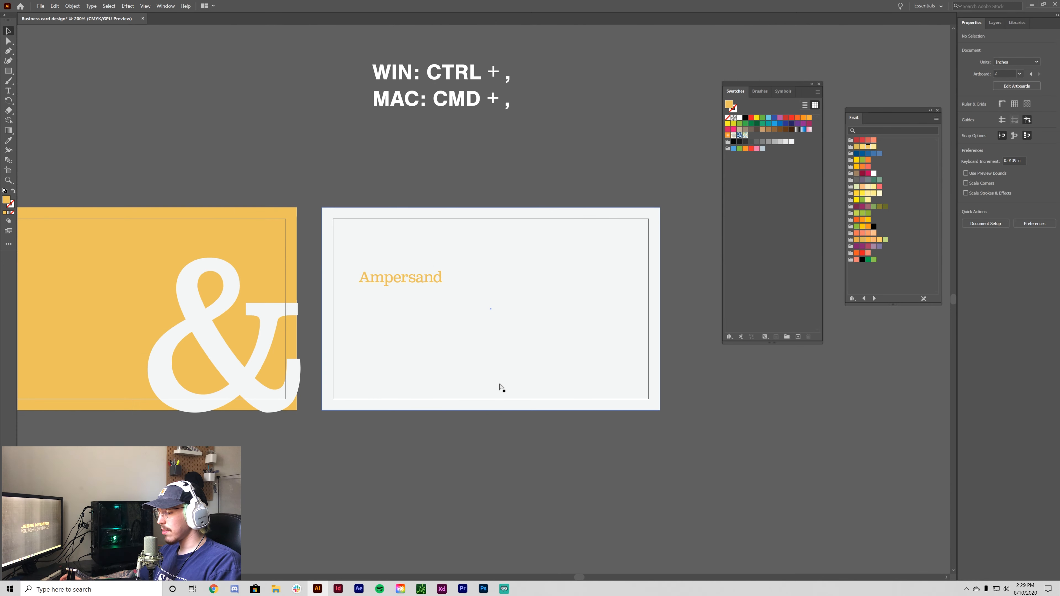
key(ctrl+apostrophe)
key(ctrl+apostrophe)
key(ctrl+apostrophe)
key(ctrl+apostrophe)
key(ctrl+apostrophe)
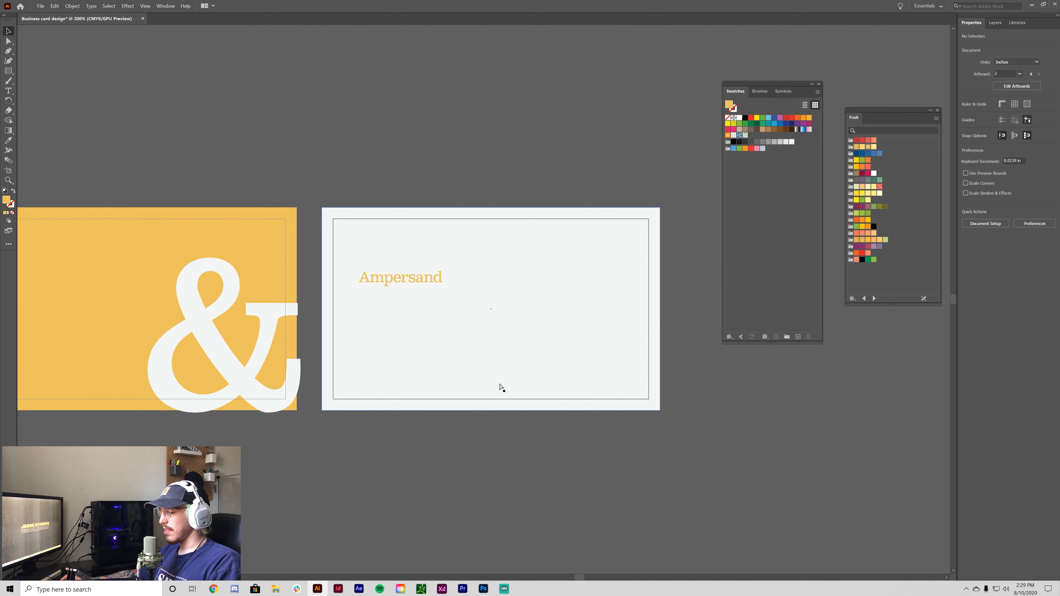
key(ctrl+apostrophe)
key(ctrl+apostrophe)
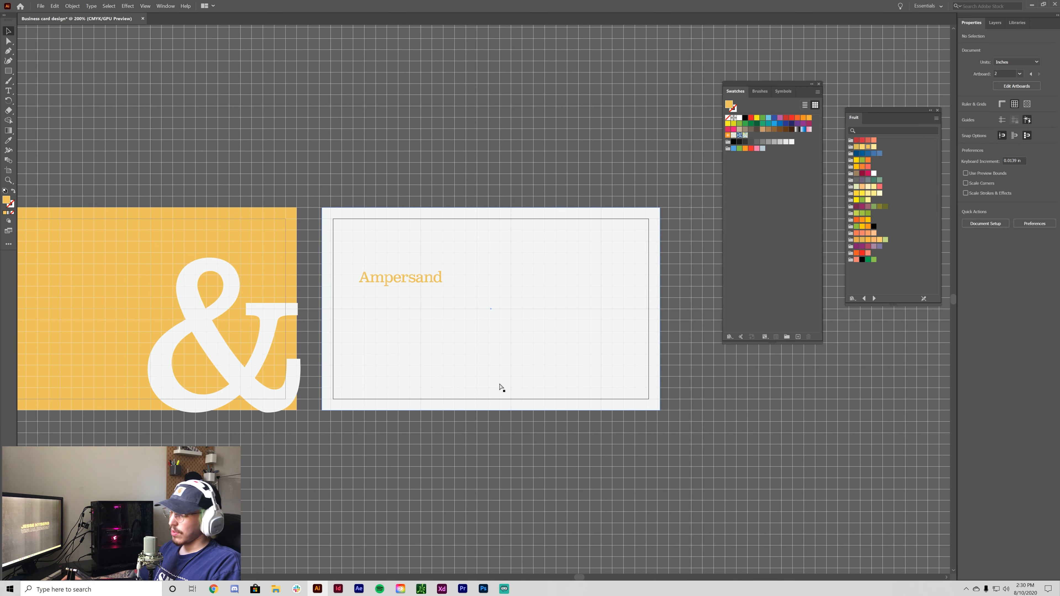
key(ctrl+apostrophe)
key(ctrl+apostrophe)
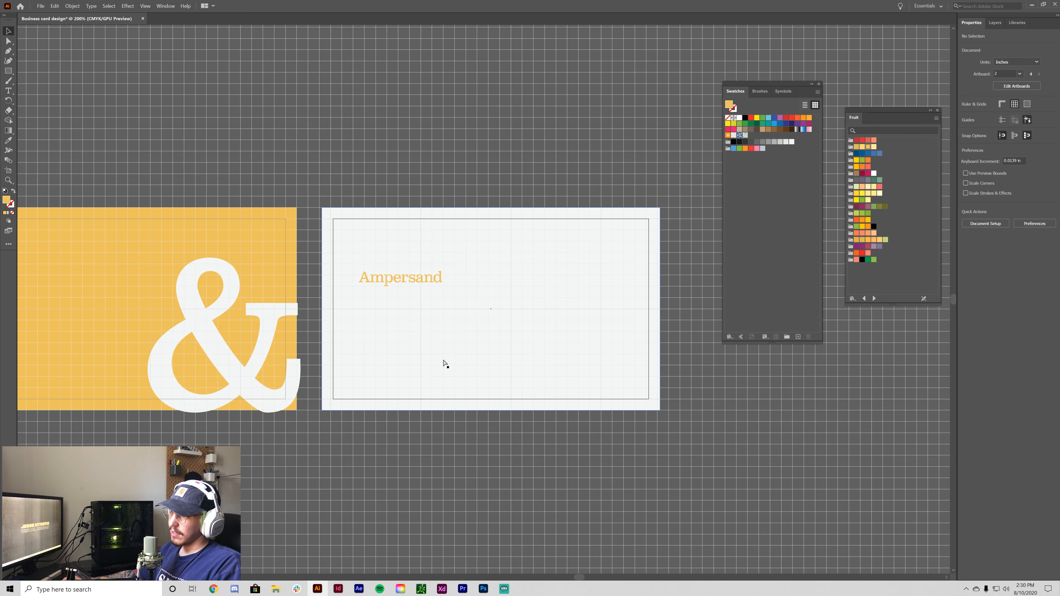
key(ctrl+apostrophe)
key(ctrl+apostrophe)
key(ctrl+apostrophe)
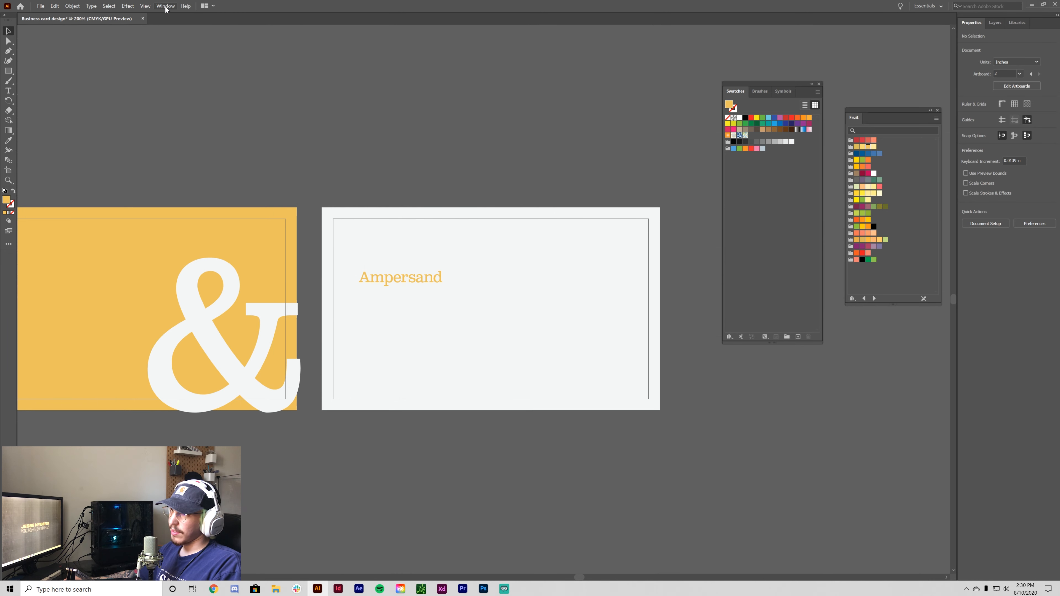
- Turn the canvas grid on from the menu bar and zoom in on the back card
click(162, 7)
click(160, 5)
click(158, 5)
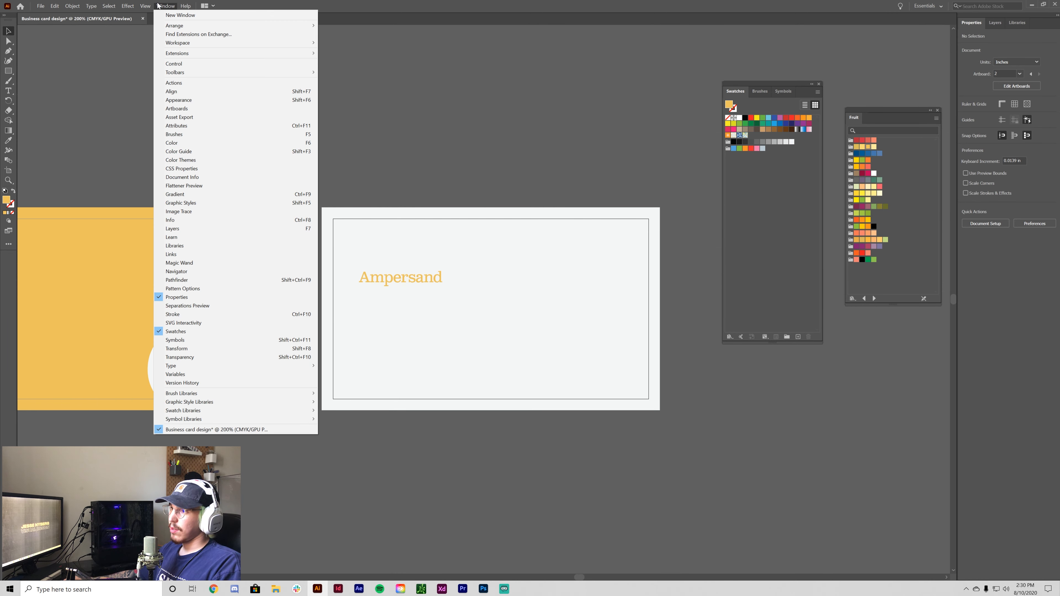
mouse_move(145, 6)
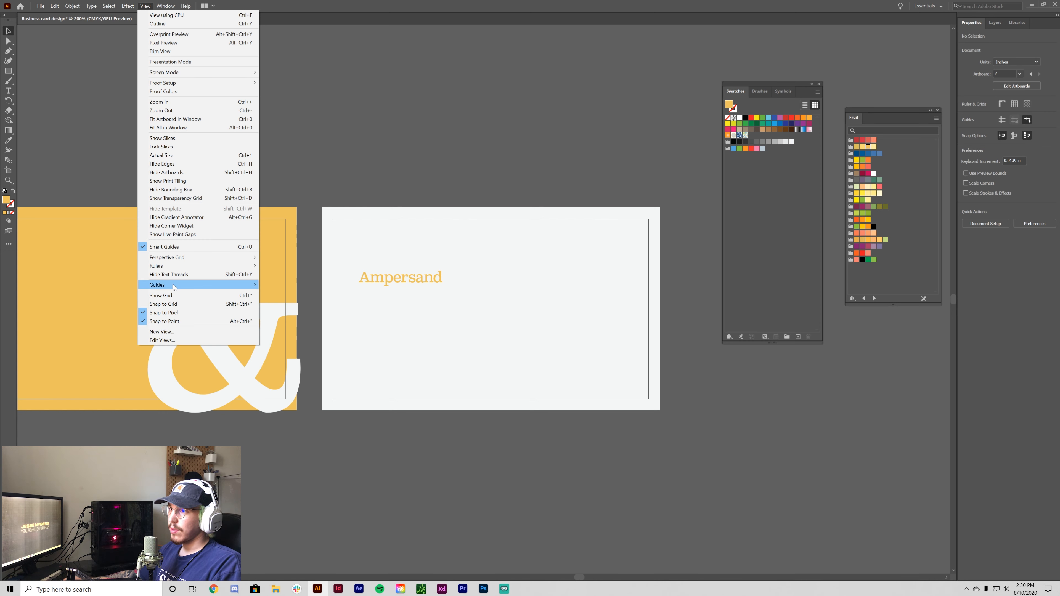
click(173, 295)
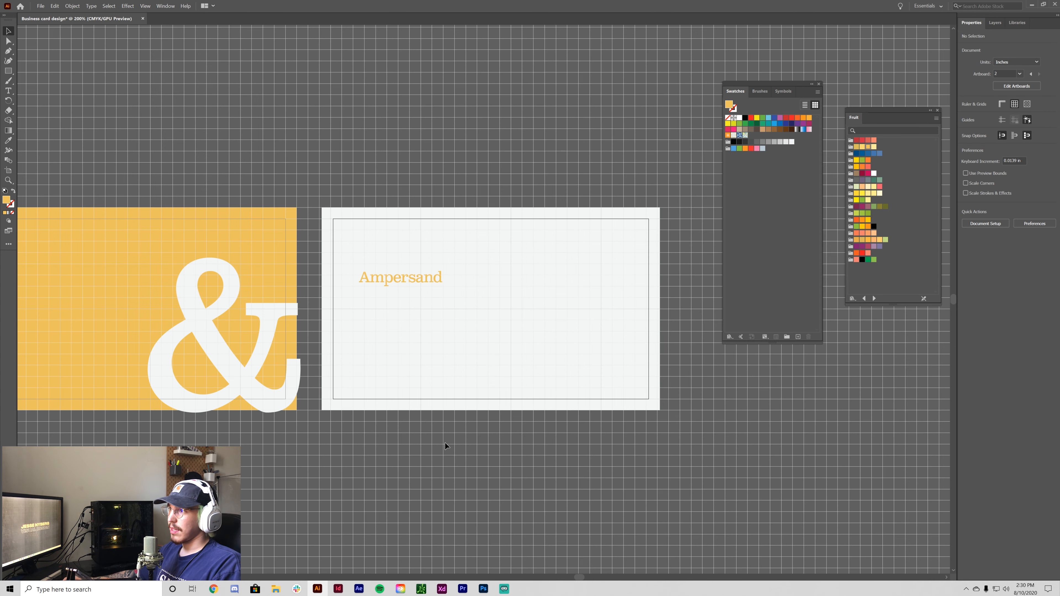
key(ctrl+equal)
key(ctrl+equal)
- Move the Ampersand text off the back card onto the empty canvas below it
drag(327, 258, 338, 240)
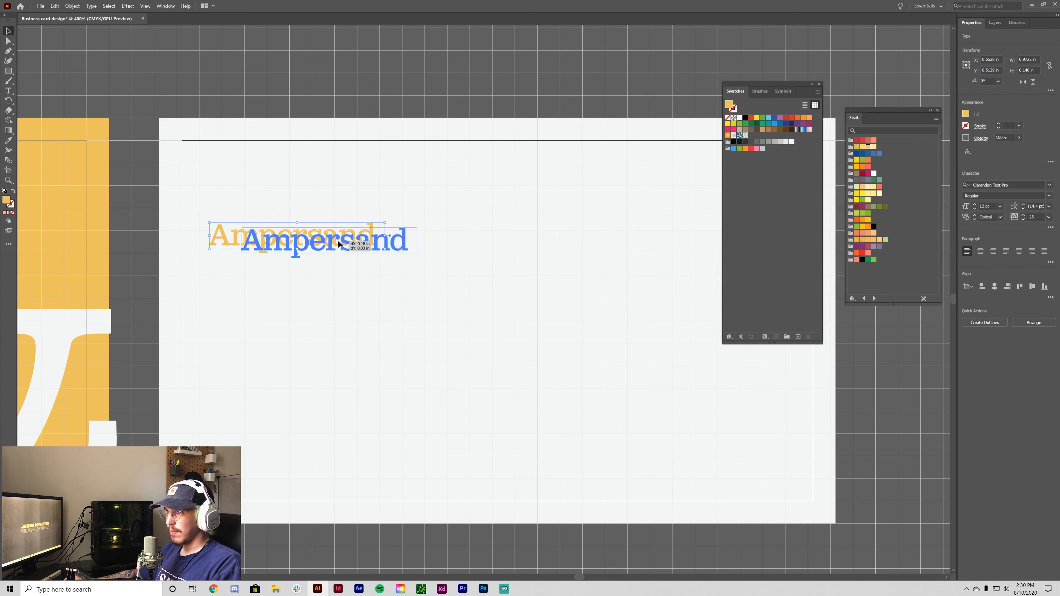
key(ctrl+minus)
key(ctrl+minus)
key(ctrl+minus)
key(ctrl+equal)
key(ctrl+equal)
drag(513, 466, 432, 463)
key(ctrl+minus)
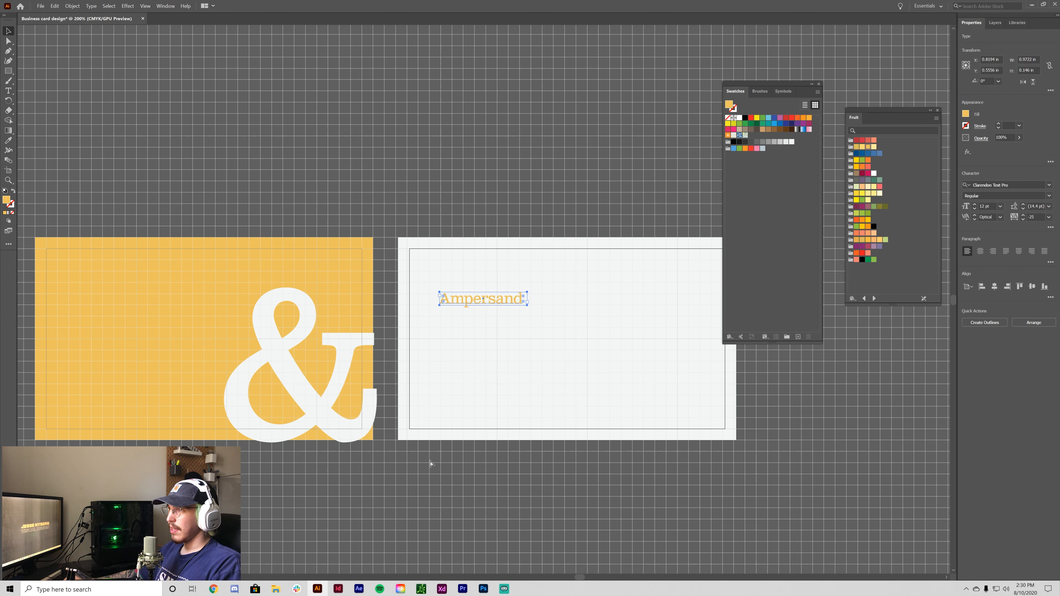
click(497, 499)
drag(508, 496, 398, 415)
click(565, 243)
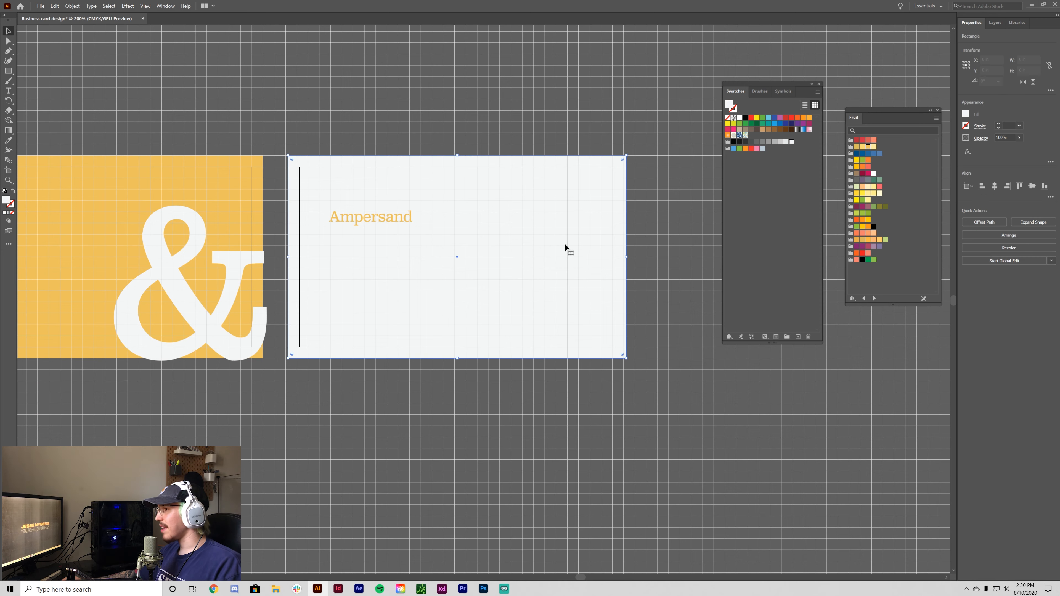
click(522, 435)
drag(357, 221, 476, 452)
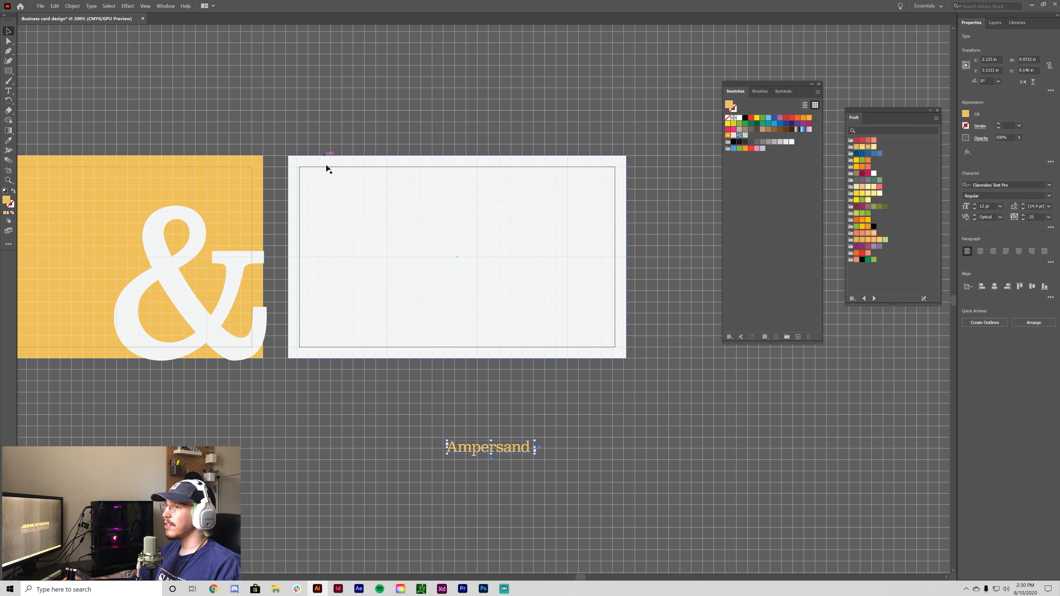
- Hide the grid and paste a copy of the back card's rectangle in front
click(477, 183)
key(ctrl+apostrophe)
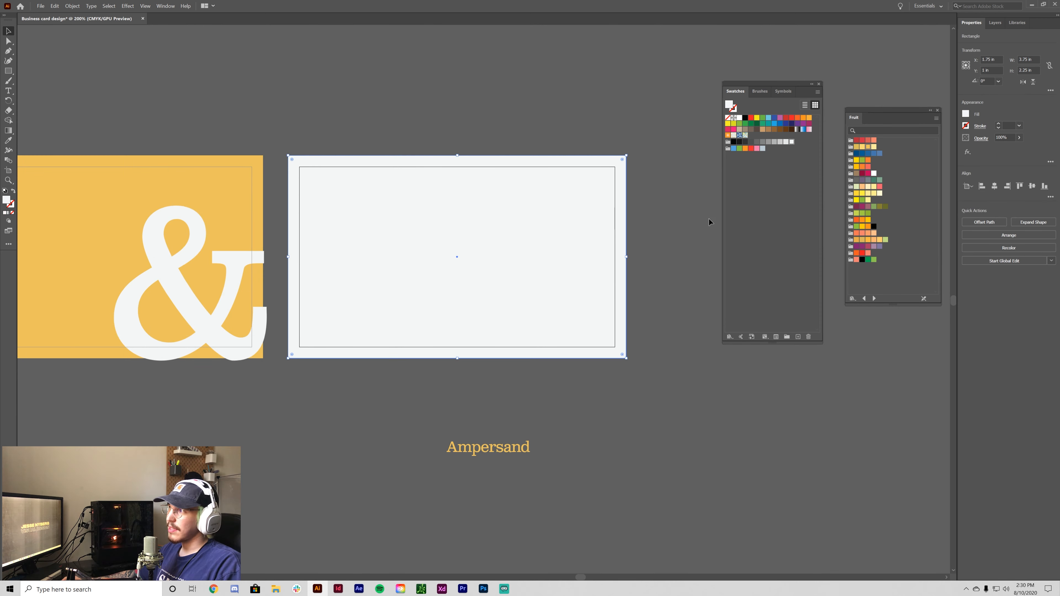
click(709, 218)
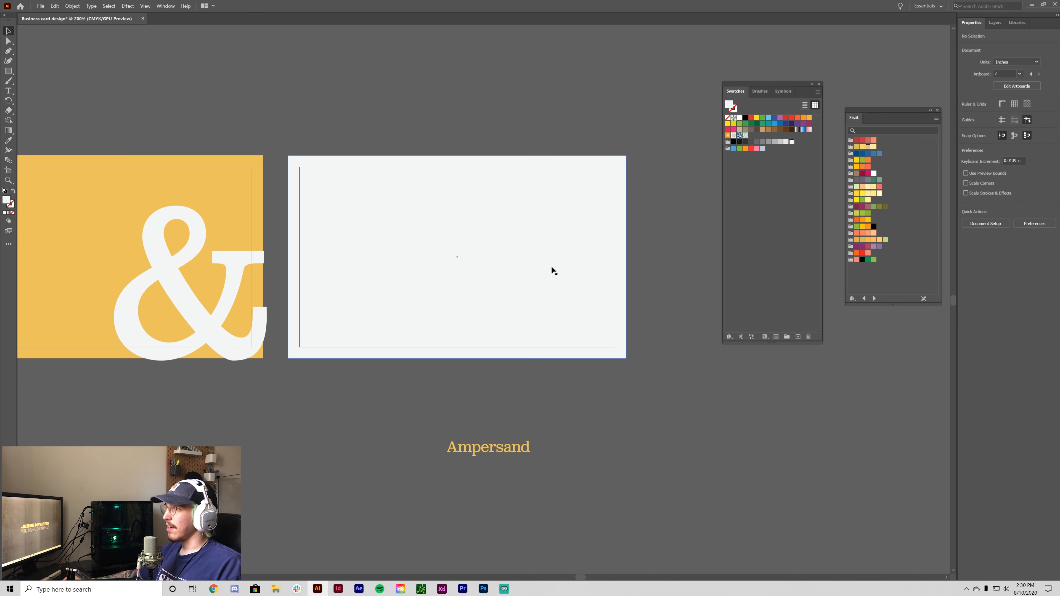
click(530, 260)
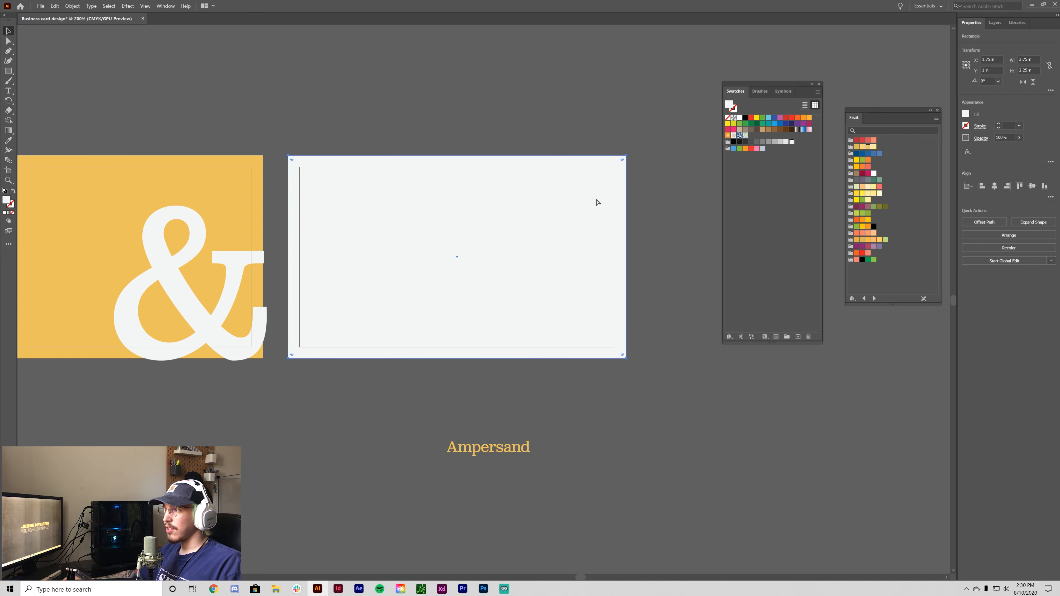
key(ctrl+c)
key(ctrl+f)
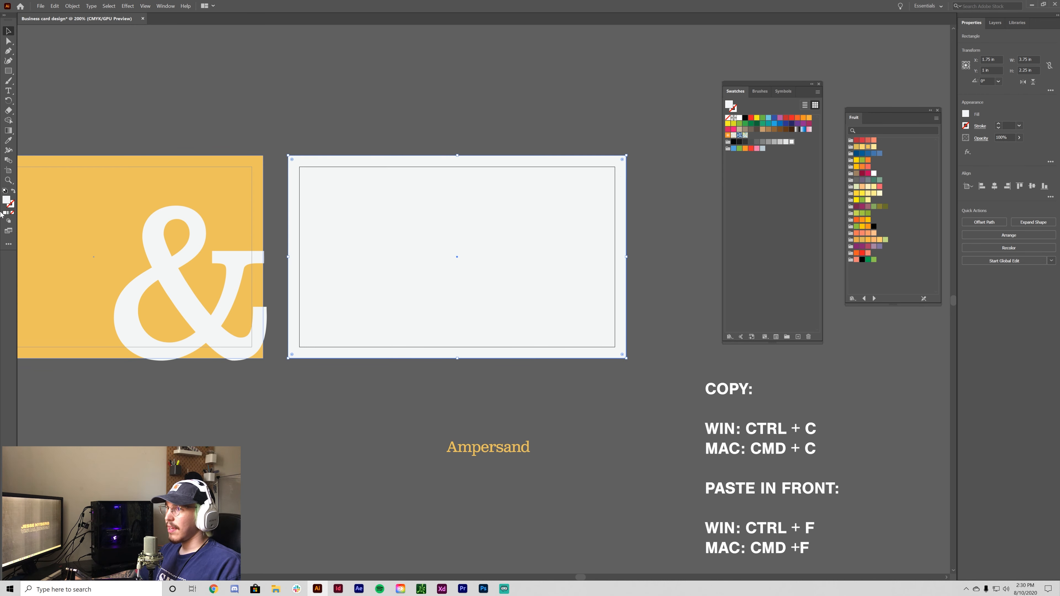
- Swap the copy's fill and stroke so it has no fill and a red outline
key(shift+x)
click(11, 205)
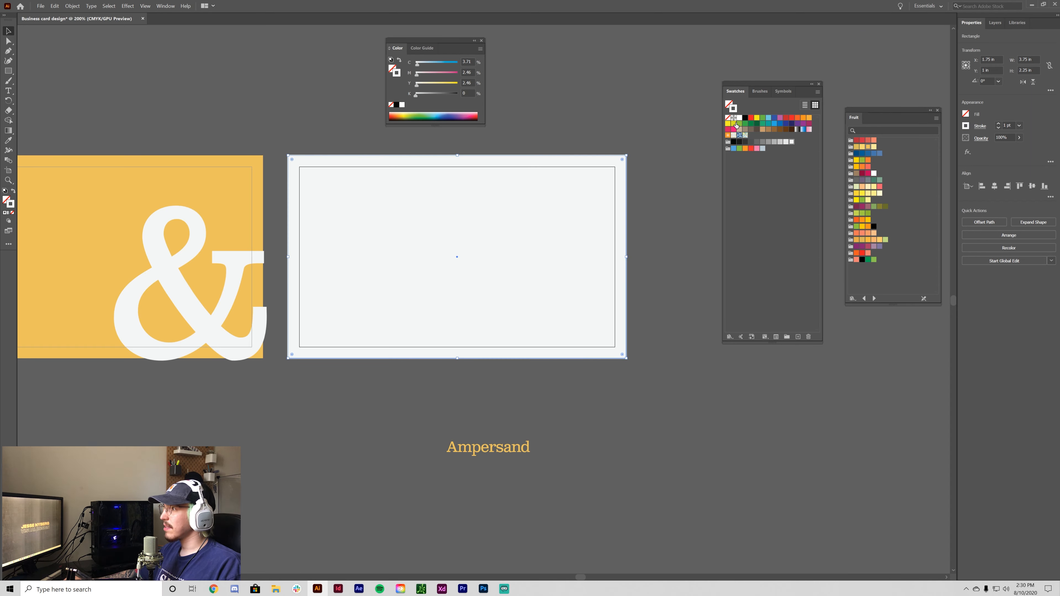
click(751, 118)
key(ctrl+equal)
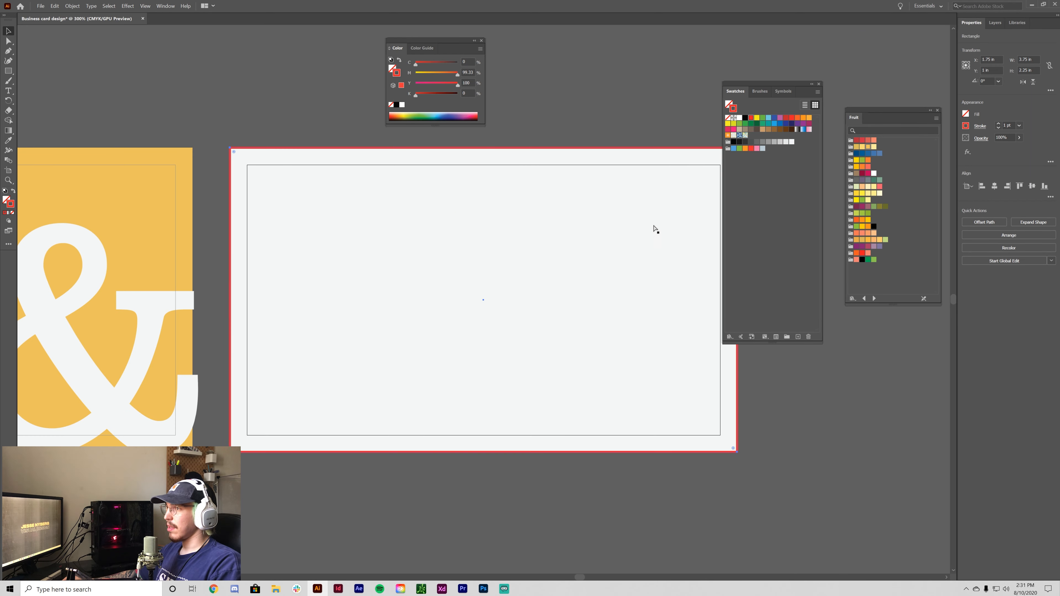
key(ctrl+minus)
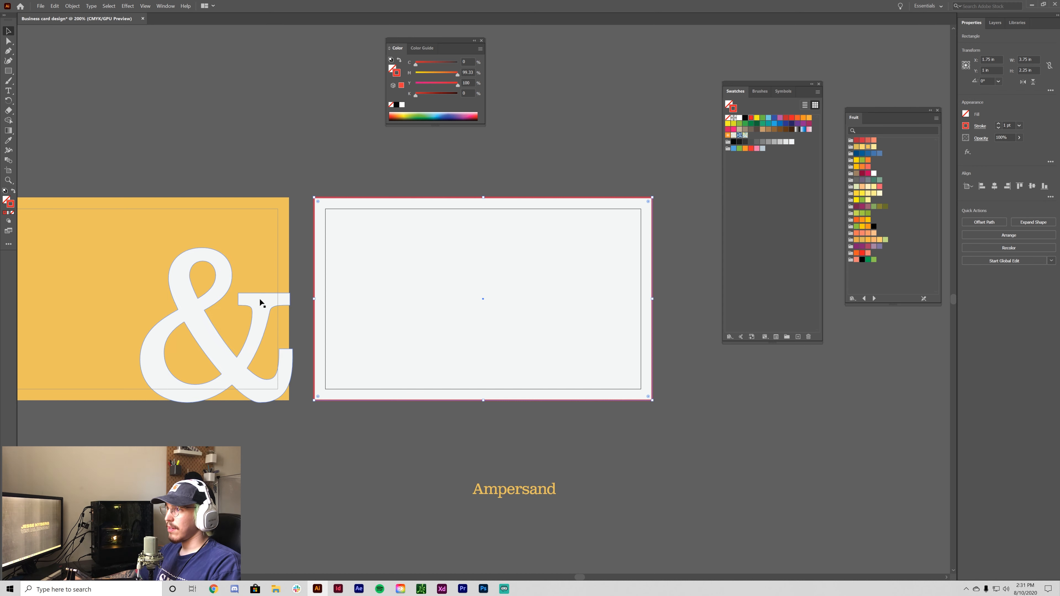
- Pull the frame's four edges inward to about 3.2 × 1.75 in inside the card
drag(316, 300, 326, 300)
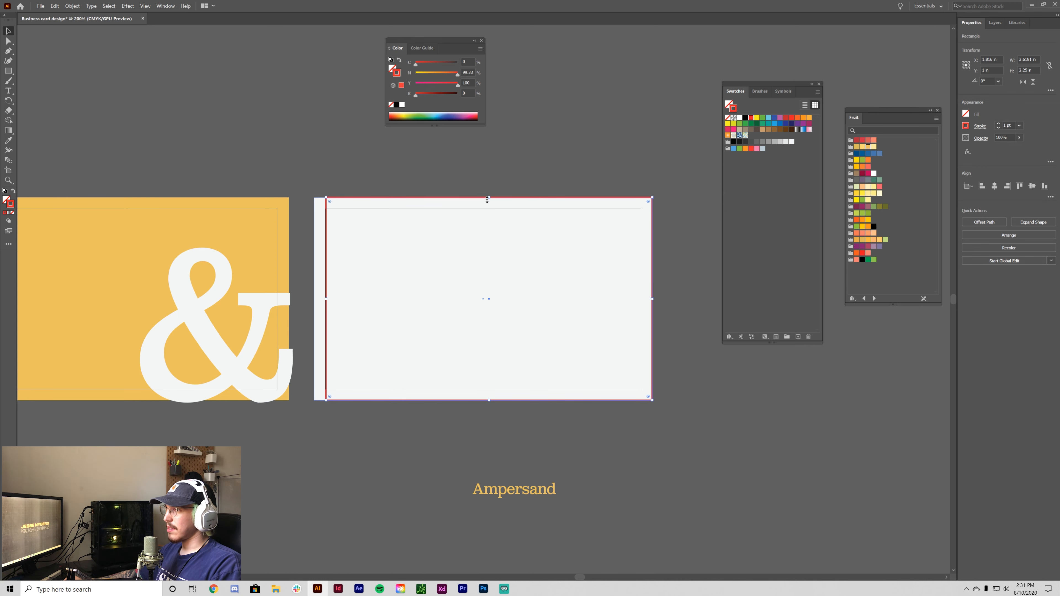
drag(488, 198, 491, 209)
drag(653, 306, 641, 306)
drag(483, 400, 487, 380)
drag(641, 300, 628, 300)
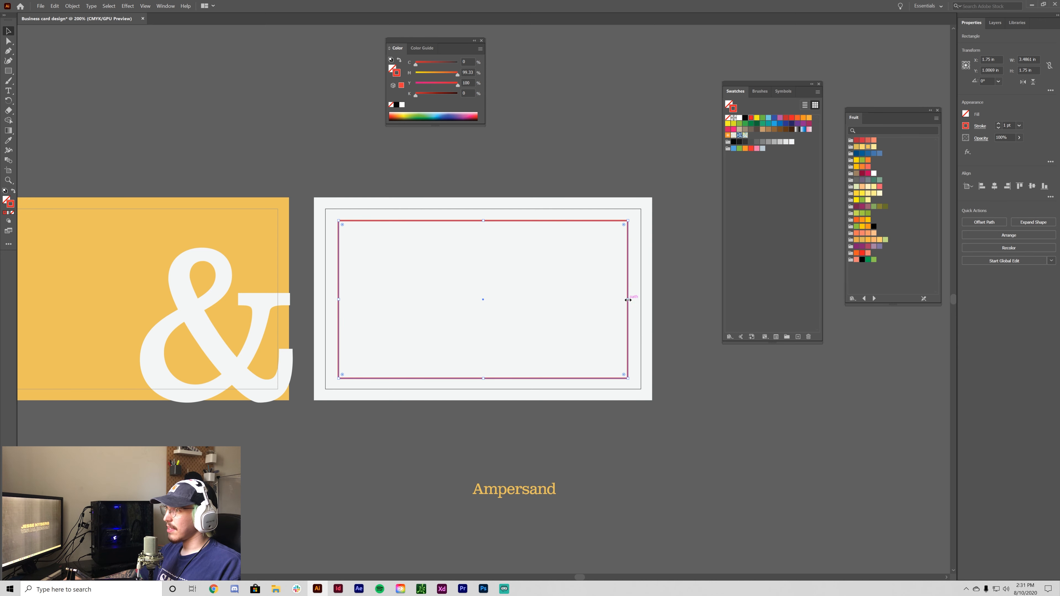
click(697, 386)
drag(733, 438, 685, 426)
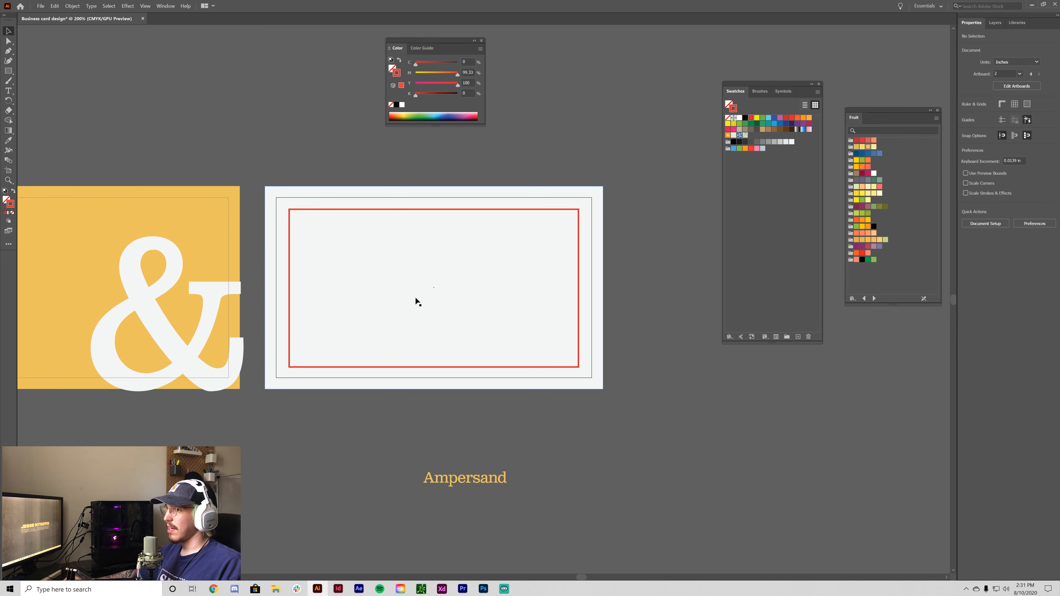
- Move the red frame's rectangle from Layer 1 into Layer 2 in the Layers panel
click(489, 210)
click(996, 23)
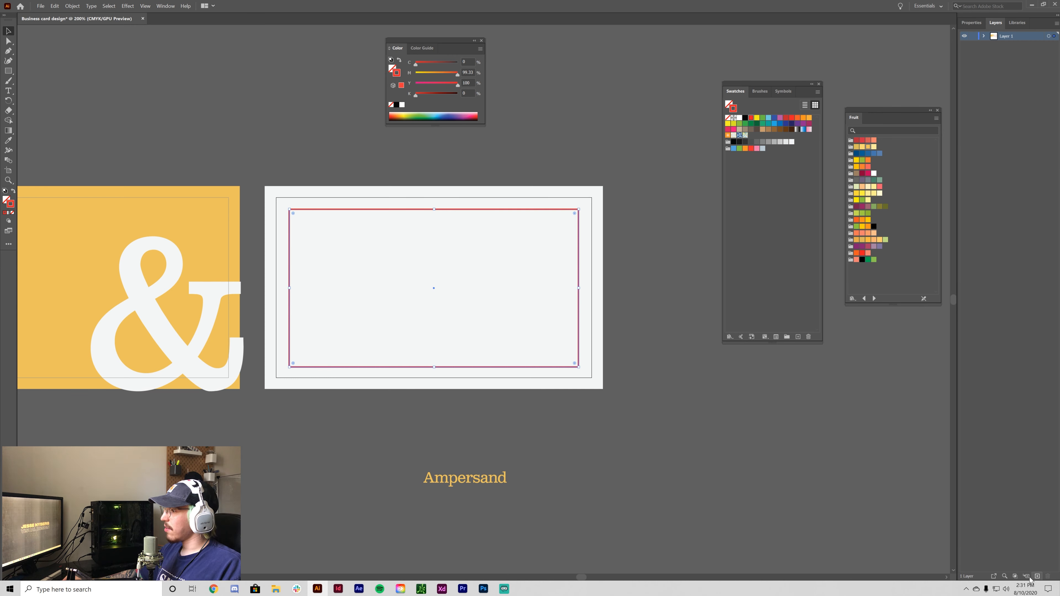
click(984, 45)
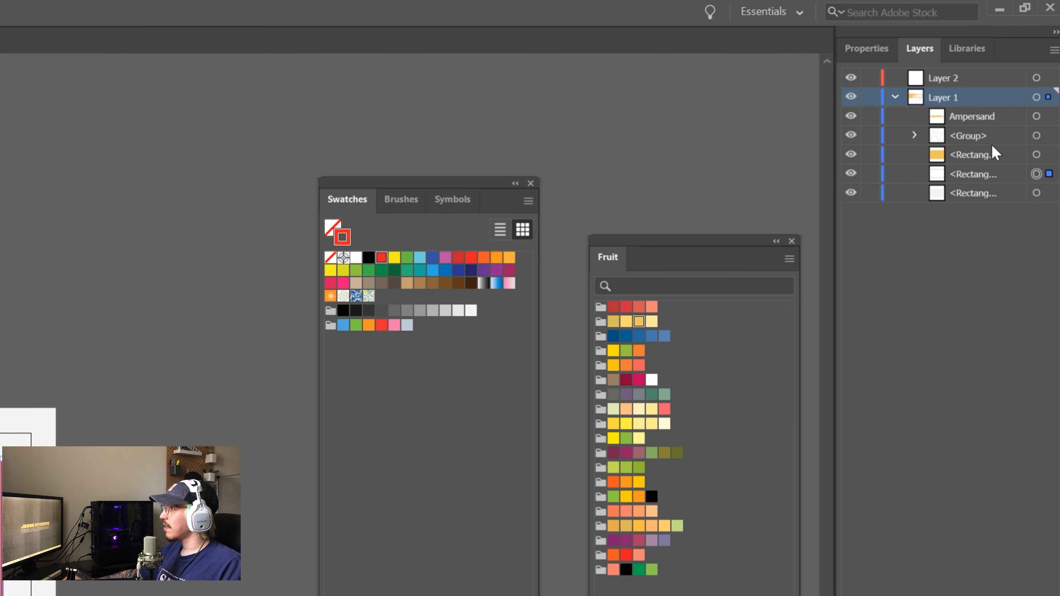
drag(989, 171, 947, 78)
click(896, 97)
- Rename Layer 2 to 'Guide' and lock it
double_click(938, 77)
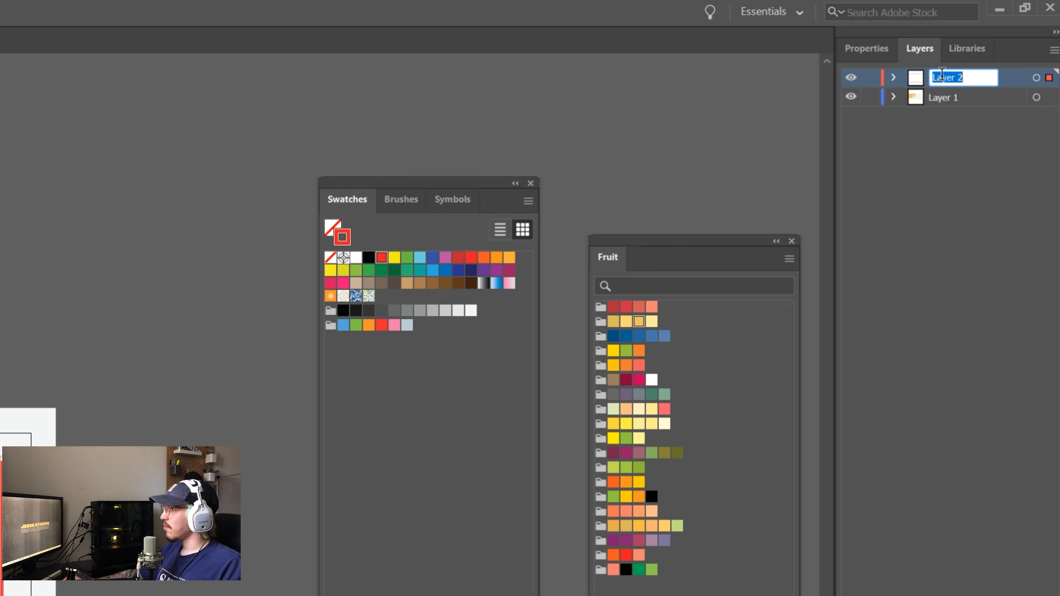
text(Guide)
key(Return)
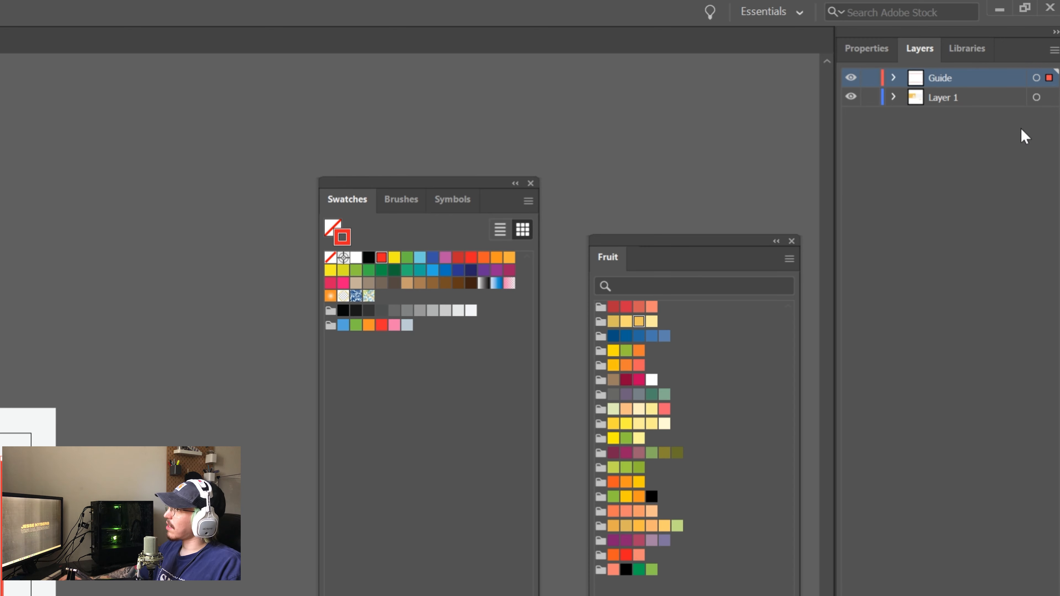
click(870, 78)
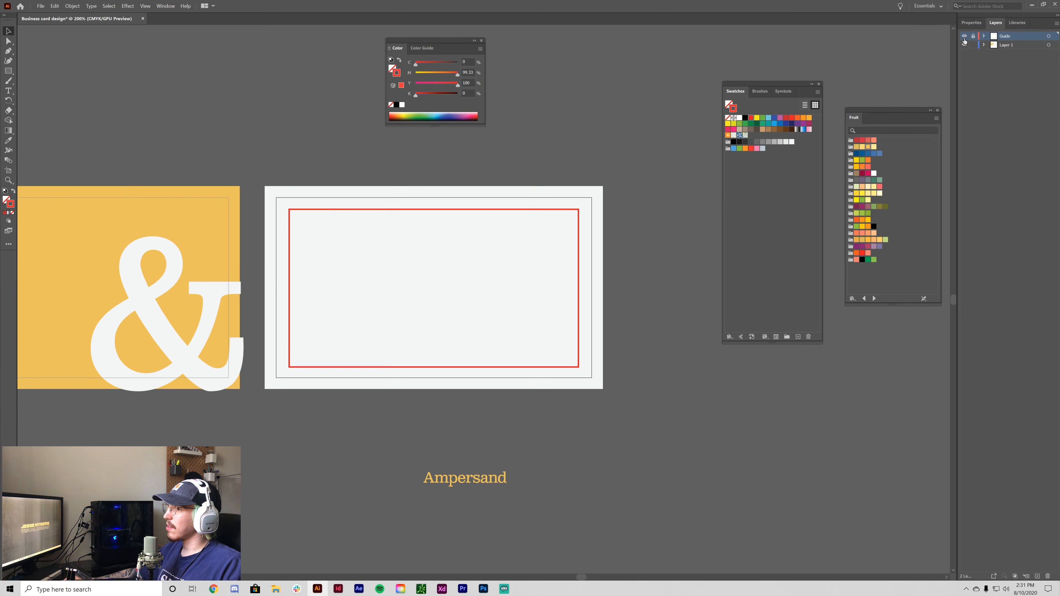
click(851, 79)
click(851, 78)
- Drag the Ampersand heading back up onto the back card's upper left
key(ctrl+plus)
drag(652, 498, 689, 471)
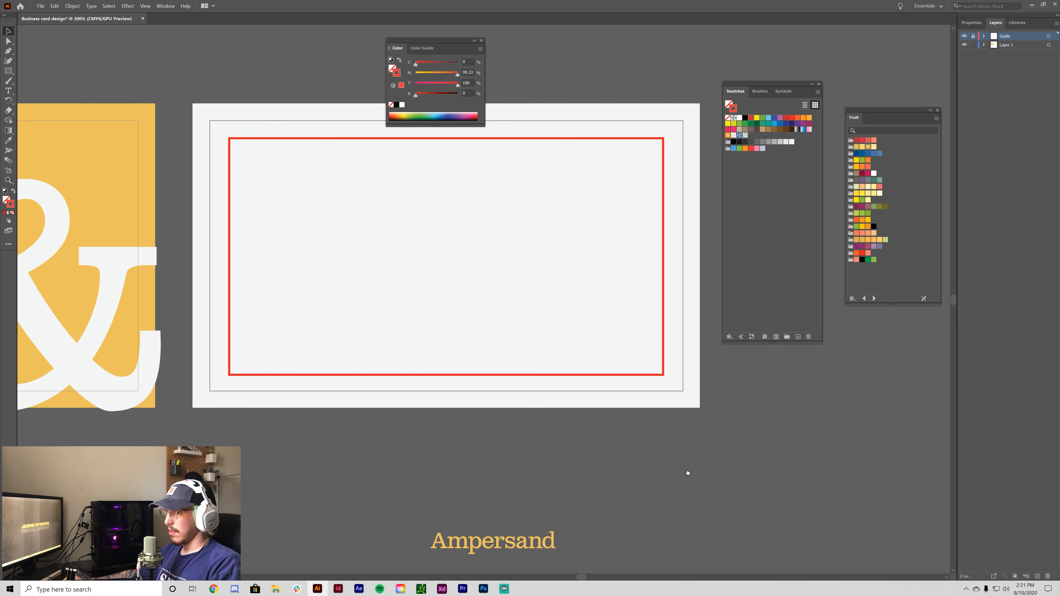
key(ctrl+minus)
drag(629, 445, 607, 472)
drag(472, 485, 346, 246)
click(662, 234)
click(356, 478)
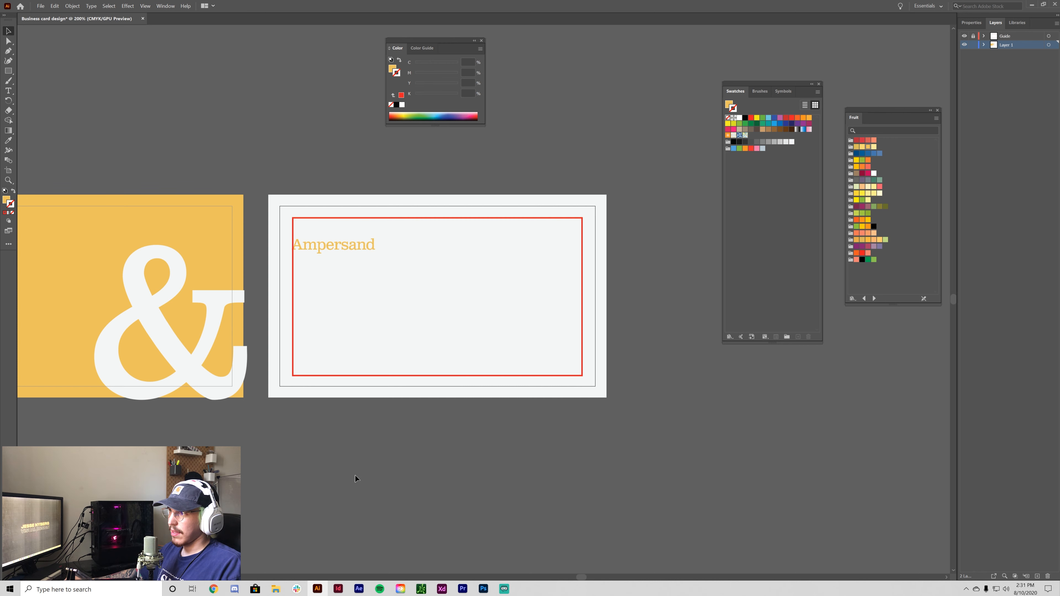
- Toggle the Guide layer's visibility, then nudge the Ampersand heading slightly lower
click(965, 37)
click(965, 38)
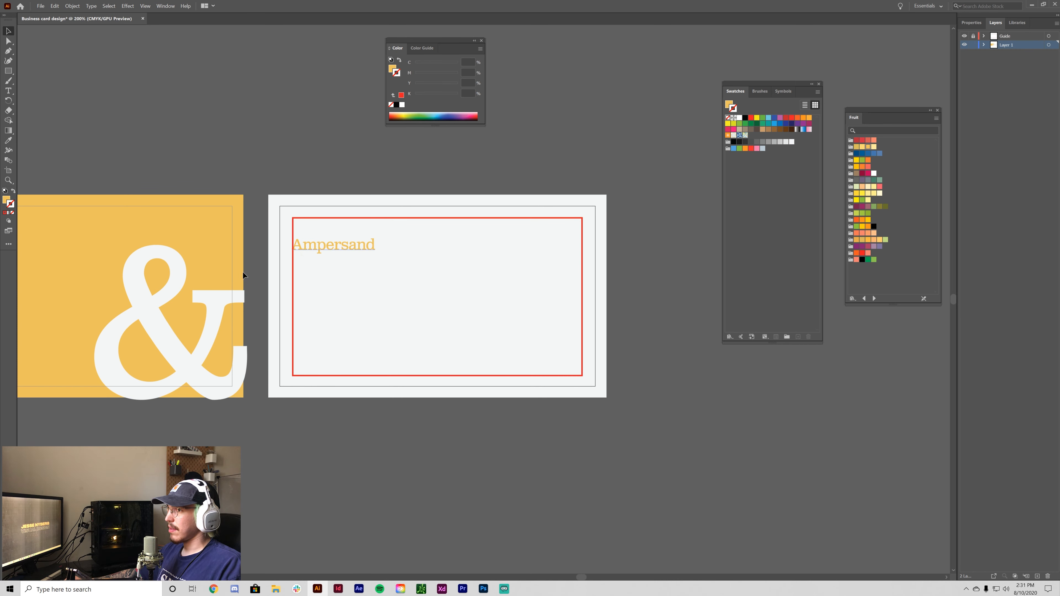
click(325, 247)
drag(343, 246, 343, 255)
- Reframe the view on both cards, briefly switching between the Type and Selection tools
click(538, 483)
key(ctrl+minus)
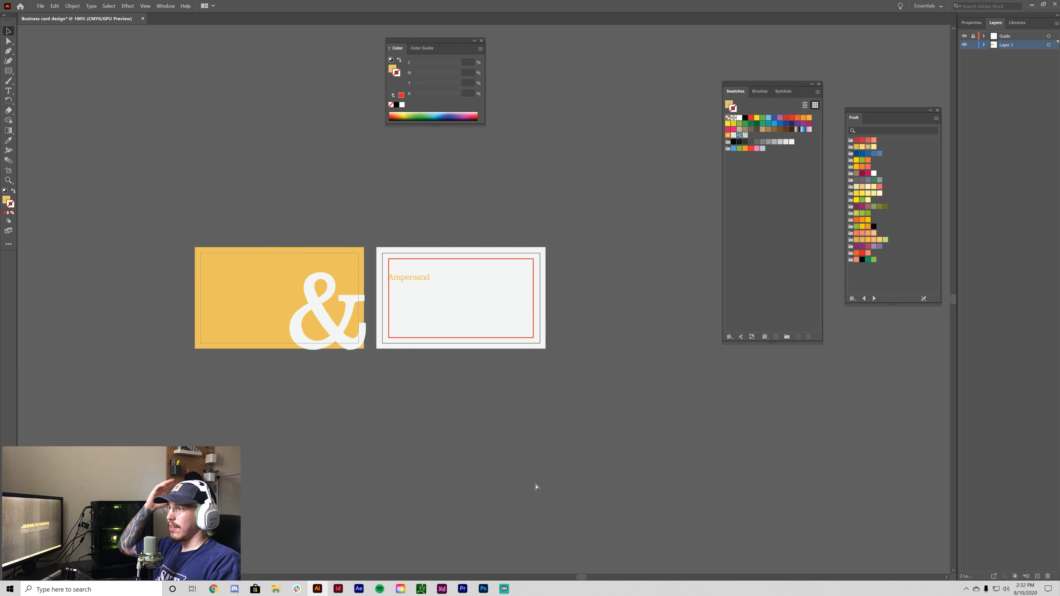
key(ctrl+equal)
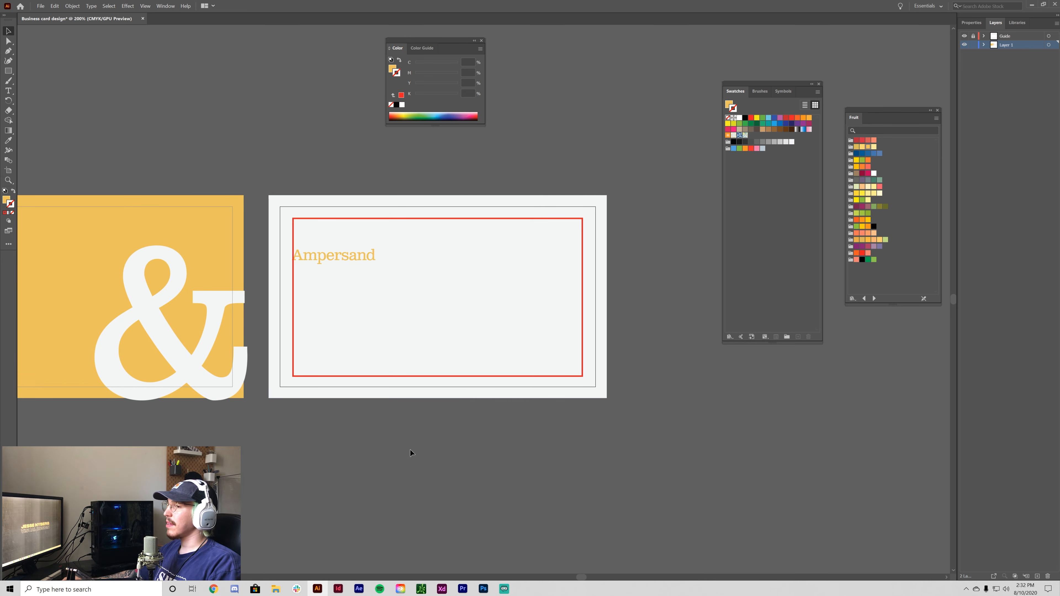
mouse_move(410, 450)
mouse_down()
mouse_move(679, 457)
mouse_move(413, 436)
mouse_up()
scroll(433, 426, up, 3)
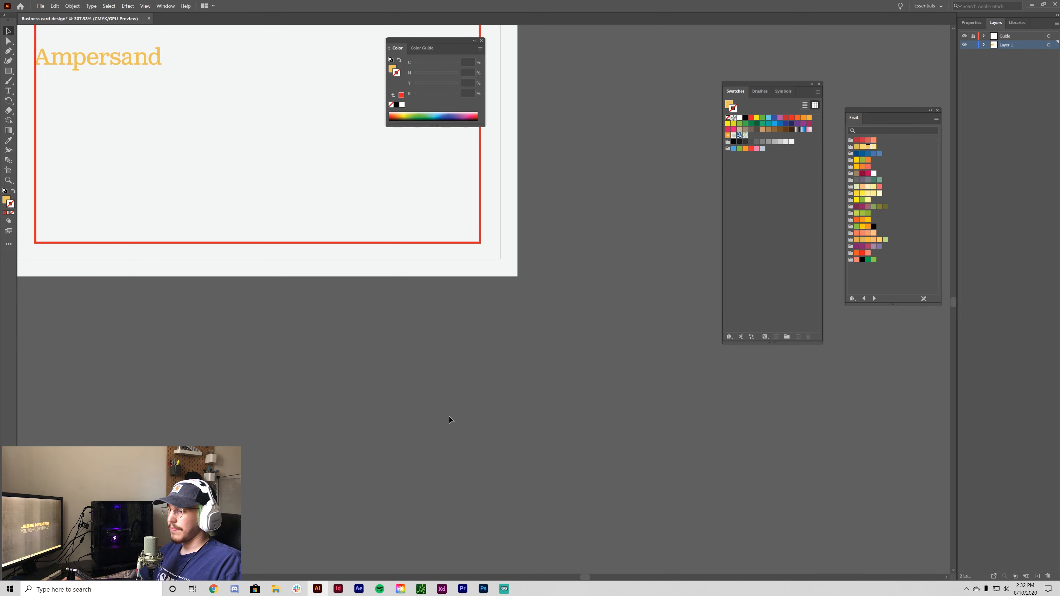
key(ctrl+minus)
drag(477, 408, 567, 439)
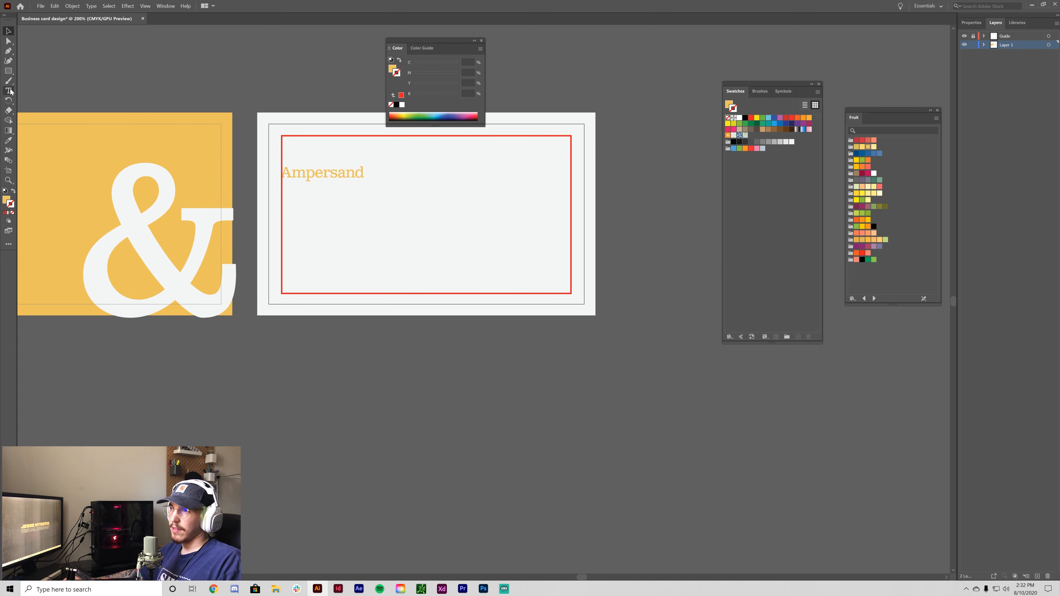
click(8, 84)
click(9, 91)
click(8, 32)
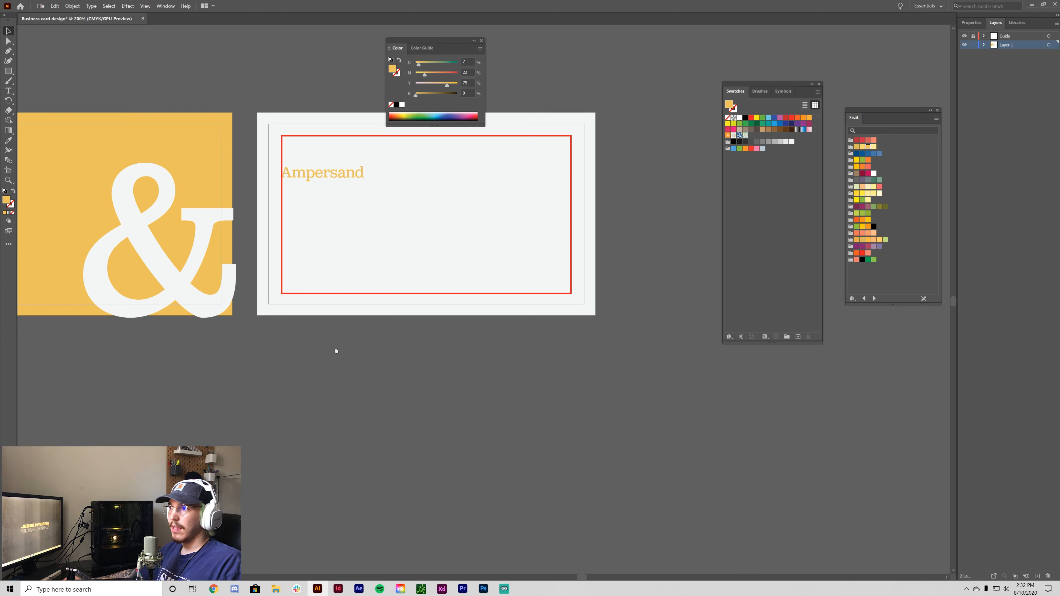
drag(336, 350, 381, 390)
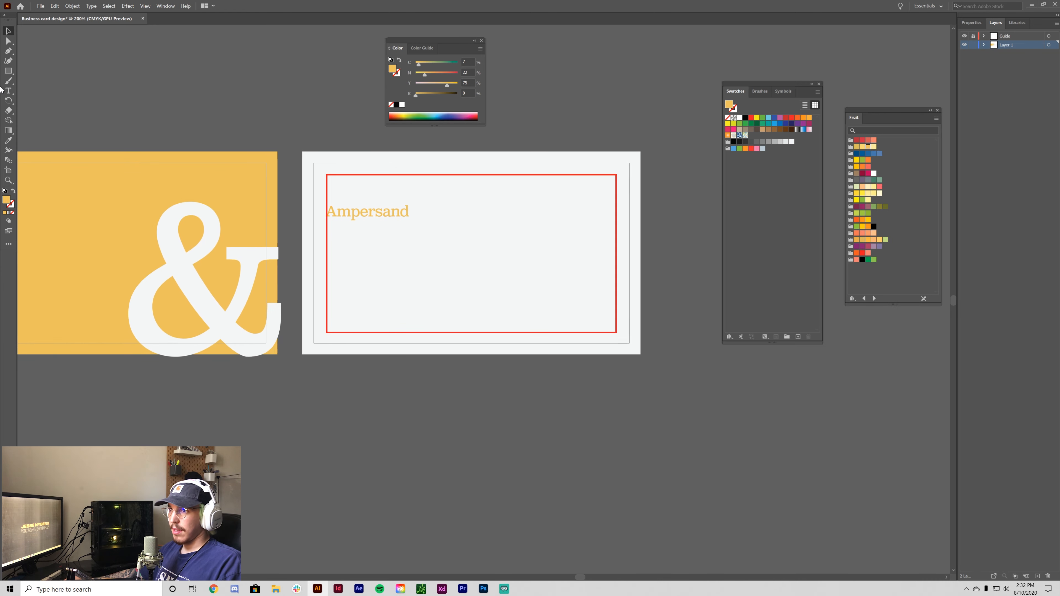
- Open the Properties panel and create a small text area below the card
click(969, 22)
click(1049, 196)
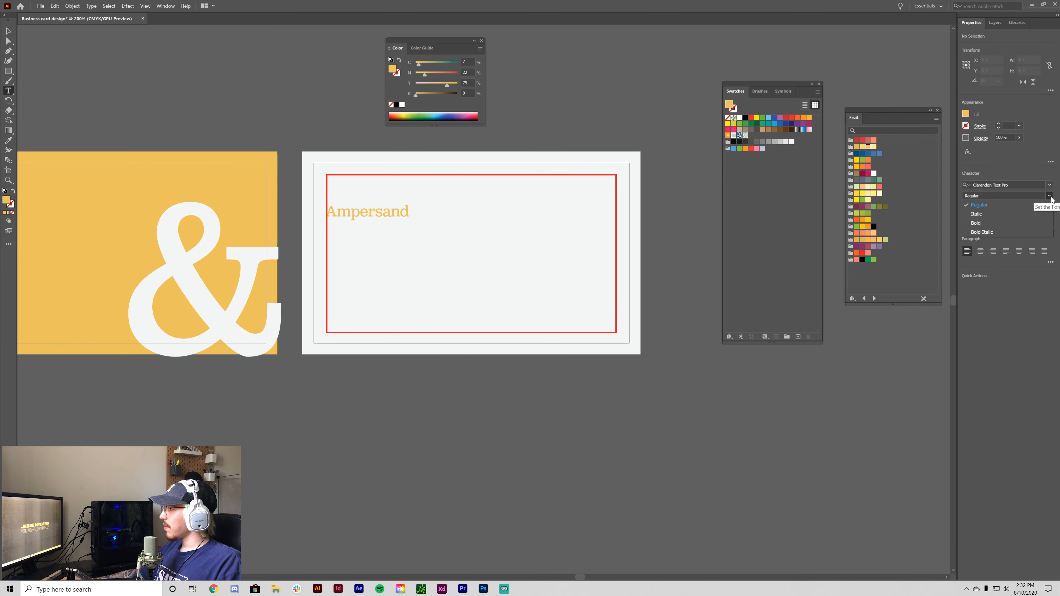
click(1049, 196)
drag(637, 481, 737, 505)
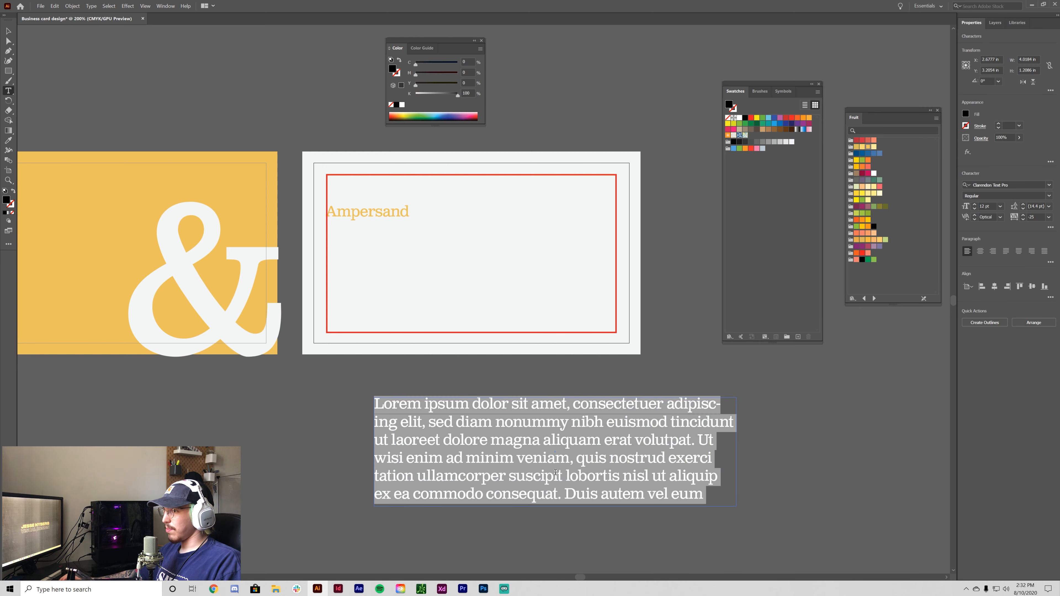
text(h)
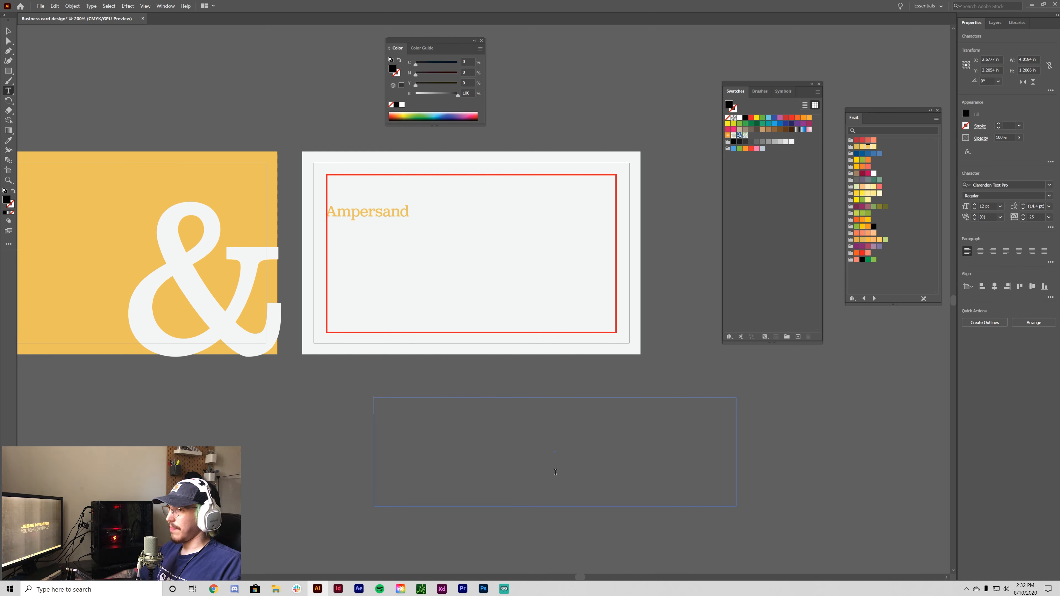
key(Escape)
- Widen the Ampersand heading's text frame and set it in Italic
click(383, 216)
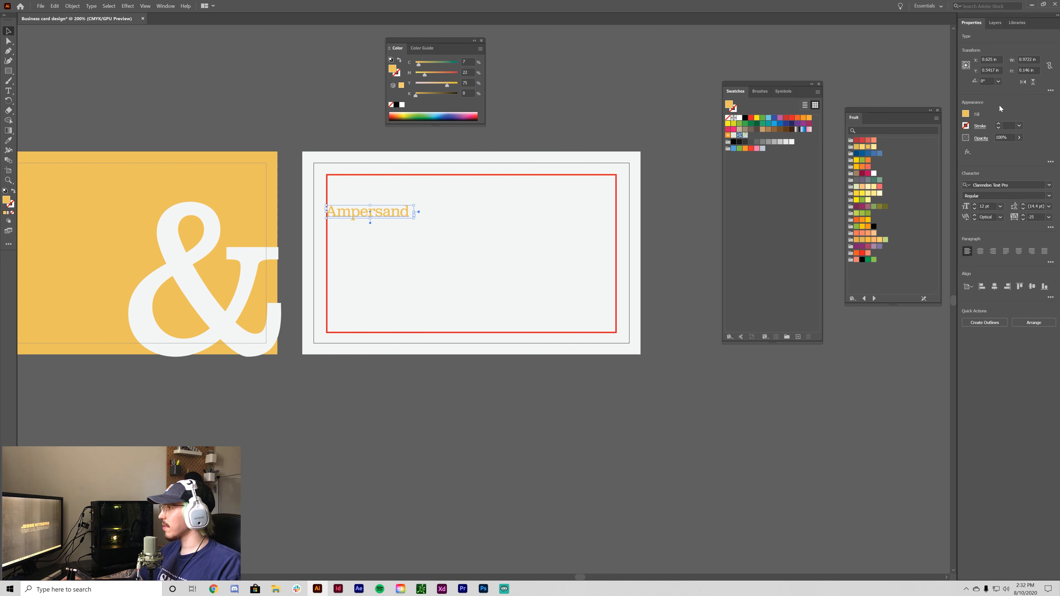
click(1049, 196)
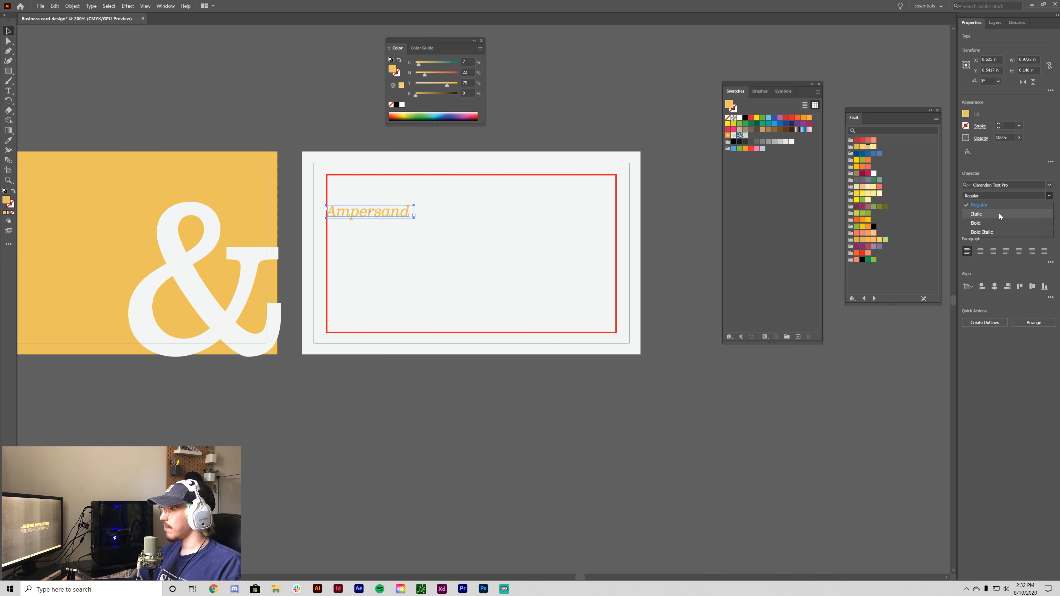
click(387, 215)
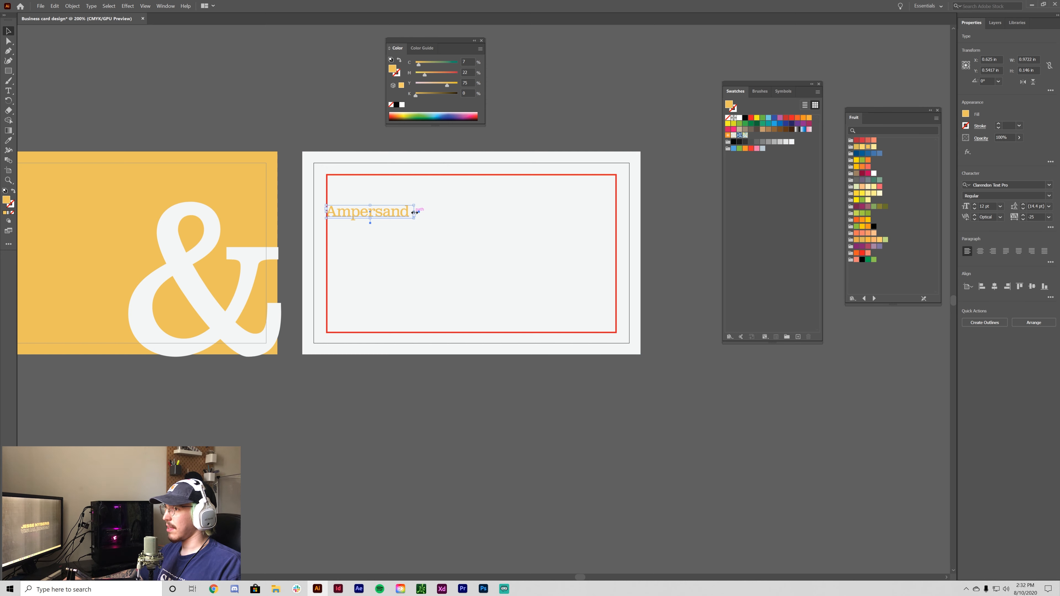
drag(415, 214, 439, 213)
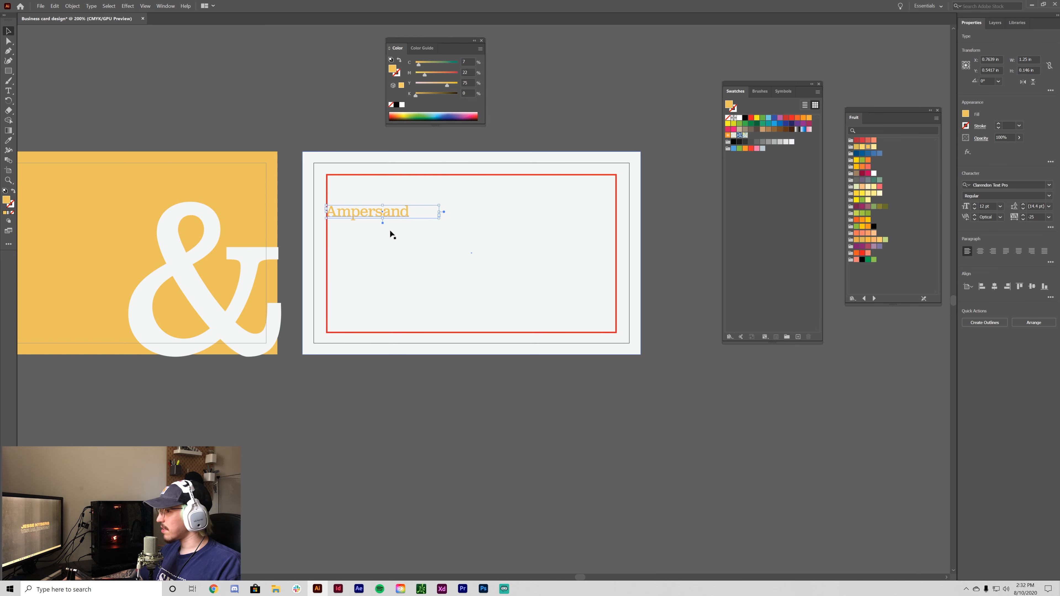
click(1050, 196)
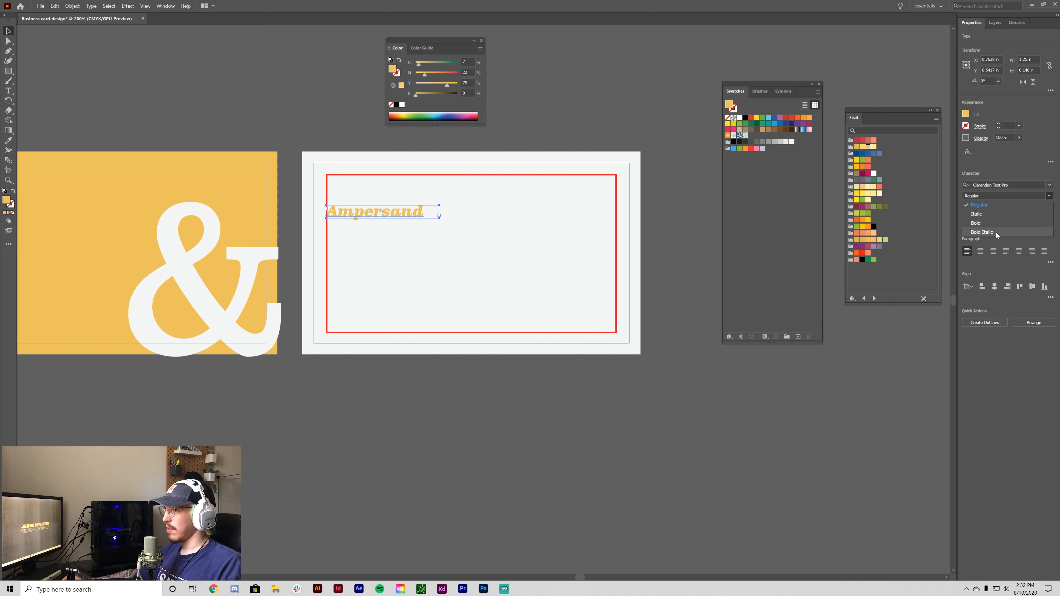
click(999, 214)
click(370, 378)
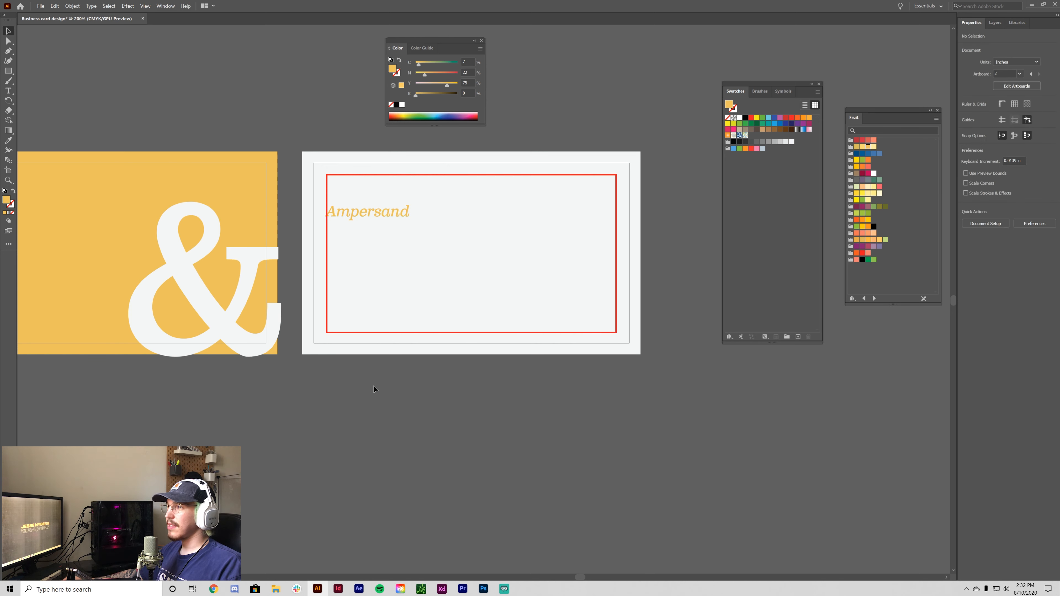
- Choose Hatch Light as the font in the font family list
drag(373, 385, 453, 453)
key(space)
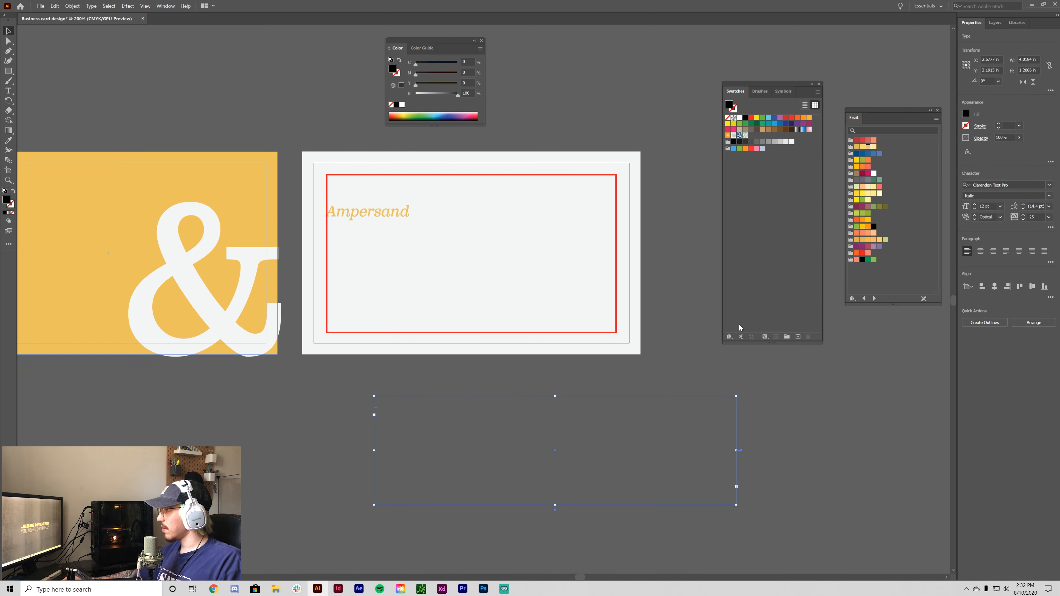
click(1050, 186)
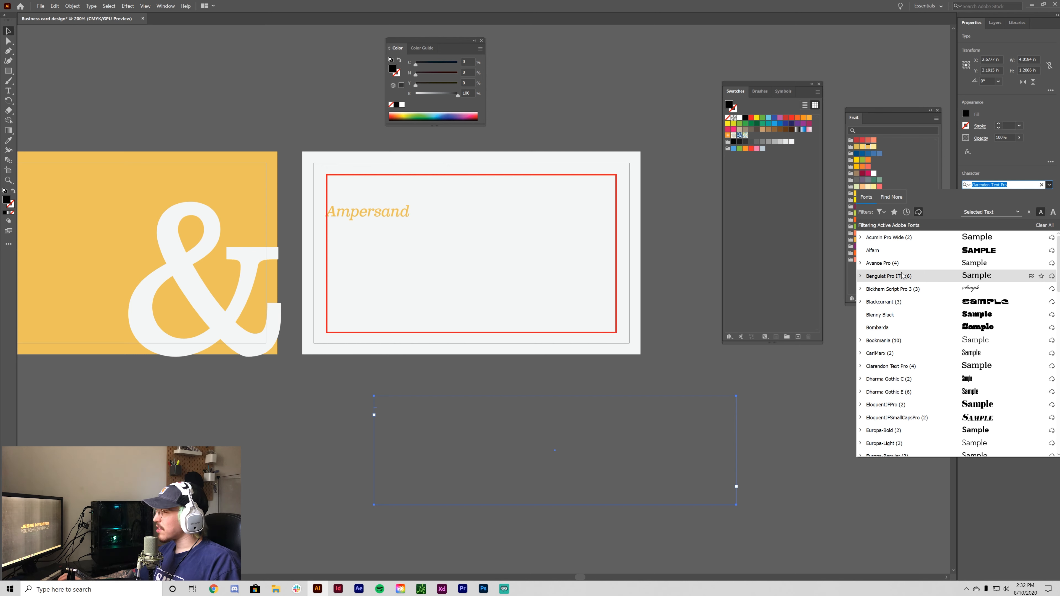
scroll(934, 282, down, 10)
scroll(973, 270, up, 1)
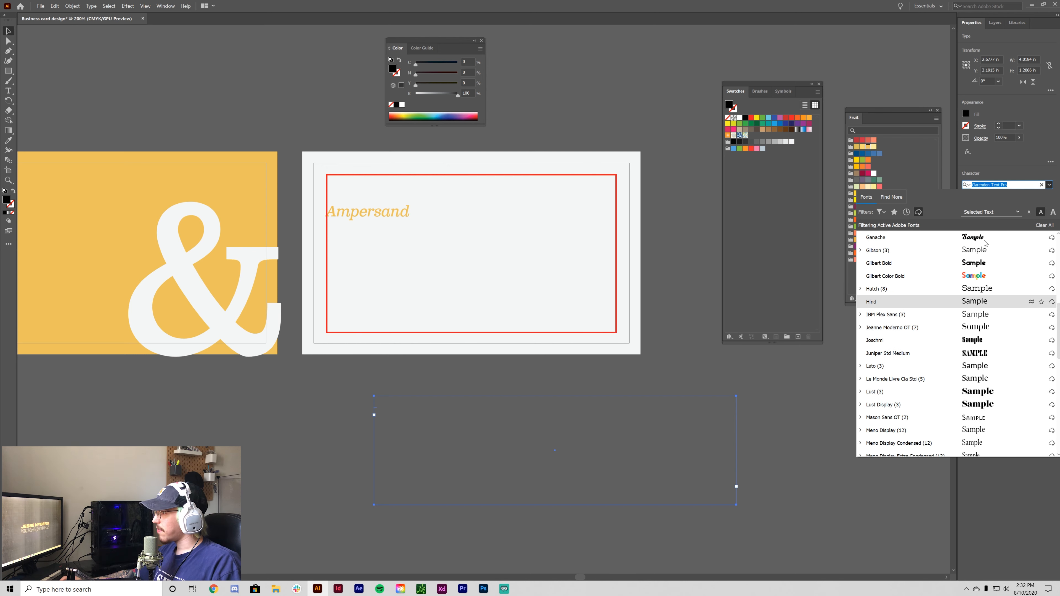
click(862, 289)
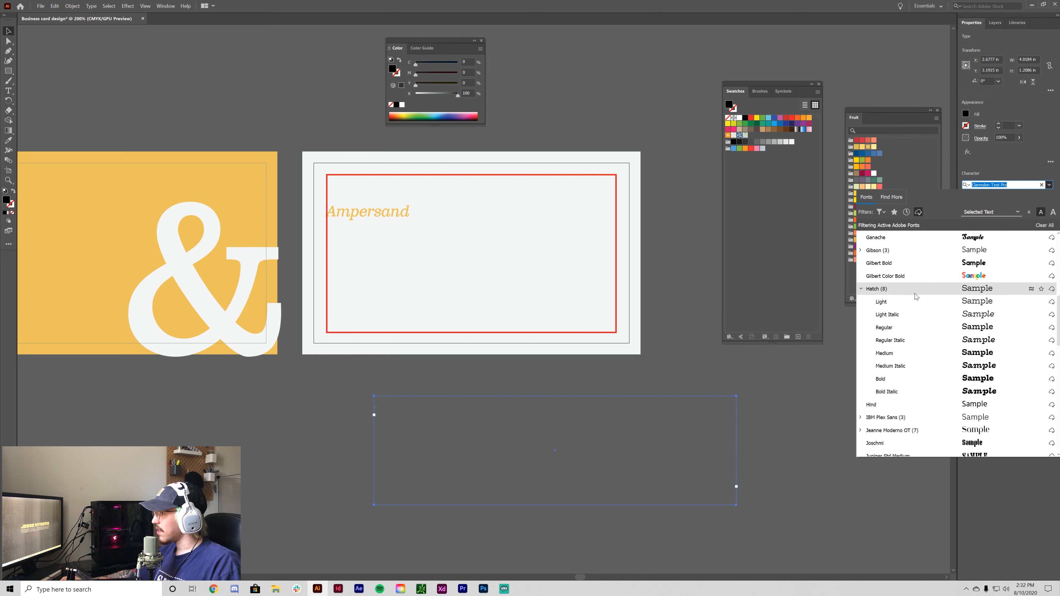
click(907, 303)
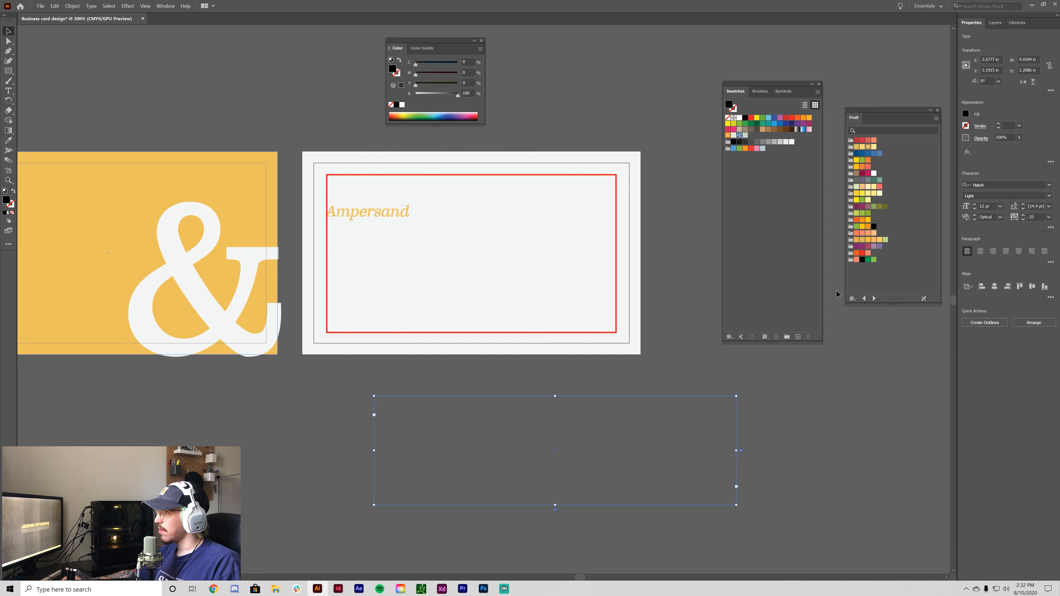
click(1048, 196)
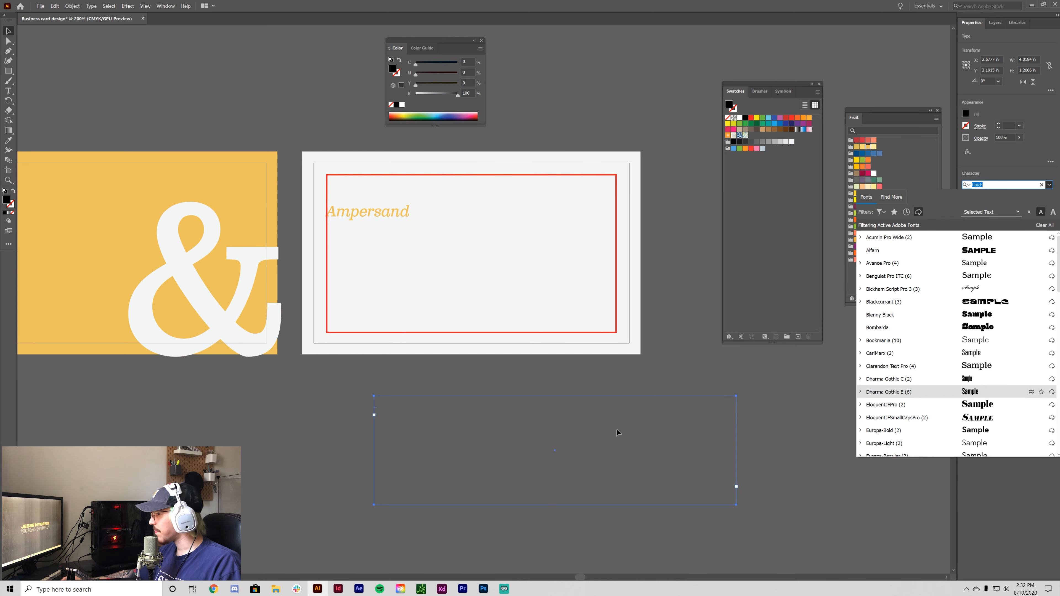
click(427, 424)
- Delete the empty text frame below the card and place a new text line on the back
drag(695, 530, 492, 445)
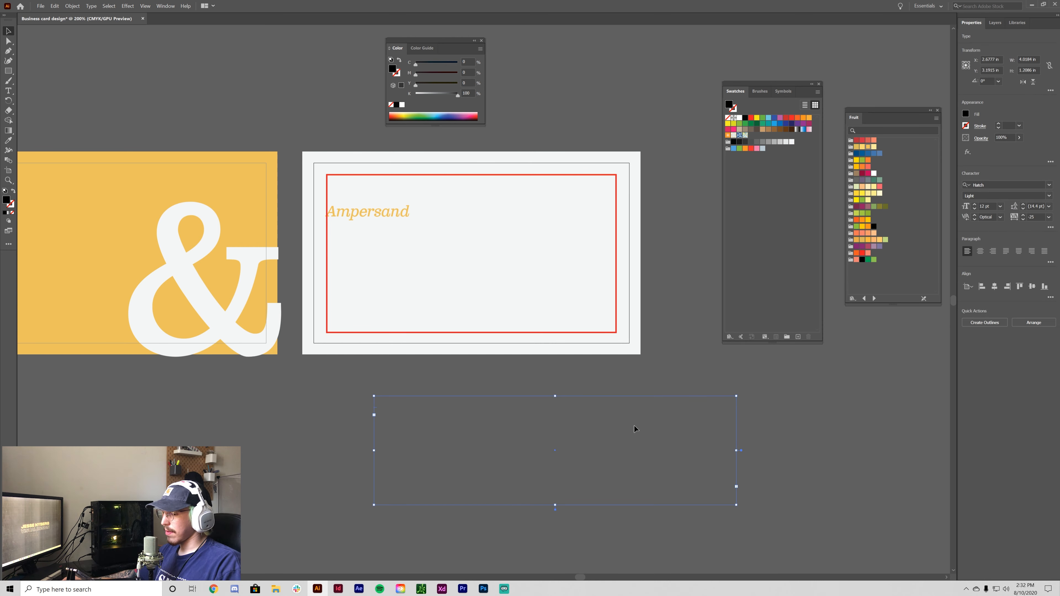
key(Delete)
click(8, 91)
click(493, 250)
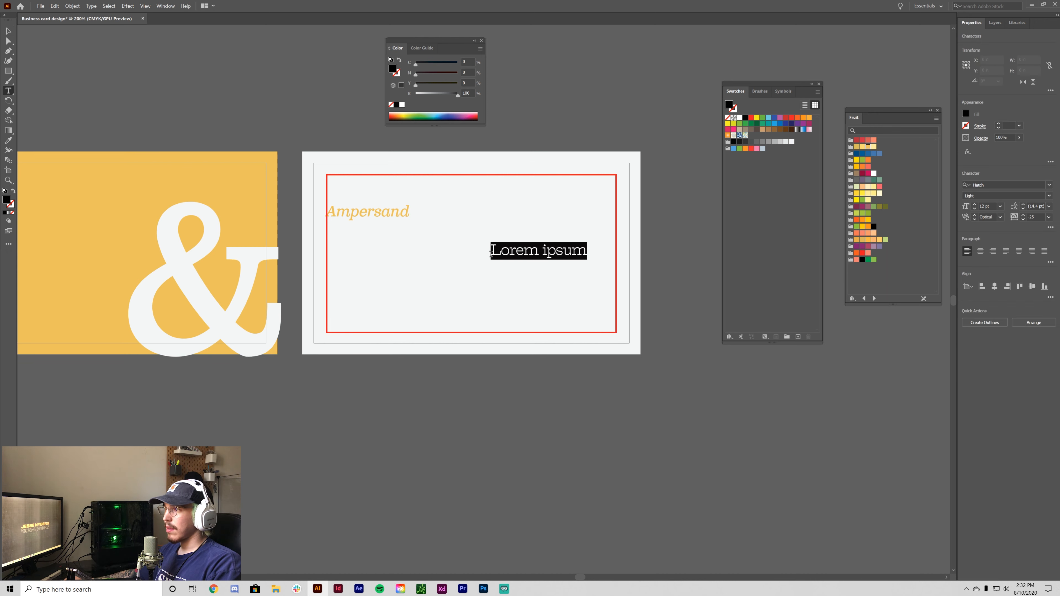
- Replace the placeholder with the cardholder's full name, correcting a typo along the way
key(ctrl+=)
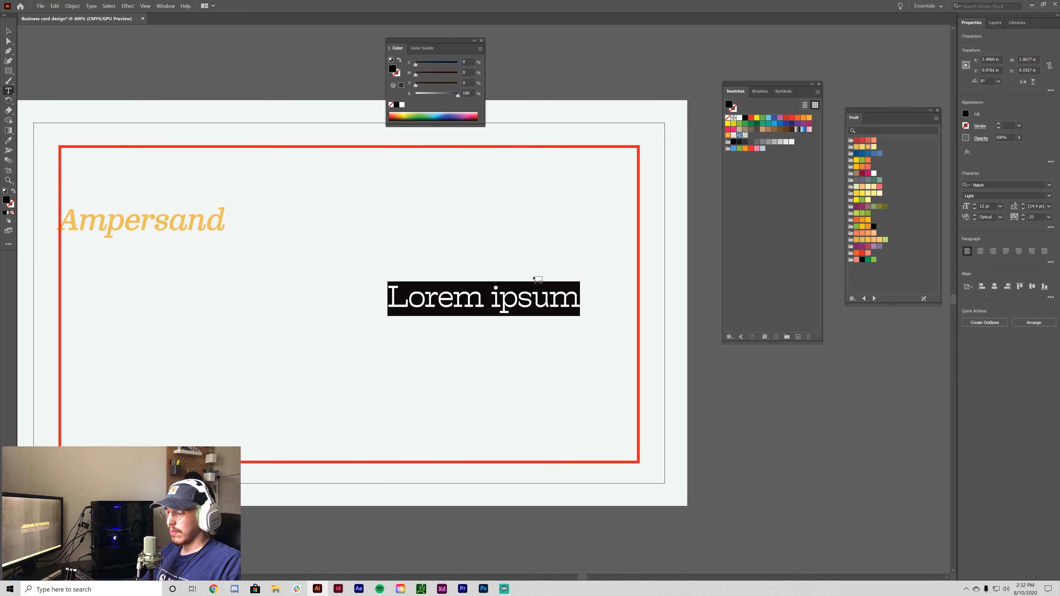
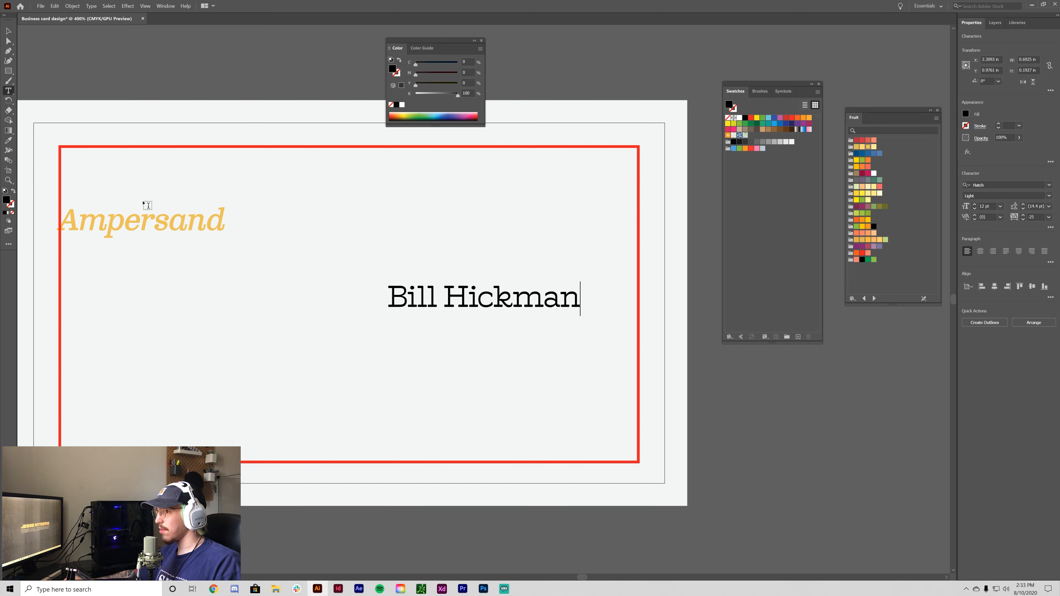
click(9, 31)
click(877, 525)
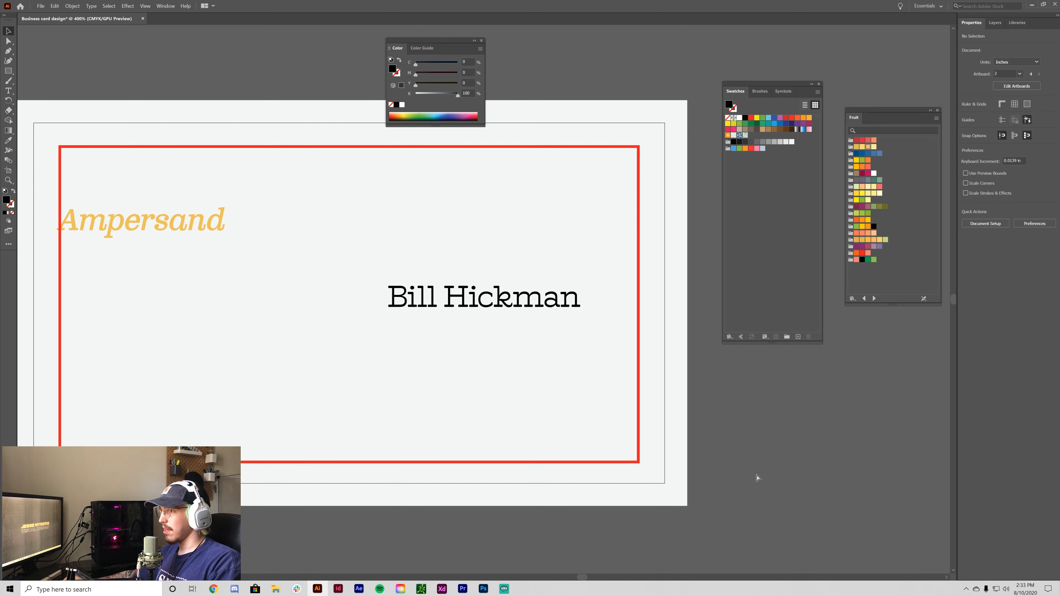
key(ctrl+minus)
double_click(592, 288)
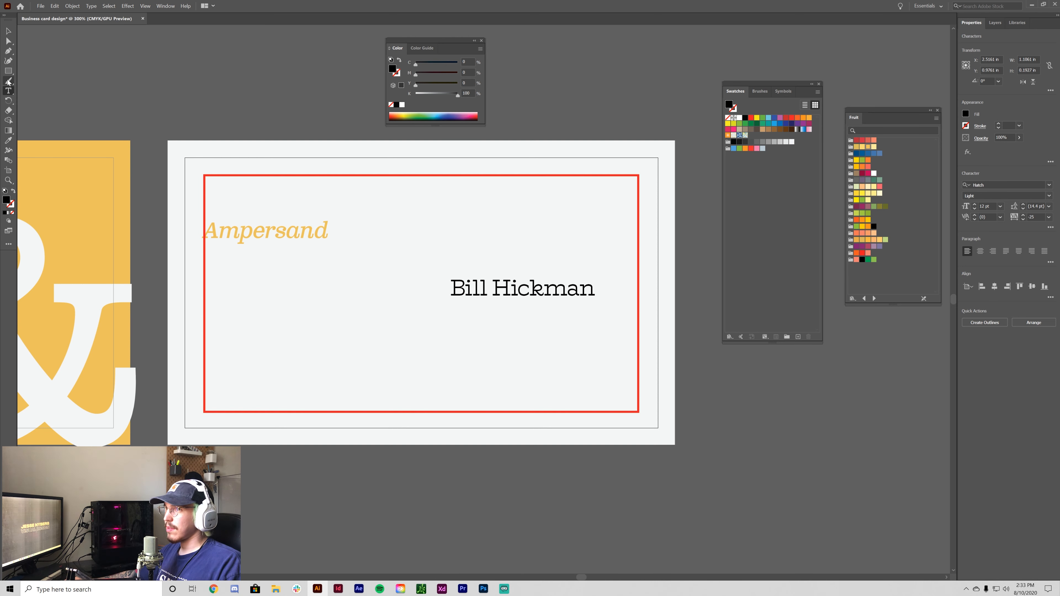
- Change the Ampersand heading's font to Hatch Medium Italic
click(9, 31)
drag(437, 485, 475, 481)
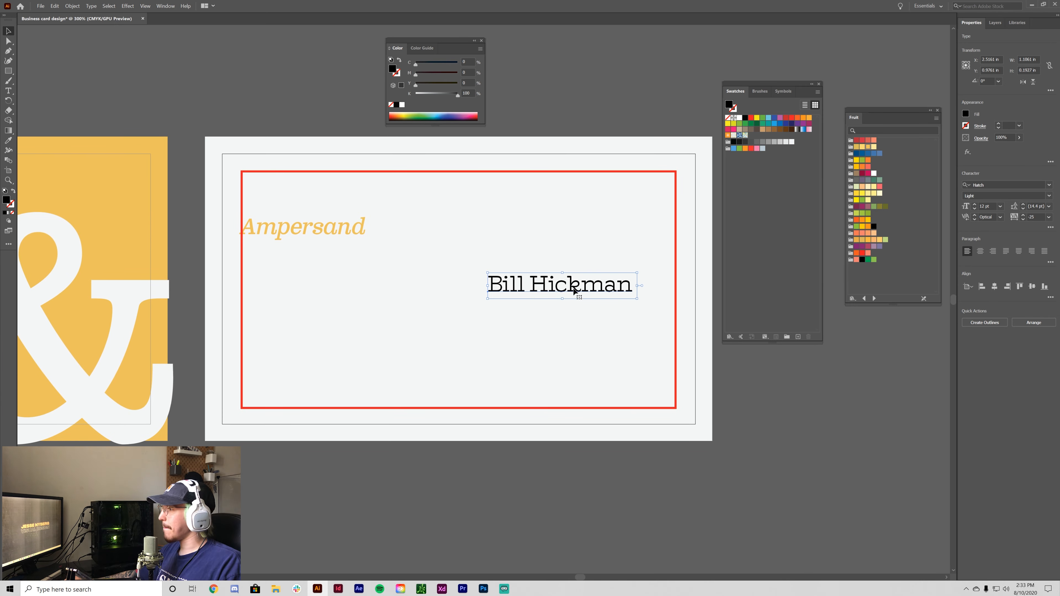
click(1046, 196)
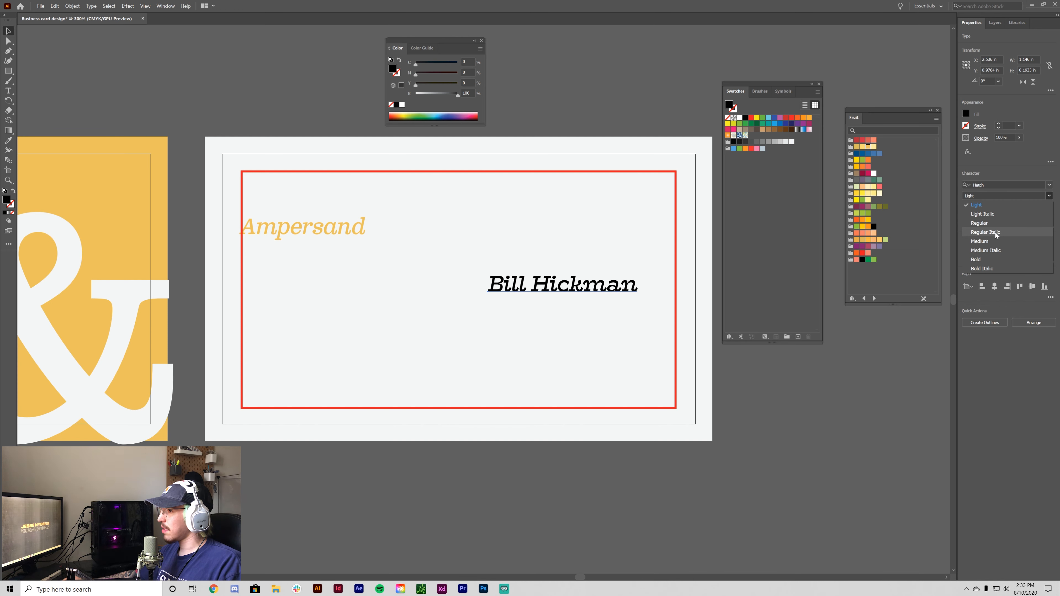
click(267, 256)
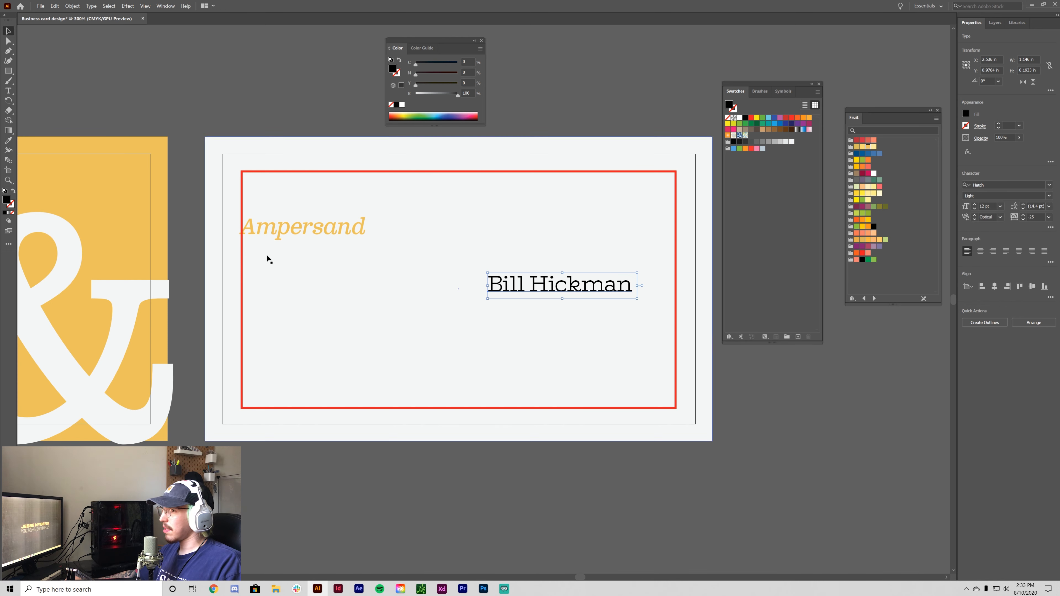
click(310, 231)
click(985, 185)
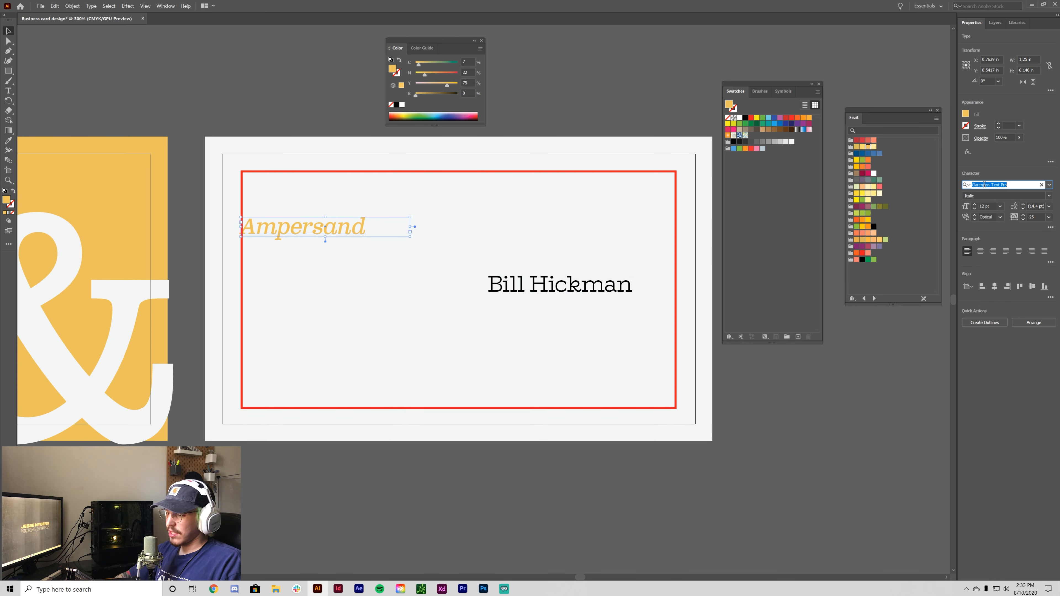
text(hatch)
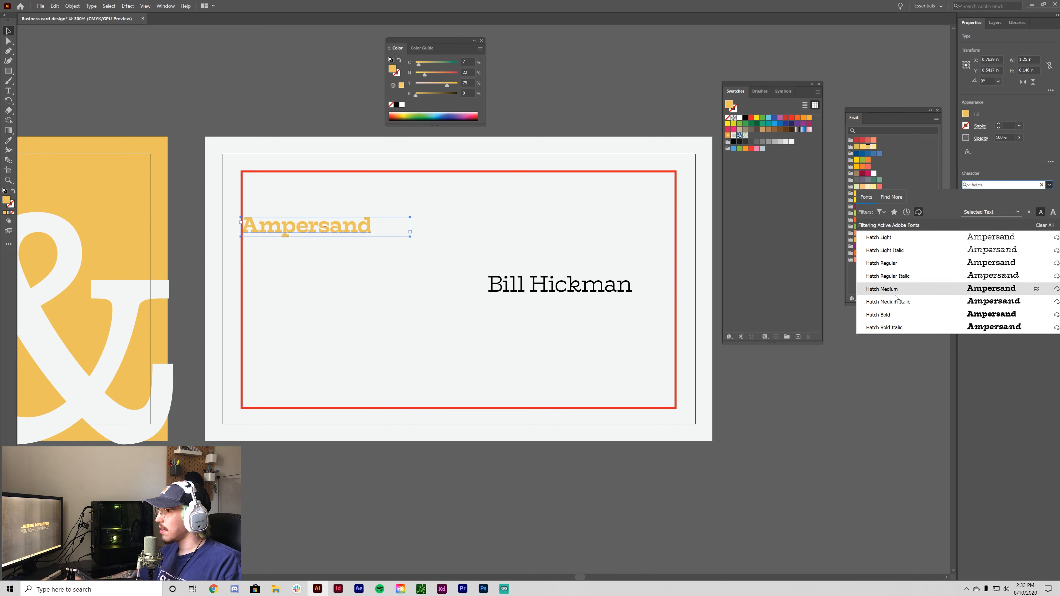
click(913, 303)
- Set the name line to 10 pt in Hatch Regular
click(593, 289)
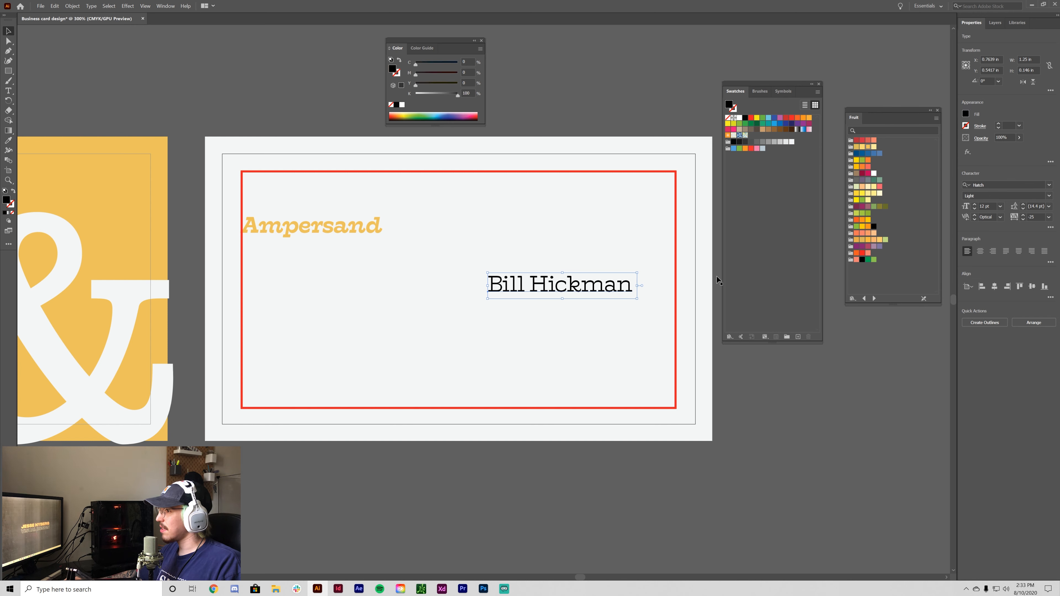
click(974, 210)
click(974, 209)
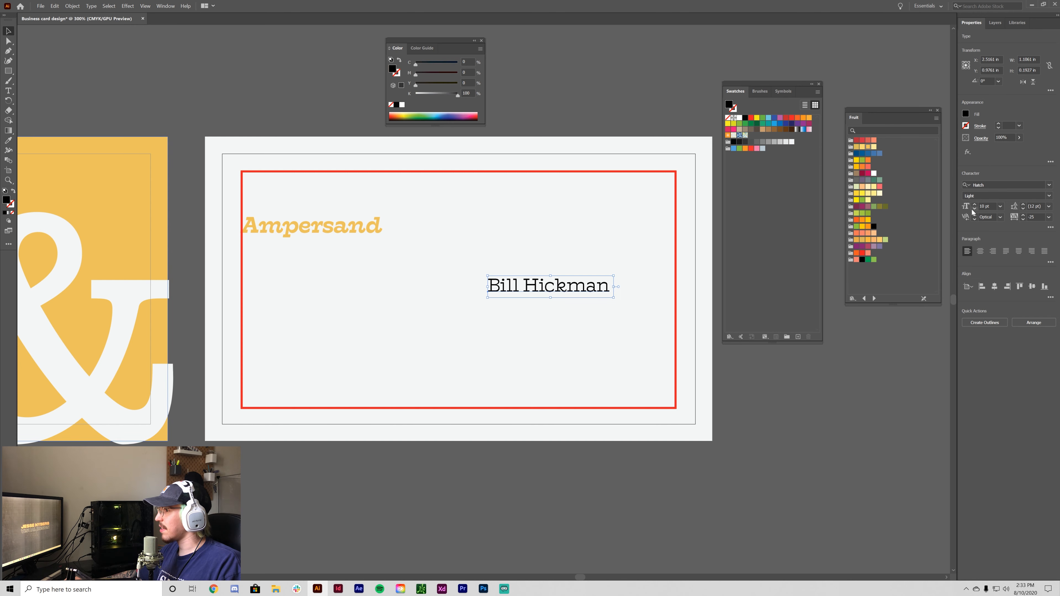
click(1050, 196)
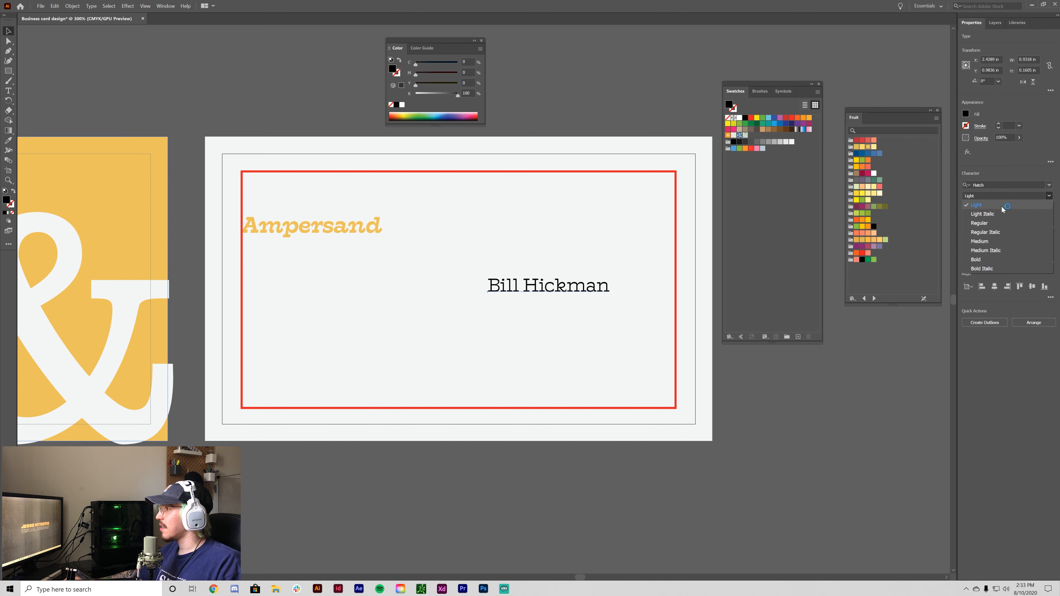
click(989, 224)
click(837, 458)
drag(837, 458, 706, 506)
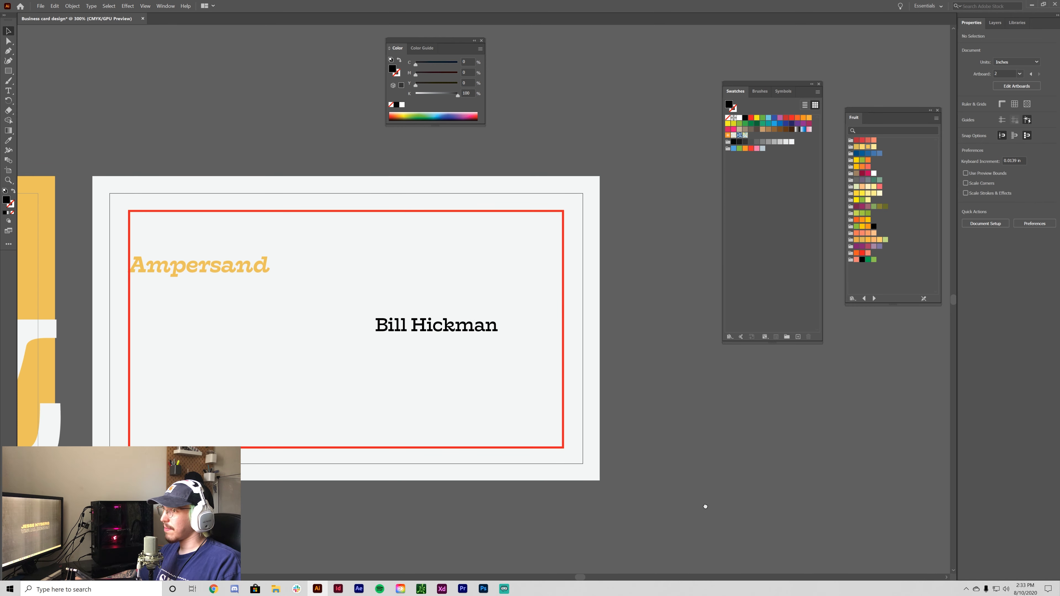
- Show the grid and drag the name flush against the red guide frame's right edge
click(437, 328)
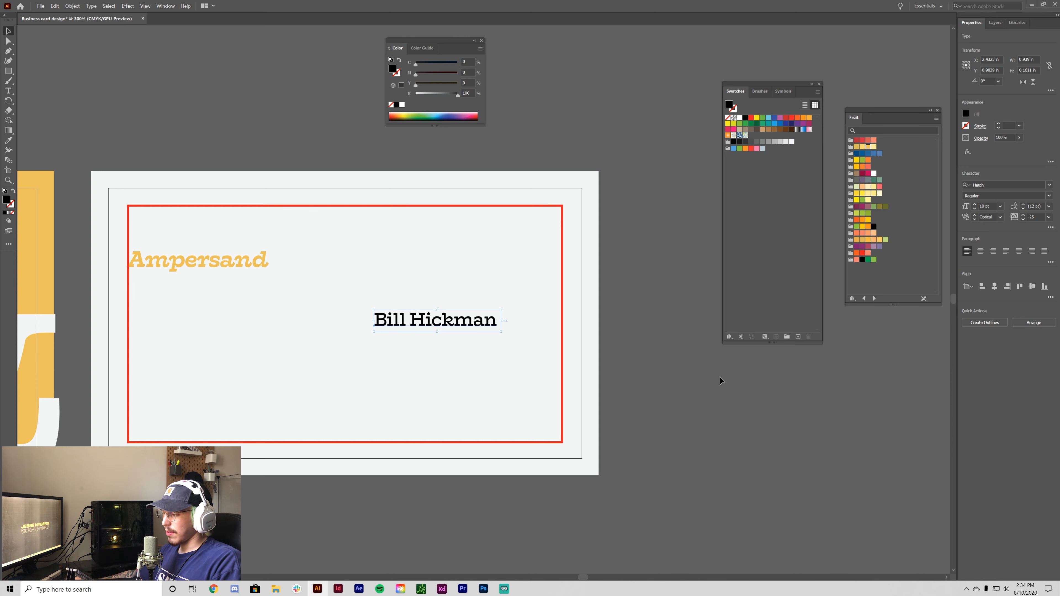
key(ctrl+apostrophe)
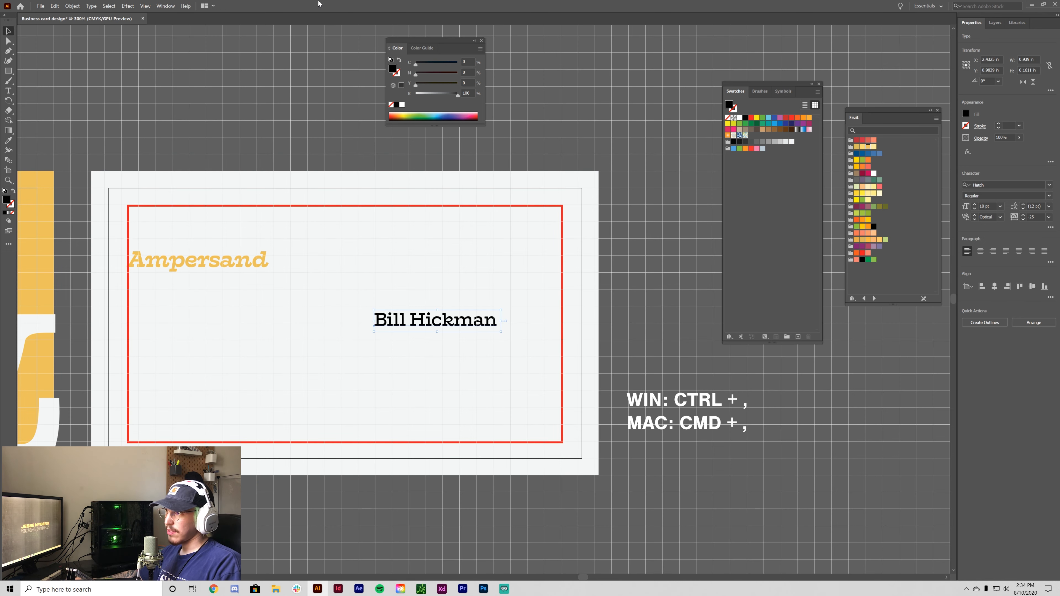
click(145, 6)
click(756, 486)
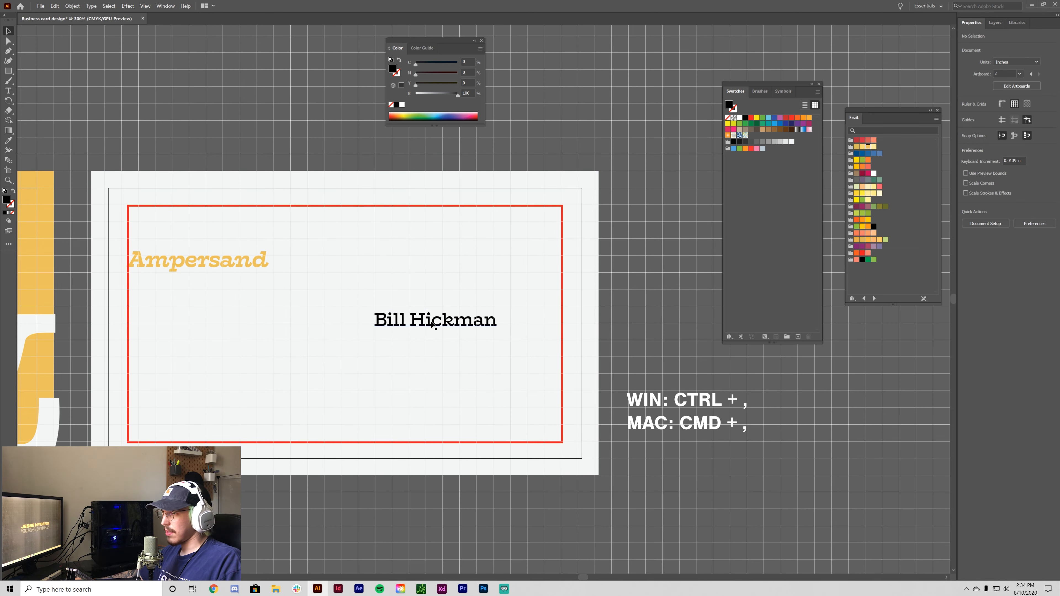
drag(431, 322, 506, 315)
click(178, 217)
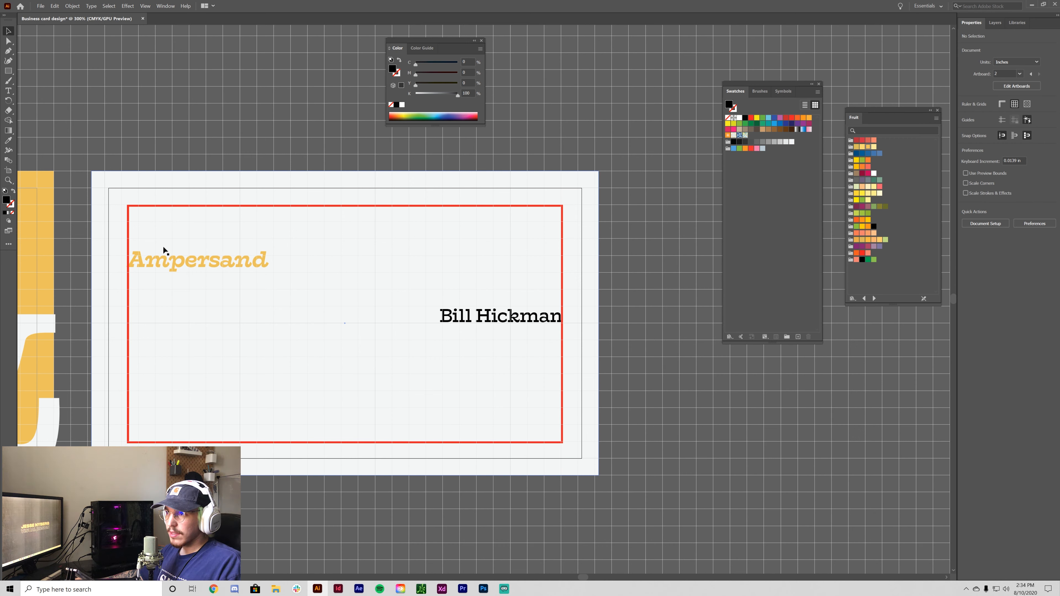
- Move the Ampersand heading down slightly on the card back
click(169, 261)
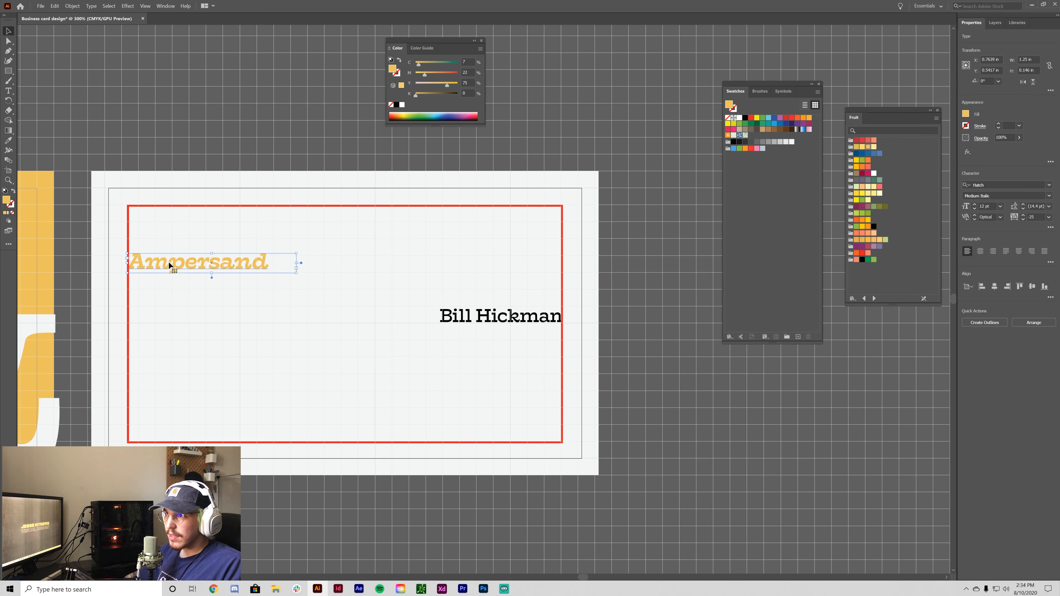
click(327, 334)
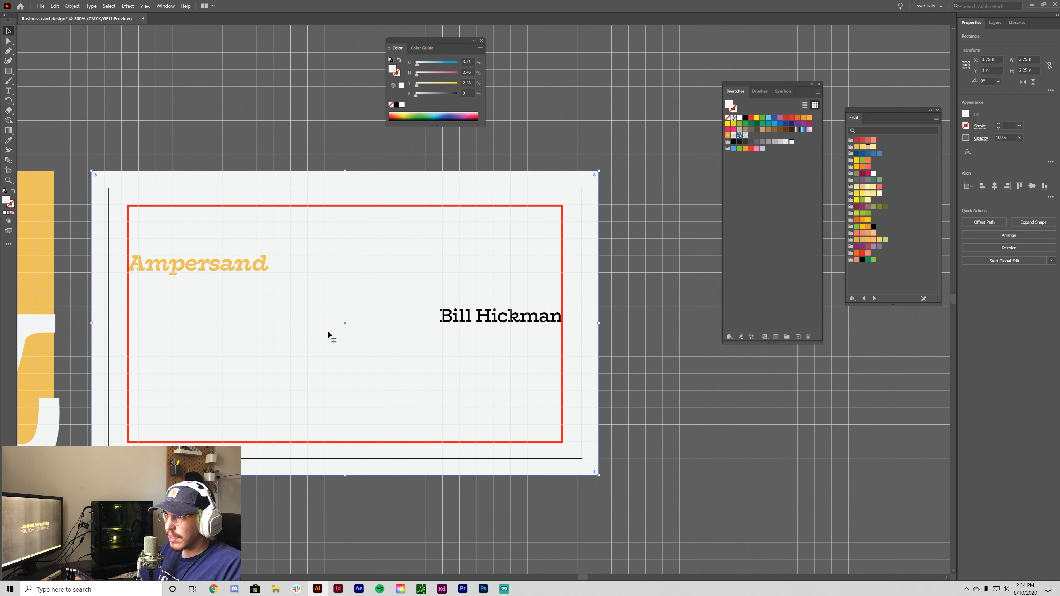
scroll(176, 252, up, 3)
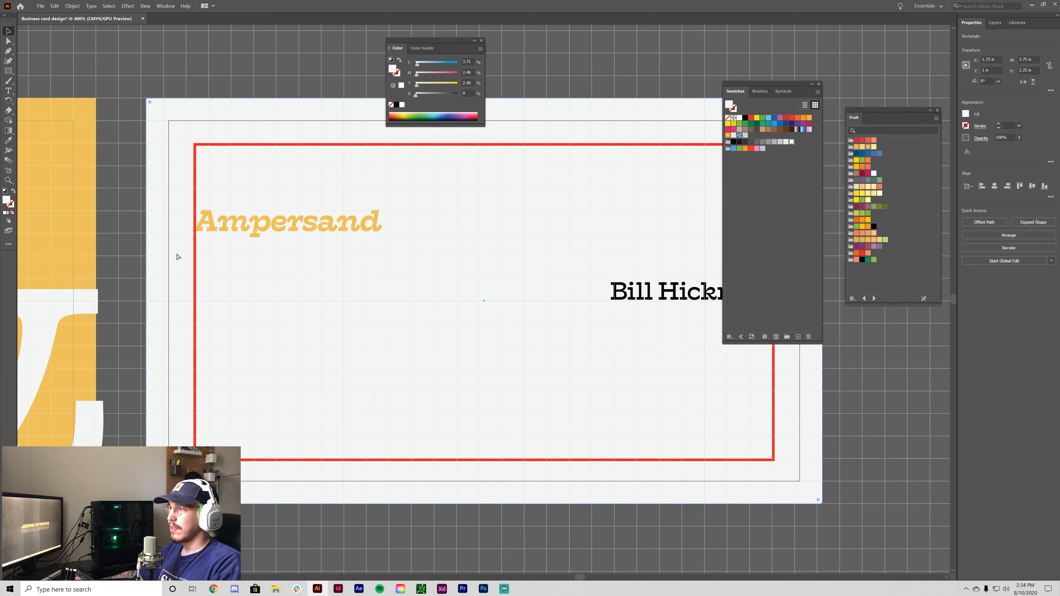
click(413, 294)
mouse_move(412, 292)
mouse_down()
mouse_move(414, 308)
mouse_move(420, 296)
mouse_up()
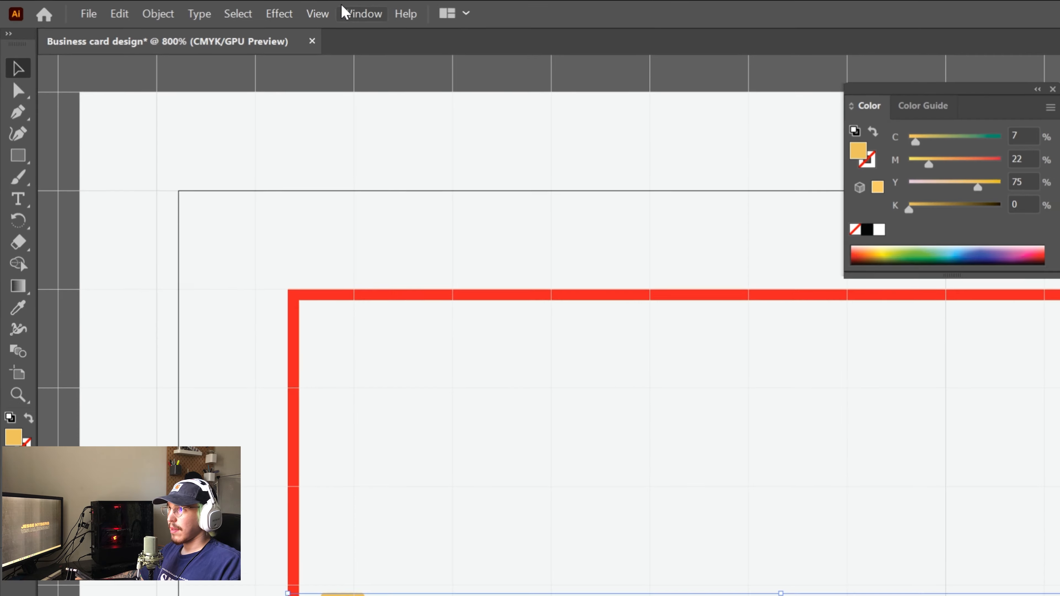
- Turn off View > Snap to Pixel and fine-tune the Ampersand heading's vertical position
click(318, 13)
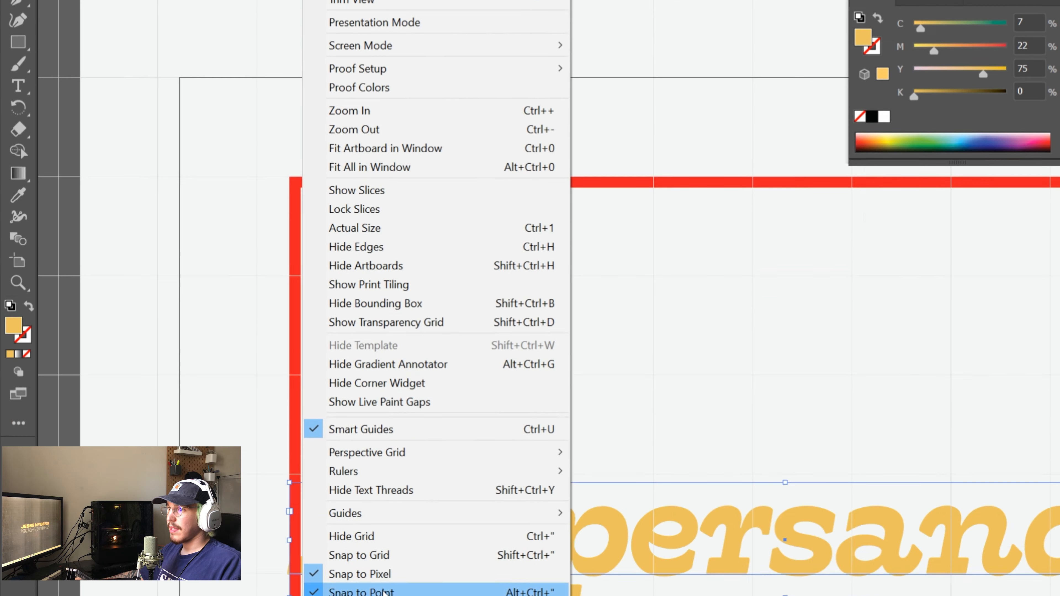
click(414, 464)
drag(732, 433, 737, 473)
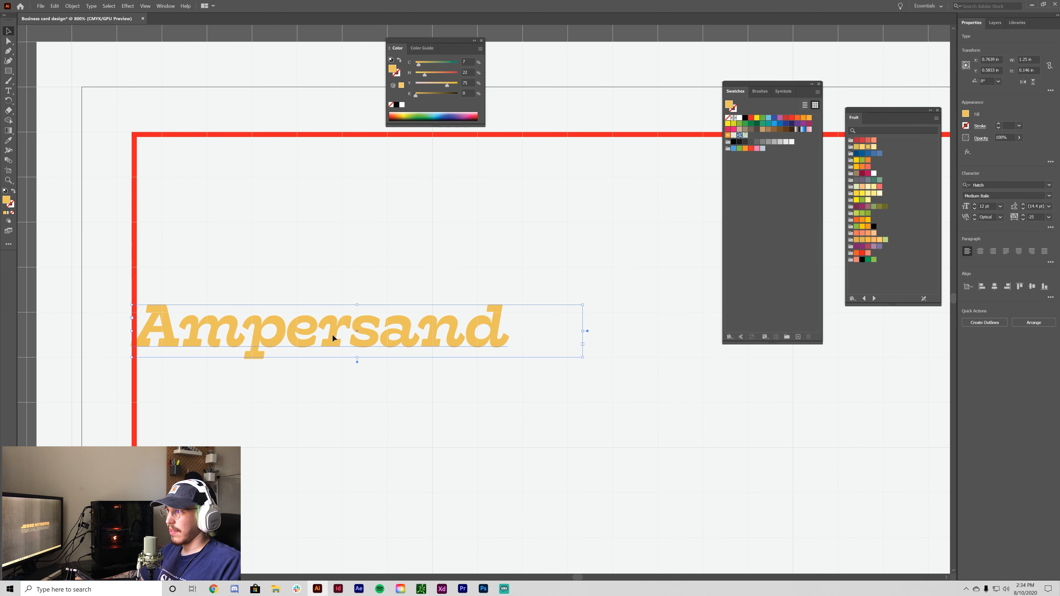
drag(340, 302, 339, 299)
- Show the rulers and place a horizontal guide at the Ampersand heading's top
click(427, 391)
key(ctrl+minus)
key(ctrl+minus)
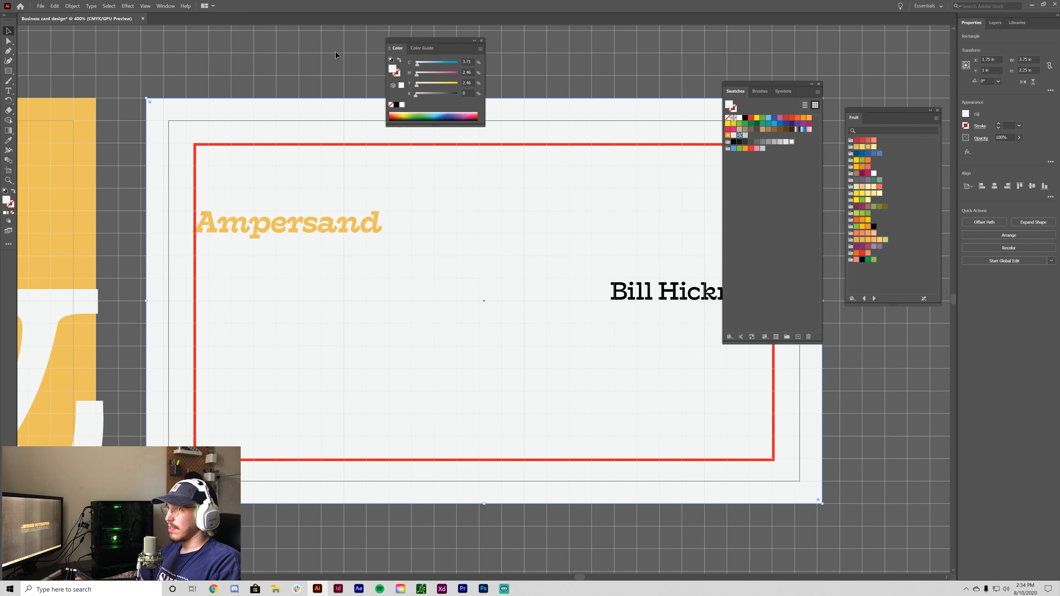
key(ctrl+r)
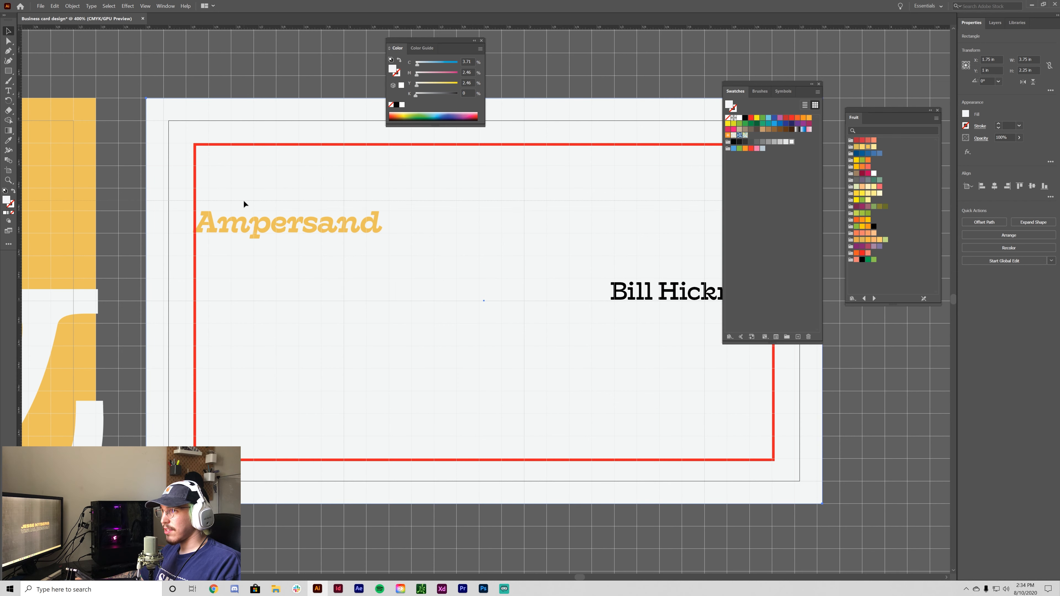
drag(244, 200, 244, 211)
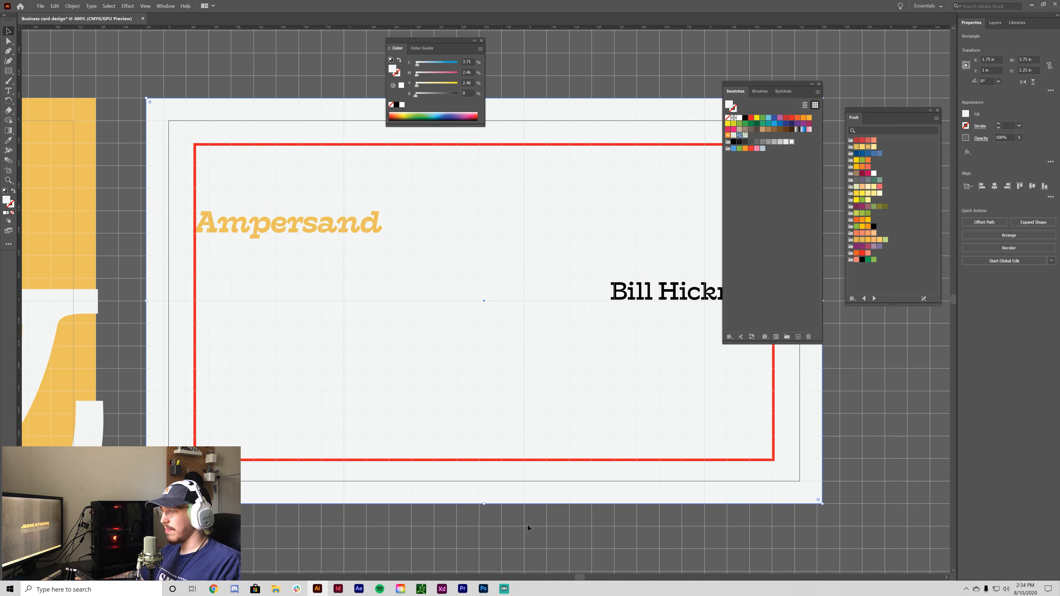
- Hide the document grid and zoom out to see both card sides
click(539, 511)
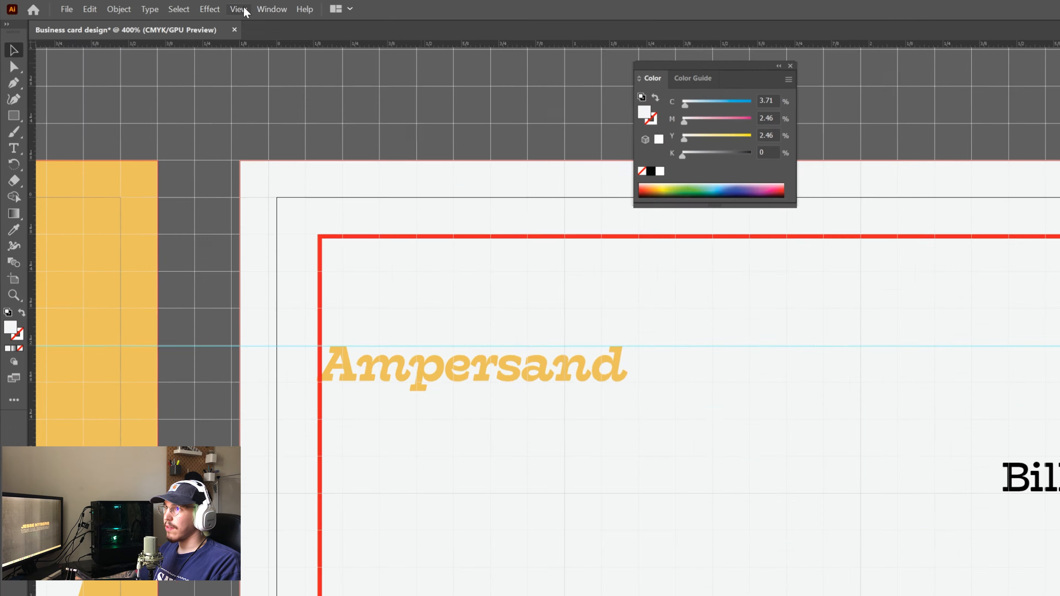
click(145, 6)
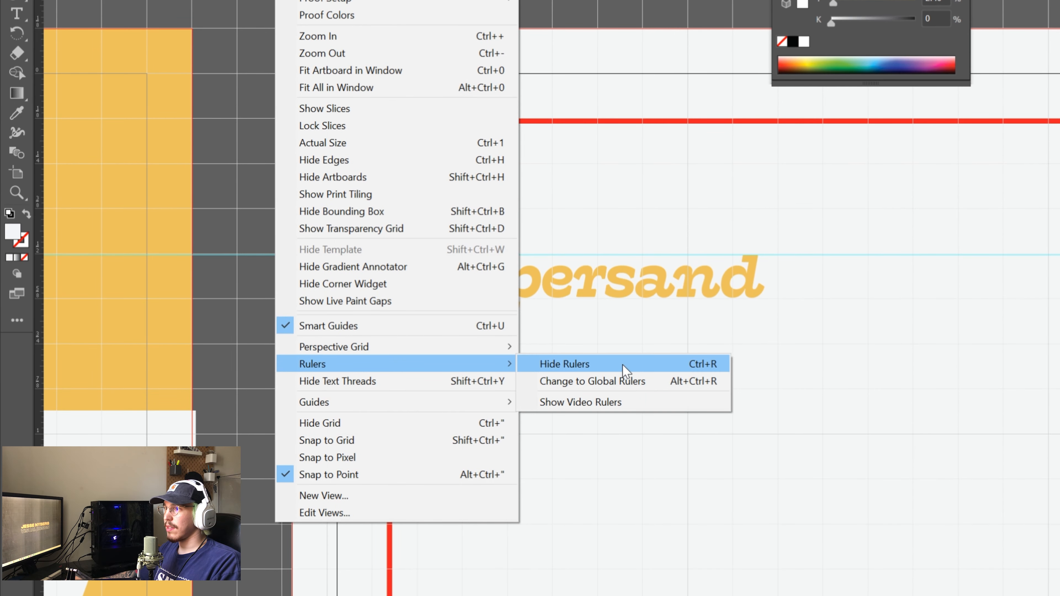
mouse_move(322, 569)
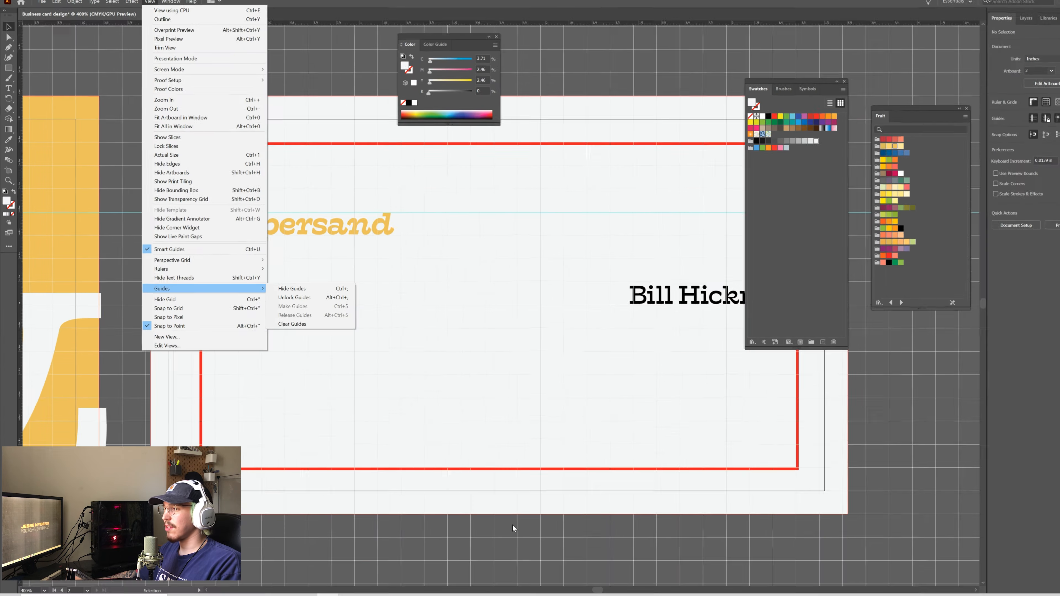
click(511, 553)
key(ctrl+minus)
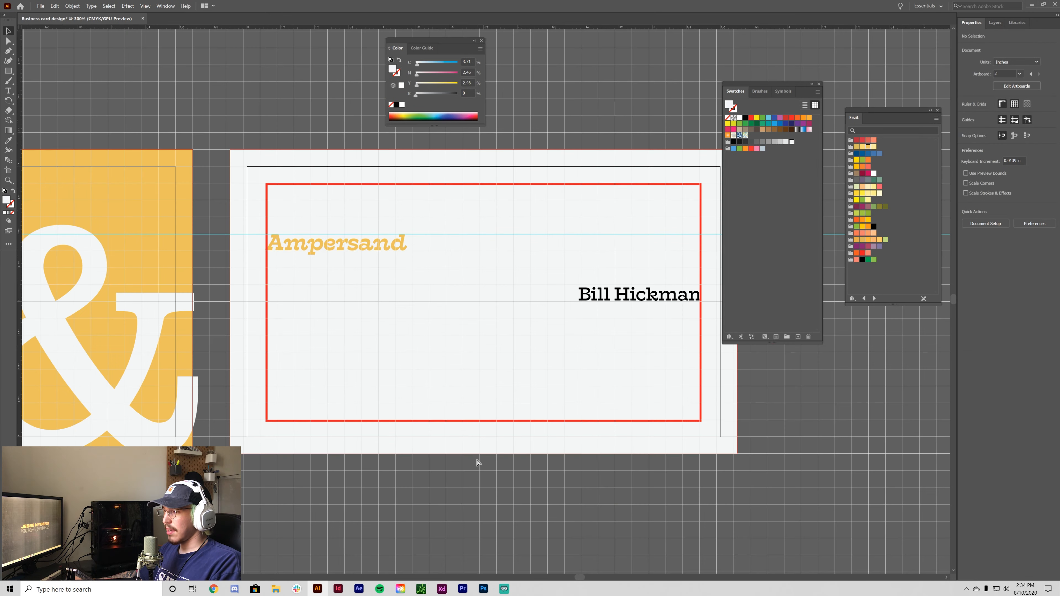
key(ctrl+apostrophe)
key(ctrl+minus)
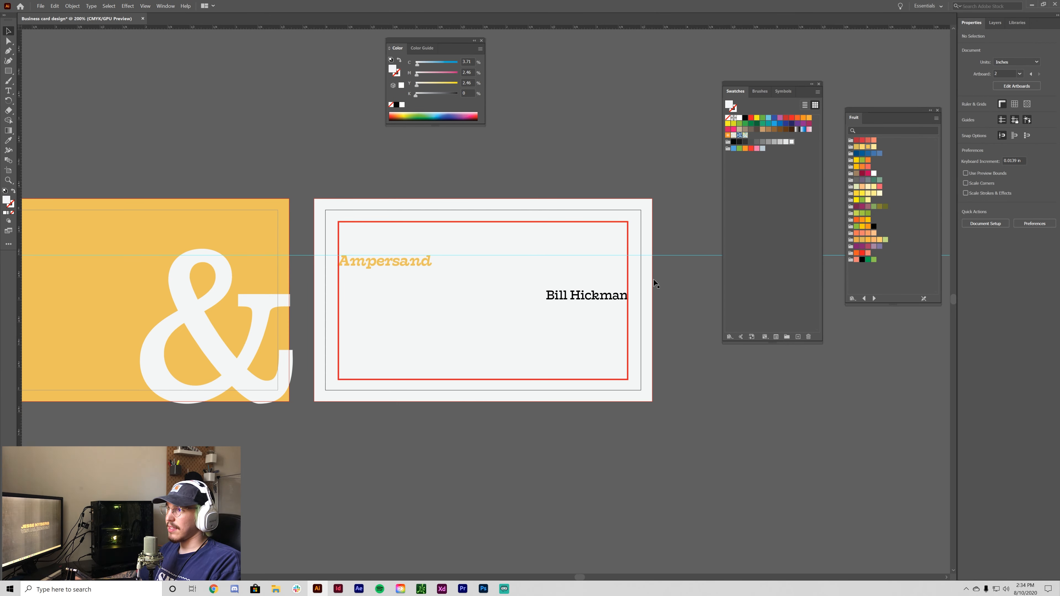
key(ctrl+minus)
key(ctrl+plus)
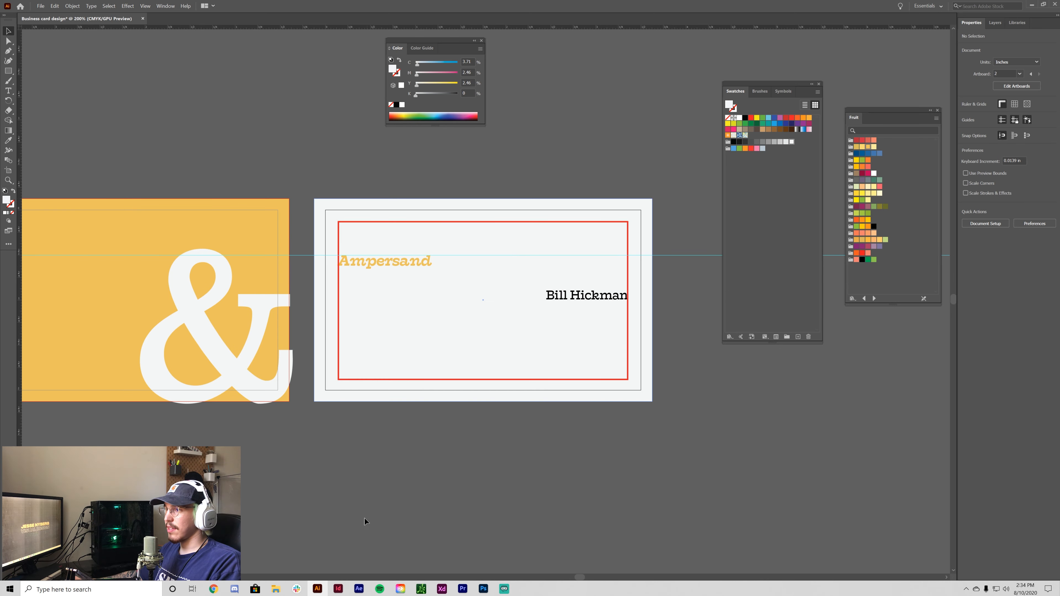
- Shrink the front card's large ampersand to about 1.65 in, aligning its top with the back heading
key(ctrl+plus)
drag(347, 515, 451, 510)
click(202, 260)
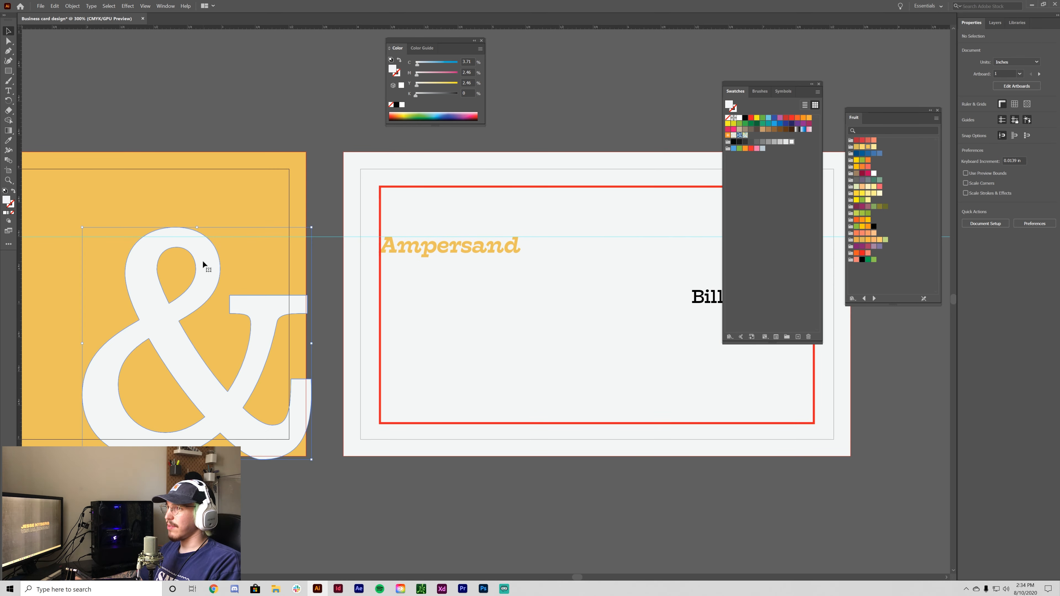
key(ctrl+minus)
key(ctrl+plus)
drag(582, 455, 368, 497)
click(315, 255)
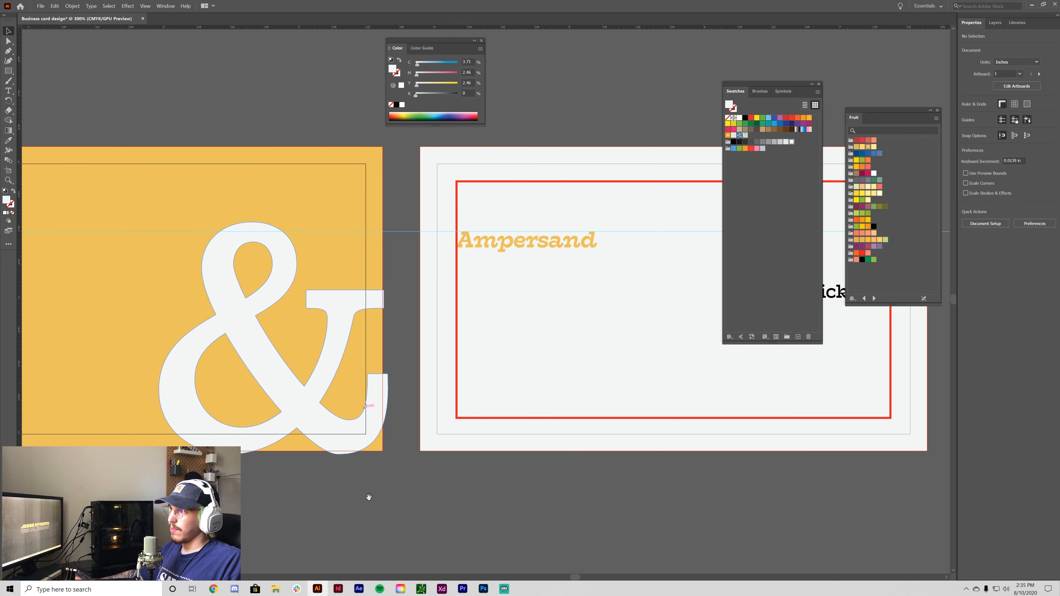
click(276, 242)
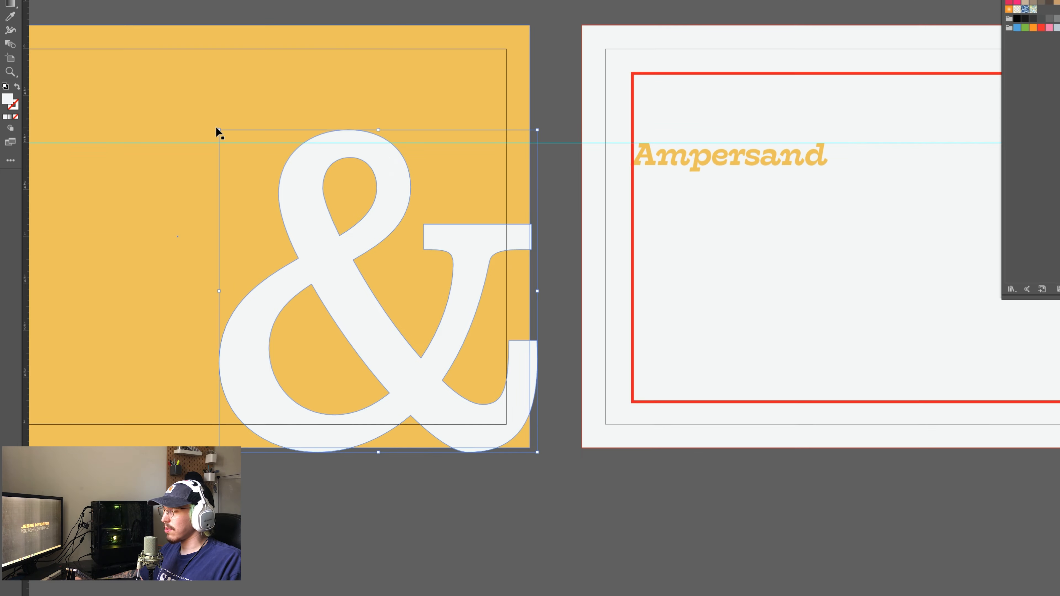
drag(158, 222, 169, 227)
drag(234, 134, 231, 131)
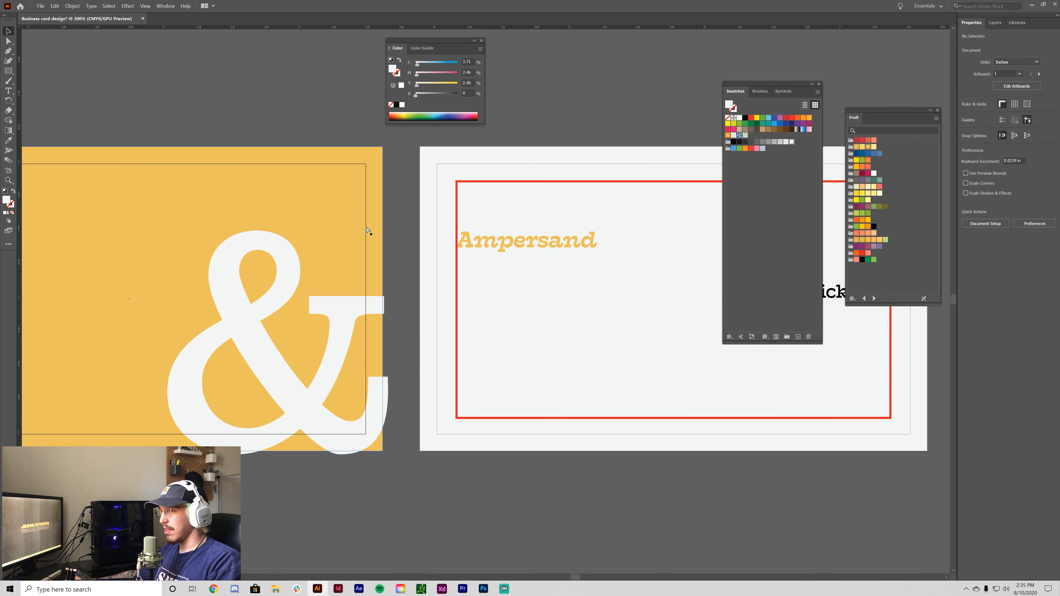
- Display the guides (Ctrl+;) across both card artboards
key(ctrl+minus)
key(ctrl+minus)
key(ctrl+equal)
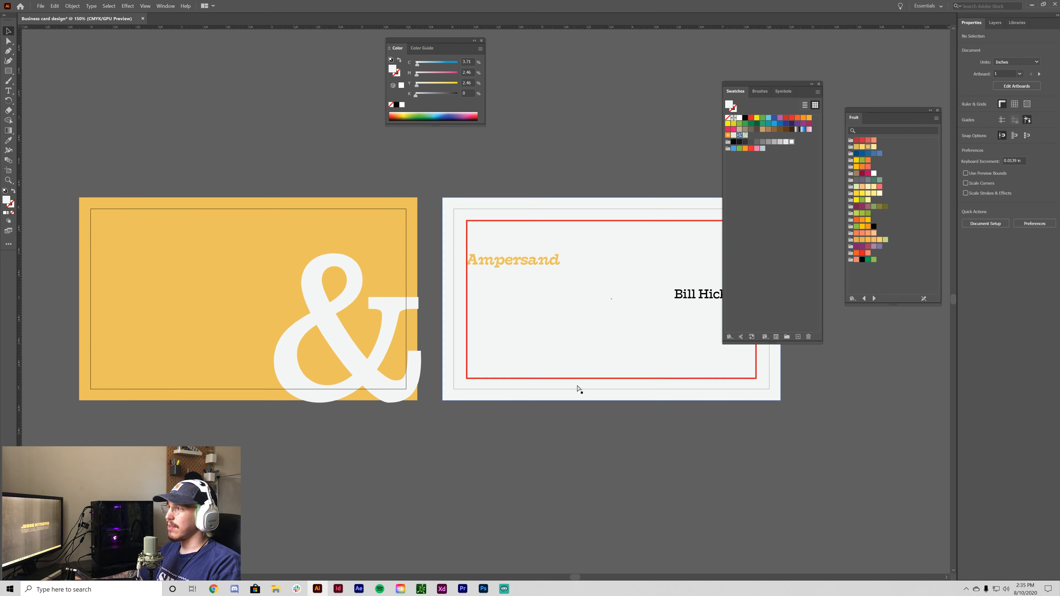
key(ctrl+equal)
drag(632, 445, 427, 393)
key(ctrl+minus)
key(ctrl+equal)
key(ctrl+minus)
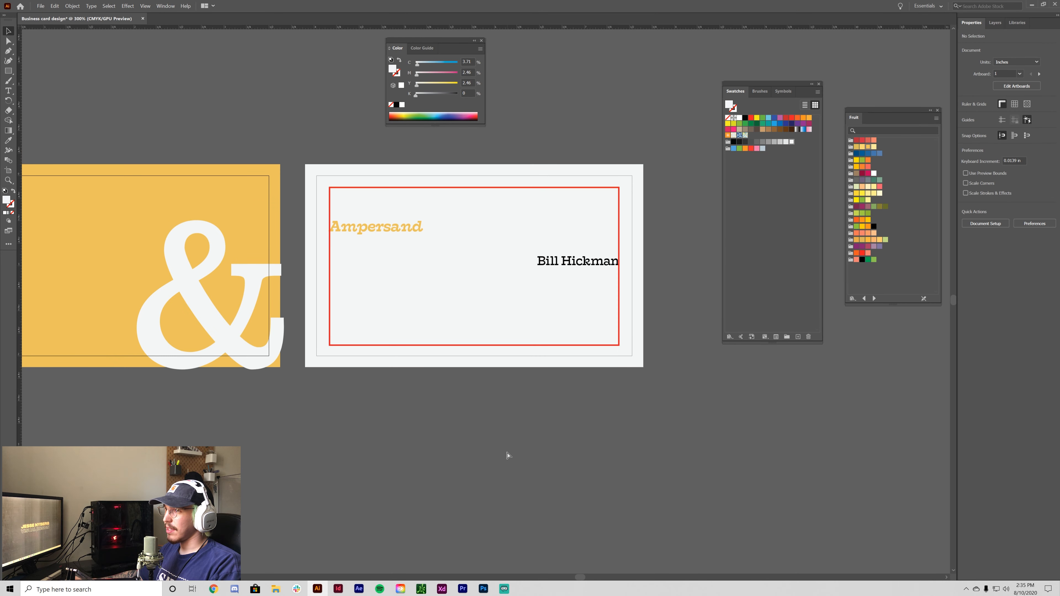
key(ctrl+semicolon)
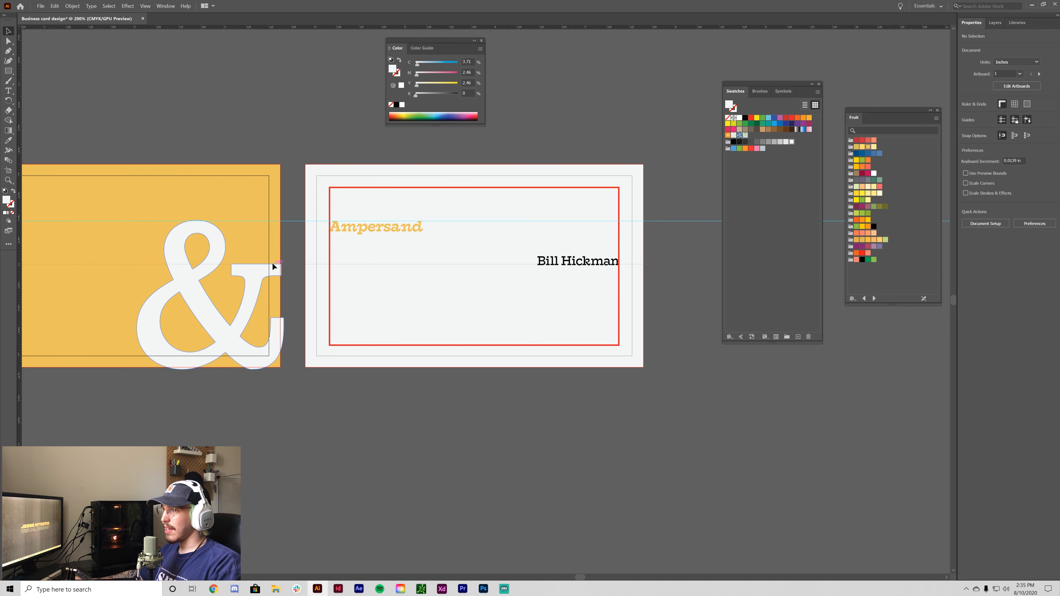
- Add a horizontal guide on the card back and set the cardholder's name baseline on it
drag(272, 264, 273, 264)
key(ctrl+equal)
key(ctrl+equal)
drag(664, 350, 458, 460)
key(ctrl+equal)
key(ctrl+equal)
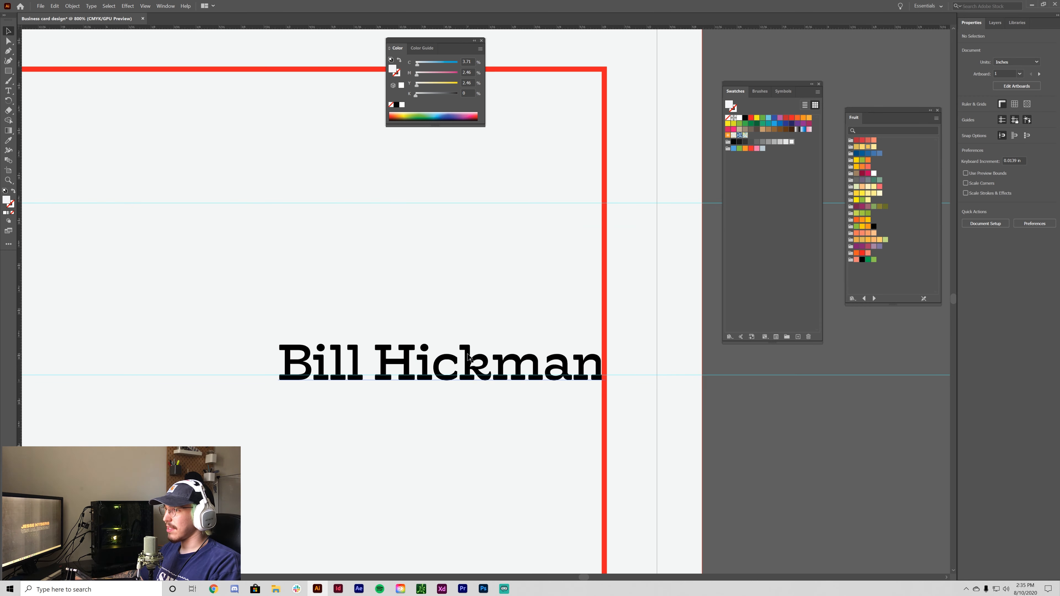
click(469, 364)
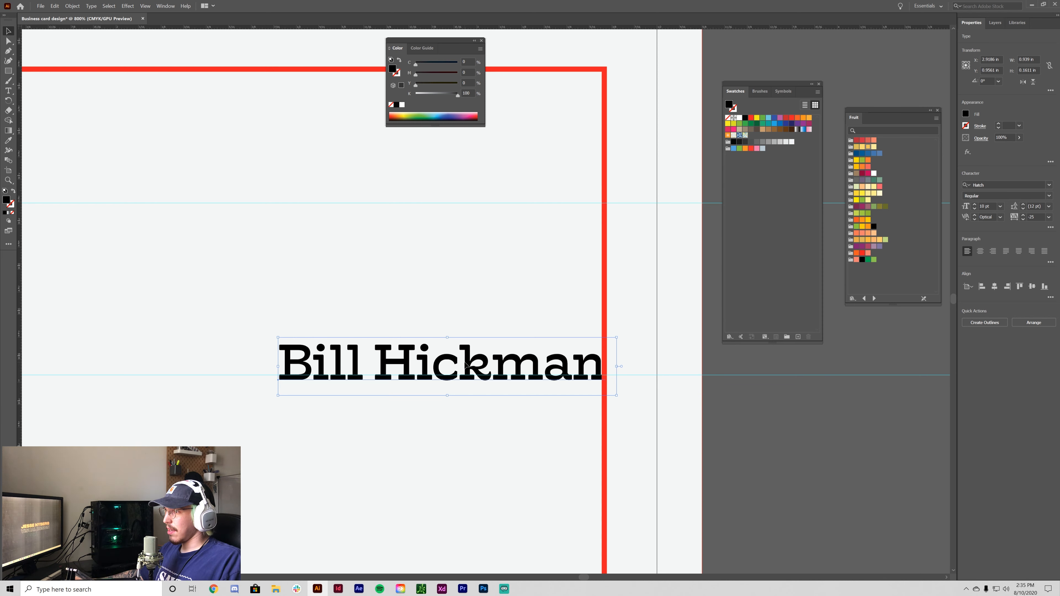
drag(469, 363, 469, 358)
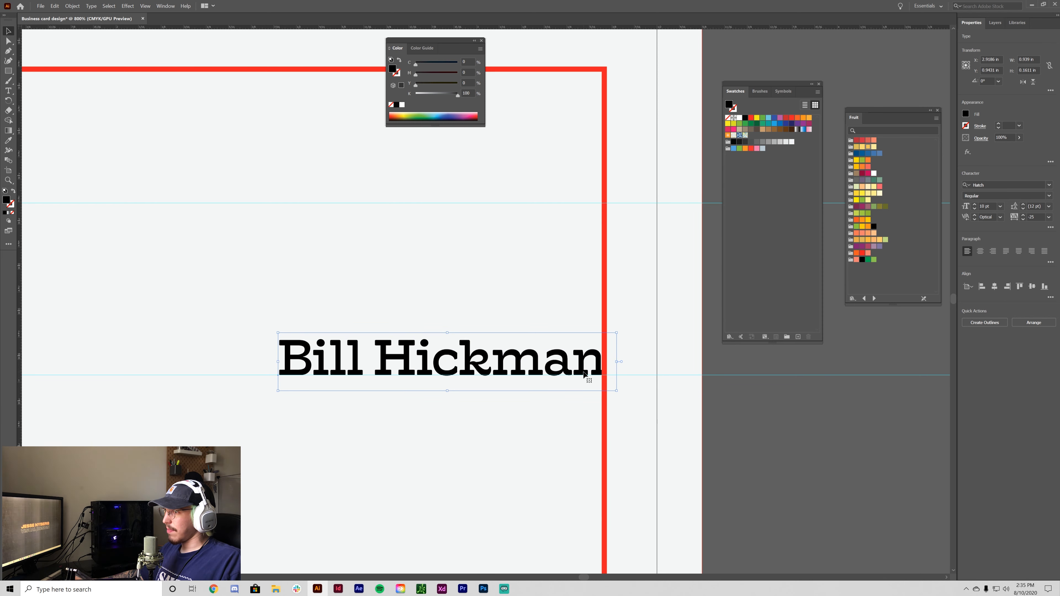
drag(587, 374, 581, 373)
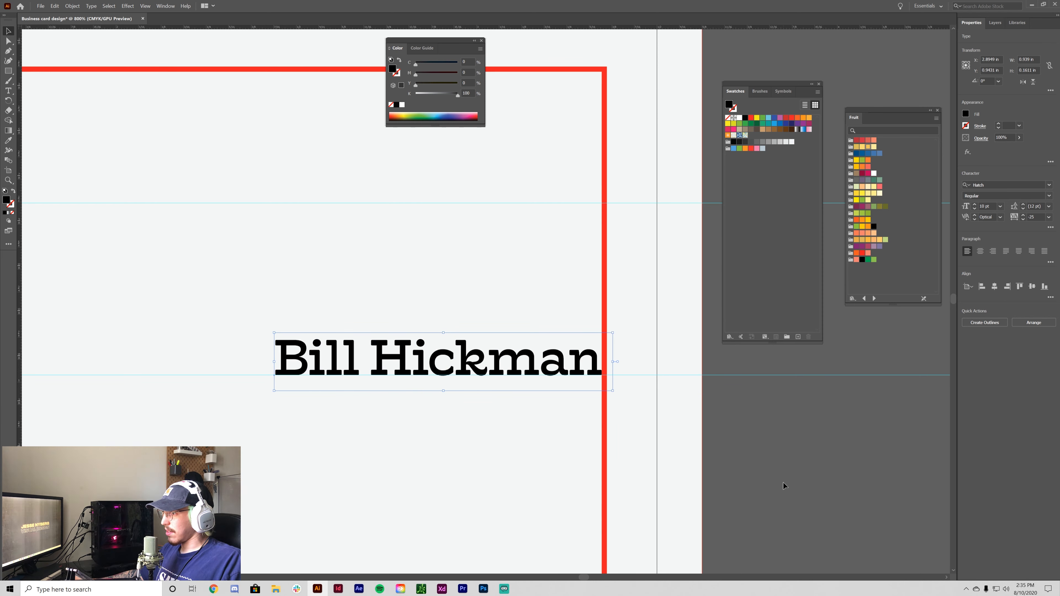
click(786, 488)
- Zoom and pan out to review the whole card back with the aligned name
drag(193, 306, 790, 443)
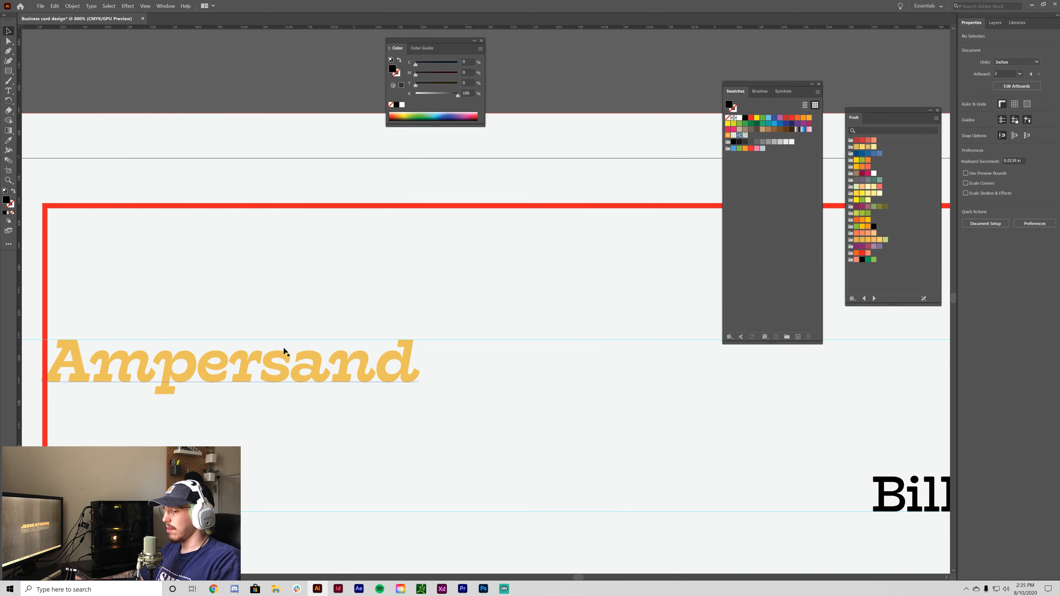
key(ctrl+minus)
key(ctrl+minus)
key(ctrl+minus)
drag(524, 545, 433, 528)
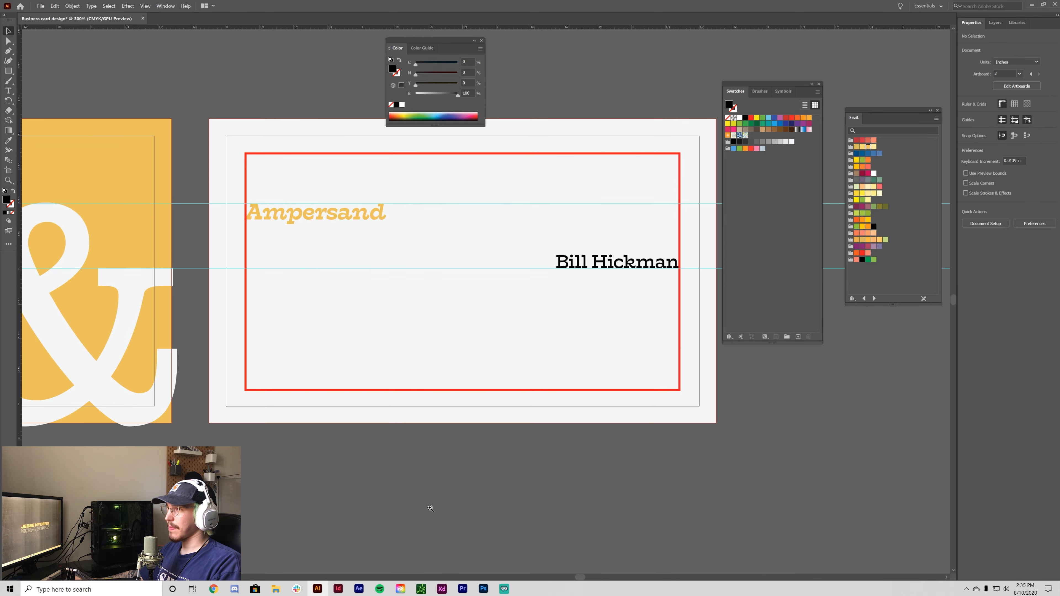
key(ctrl+minus)
key(ctrl+plus)
drag(633, 348, 557, 343)
key(ctrl+plus)
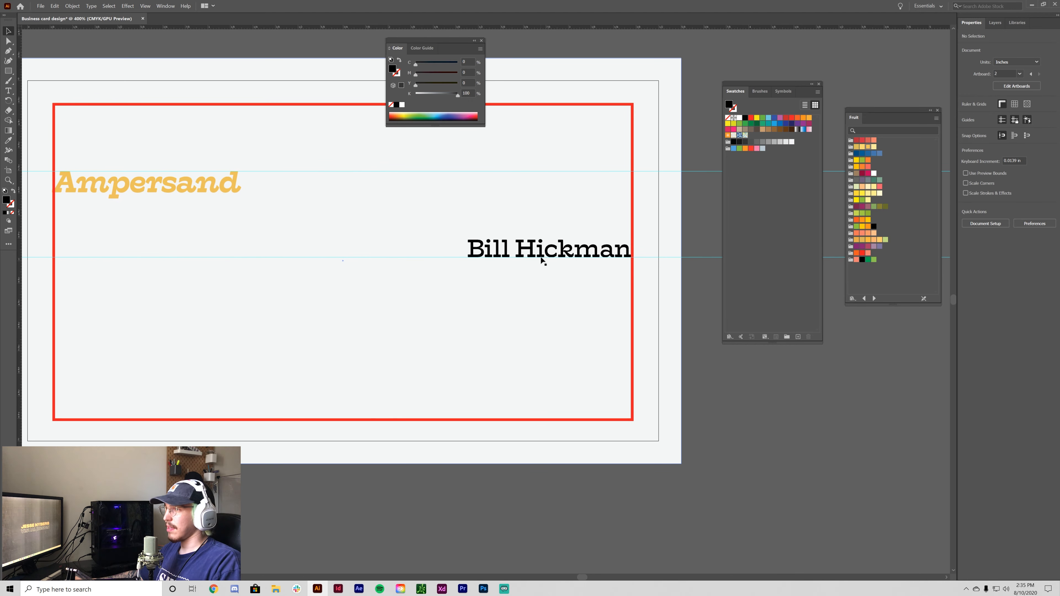
key(ctrl+plus)
key(ctrl+minus)
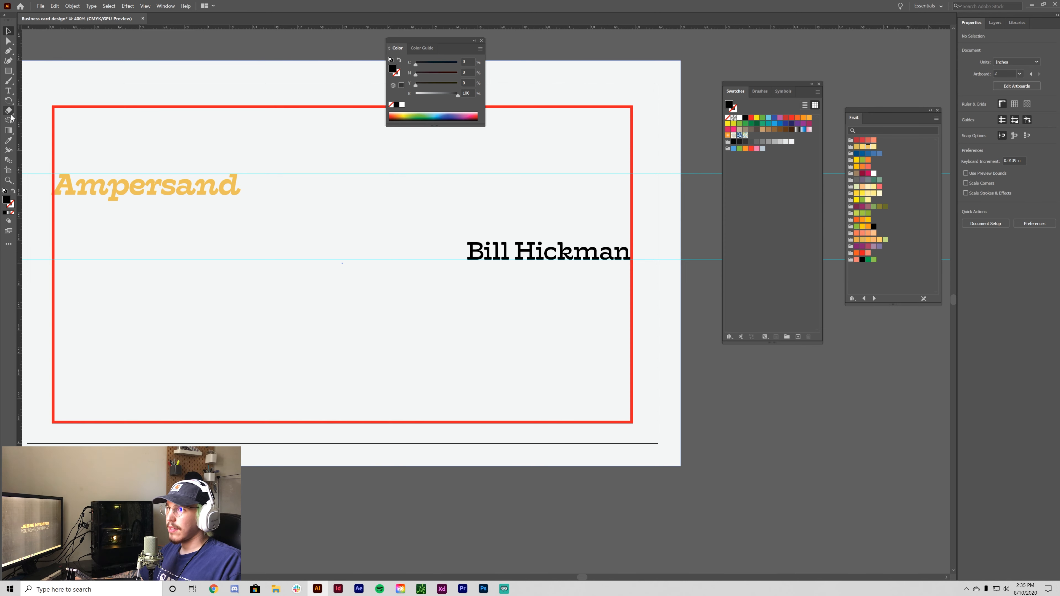
- Draw an area text block below the name and set its text to 6 pt
click(8, 90)
drag(450, 285, 621, 386)
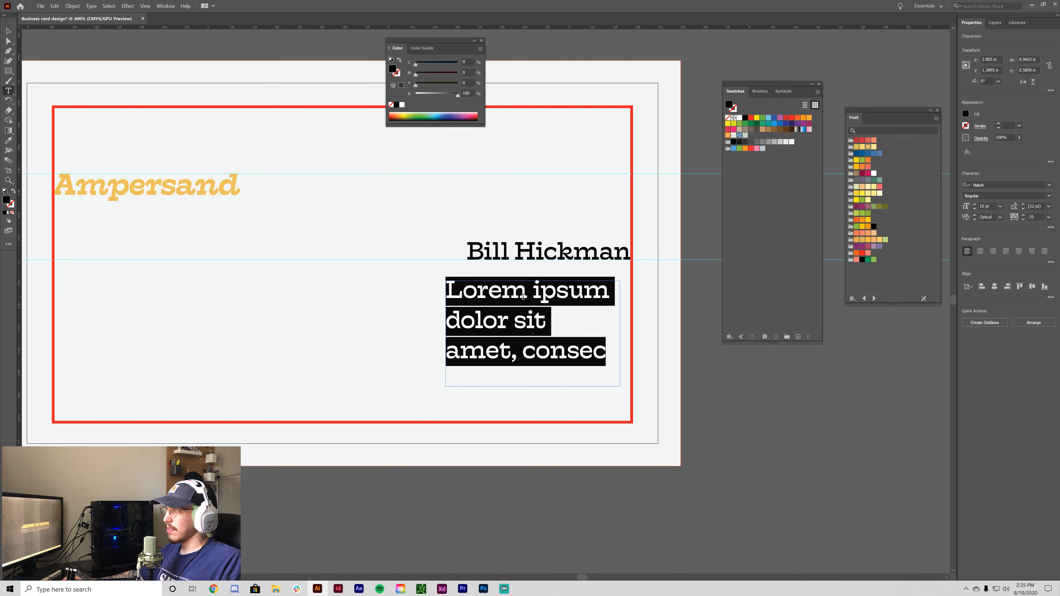
click(976, 209)
click(976, 209)
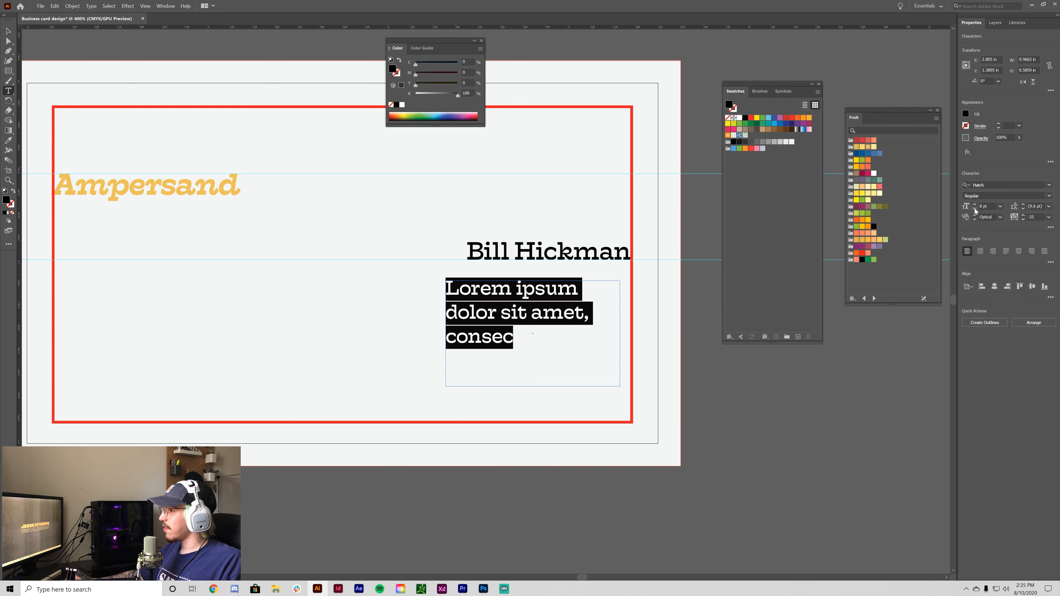
click(976, 208)
click(975, 209)
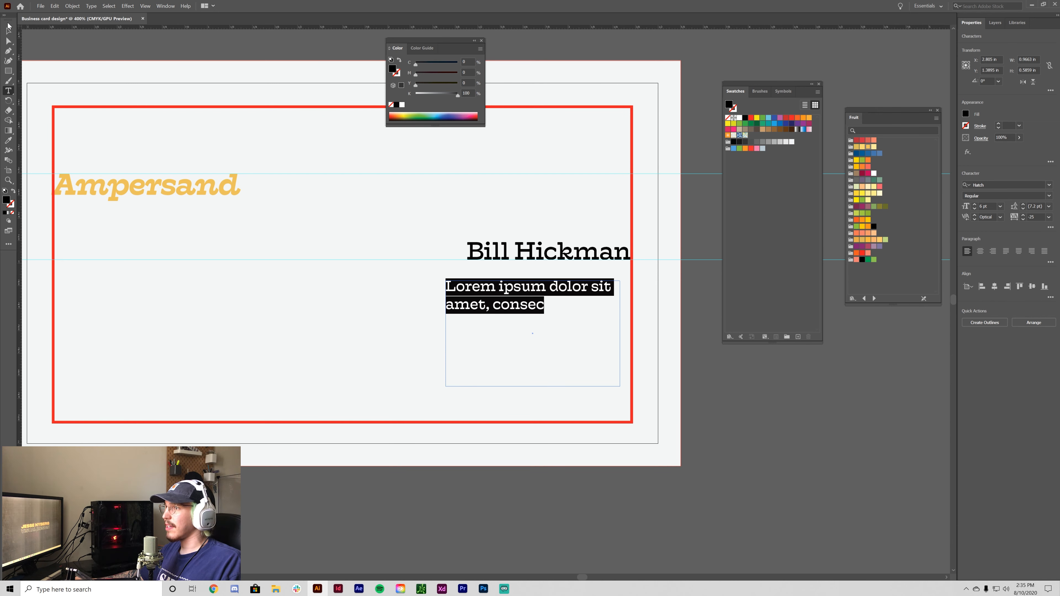
key(Escape)
- Reduce the cardholder's name to 8 pt and move it back against the right margin
click(522, 256)
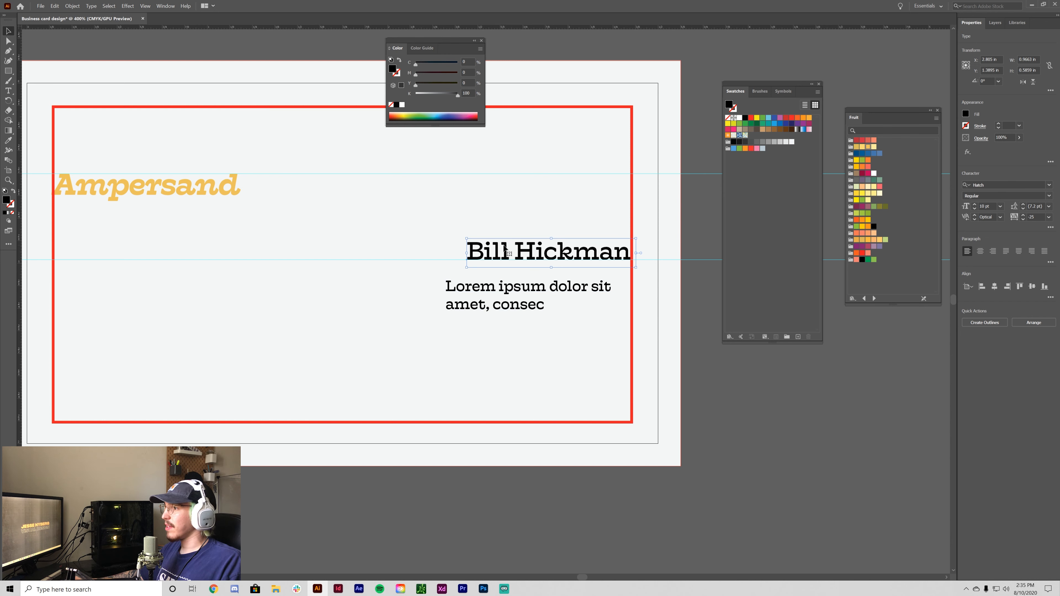
click(975, 209)
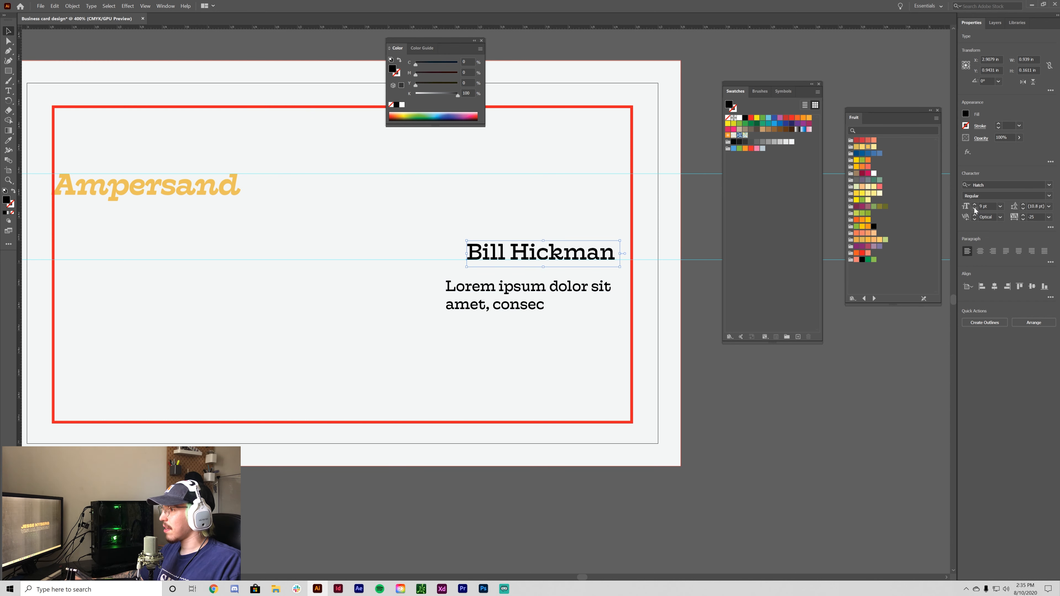
click(975, 209)
mouse_move(568, 255)
mouse_down()
mouse_move(527, 260)
mouse_move(553, 260)
mouse_up()
click(697, 415)
- Move the placeholder text block left and down, then place the cursor inside it
click(522, 308)
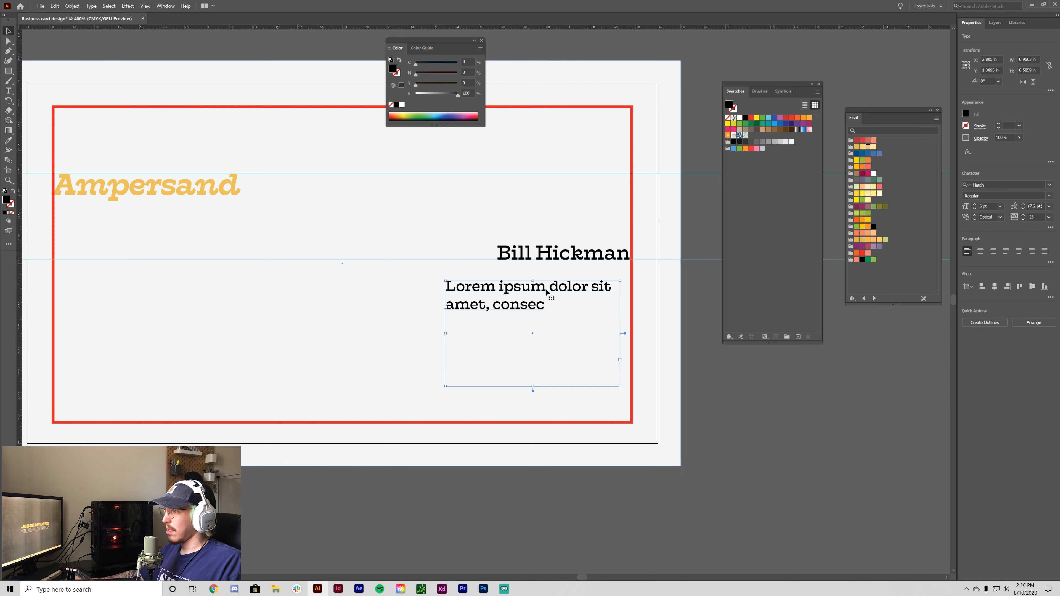
drag(522, 308, 468, 319)
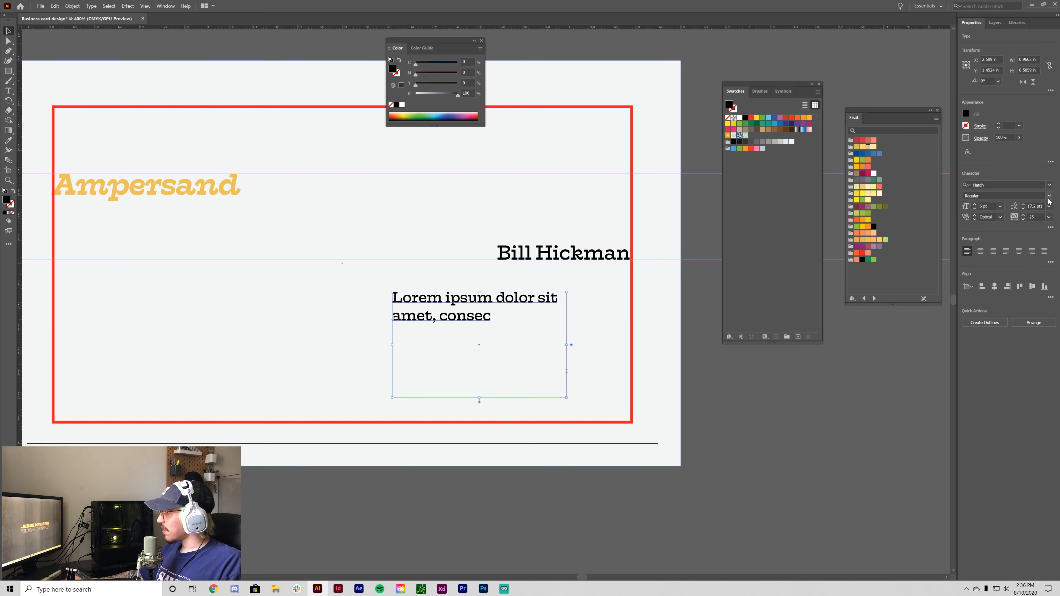
scroll(1049, 201, up, 2)
key(ctrl+plus)
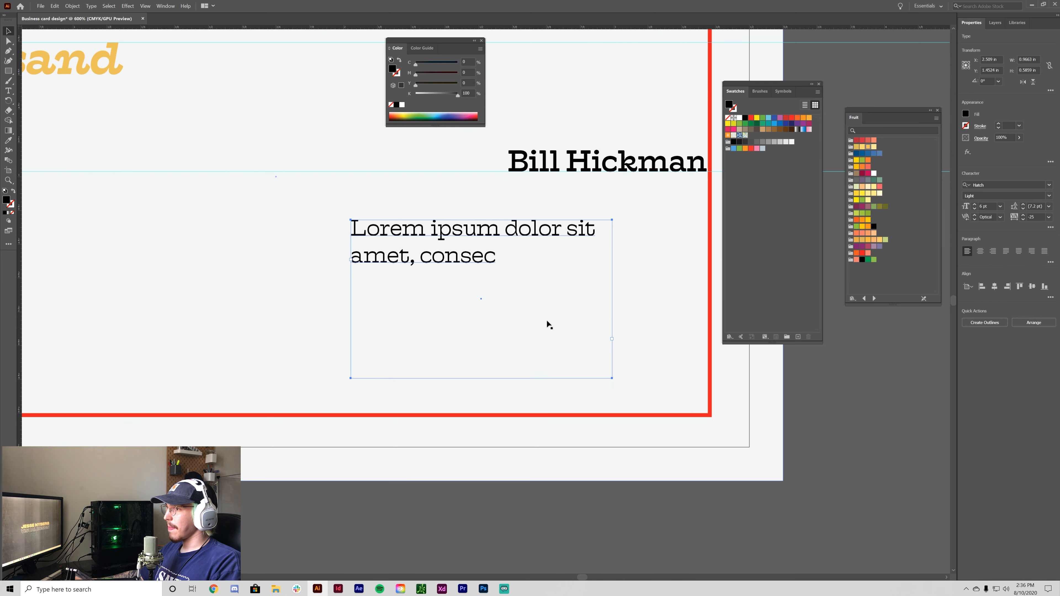
scroll(450, 274, up, 3)
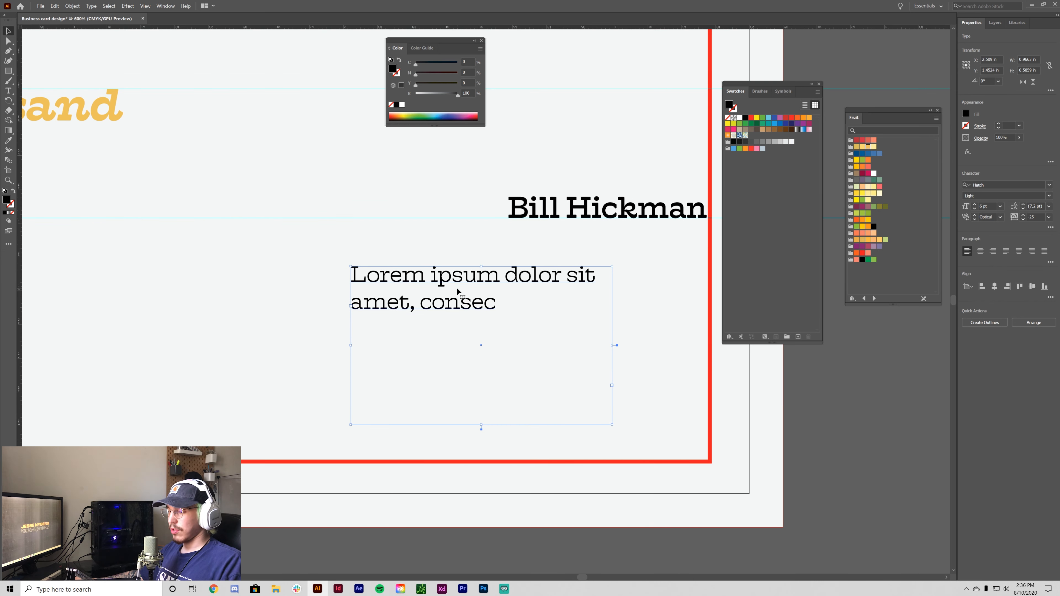
key(t)
click(495, 305)
- Clear the placeholder text and type trial labels 'Tel.' and 'E.' on separate lines
key(ctrl+a)
key(BackSpace)
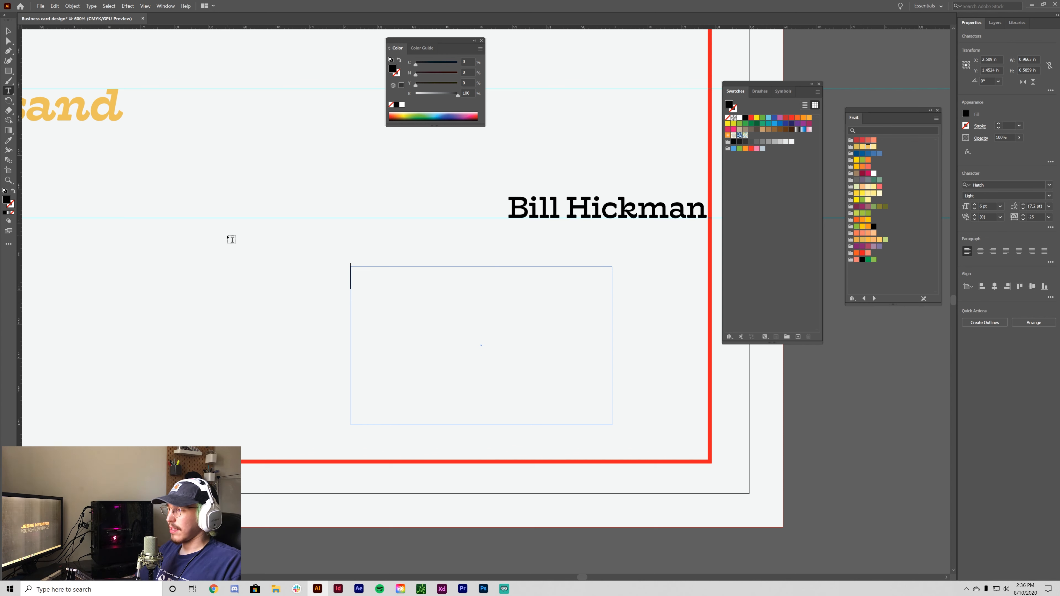
text(Tel)
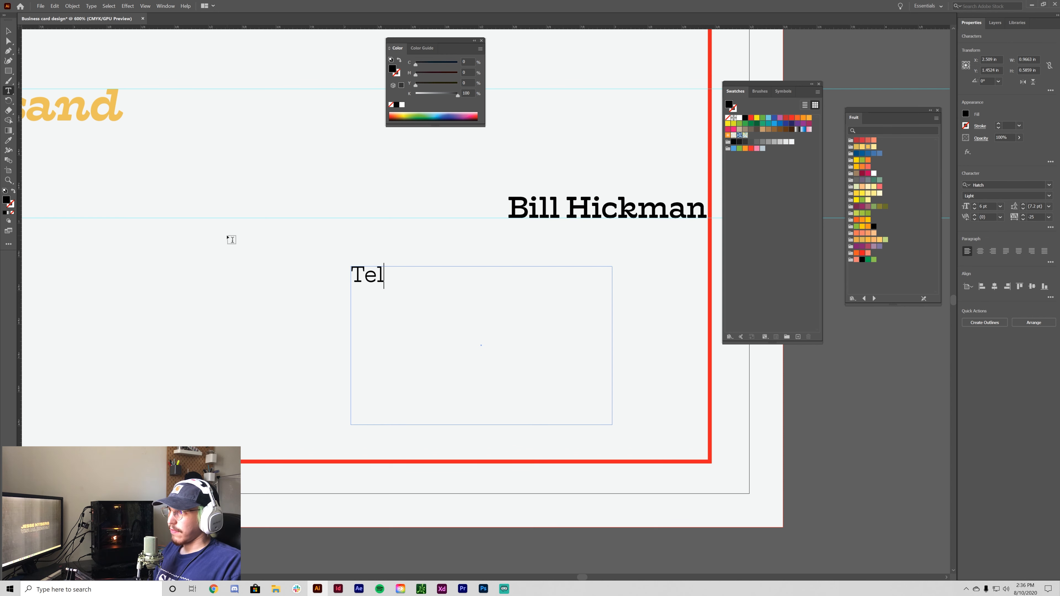
key(BackSpace)
key(BackSpace)
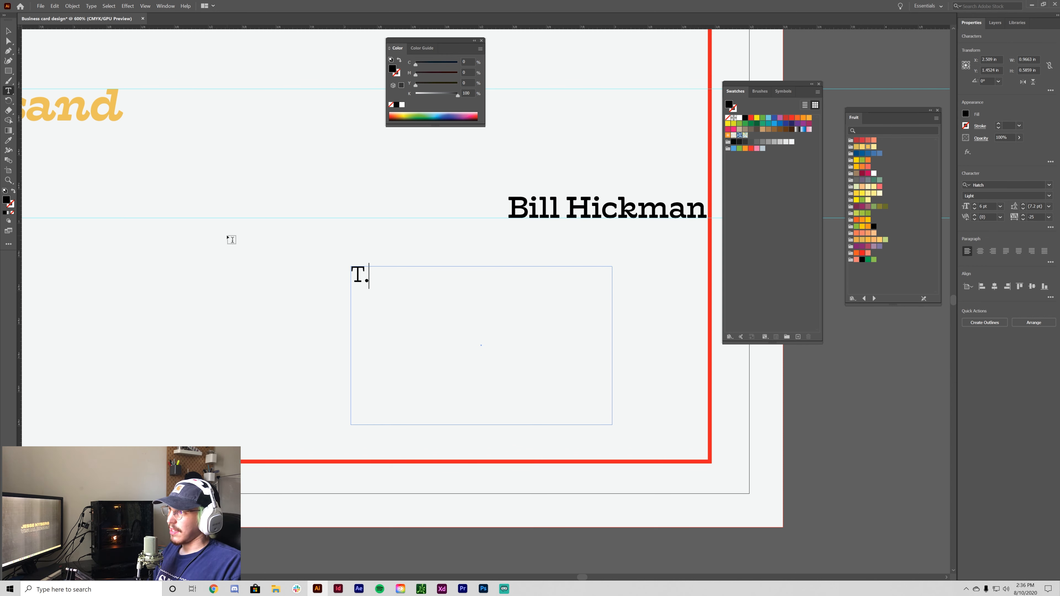
text(.)
key(Return)
text(E)
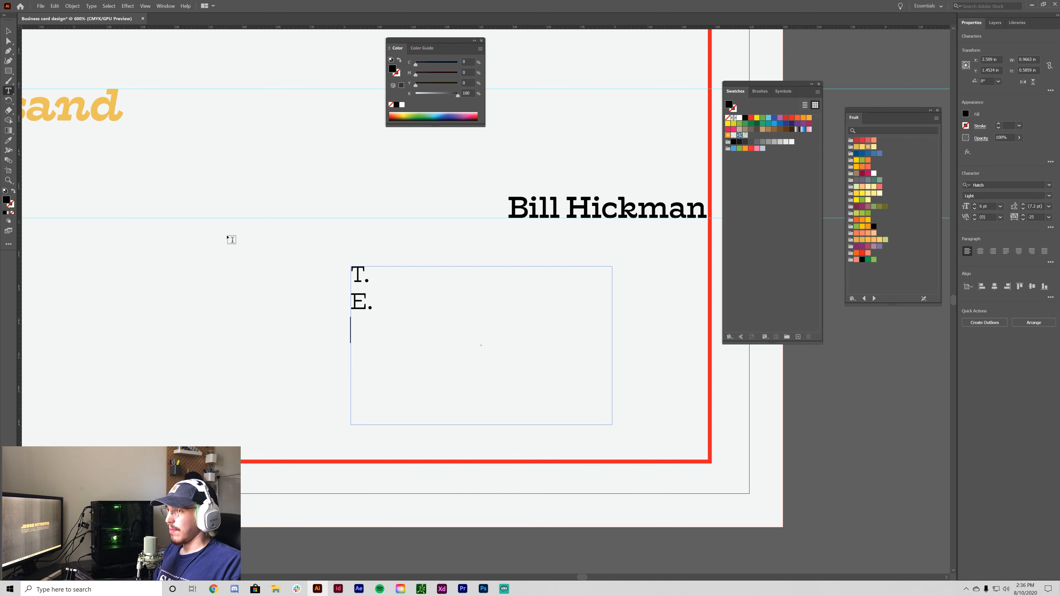
text(.)
key(Return)
- Remove the trial W, E. and @ labels and retype the first label as 'Tel:'
text(W)
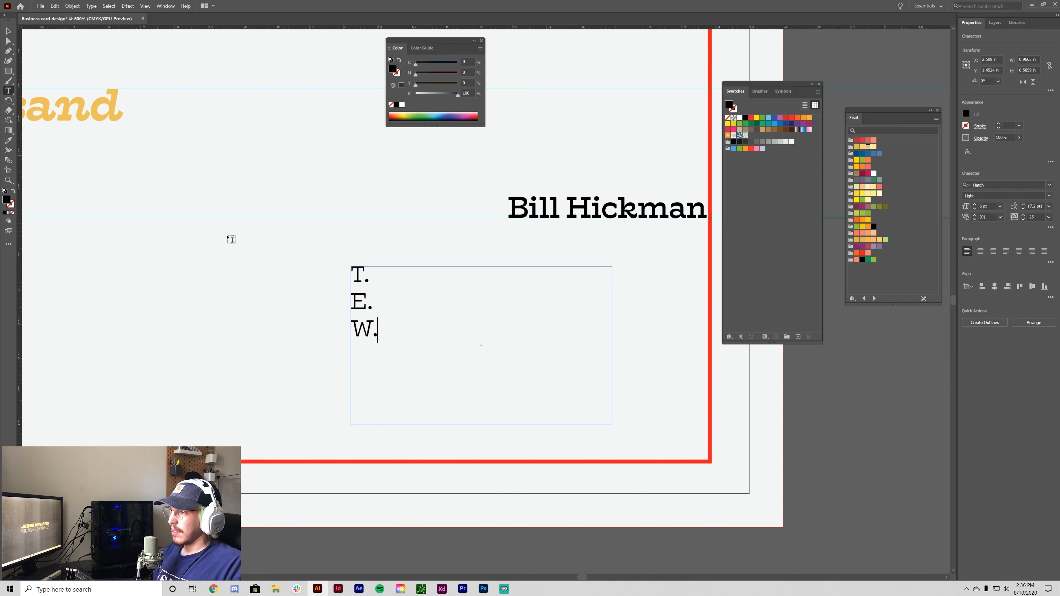
key(BackSpace)
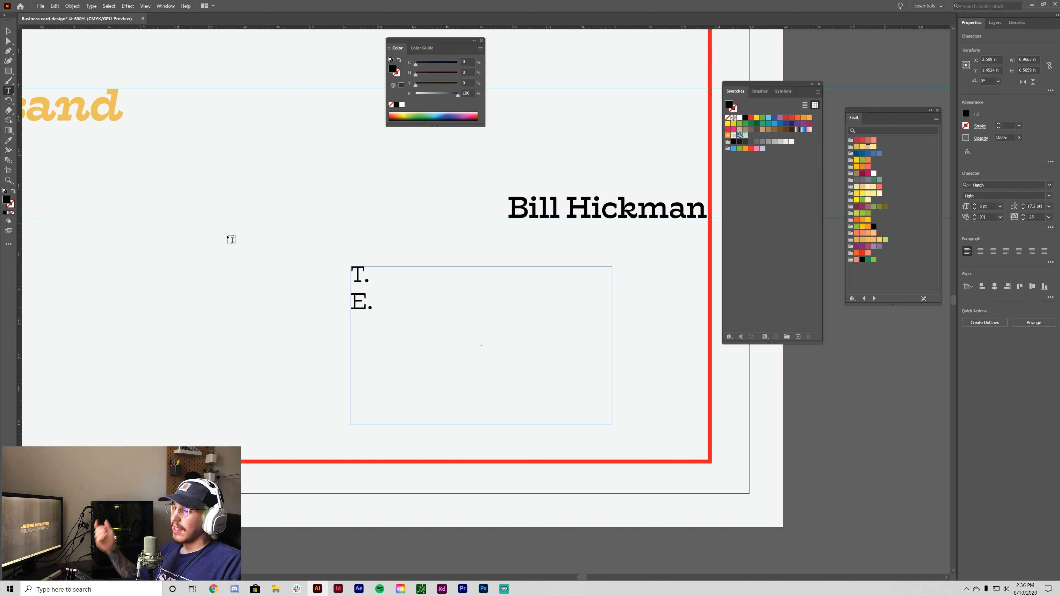
key(BackSpace)
key(BackSpace)
text(@)
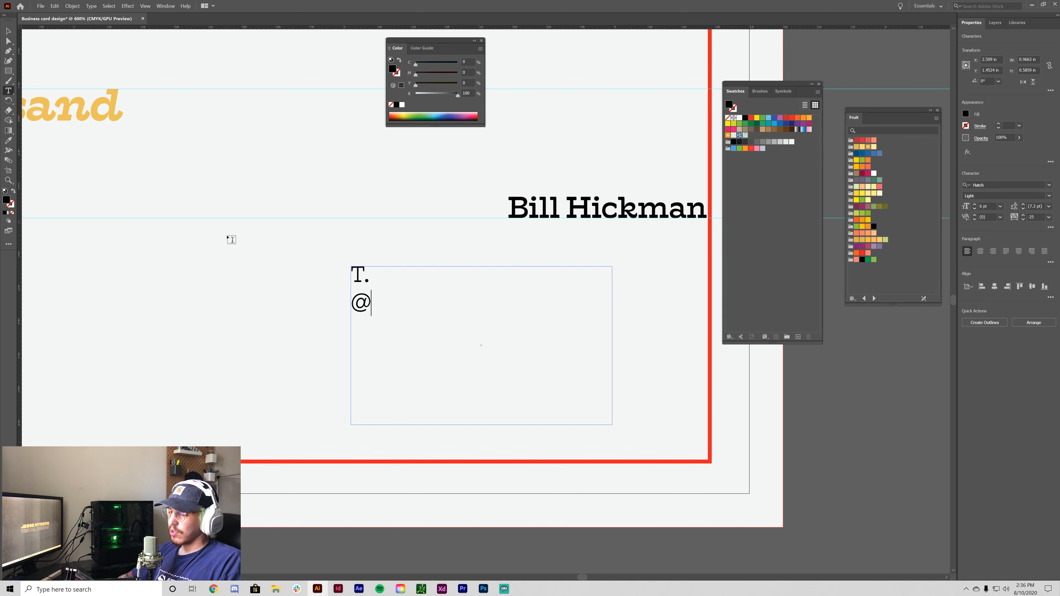
key(BackSpace)
key(BackSpace)
key(BackSpace)
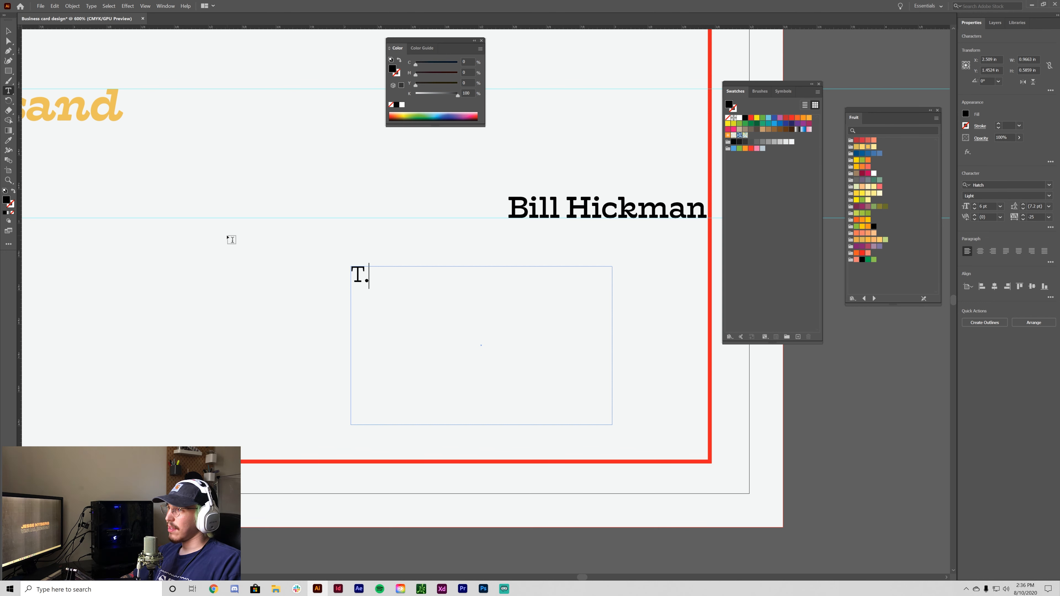
key(BackSpace)
text(T)
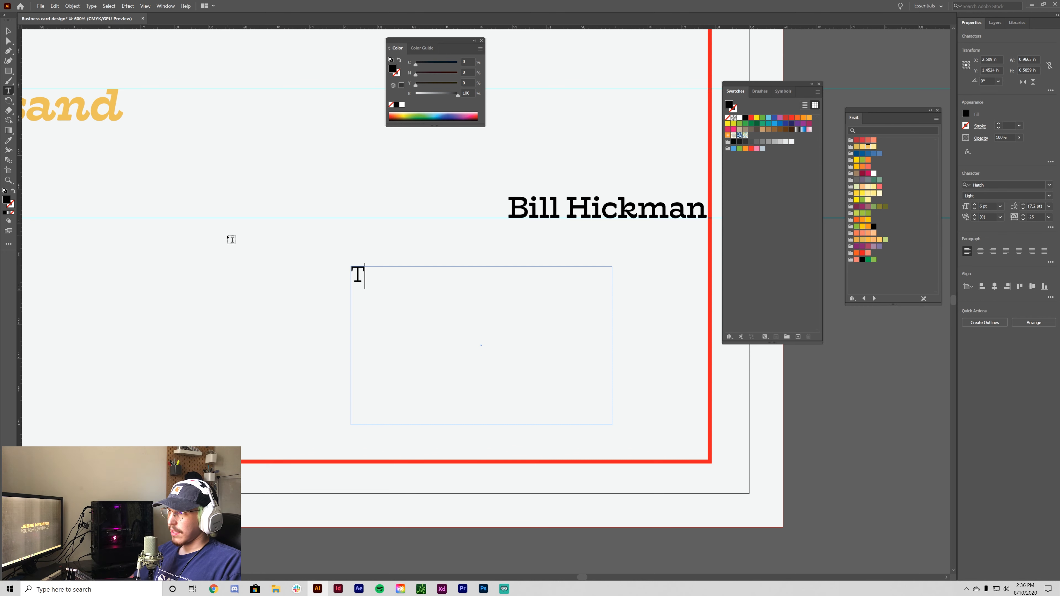
text(el:)
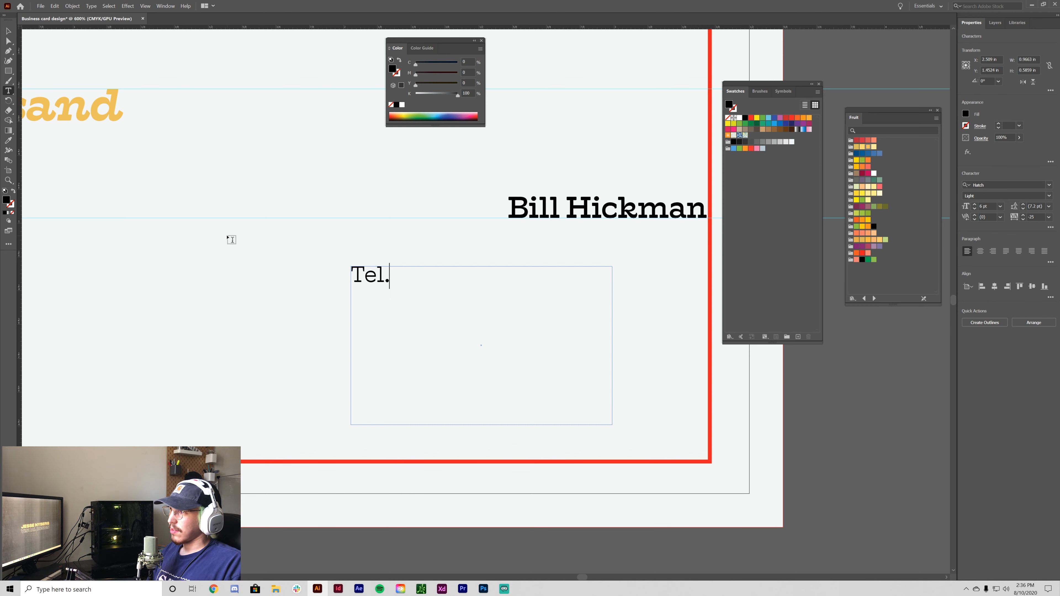
key(BackSpace)
text(:)
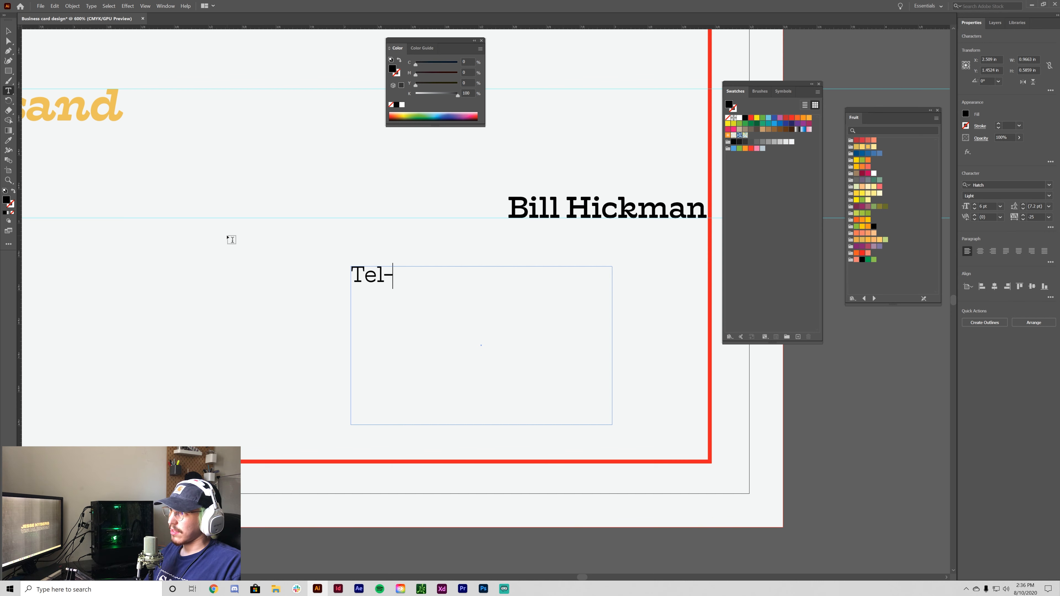
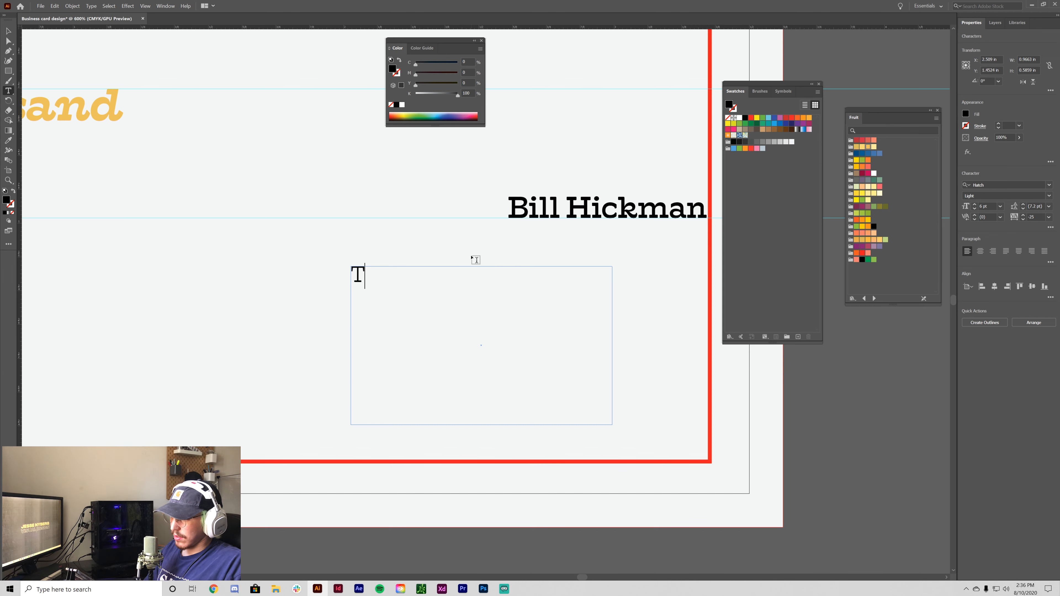
- Retype the first contact label through several trial versions, ending with 'Tel:' and a trial word
key(BackSpace)
key(BackSpace)
text(EW)
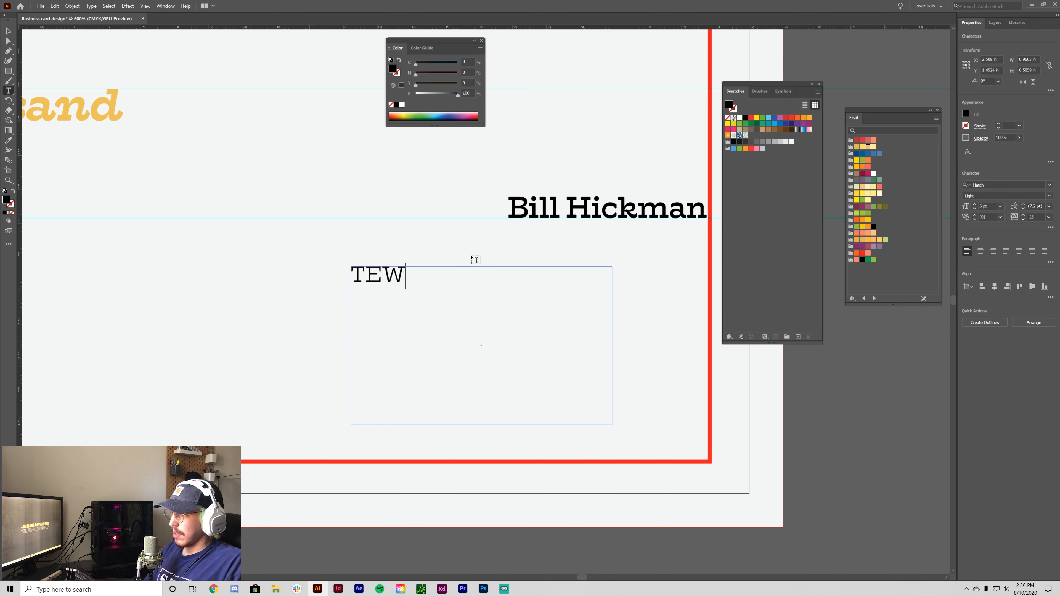
key(BackSpace)
text(:)
text(L)
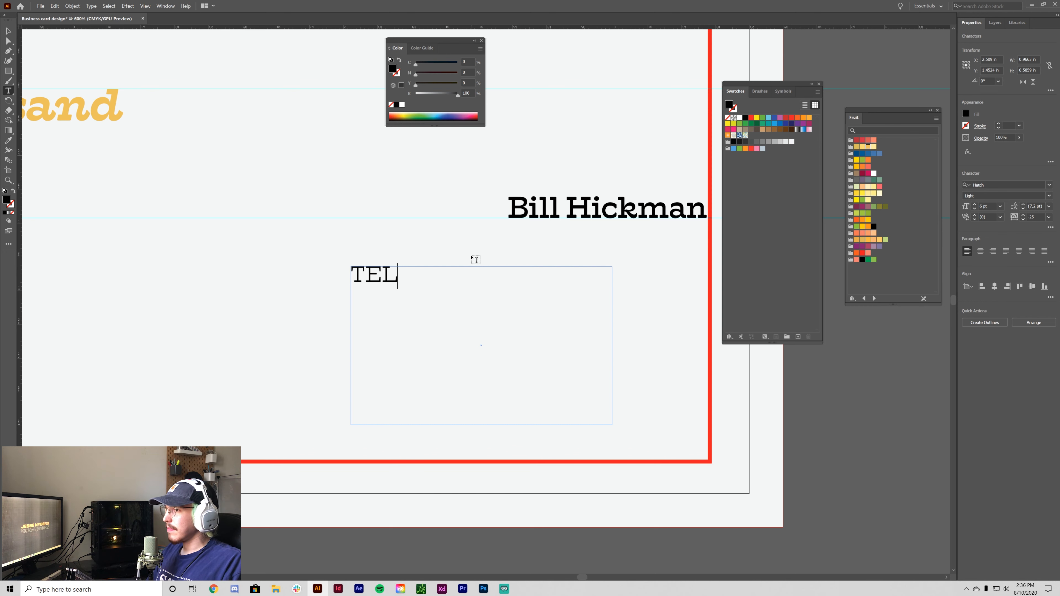
key(BackSpace)
key(BackSpace)
key(BackSpace)
text(tel)
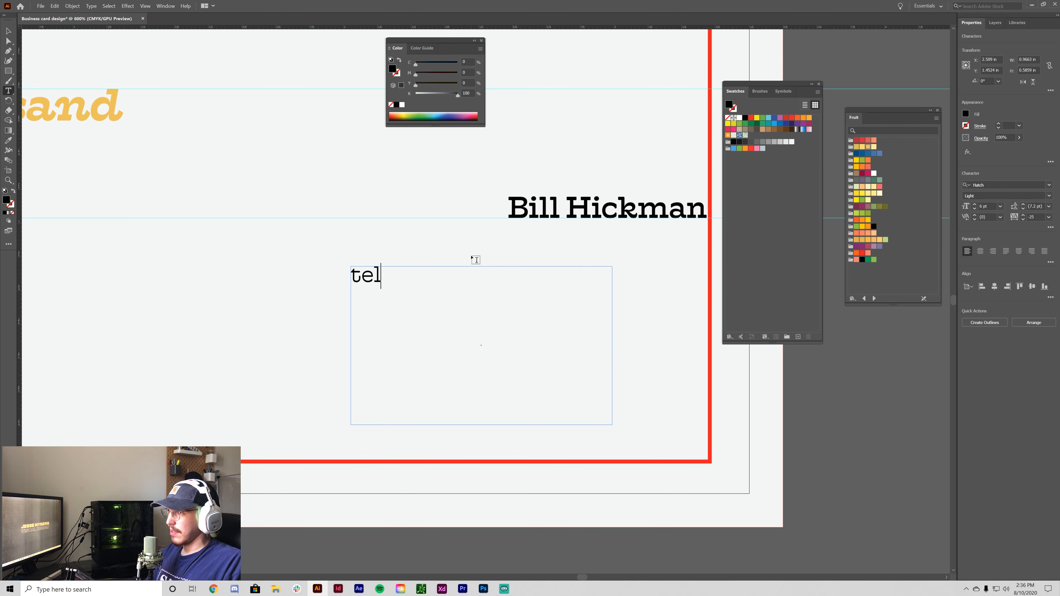
key(BackSpace)
key(BackSpace)
key(BackSpace)
text(Tel)
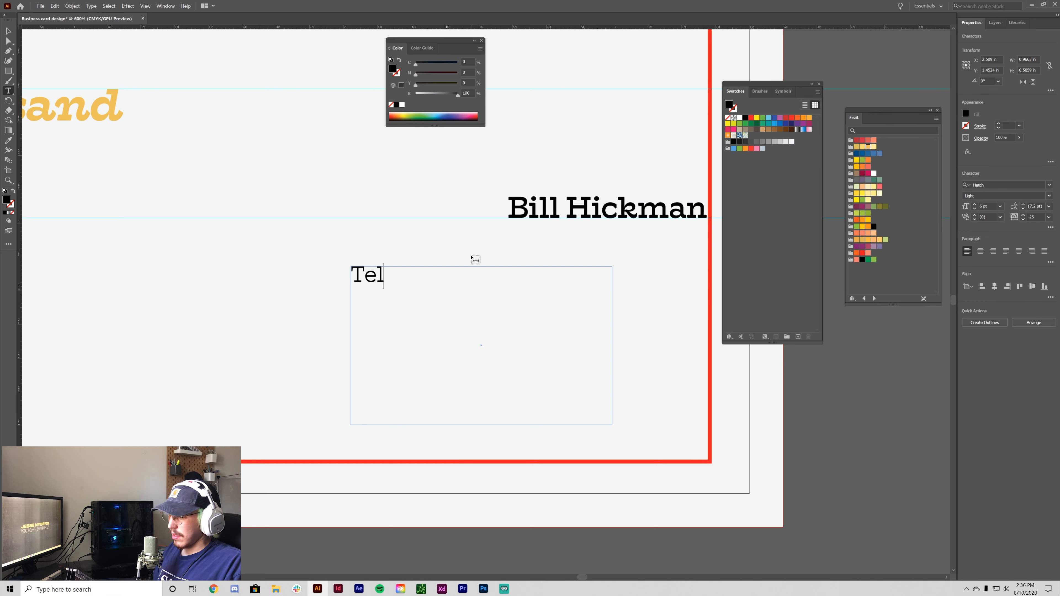
text(: Phono)
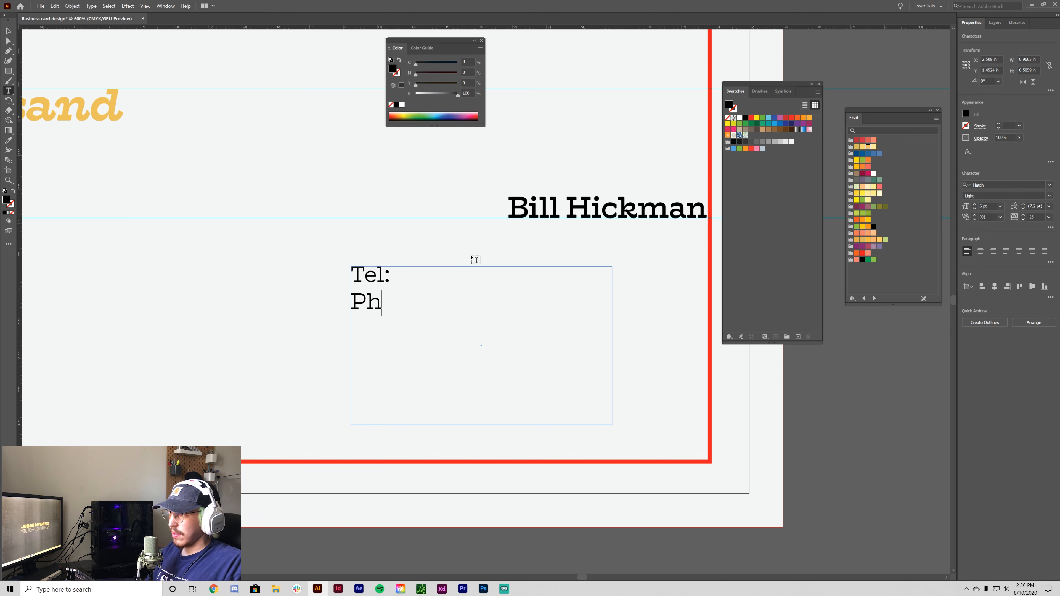
- Shorten the first label to 'T.' and add 'E.' and 'W.' on separate lines below it
key(BackSpace)
key(BackSpace)
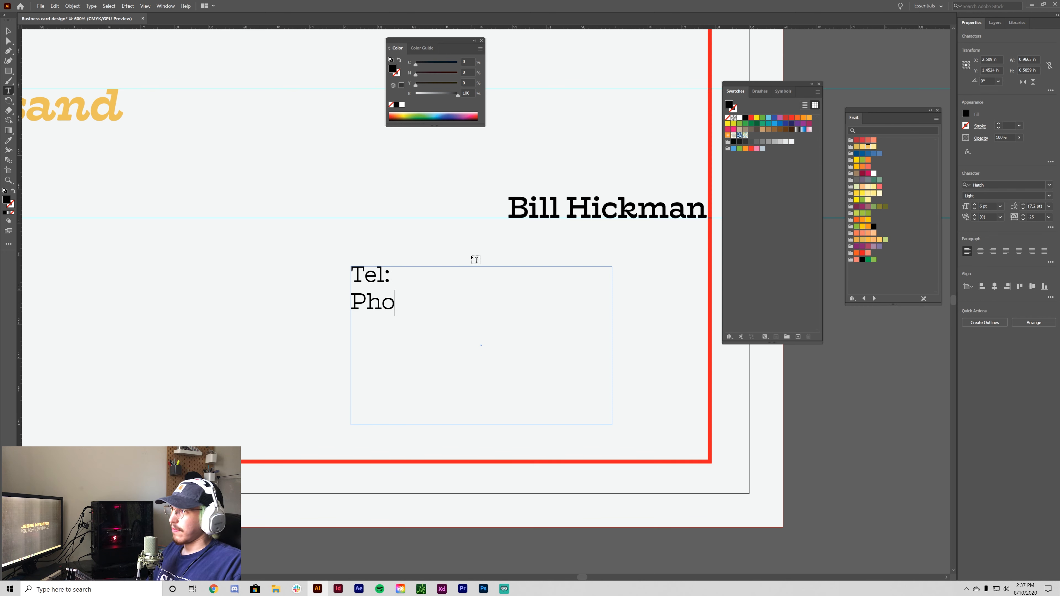
key(BackSpace)
key(BackSpace)
key(BackSpace)
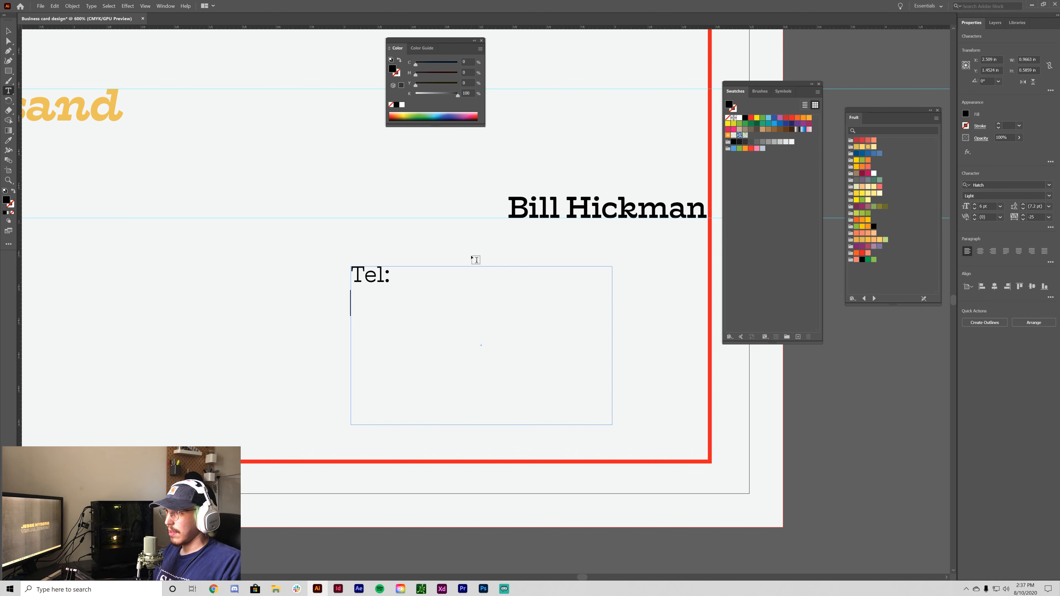
key(BackSpace)
key(BackSpace)
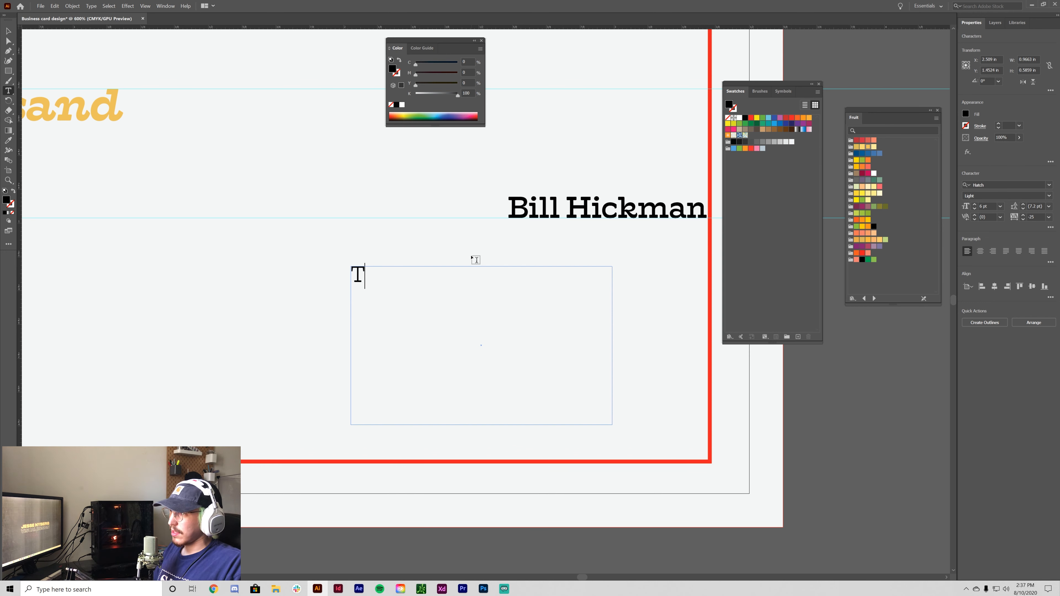
text(P)
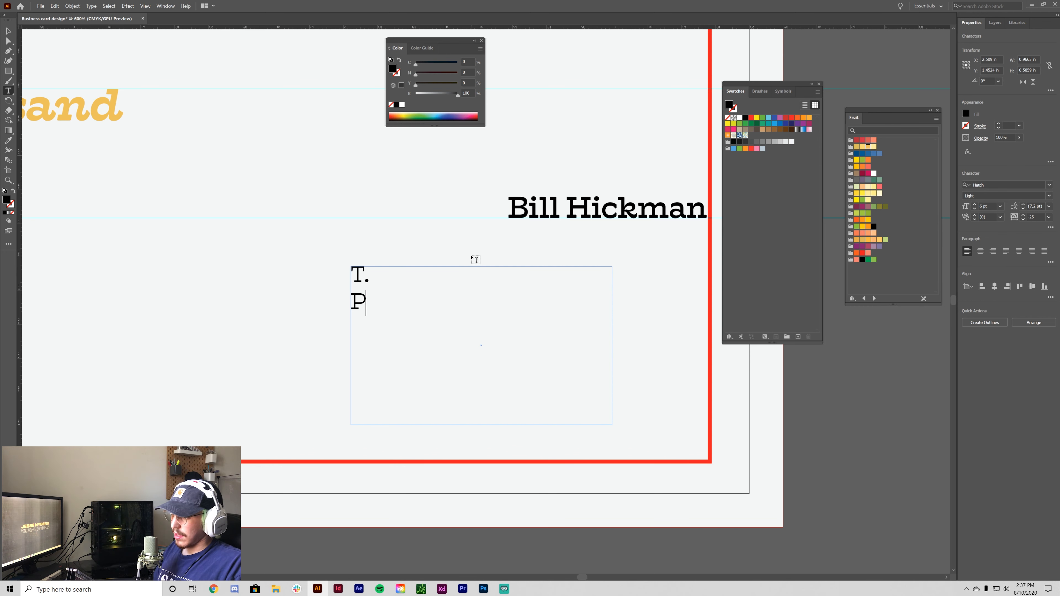
key(BackSpace)
text(E. )
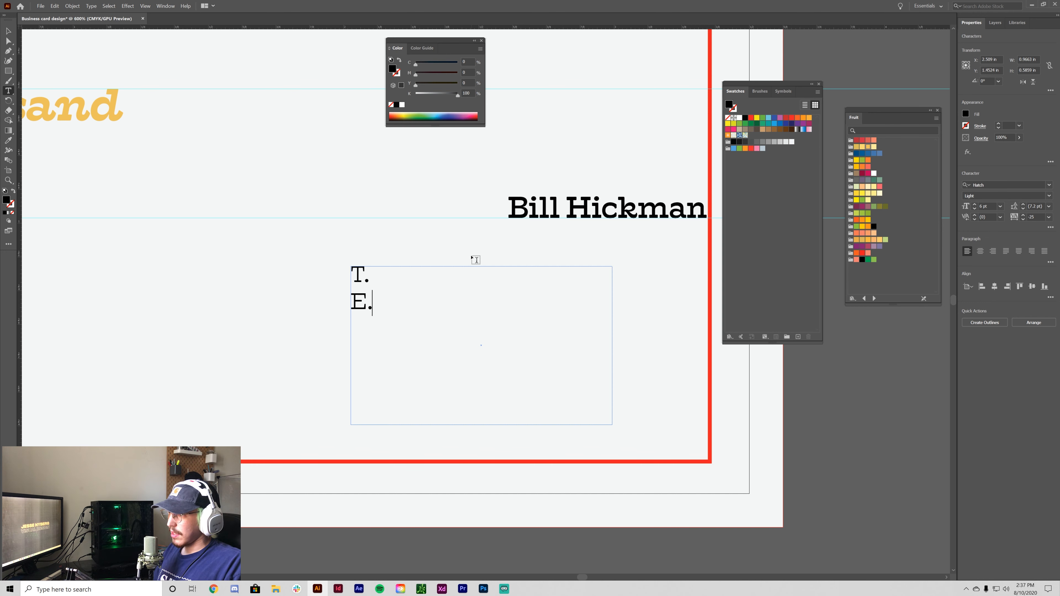
text(W)
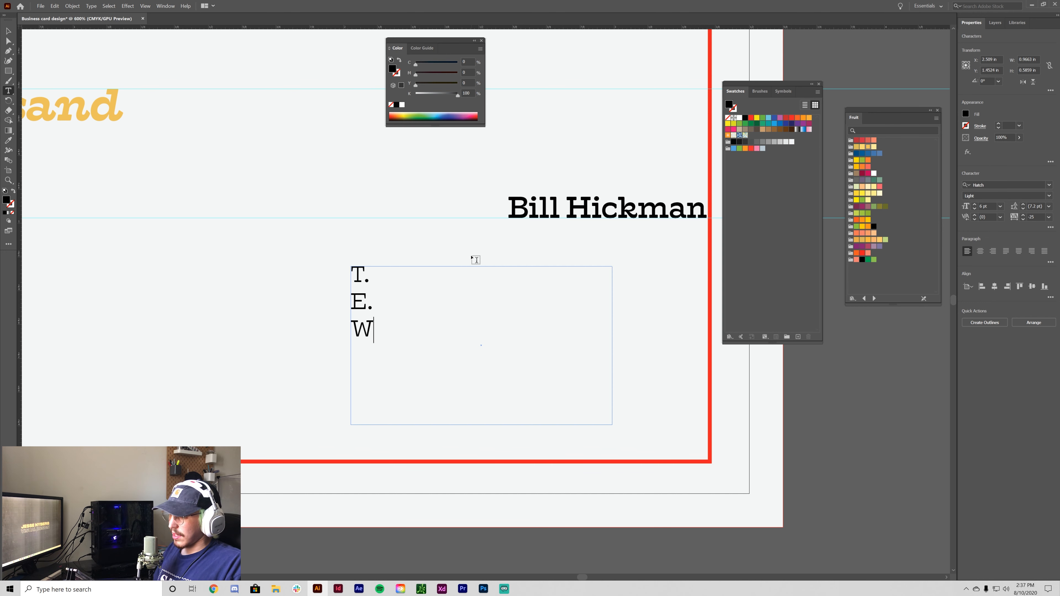
text(.)
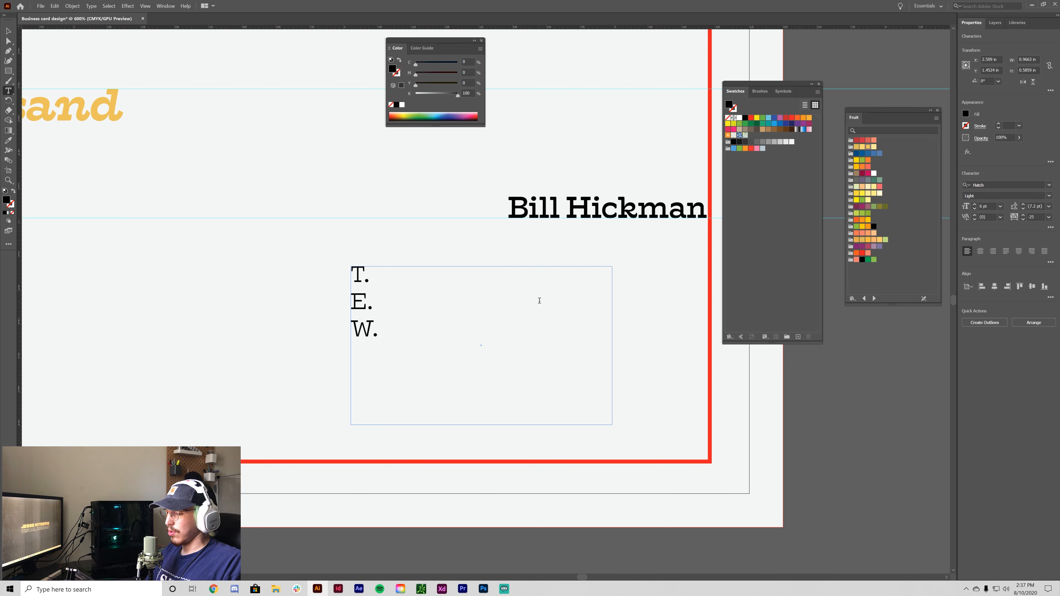
- Type the phone number after T. and the contact's e-mail address after E., fixing a typo
text(626)
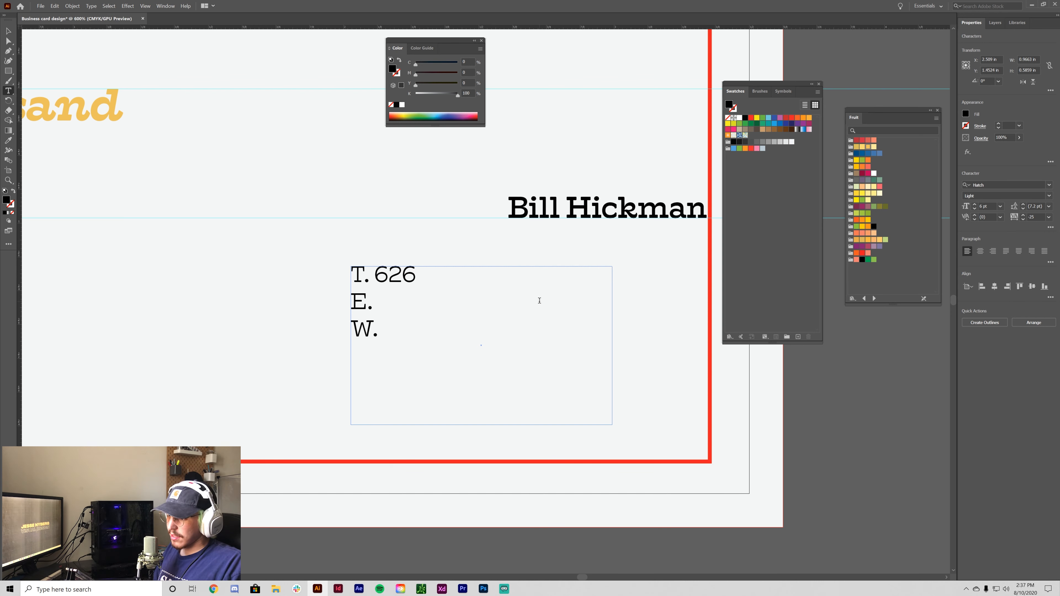
text(.123)
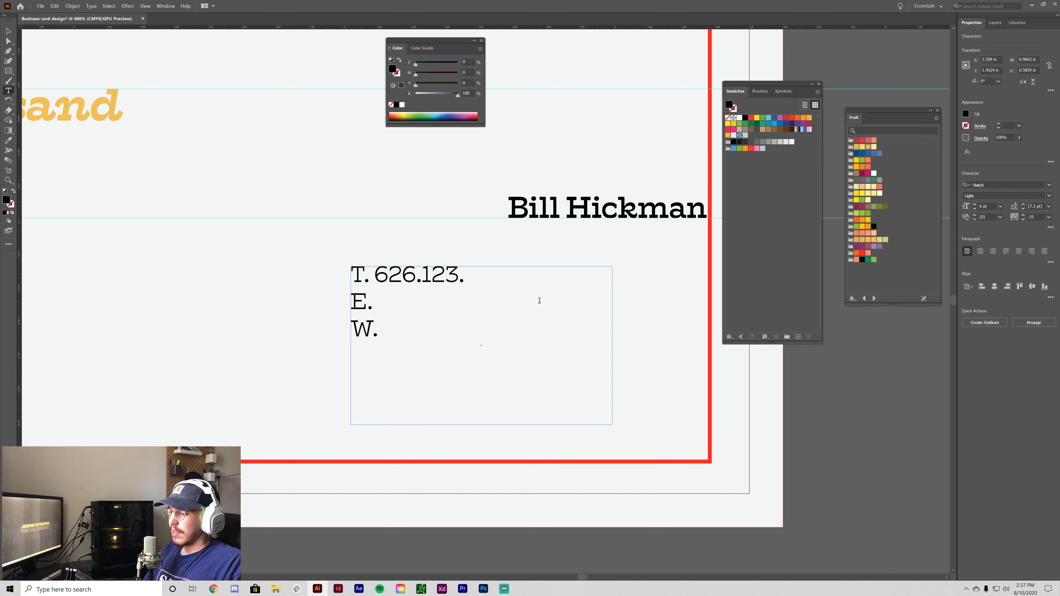
text(.321)
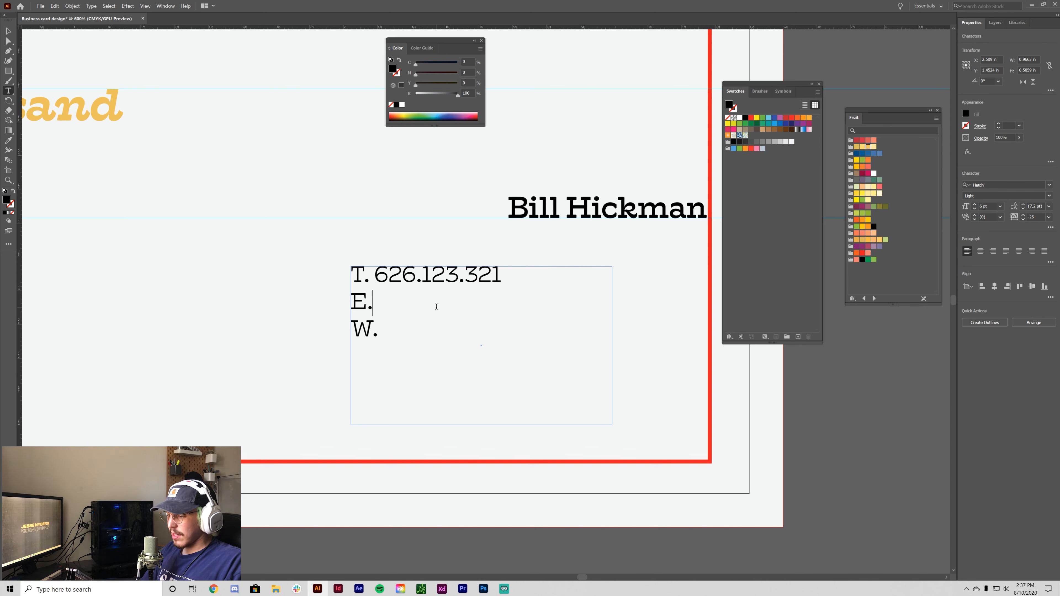
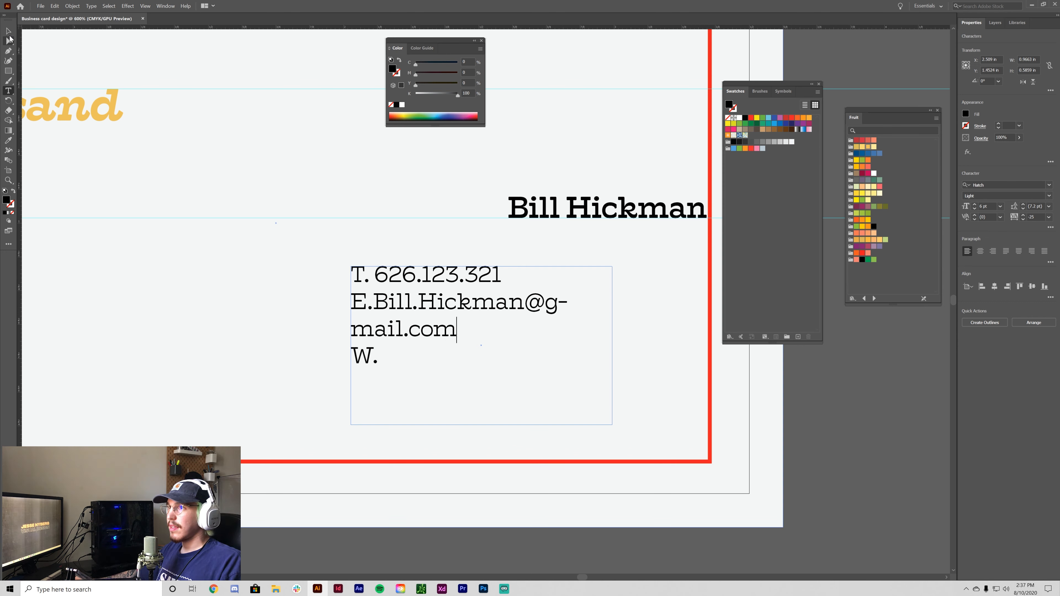
- Move the contact block left and complete the W. line with 'Ampersand.org'
click(8, 32)
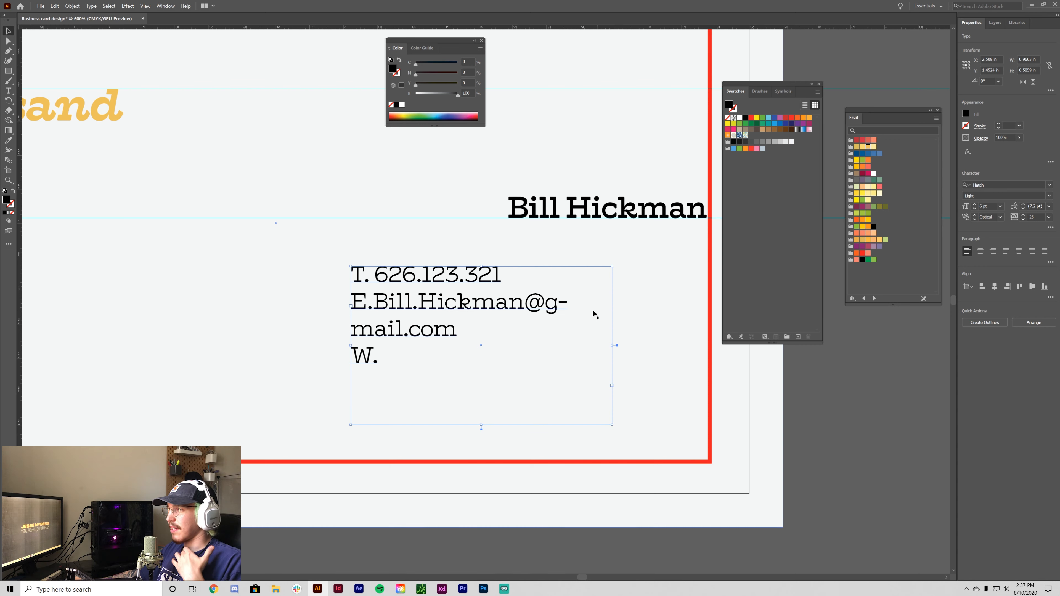
drag(351, 350, 288, 351)
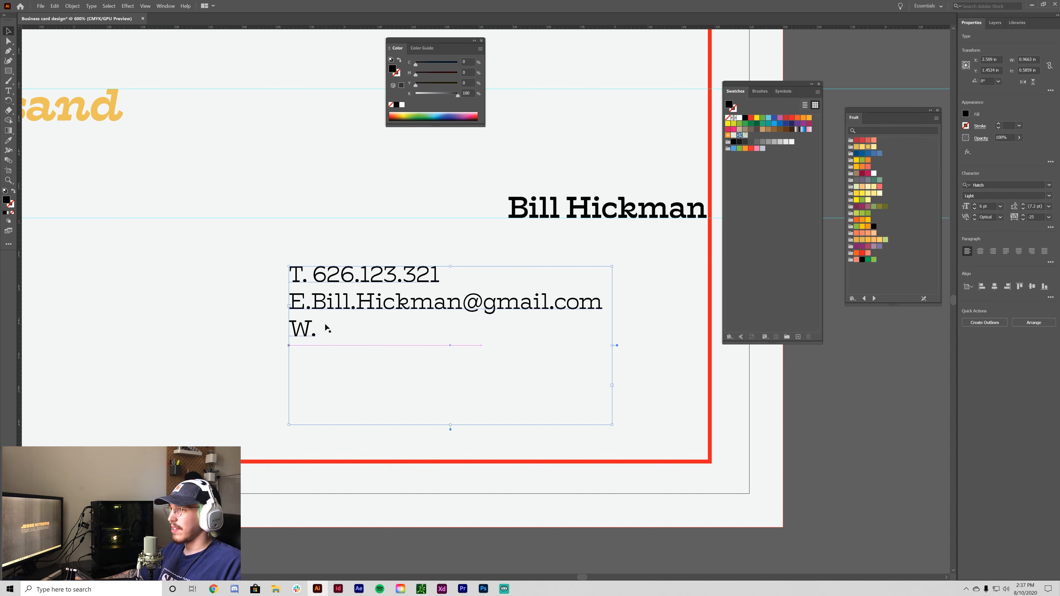
double_click(324, 331)
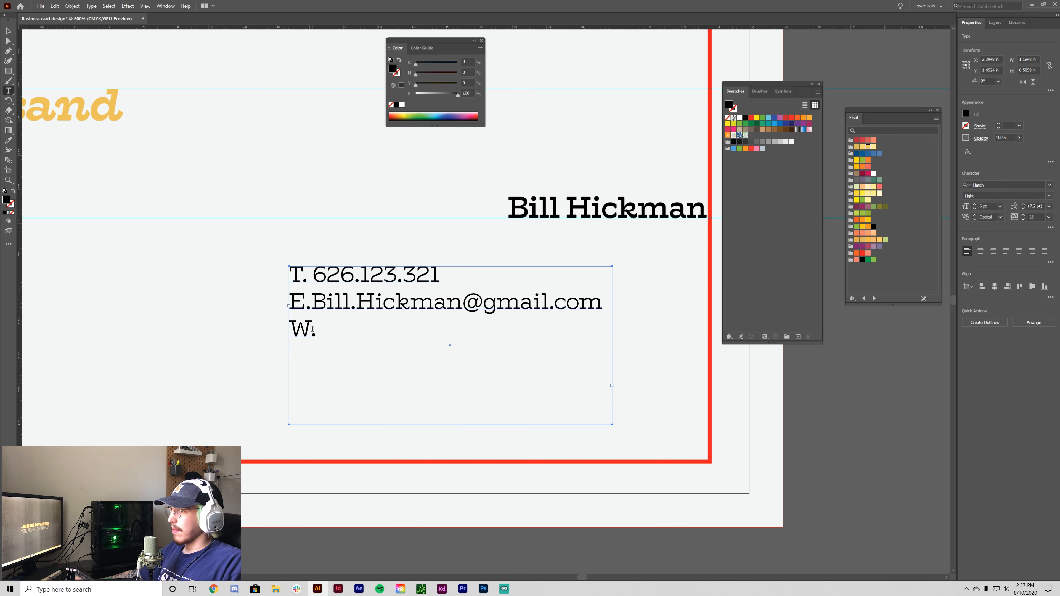
click(322, 329)
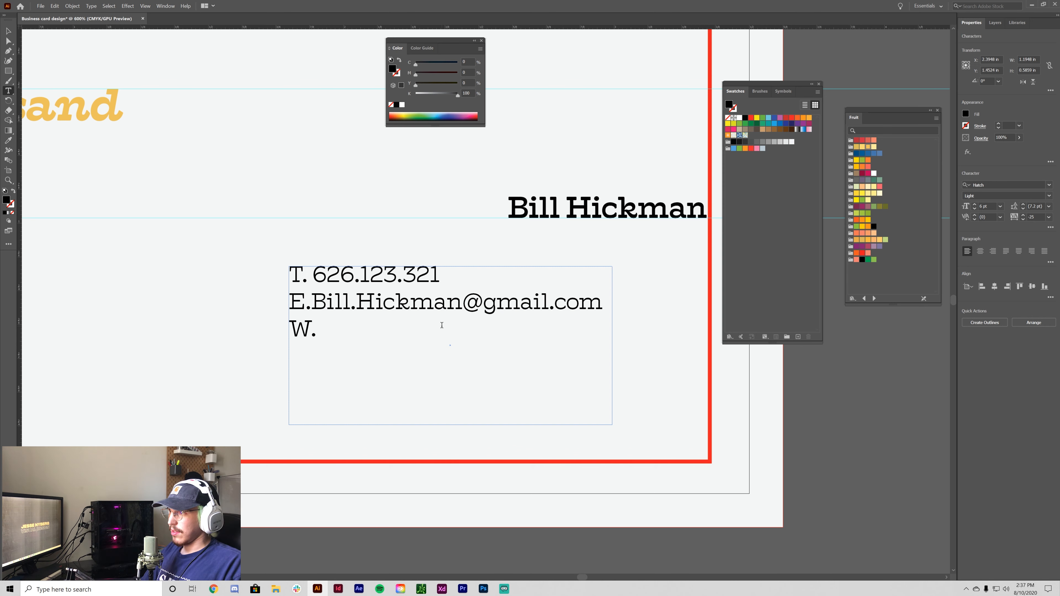
text(Amper)
text(nd)
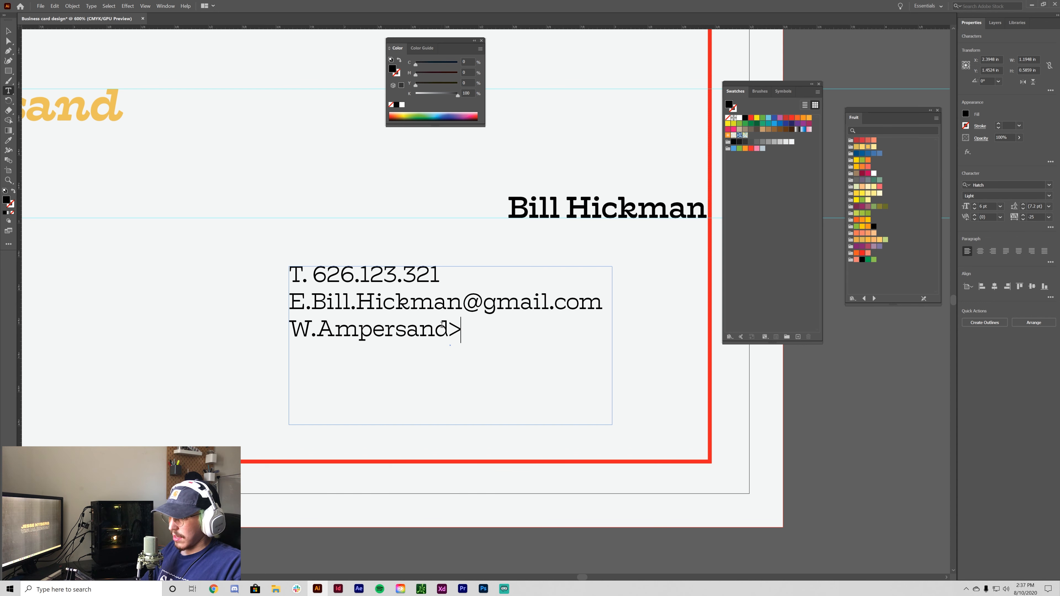
text(.org)
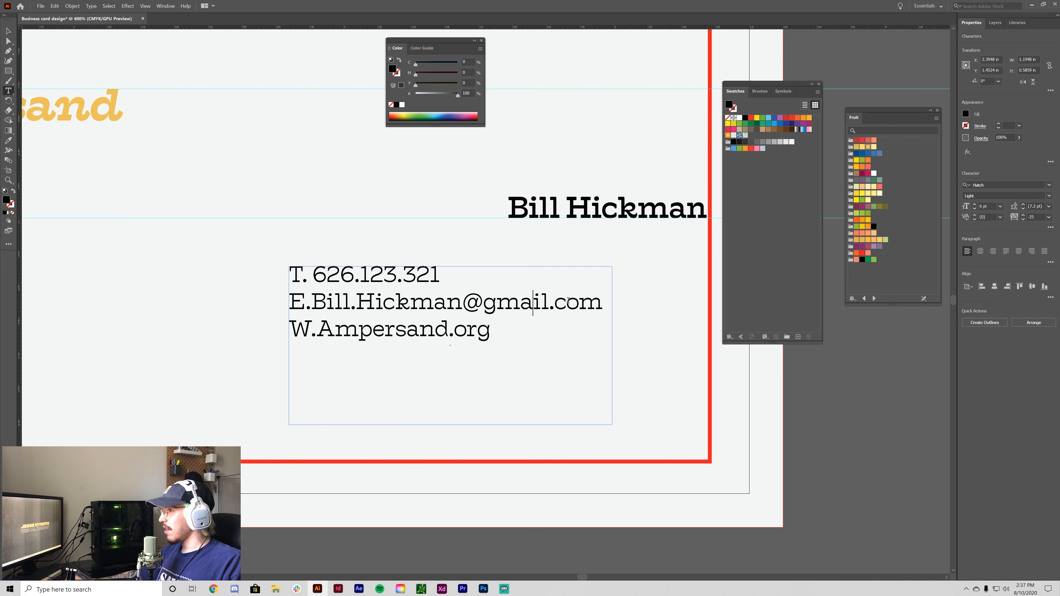
- Replace gmail with 'Ampersand' in the e-mail domain and widen the frame so it fits one line
click(550, 306)
key(BackSpace)
key(BackSpace)
key(BackSpace)
key(BackSpace)
key(BackSpace)
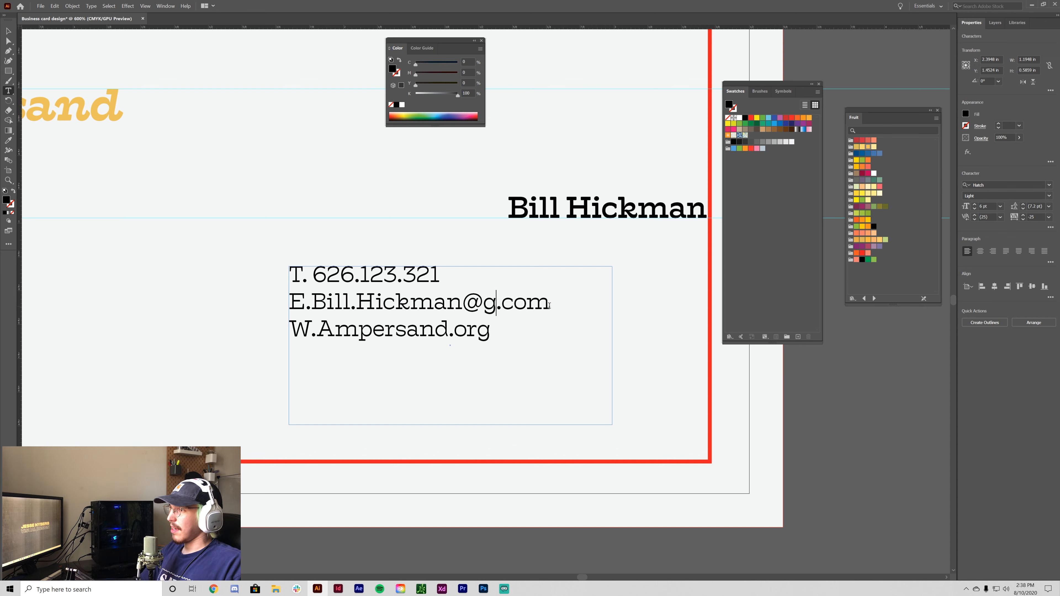
text(Ampersand)
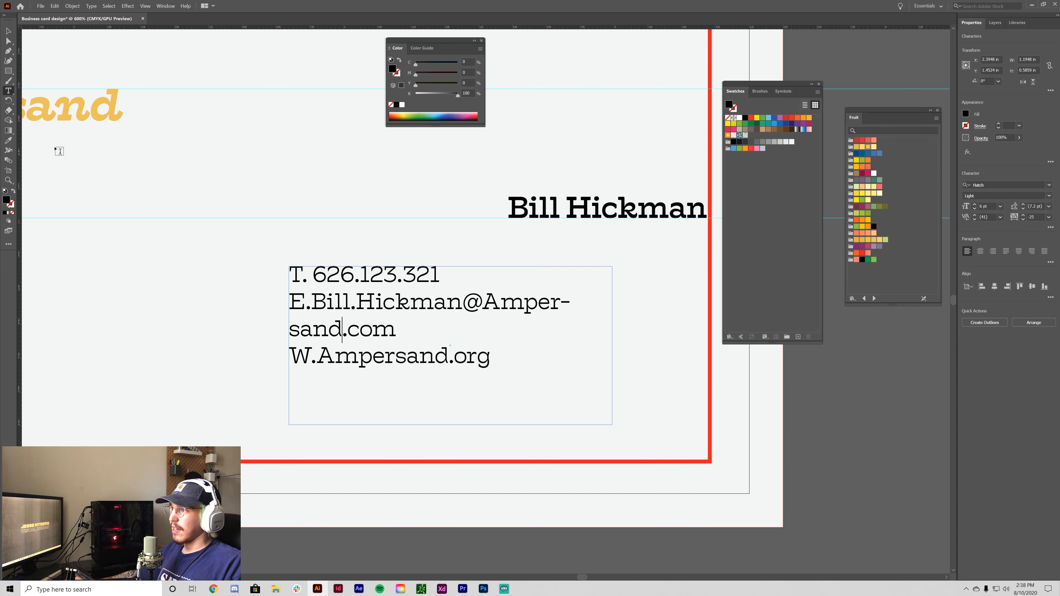
key(Escape)
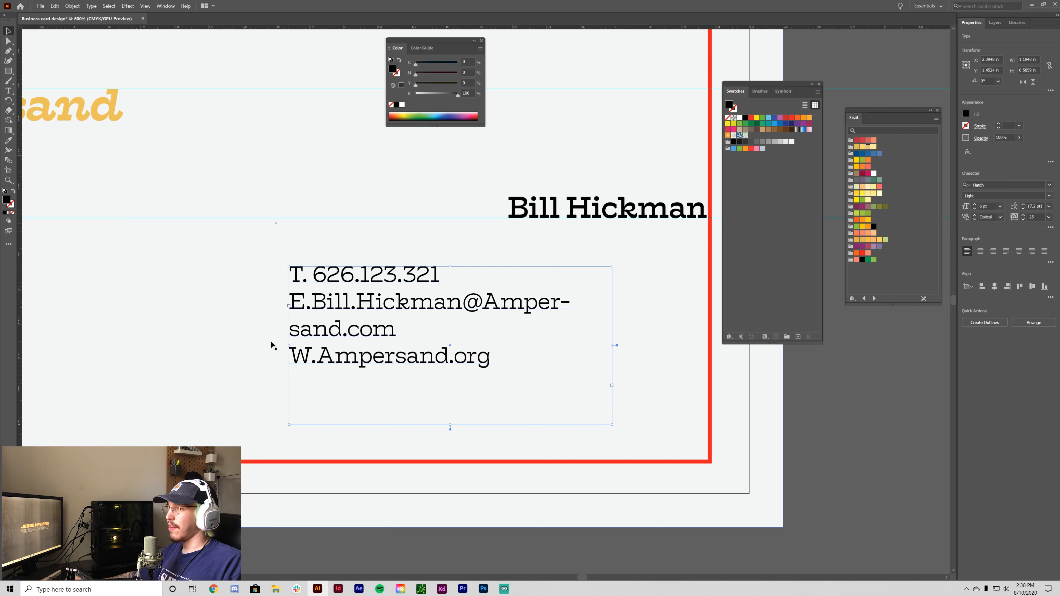
drag(289, 345, 213, 345)
click(810, 435)
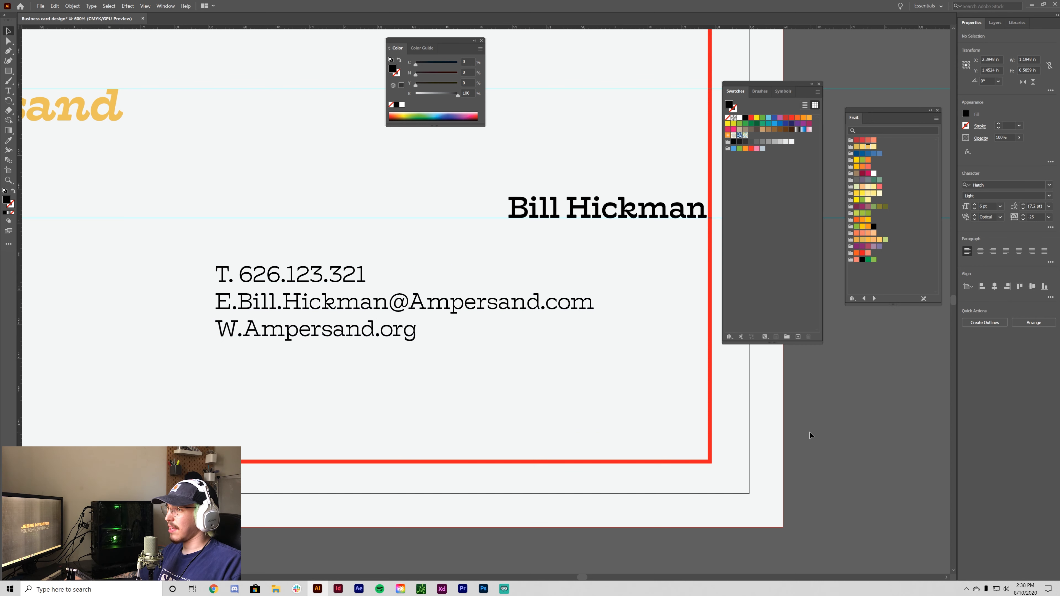
- Replace 'Ampersand' in the e-mail domain with '&sand' so it reads &sand.com
click(517, 305)
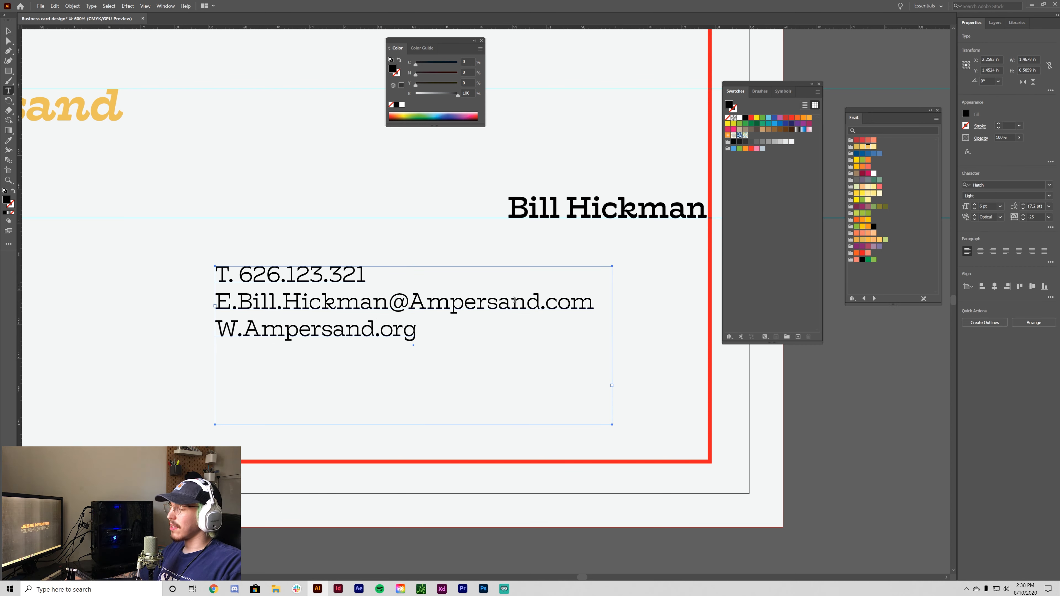
drag(540, 302, 498, 300)
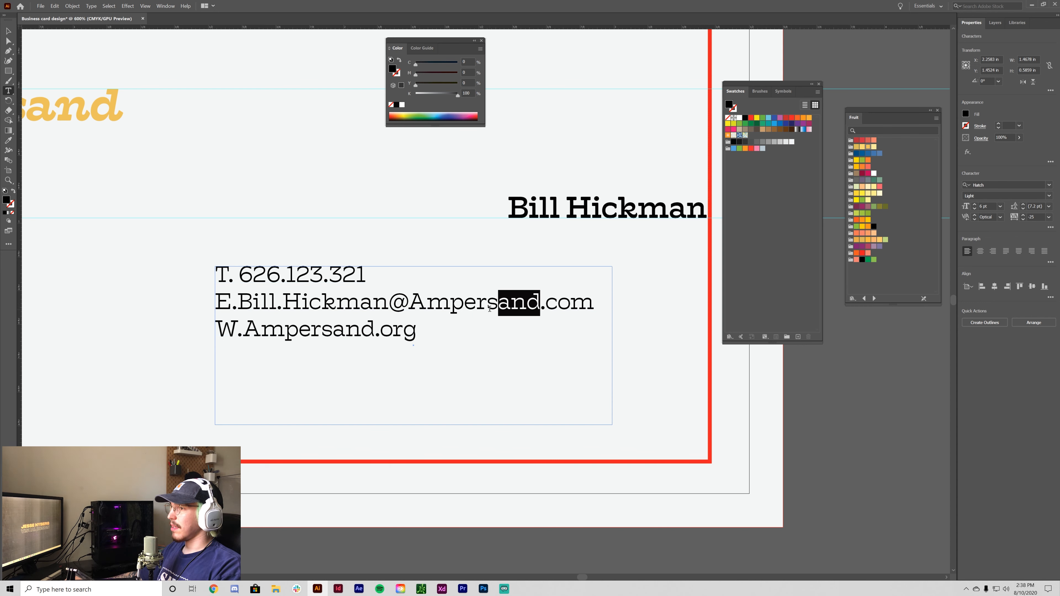
click(456, 291)
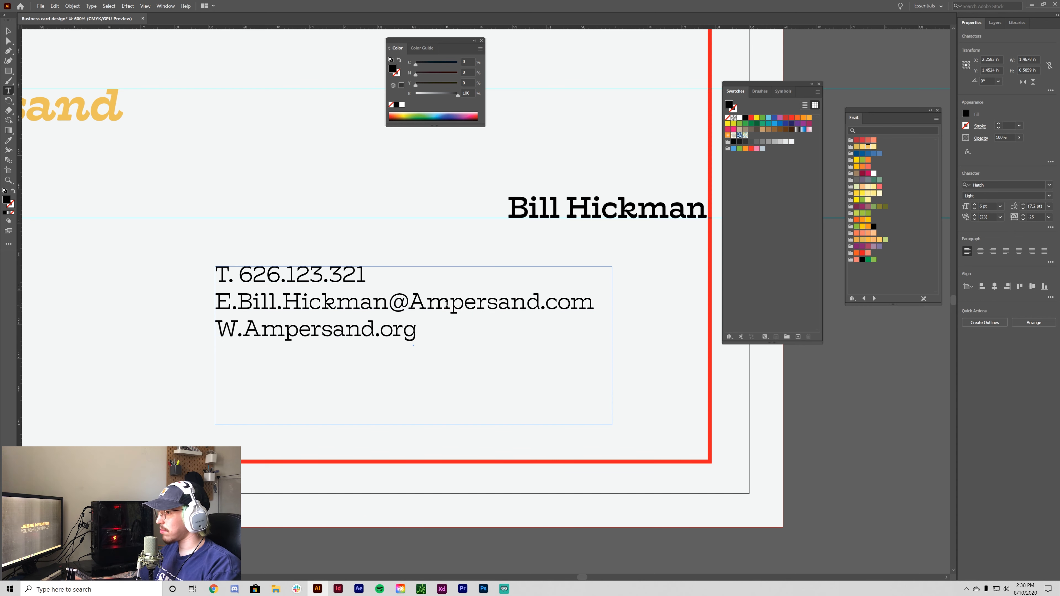
drag(540, 304, 445, 307)
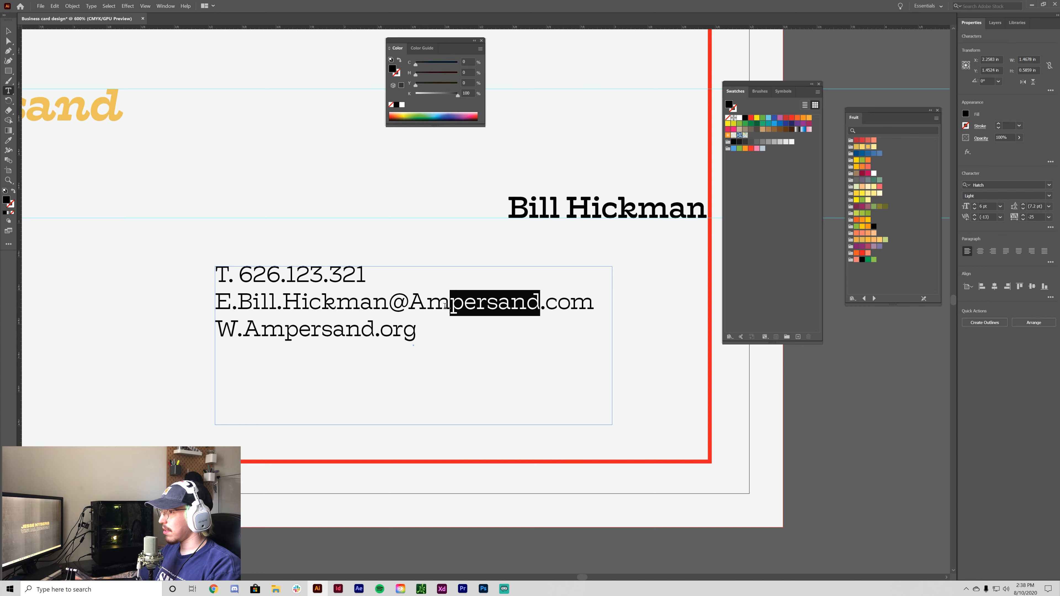
key(BackSpace)
key(BackSpace)
key(BackSpace)
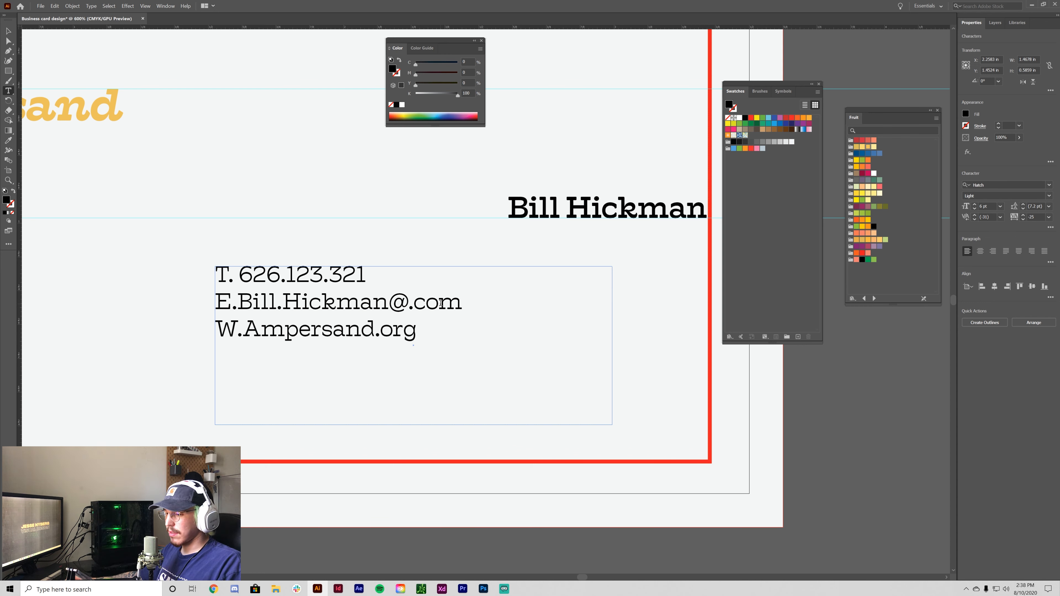
text(&)
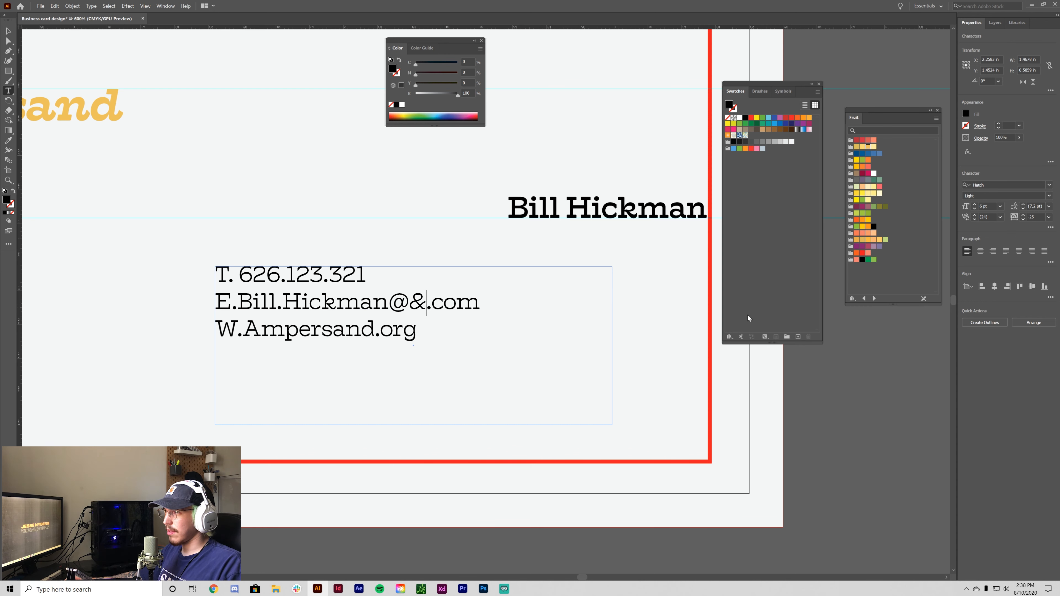
key(BackSpace)
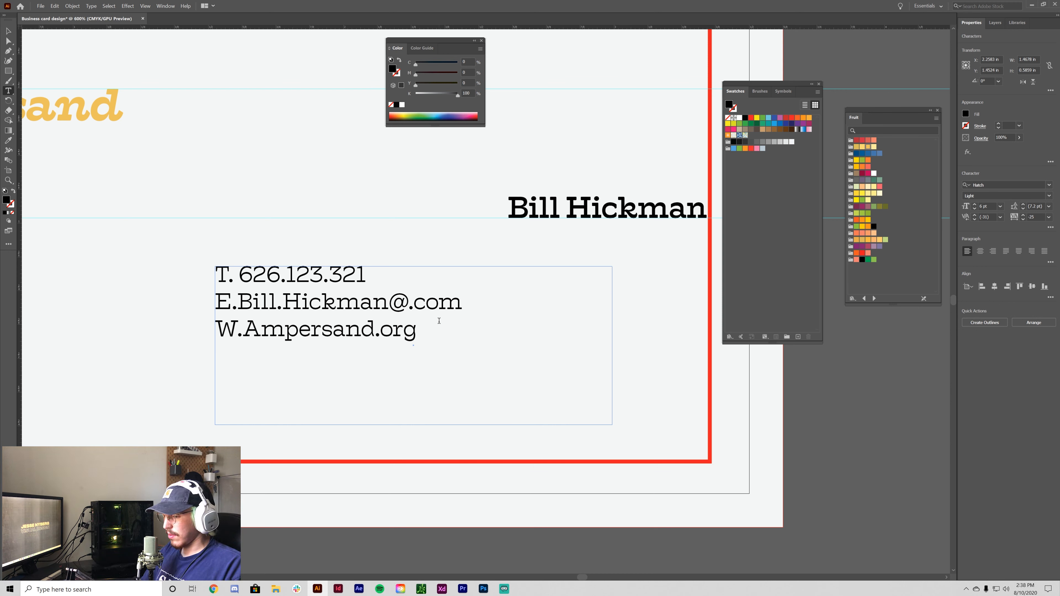
text(&sand)
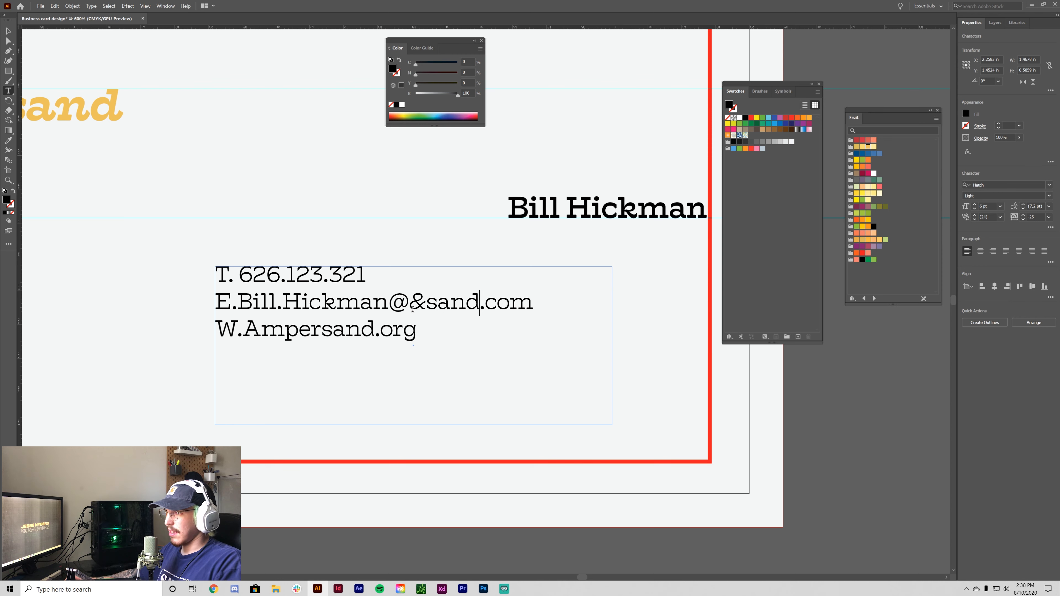
click(8, 30)
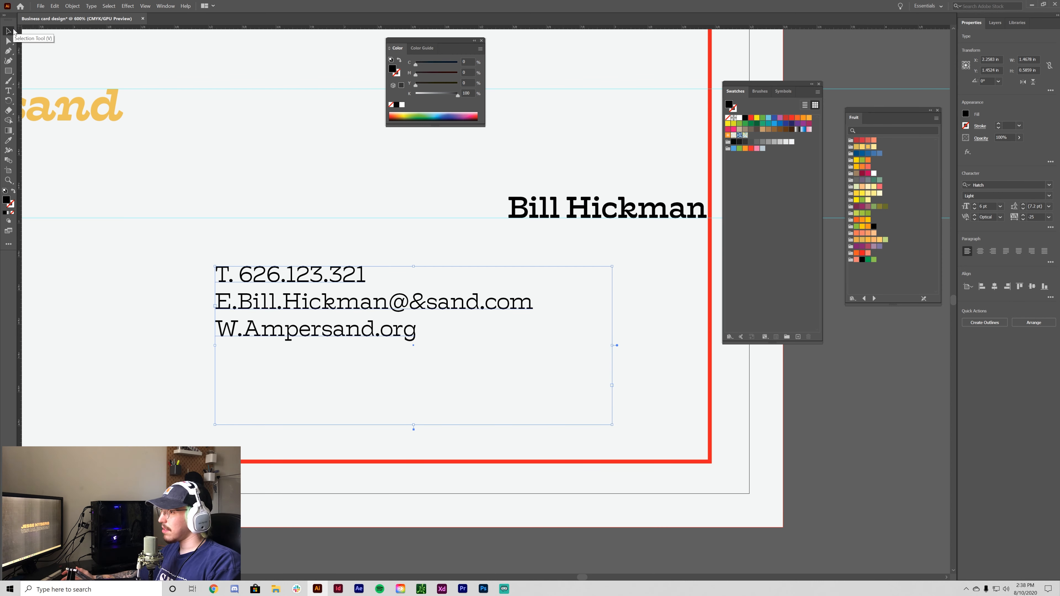
click(824, 433)
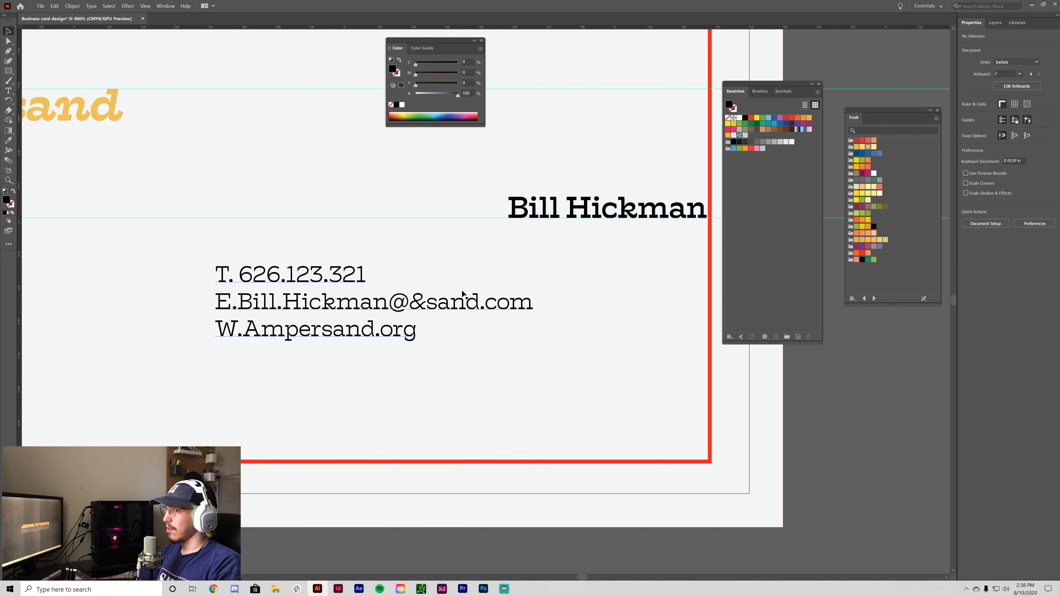
key(minus)
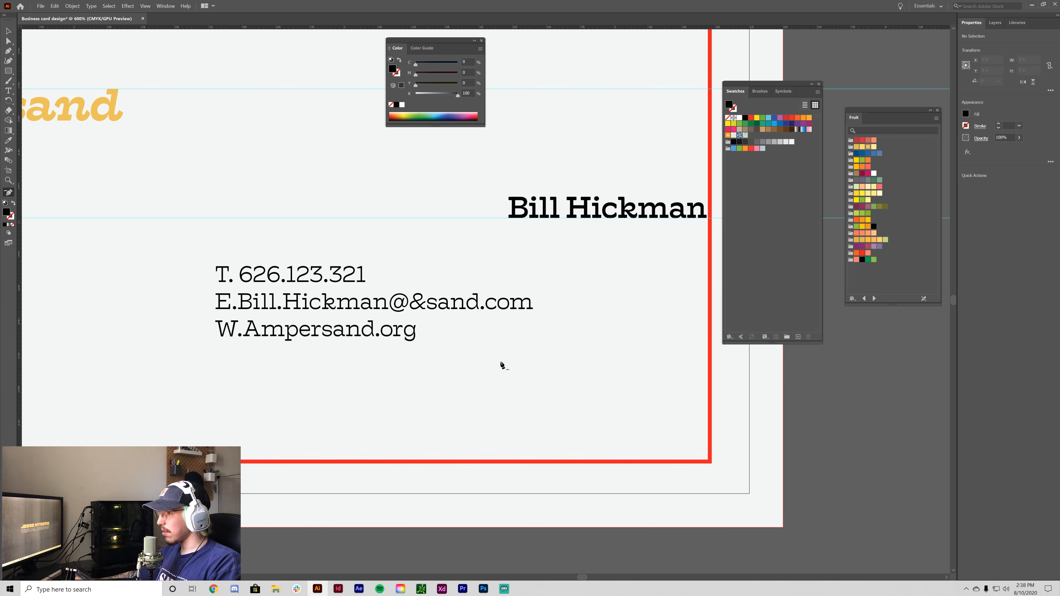
click(8, 33)
key(ctrl+minus)
key(ctrl+minus)
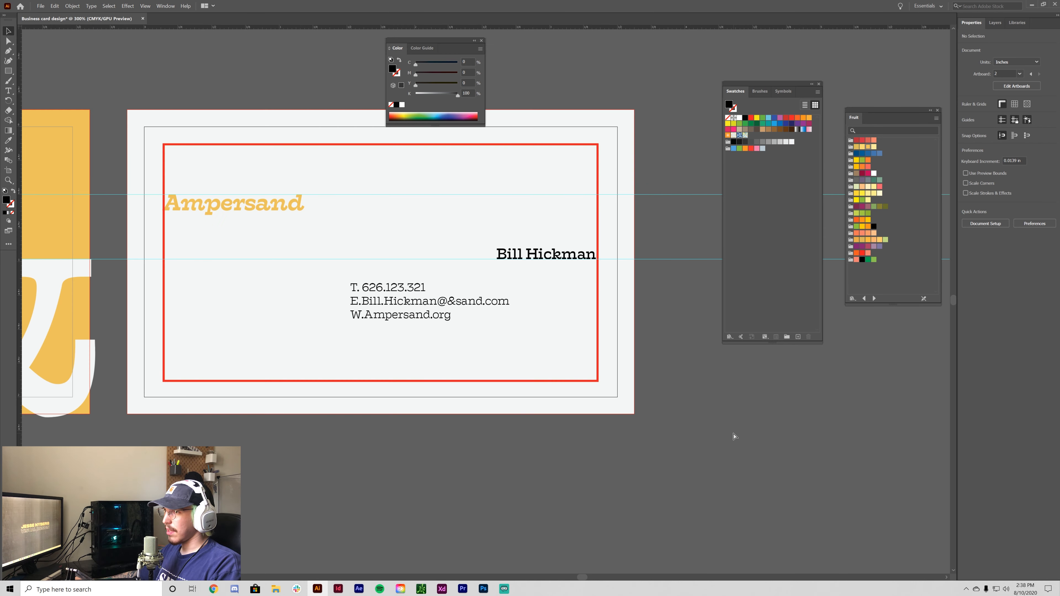
key(ctrl+minus)
key(ctrl+plus)
key(ctrl+plus)
click(395, 313)
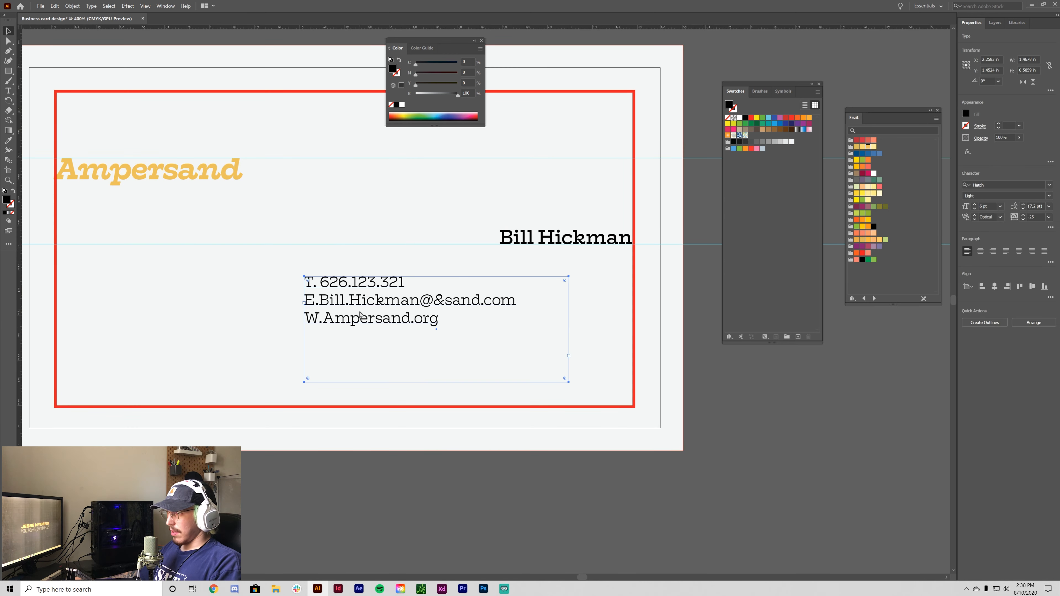
key(ctrl+plus)
- Colour the T, E and W initials of the contact lines with the heading's yellow
drag(517, 458, 481, 495)
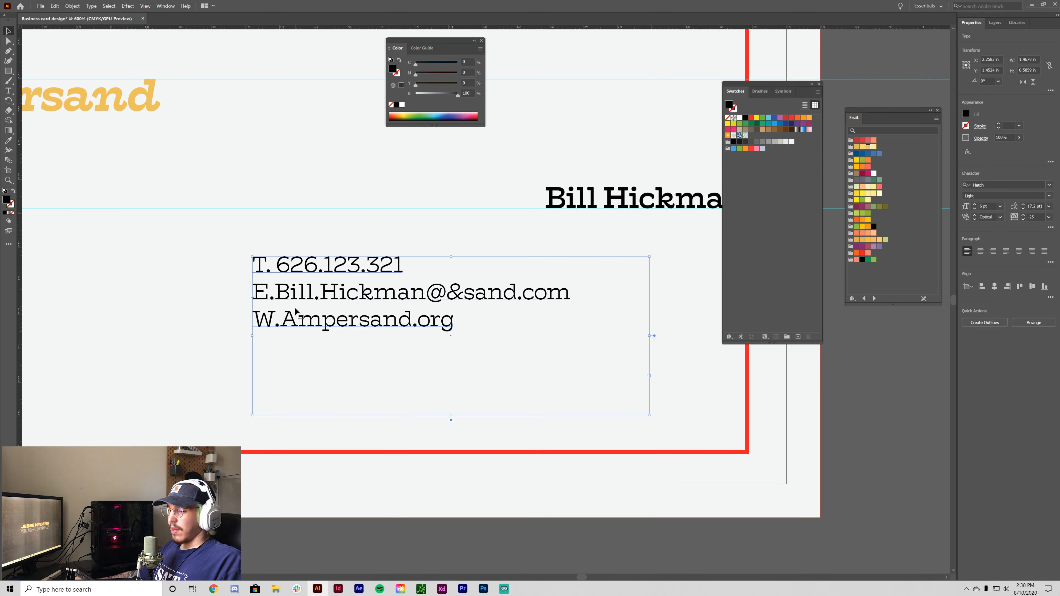
drag(275, 318, 252, 320)
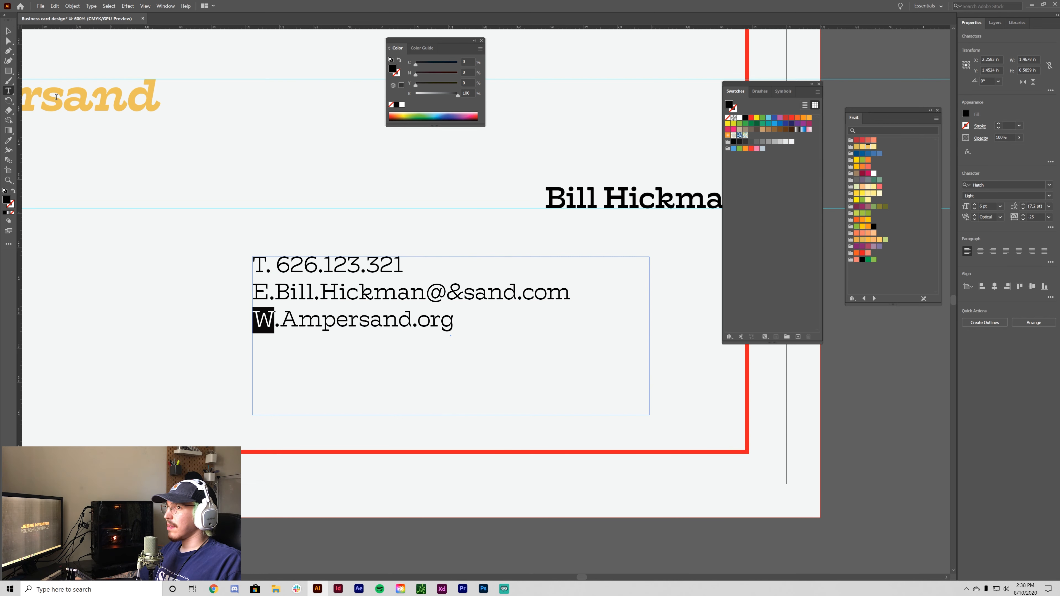
click(8, 35)
scroll(620, 502, left, 5)
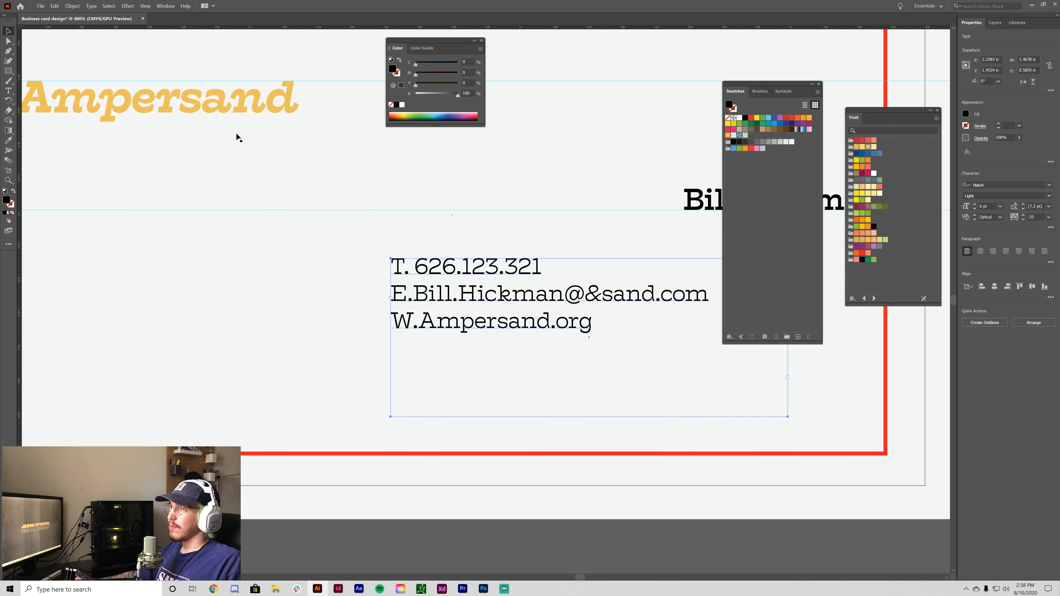
click(202, 115)
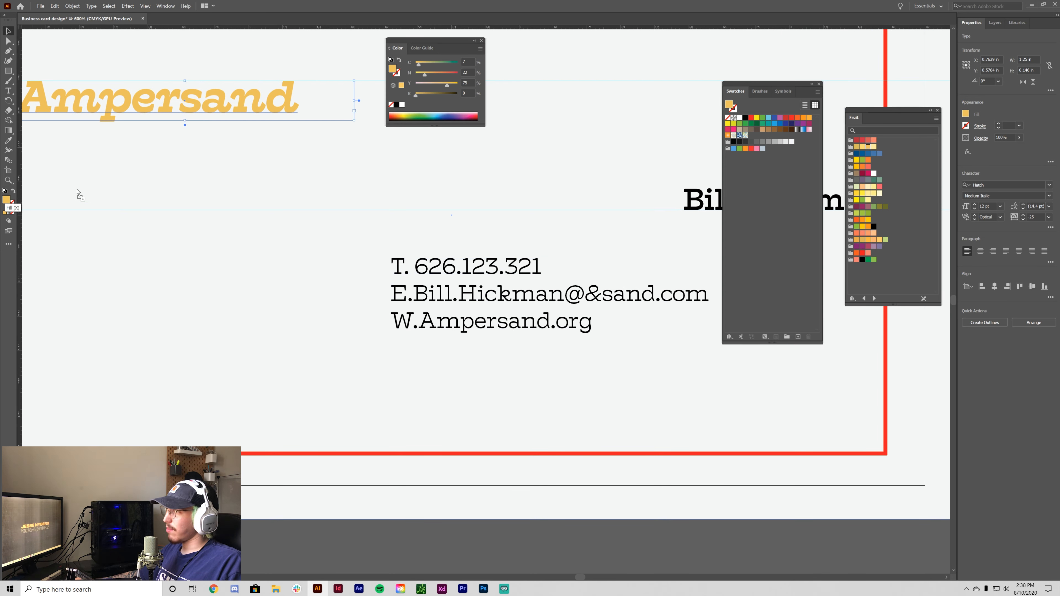
click(480, 263)
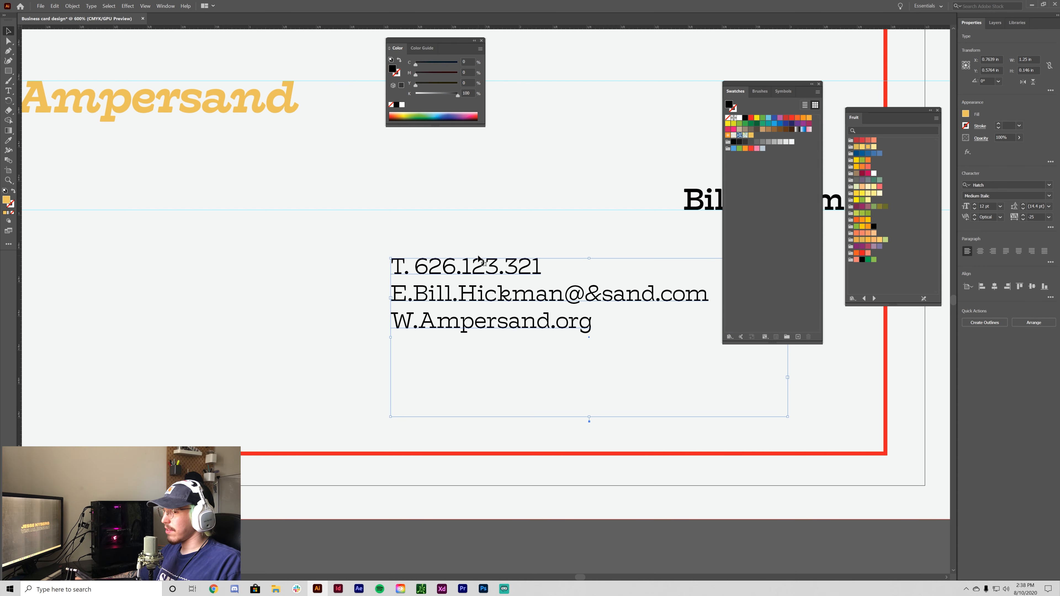
key(t)
drag(405, 268, 392, 324)
click(752, 136)
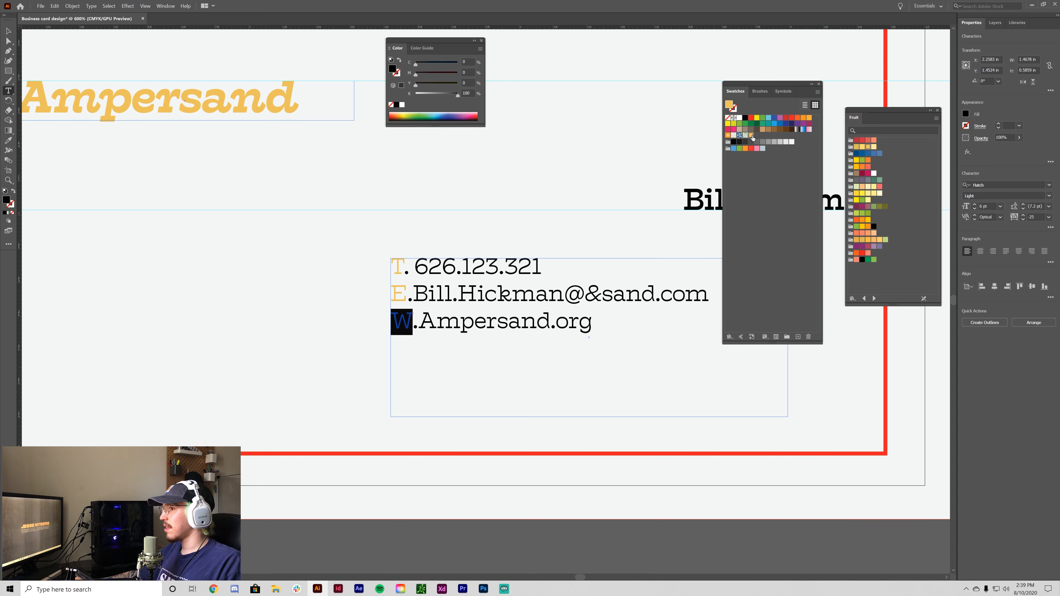
click(752, 136)
click(9, 31)
click(372, 558)
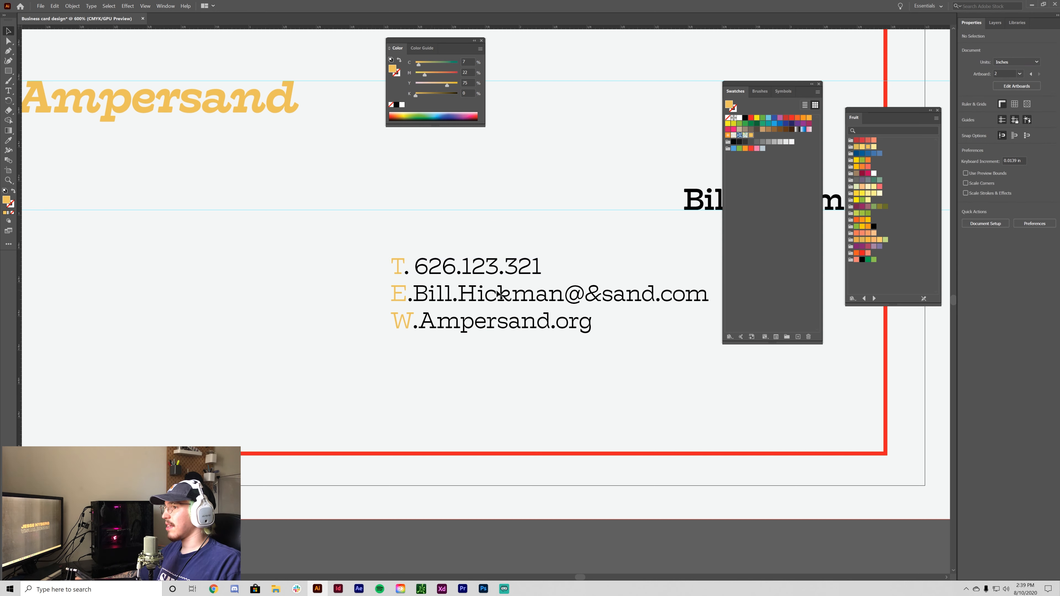
- Remove the space after 'T.' and set kerning to 100 after the T., E. and W. initials
double_click(413, 289)
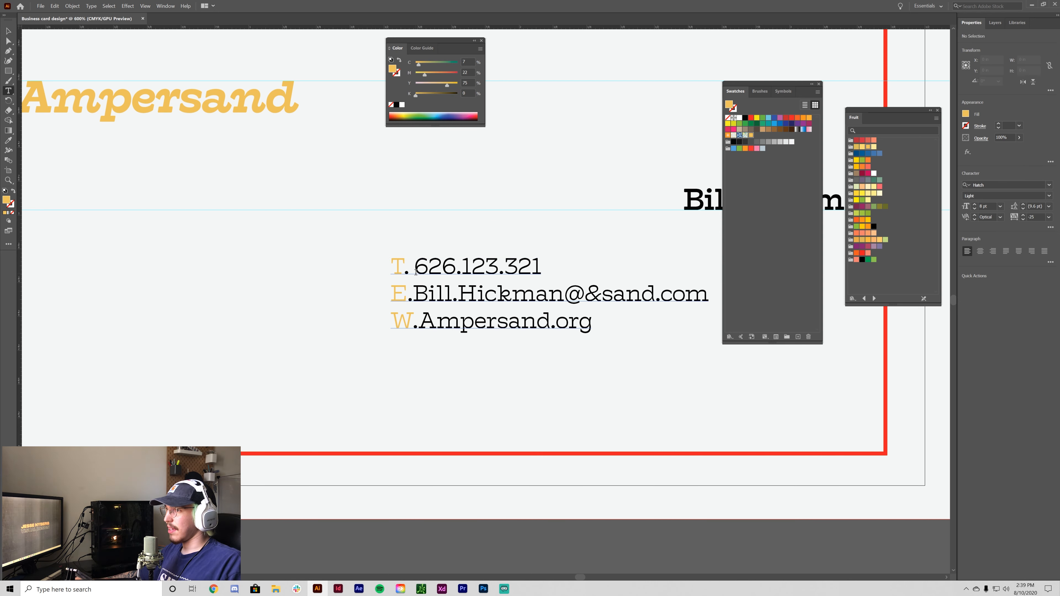
click(415, 267)
key(BackSpace)
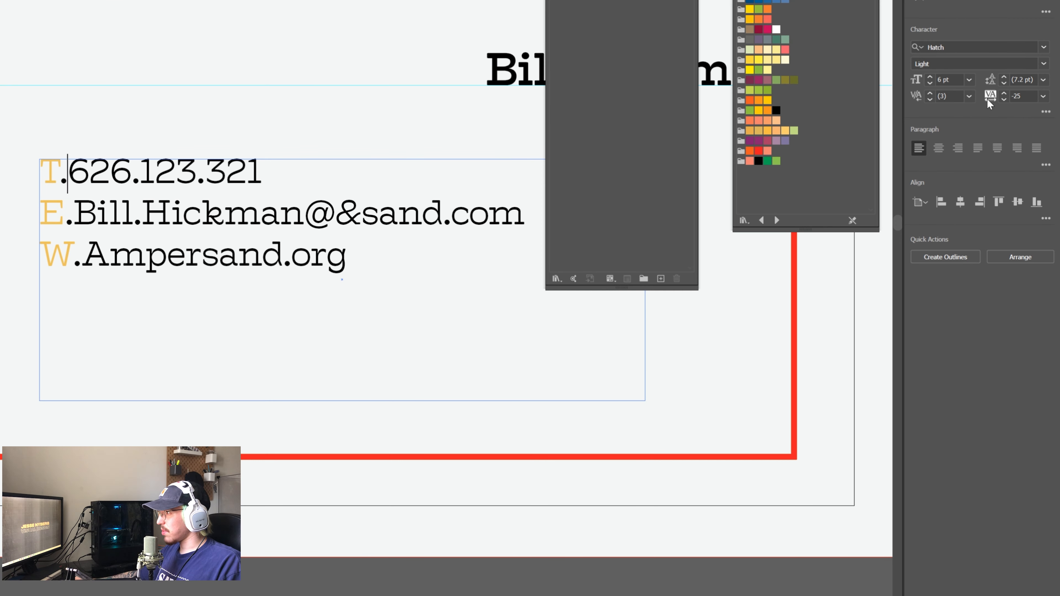
click(1001, 217)
click(990, 313)
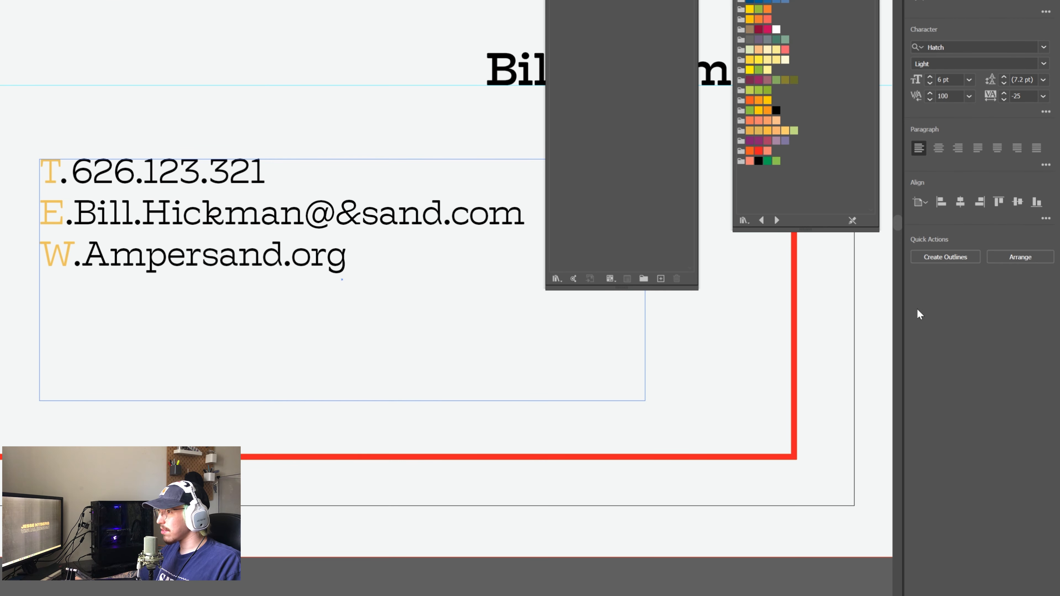
click(968, 96)
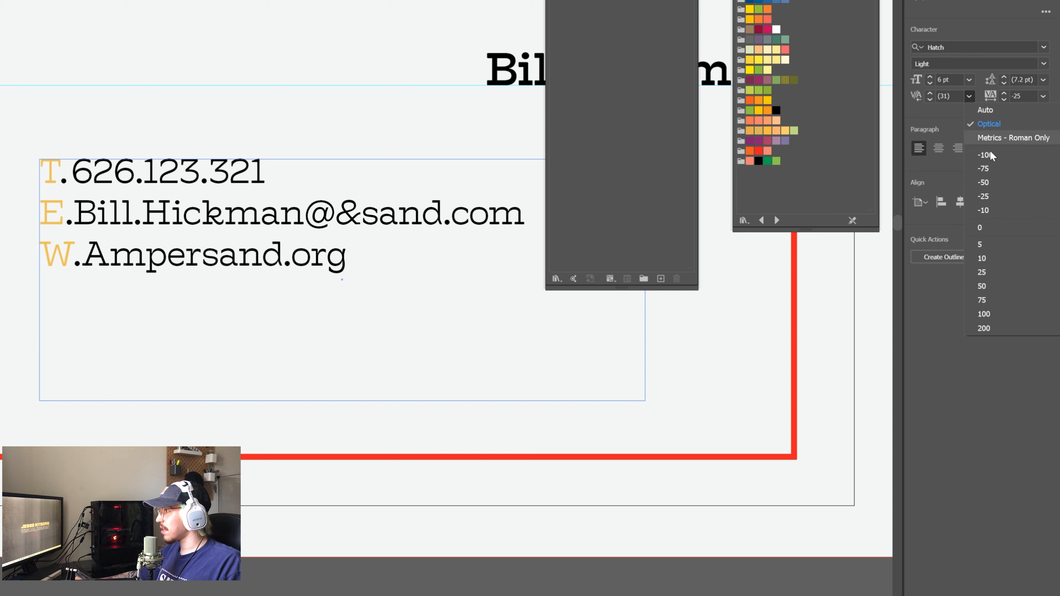
click(988, 314)
click(969, 96)
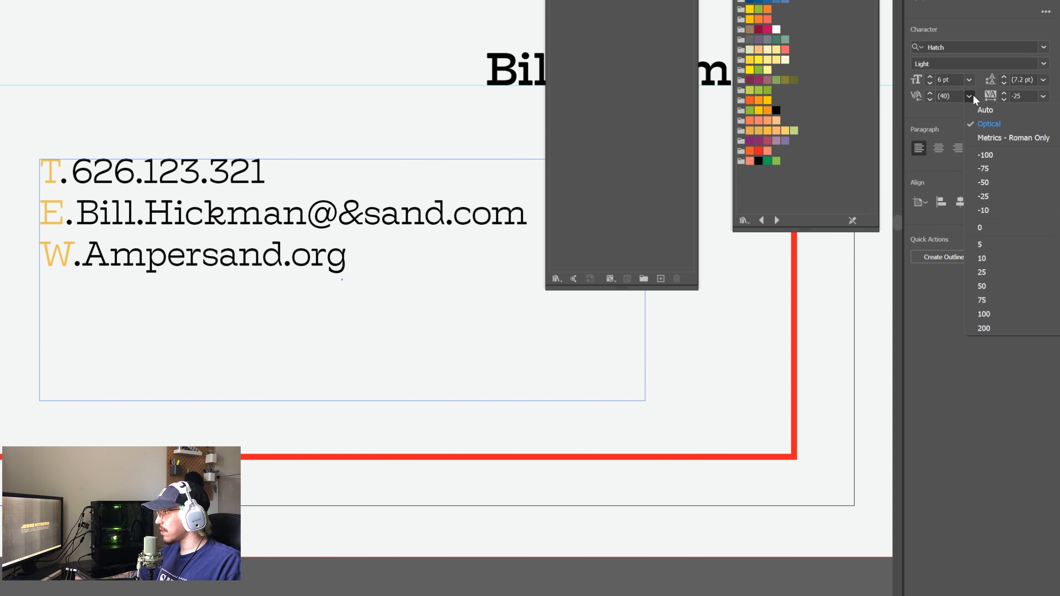
click(996, 315)
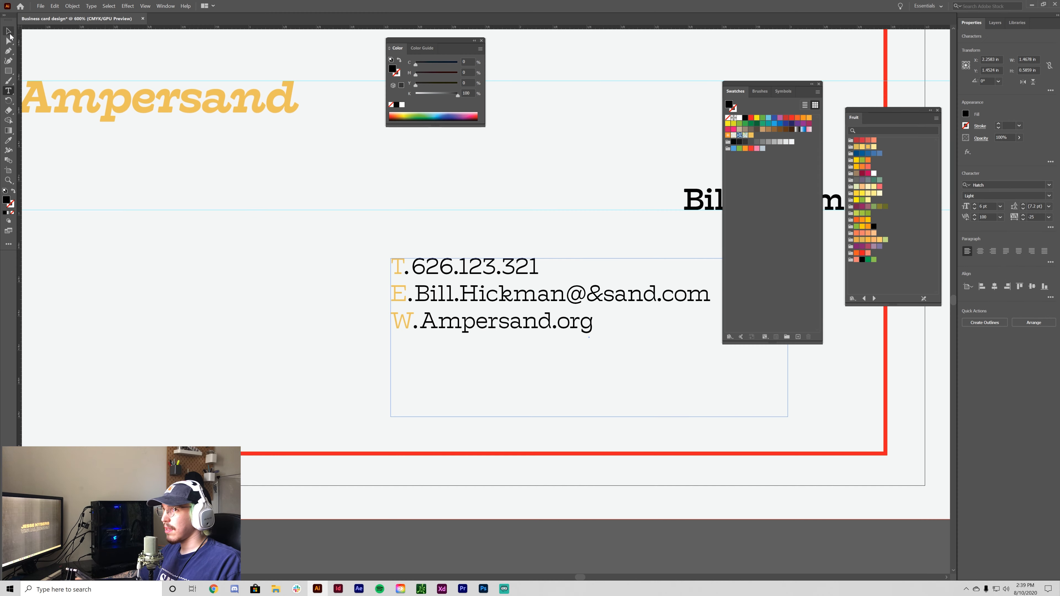
click(497, 519)
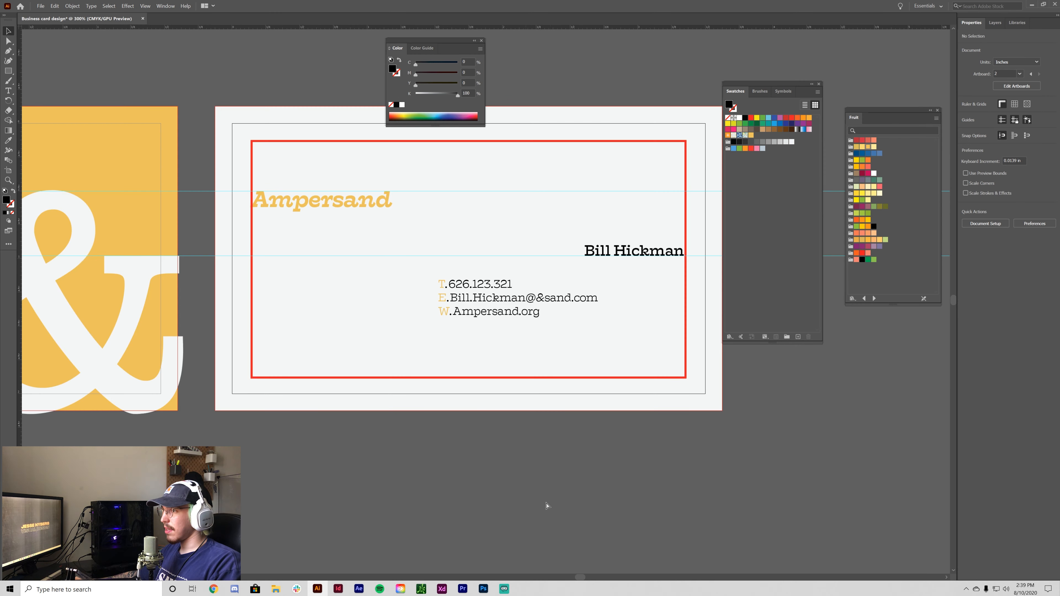
- With the Guide layer temporarily hidden, drag the contact block right beneath the cardholder's name
key(ctrl+minus)
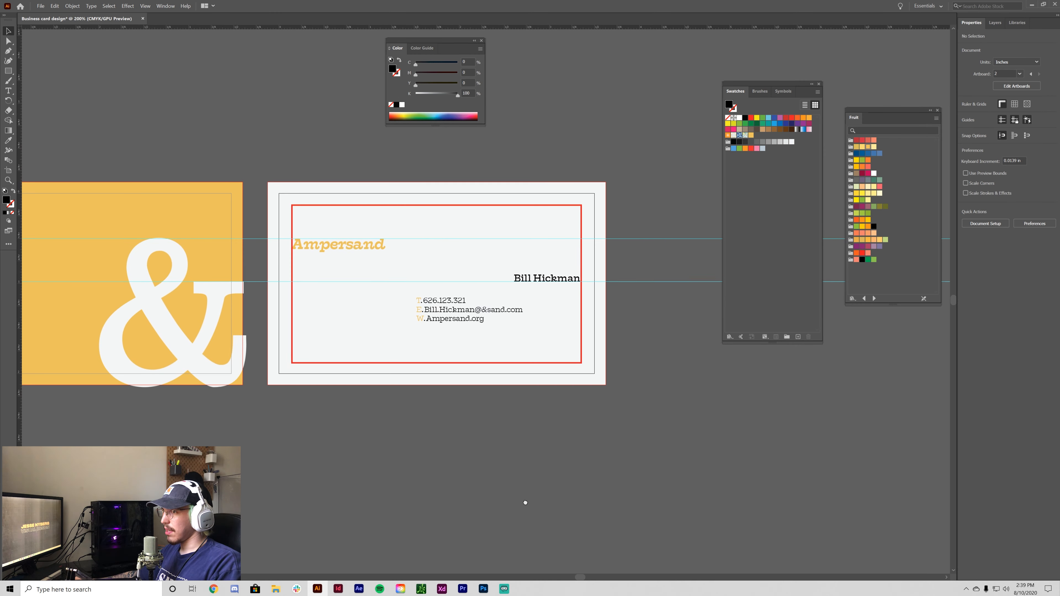
click(994, 23)
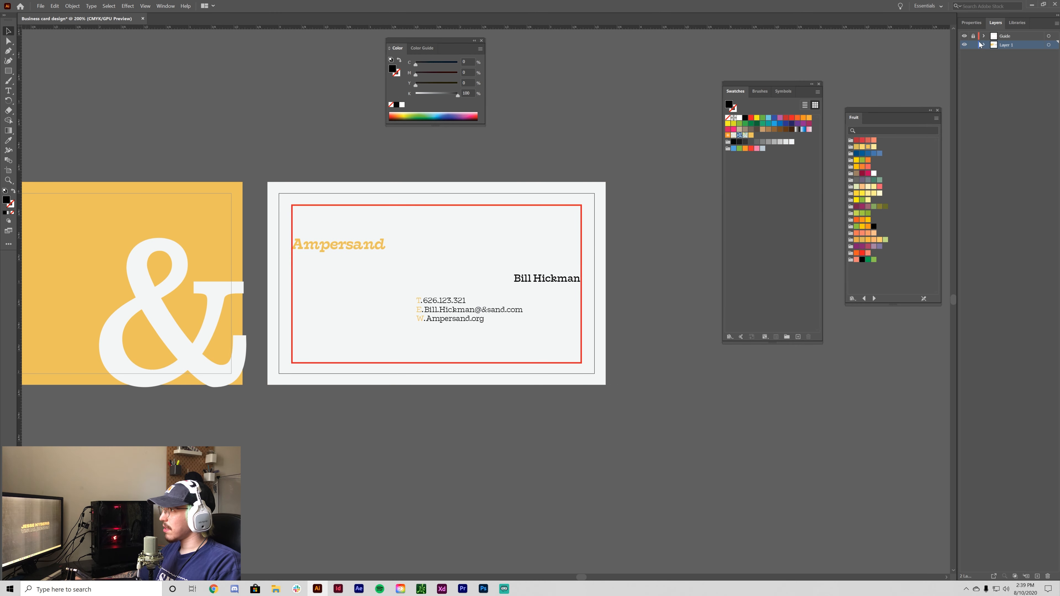
click(965, 37)
key(ctrl+plus)
key(ctrl+plus)
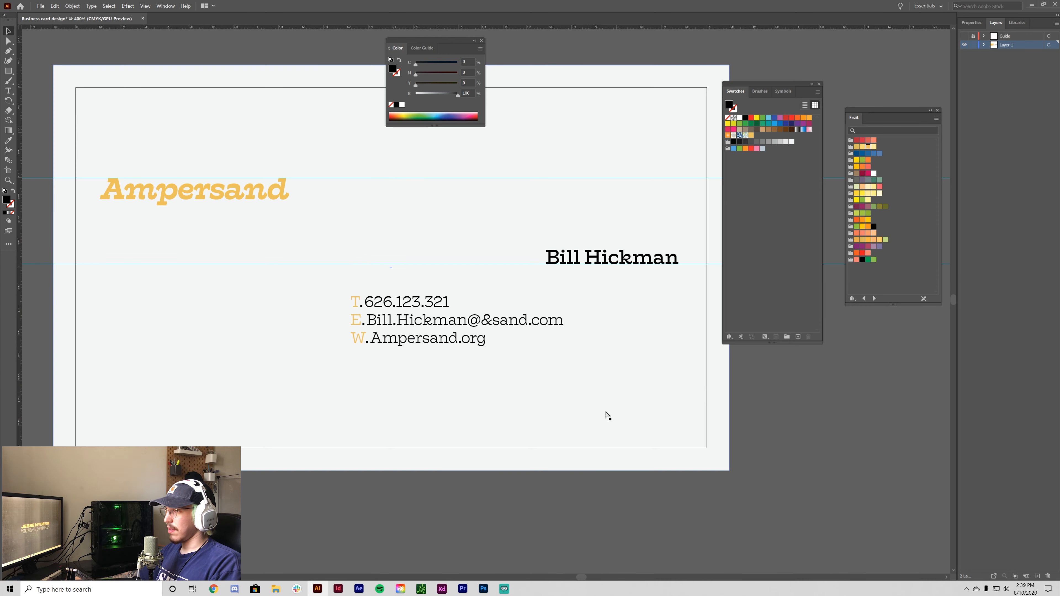
click(377, 325)
drag(378, 325, 467, 331)
click(965, 36)
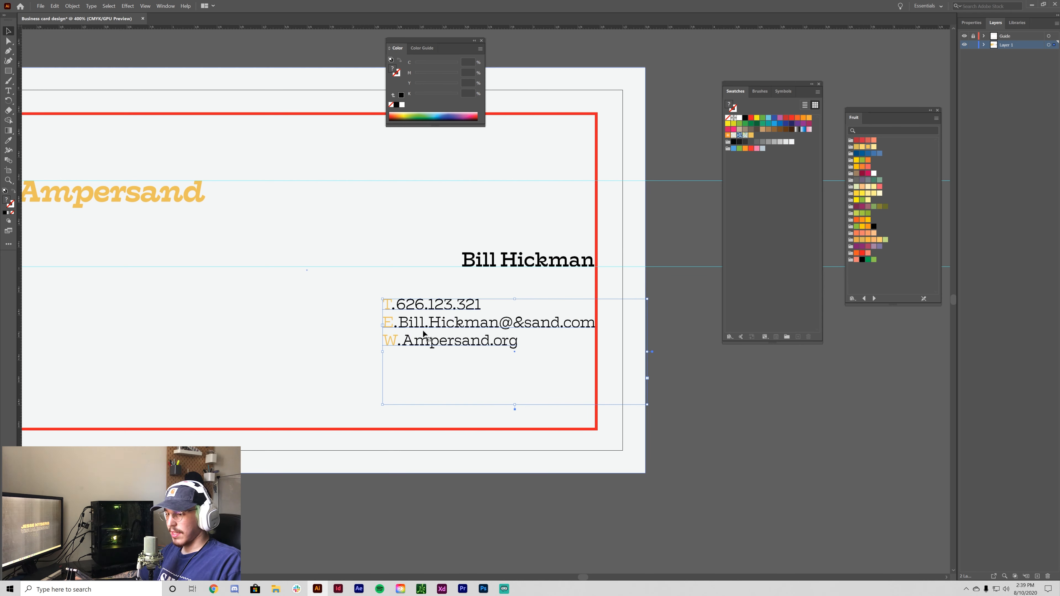
- Delete the first-name part and leftover initial from the e-mail address
double_click(457, 341)
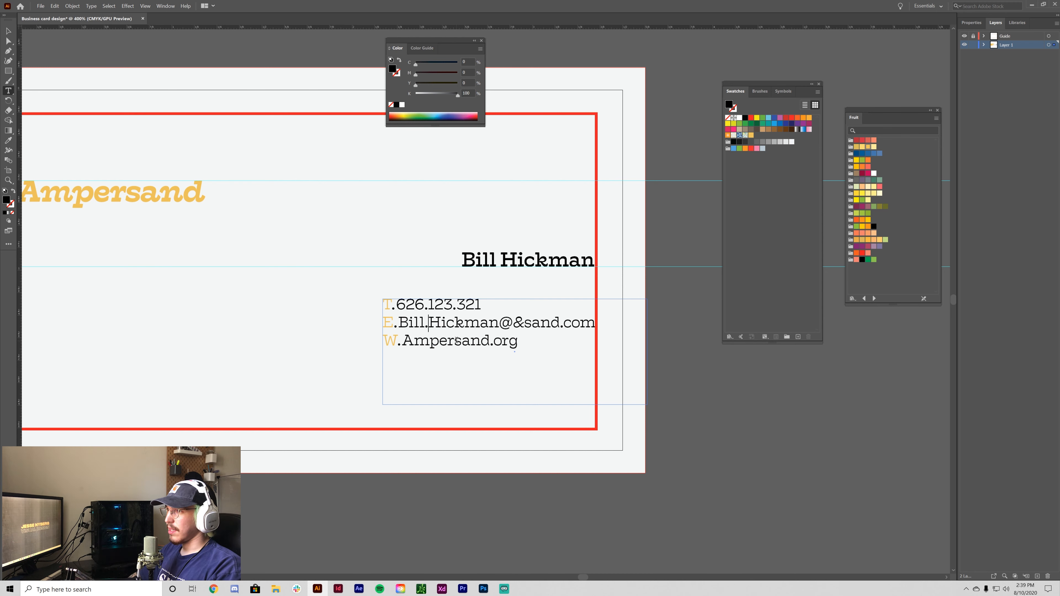
key(BackSpace)
key(BackSpace)
key(BackSpace)
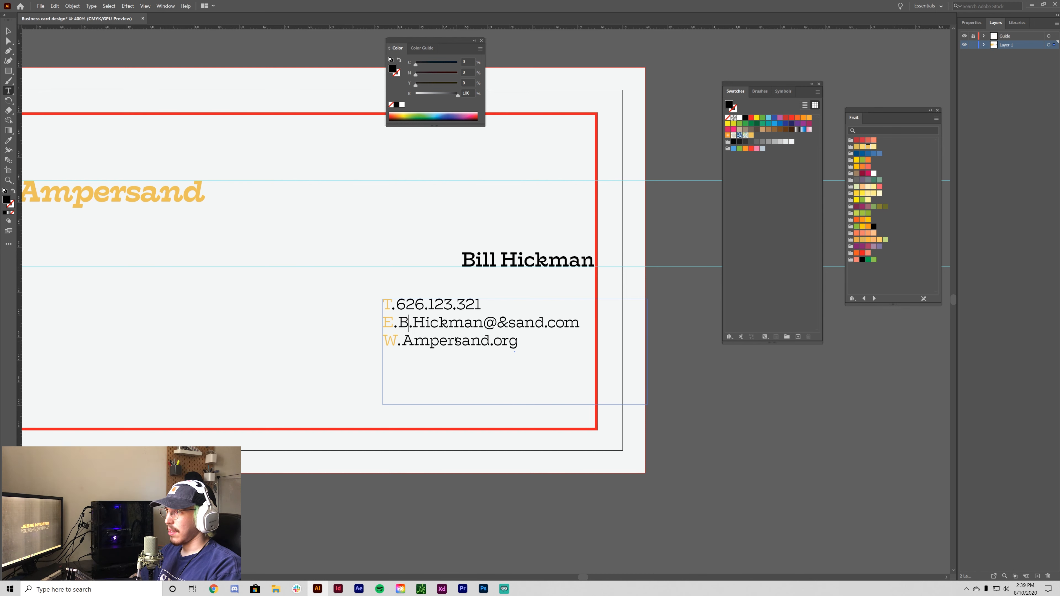
key(BackSpace)
key(BackSpace)
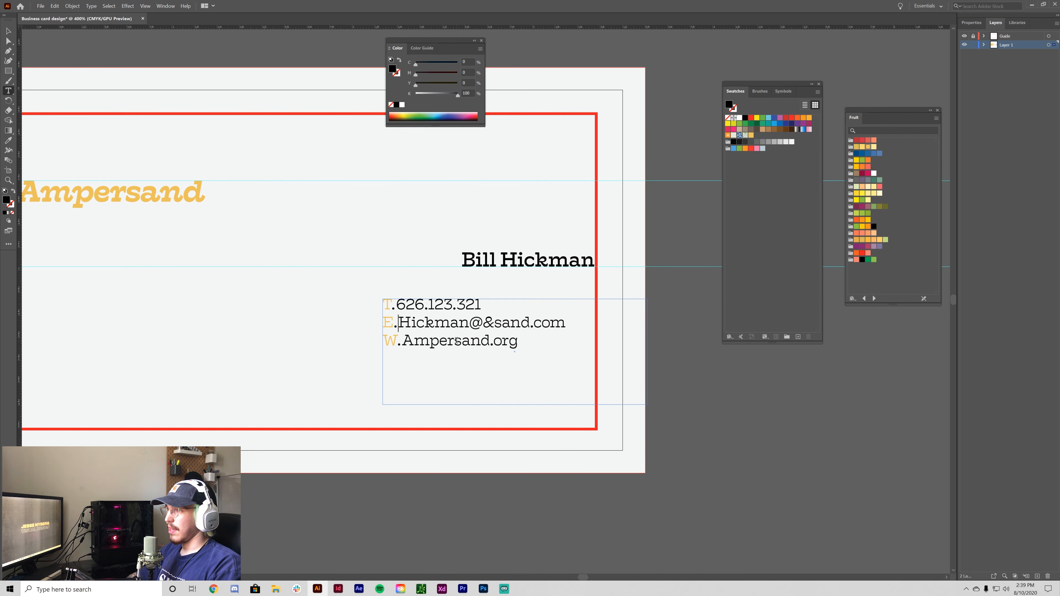
click(16, 32)
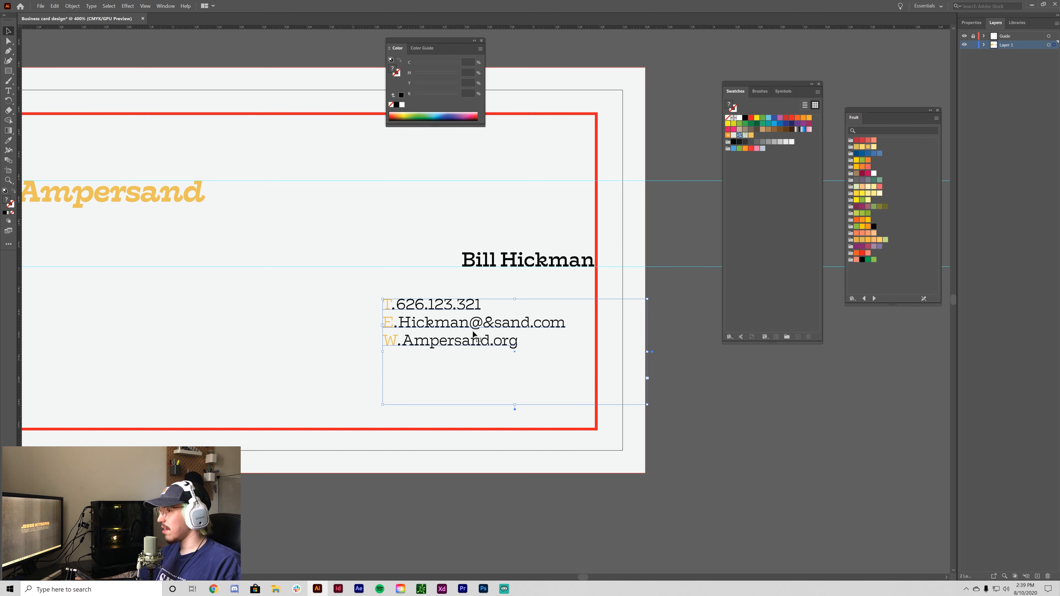
- Nudge the contact block about 0.17 in right to line up with the name
click(395, 325)
click(972, 23)
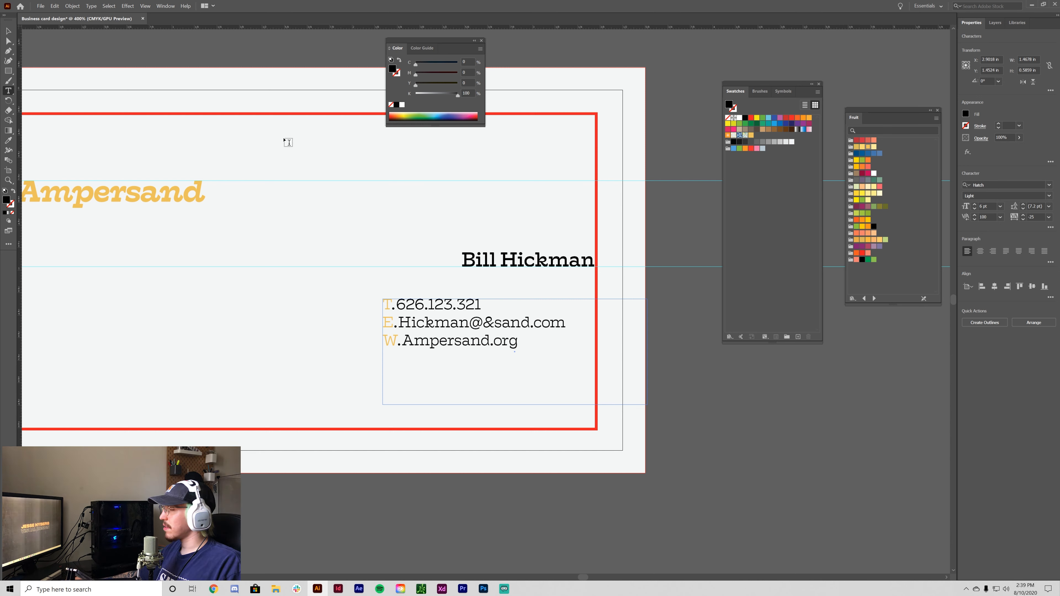
key(Escape)
drag(417, 321, 450, 324)
click(321, 343)
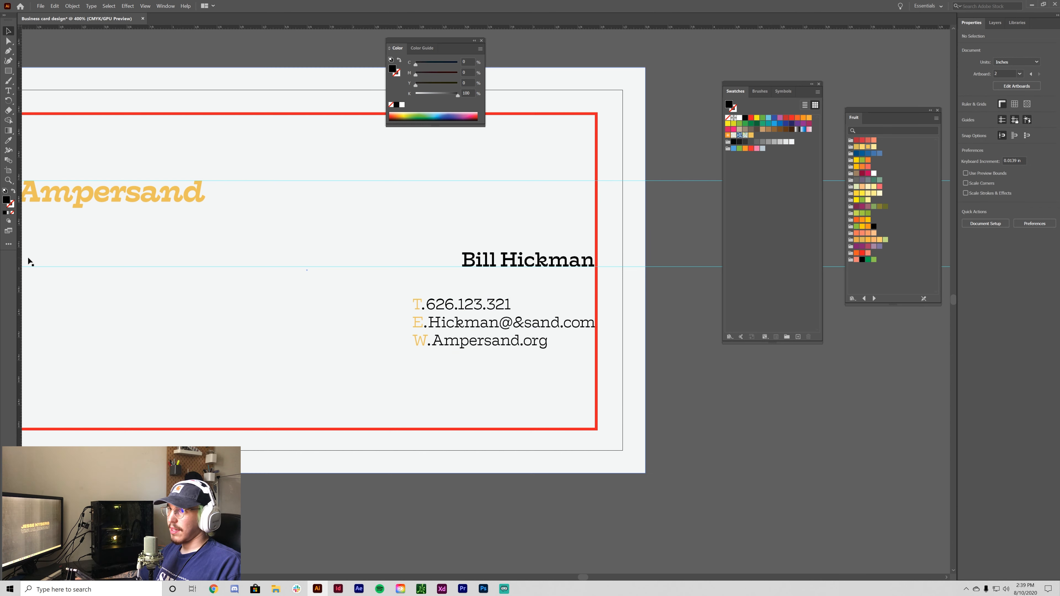
- Align the name's left edge to a vertical guide at the contact block's edge, then hide guides
drag(20, 272, 413, 372)
click(529, 262)
drag(529, 262, 482, 263)
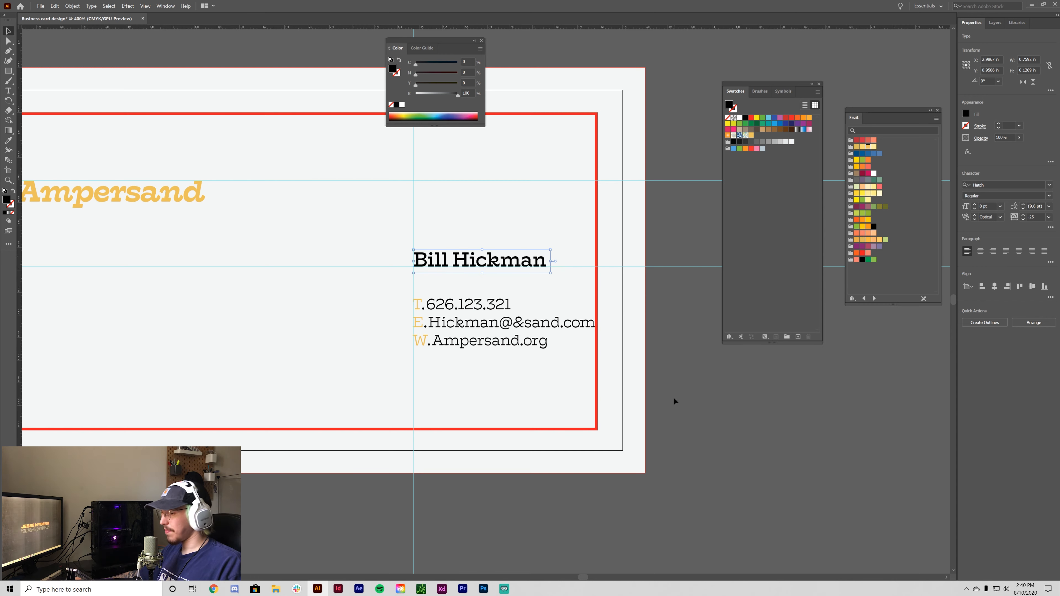
click(685, 417)
key(ctrl+semicolon)
- Hide the red guide rectangle layer and zoom to 300% on the card back
key(ctrl+0)
key(ctrl+minus)
key(ctrl+minus)
key(ctrl+minus)
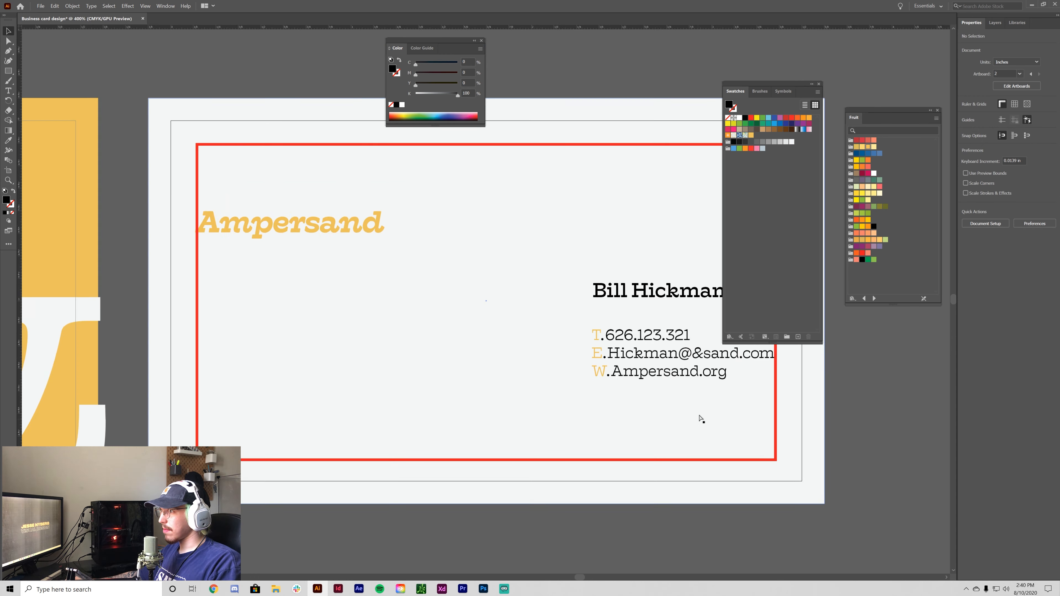
click(995, 23)
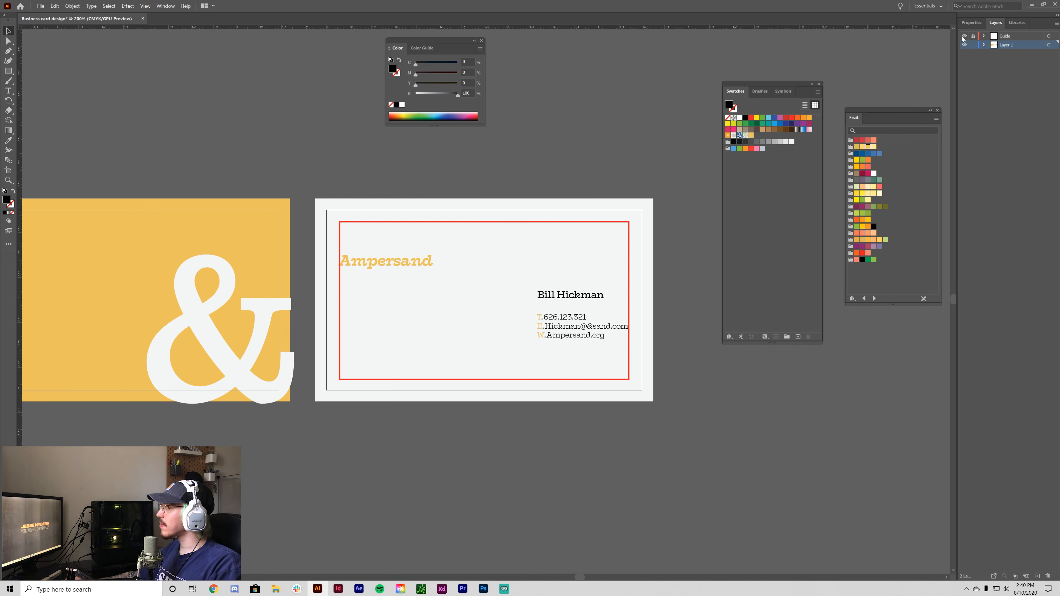
click(965, 36)
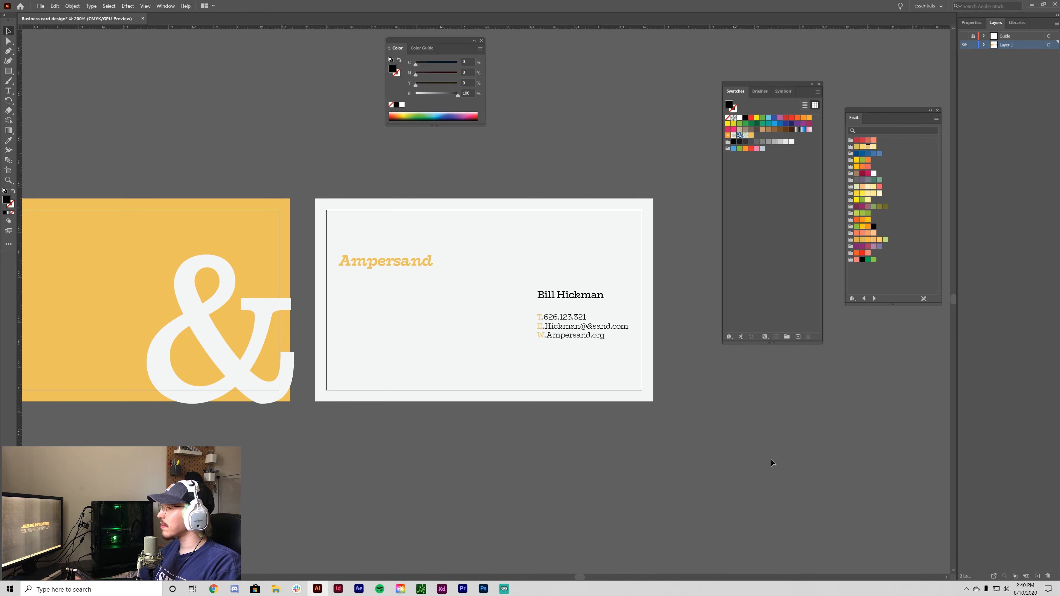
key(ctrl+minus)
key(ctrl+minus)
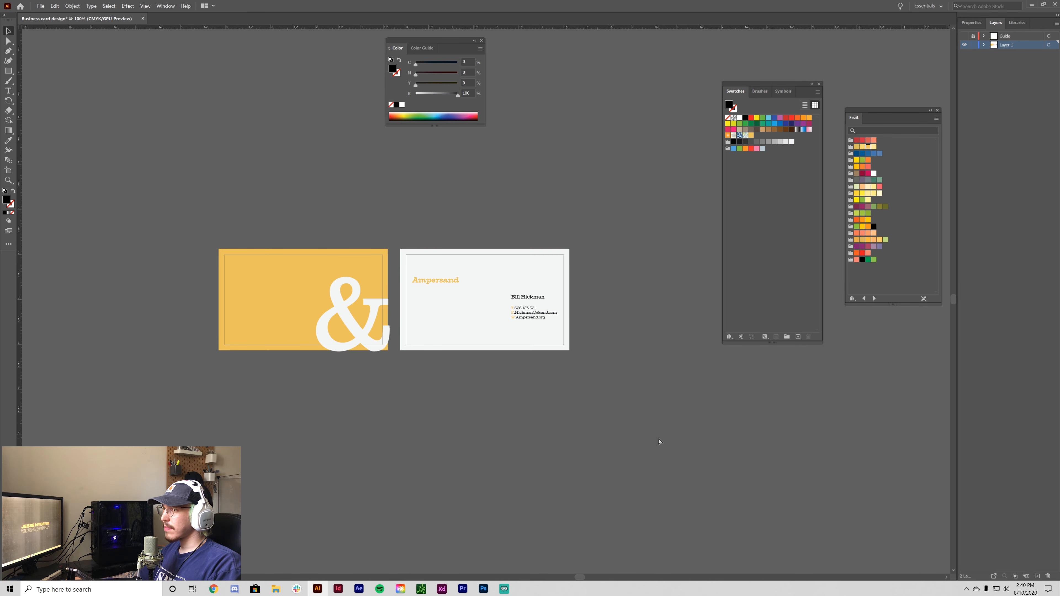
key(ctrl+minus)
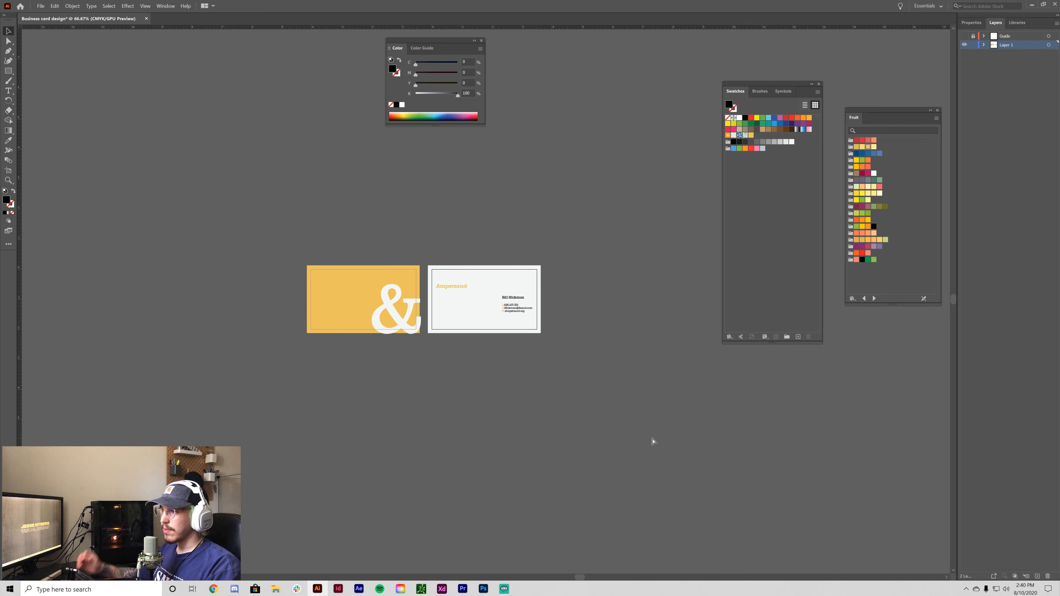
key(ctrl+plus)
key(ctrl+plus)
key(ctrl+plus)
key(ctrl+plus)
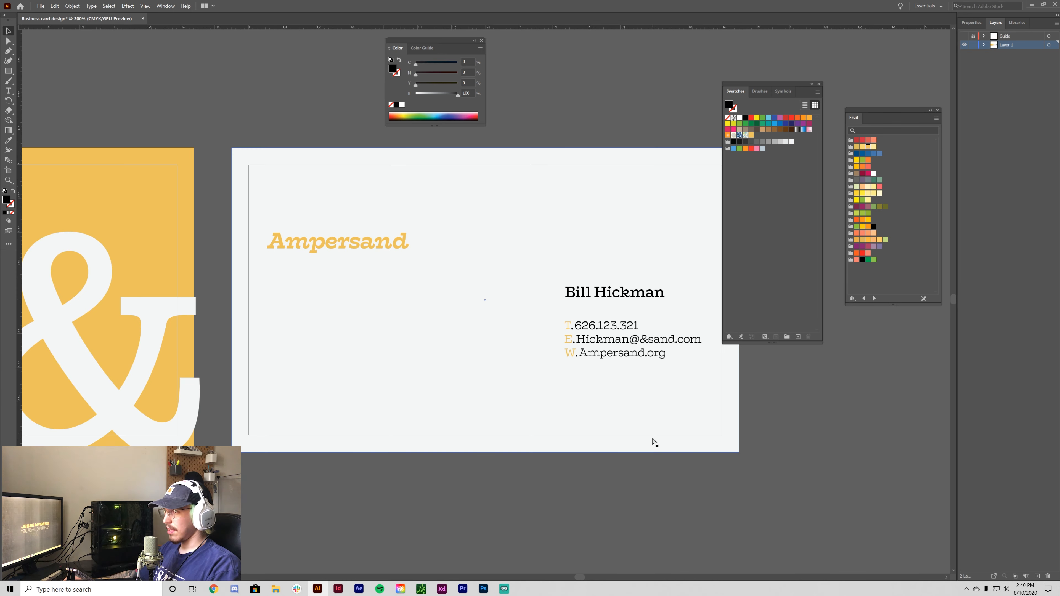
key(ctrl+plus)
- Show the guides again and zoom to 600% on the selected contact block
drag(684, 456, 534, 424)
key(ctrl+minus)
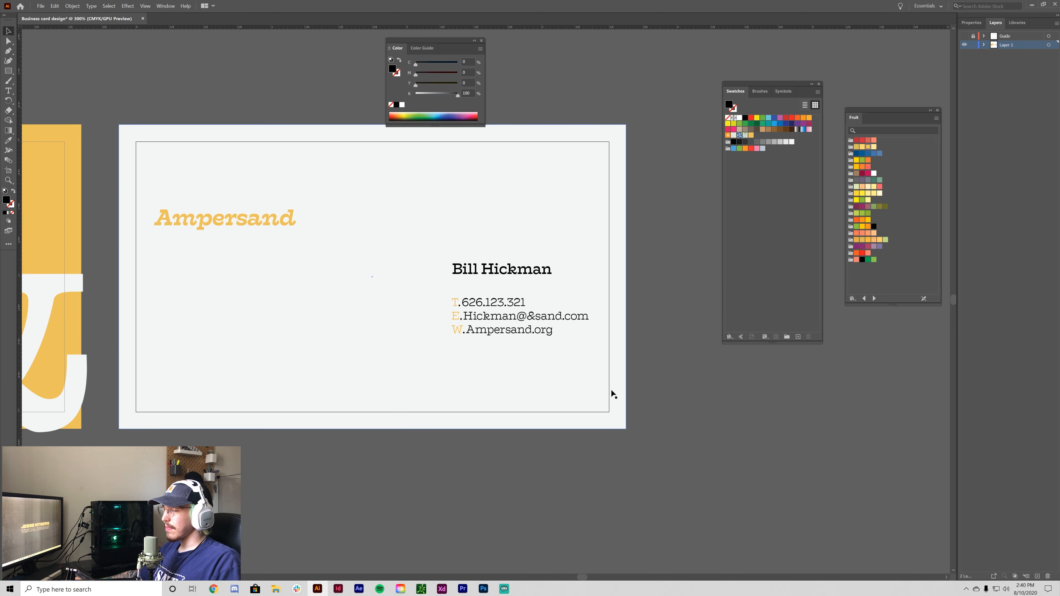
key(ctrl+minus)
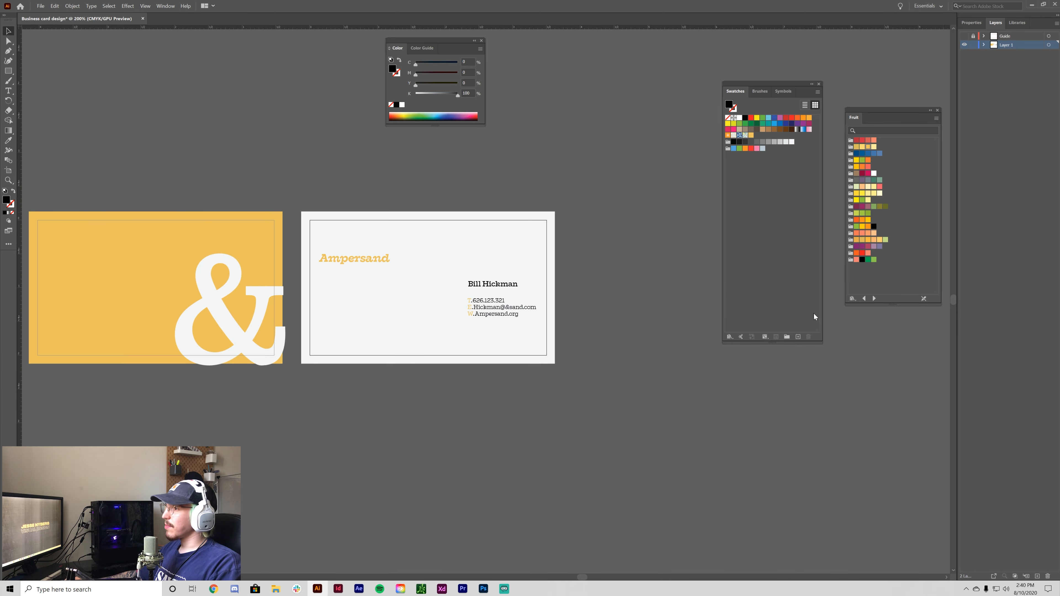
key(ctrl+plus)
key(ctrl+plus)
click(543, 338)
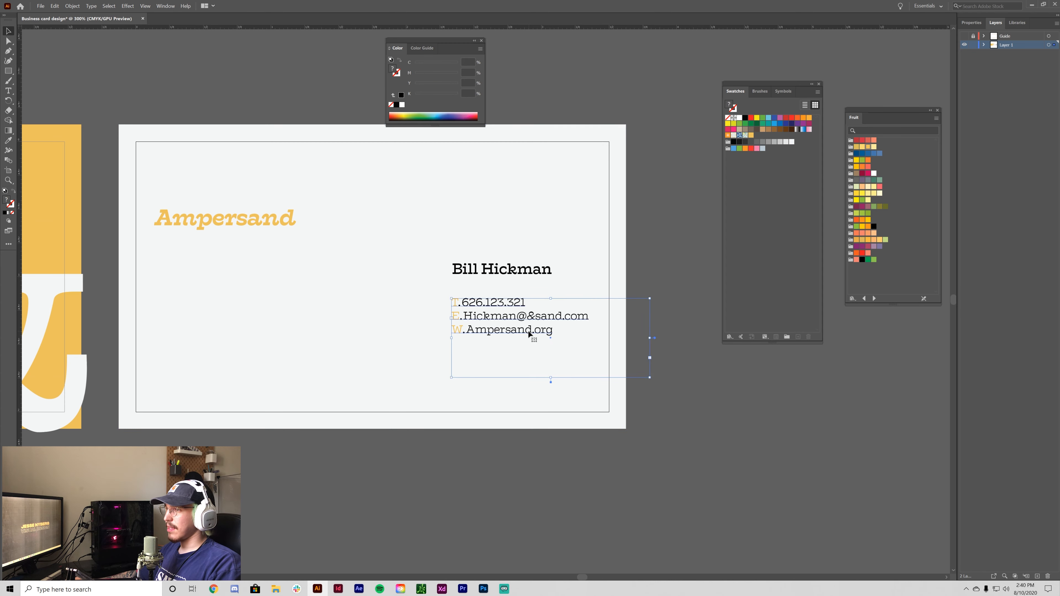
key(ctrl+plus)
key(ctrl+plus)
key(ctrl+semicolon)
scroll(533, 339, up, 2)
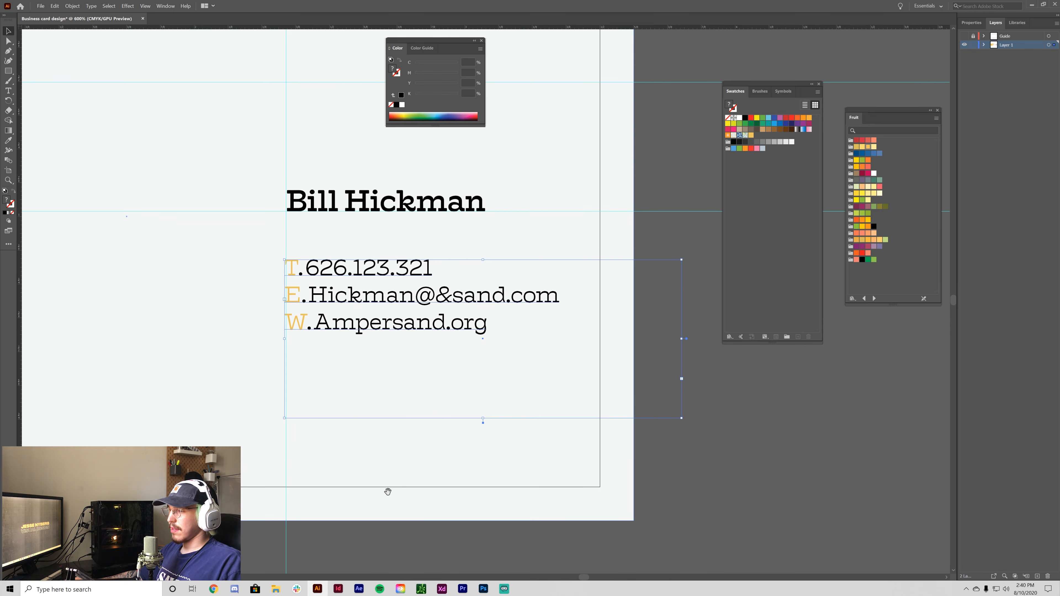
key(ctrl+minus)
key(ctrl+minus)
key(ctrl+minus)
key(ctrl+plus)
key(ctrl+plus)
key(ctrl+plus)
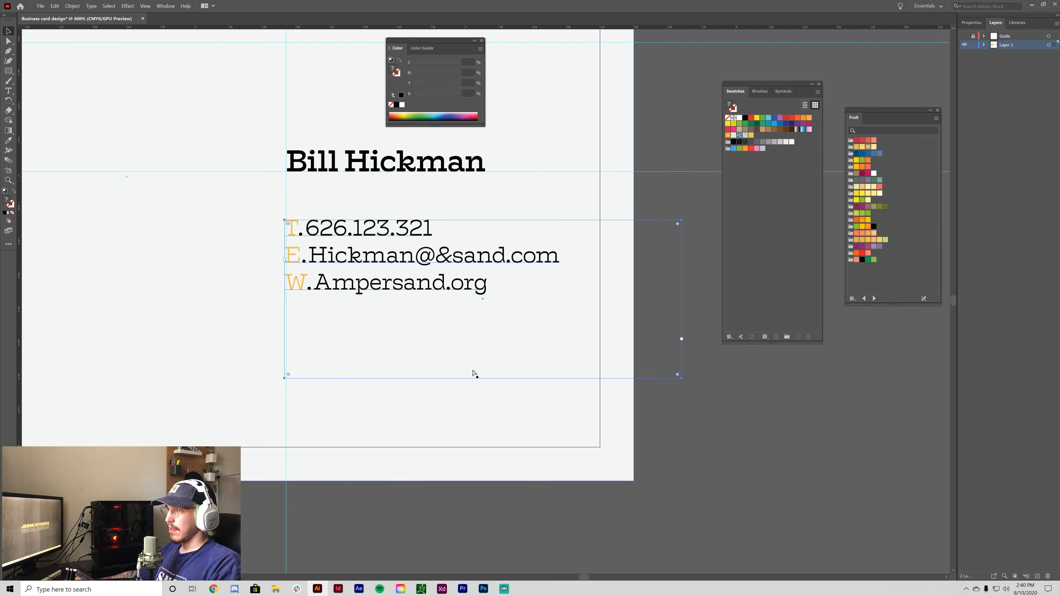
drag(475, 375, 551, 490)
- Move the contact block up under the name, then nudge it down 1 pt
drag(433, 347, 434, 323)
click(577, 423)
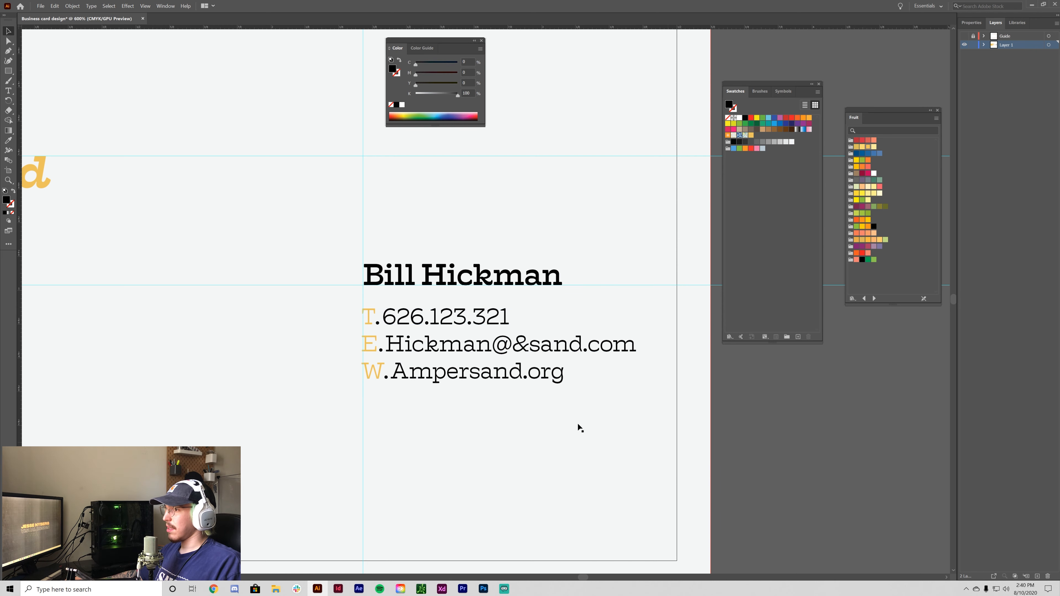
click(416, 322)
key(Down)
click(721, 374)
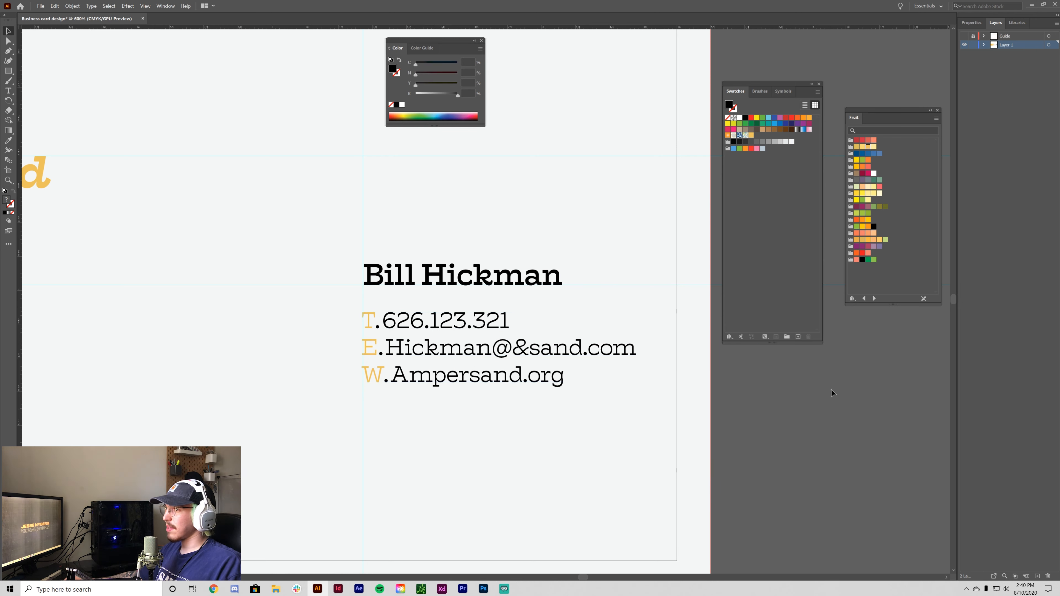
scroll(387, 272, up, 4)
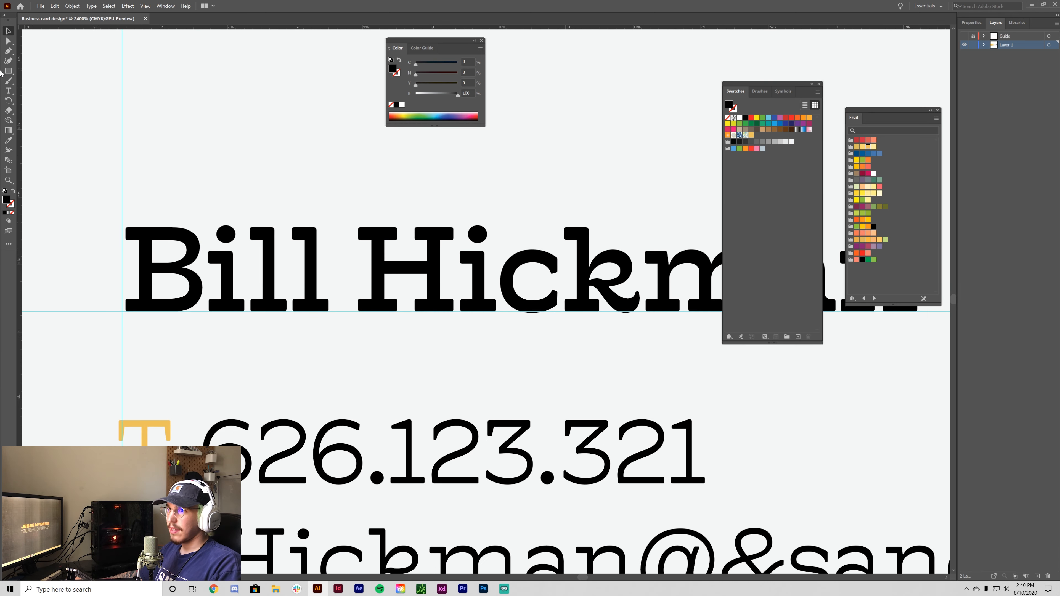
- Draw a rectangle matching the H's serif, move it below the name and round its corners
key(m)
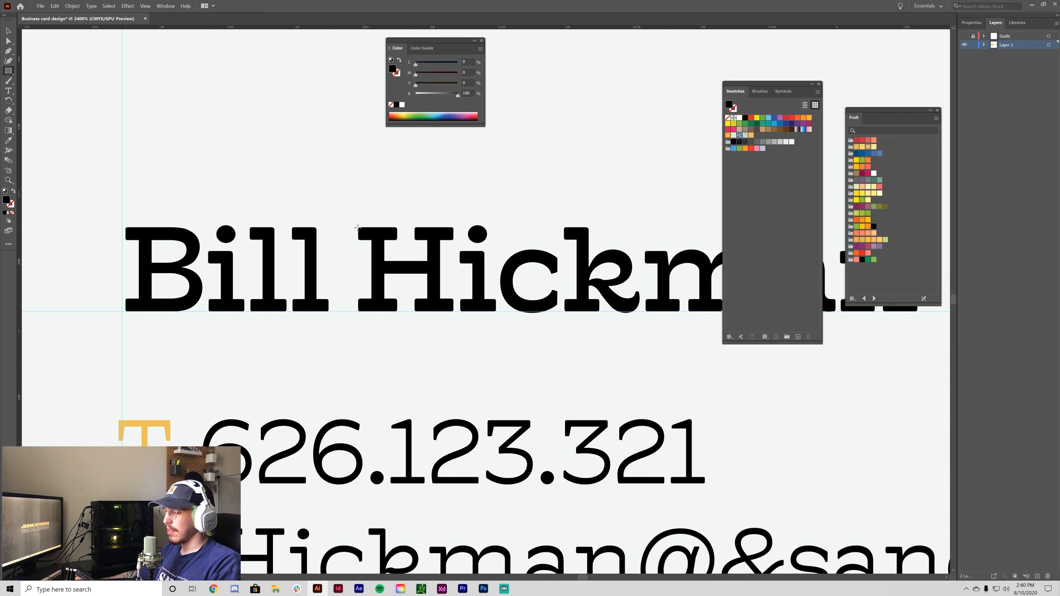
scroll(358, 230, up, 2)
drag(411, 308, 436, 335)
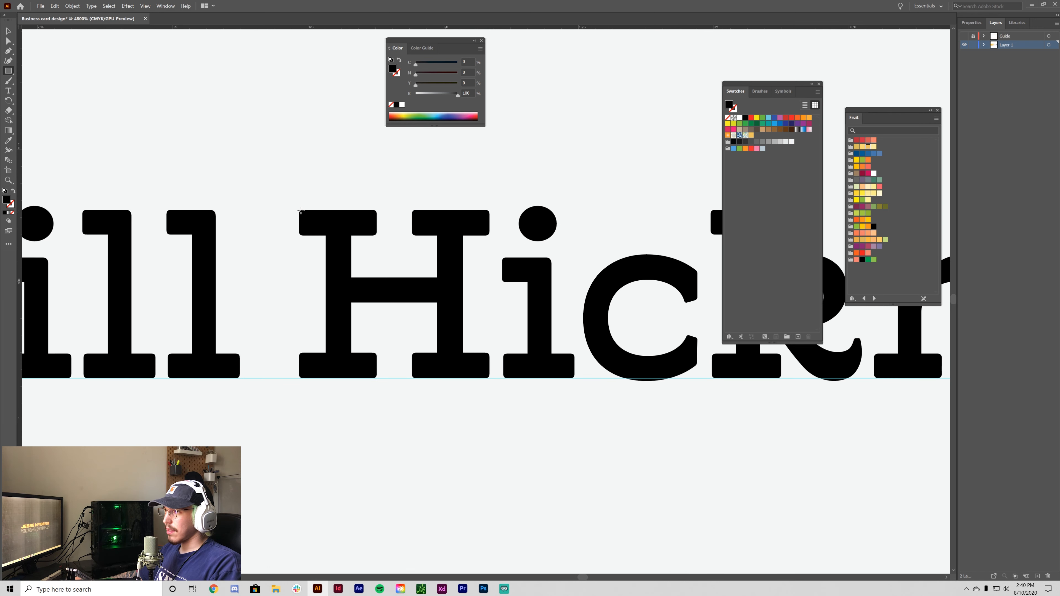
drag(299, 209, 376, 236)
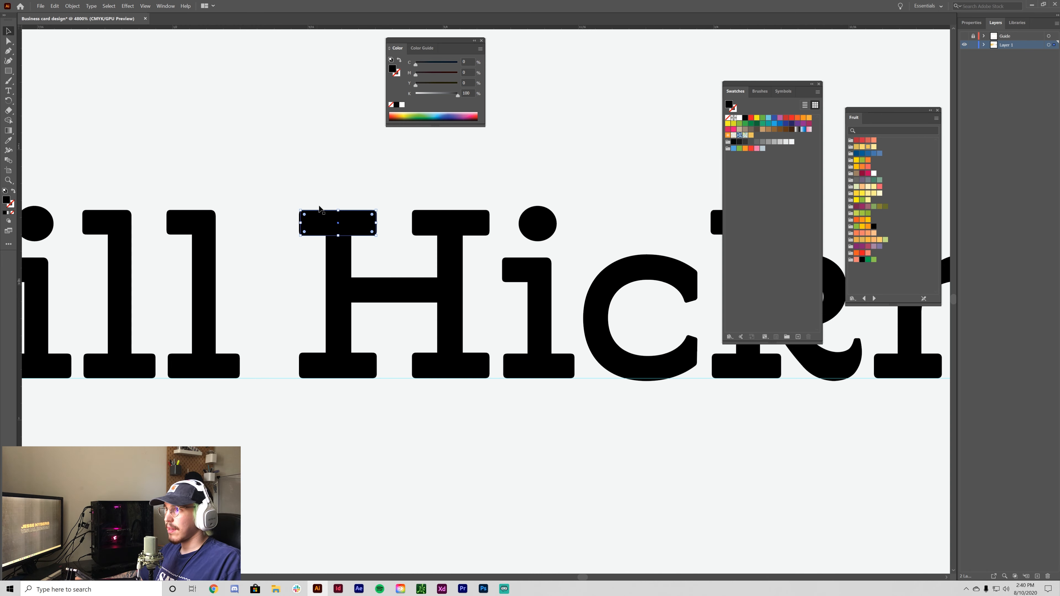
drag(319, 208, 425, 497)
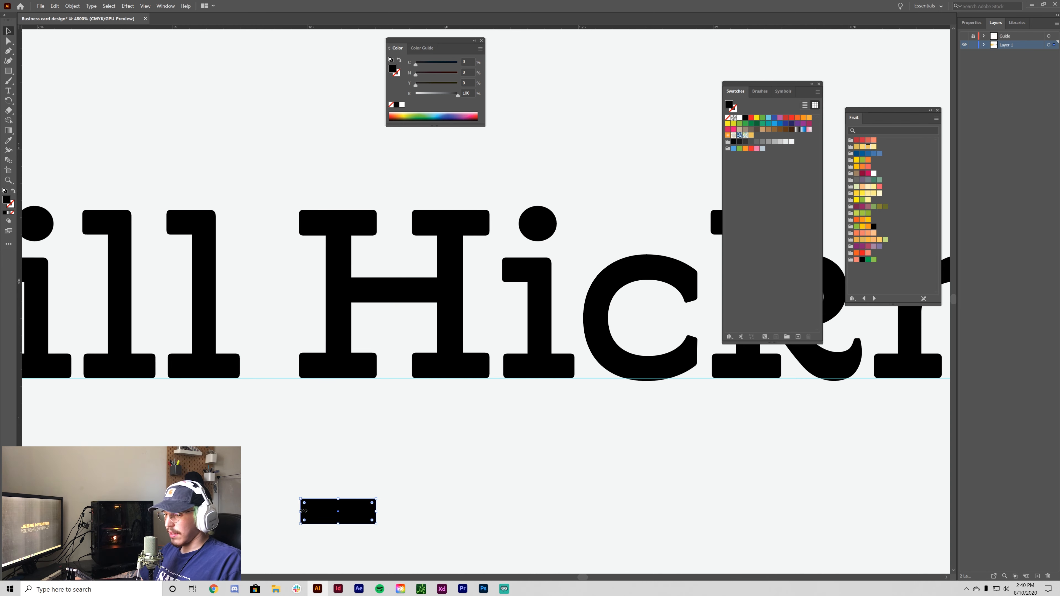
key(v)
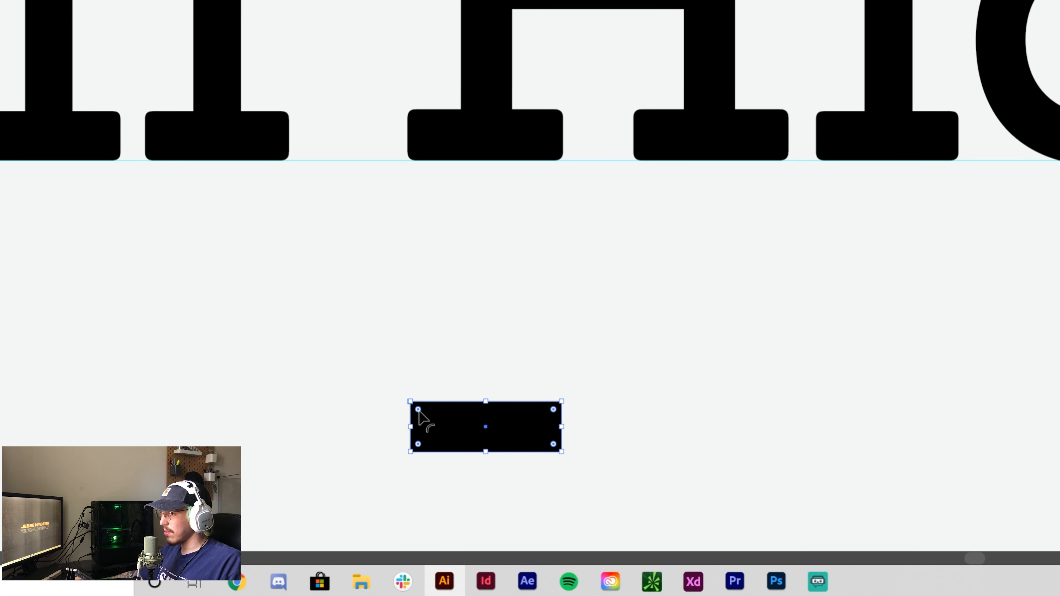
drag(418, 410, 346, 360)
click(466, 299)
- Place the black bar at the left guide, stretch it wider into a rule, then view both cards
key(ctrl+minus)
key(ctrl+minus)
key(ctrl+minus)
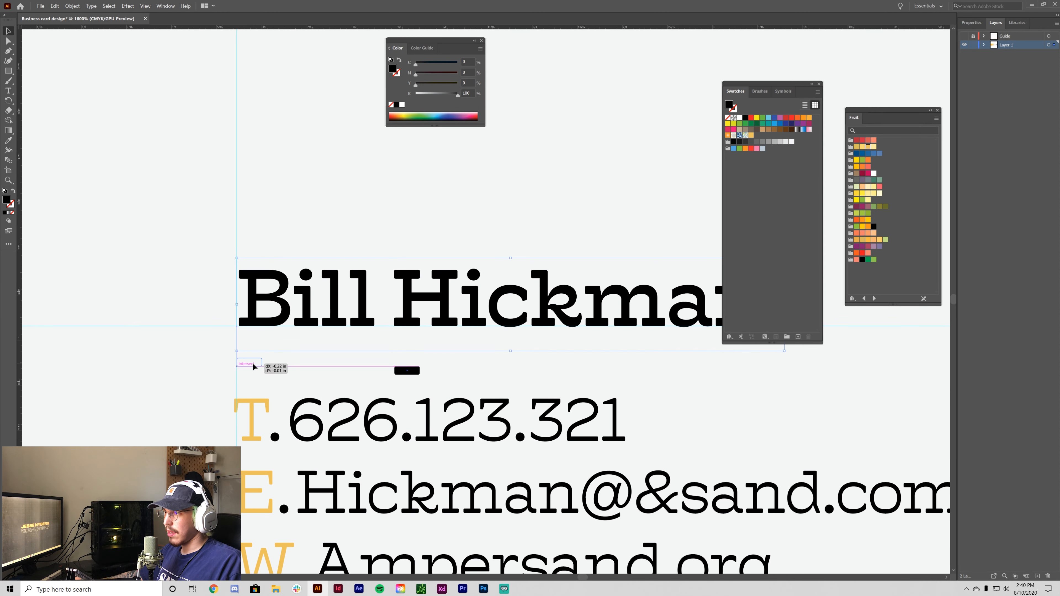
click(281, 241)
click(252, 366)
click(157, 443)
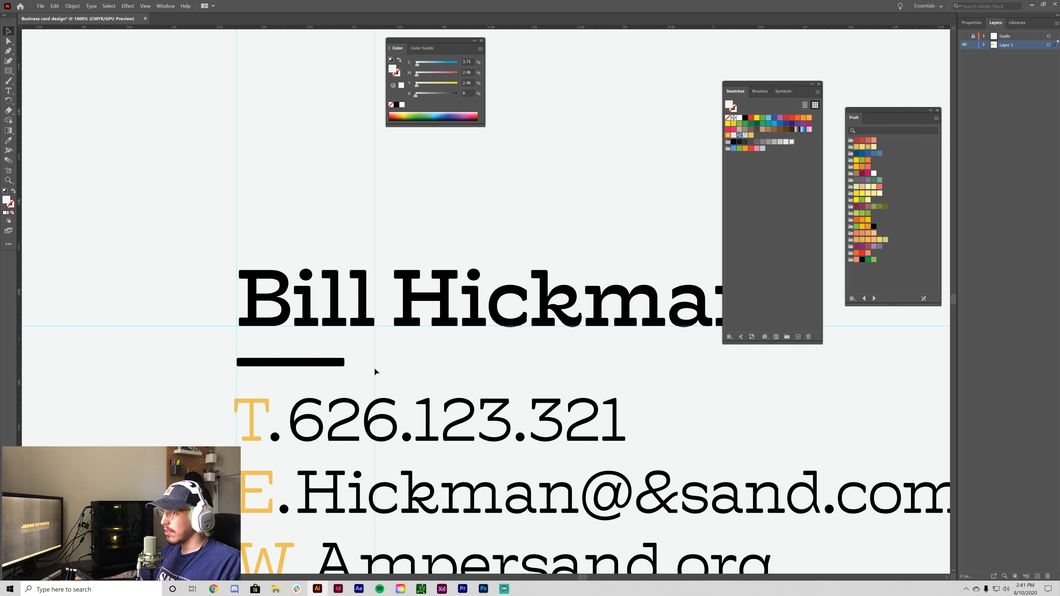
click(319, 361)
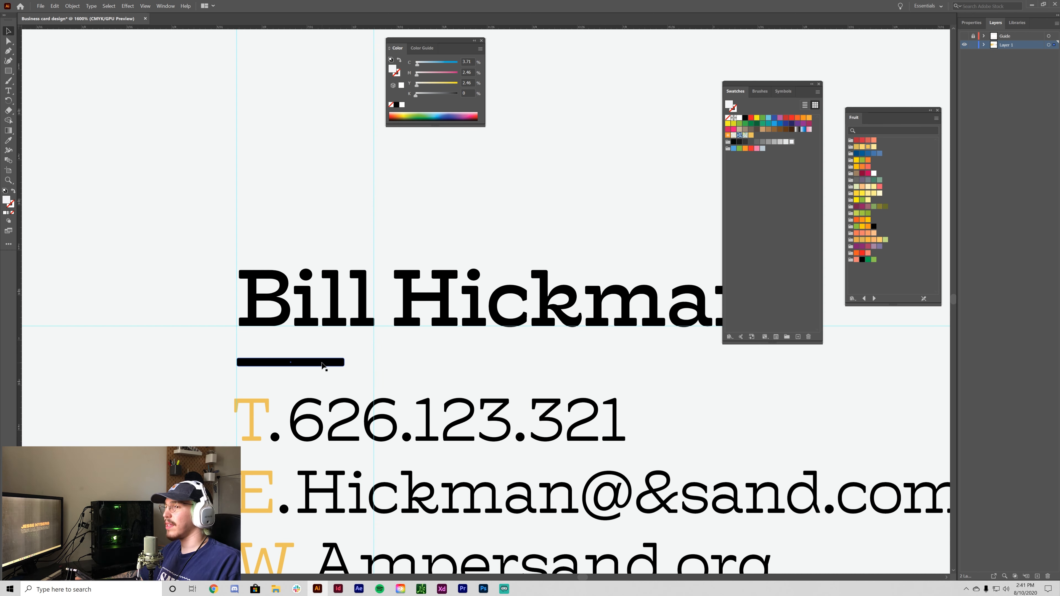
drag(362, 365, 374, 365)
click(439, 371)
key(ctrl+1)
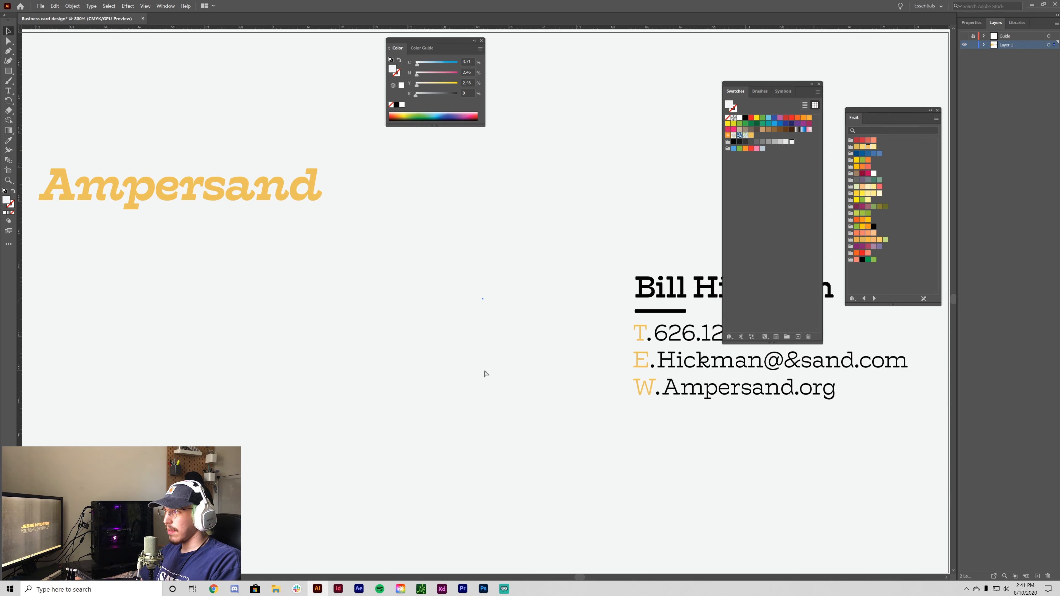
click(589, 445)
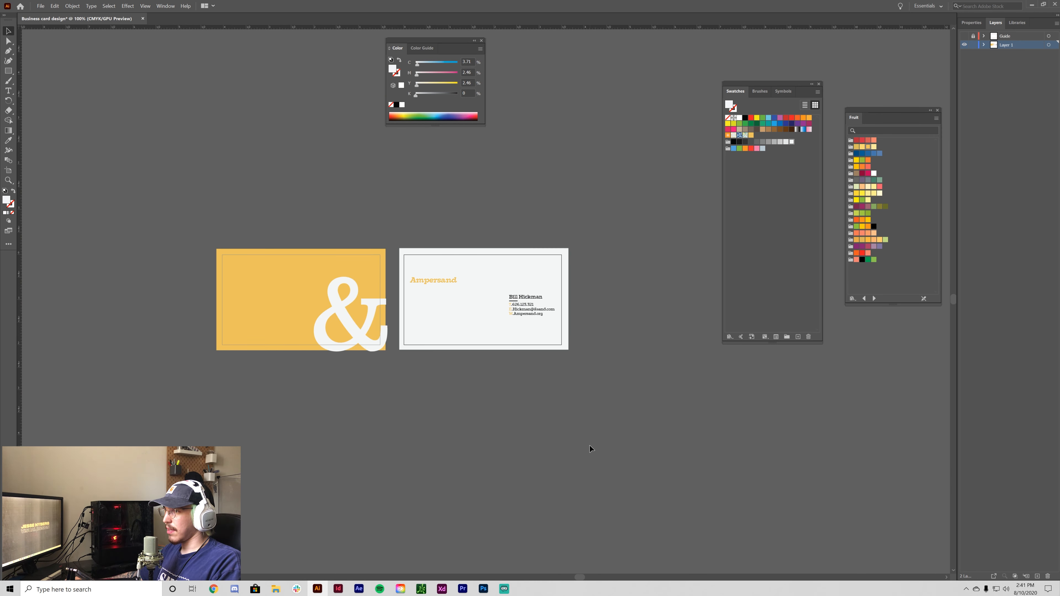
key(ctrl+plus)
key(ctrl+plus)
key(ctrl+plus)
drag(609, 503, 509, 493)
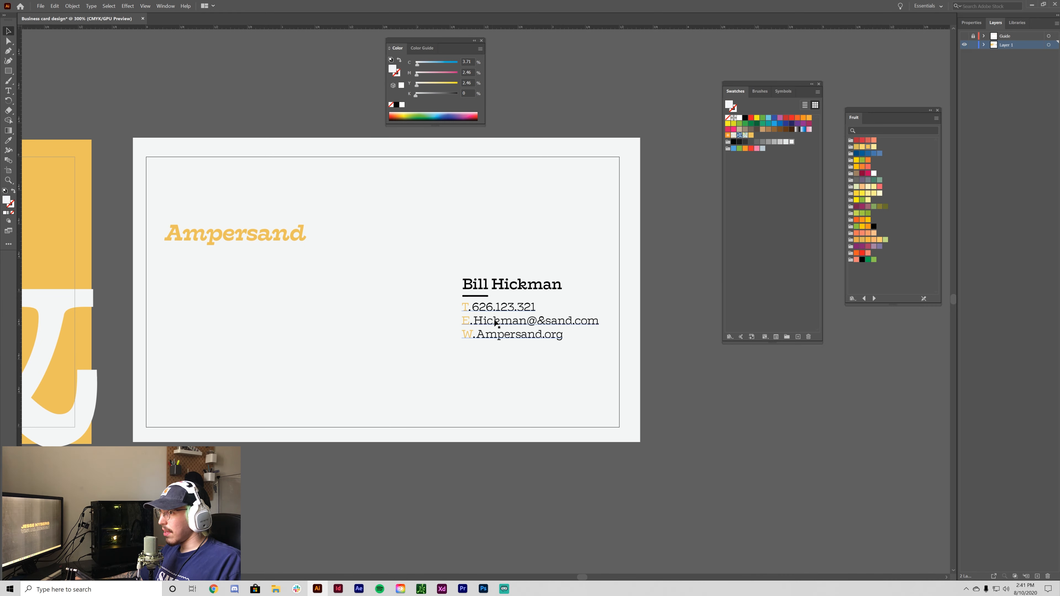
click(493, 287)
key(ctrl+semicolon)
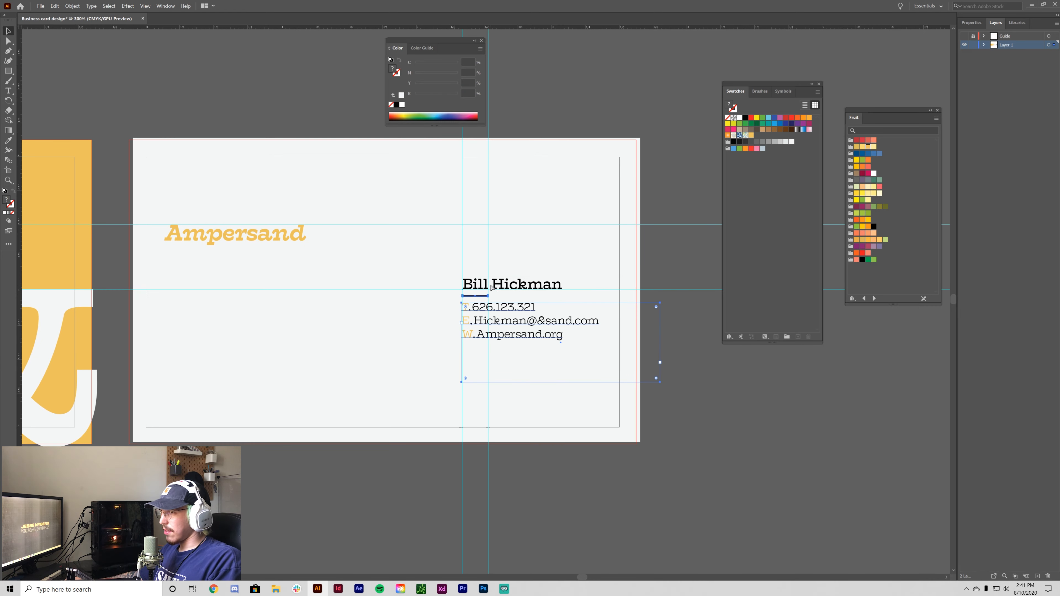
drag(496, 288, 361, 288)
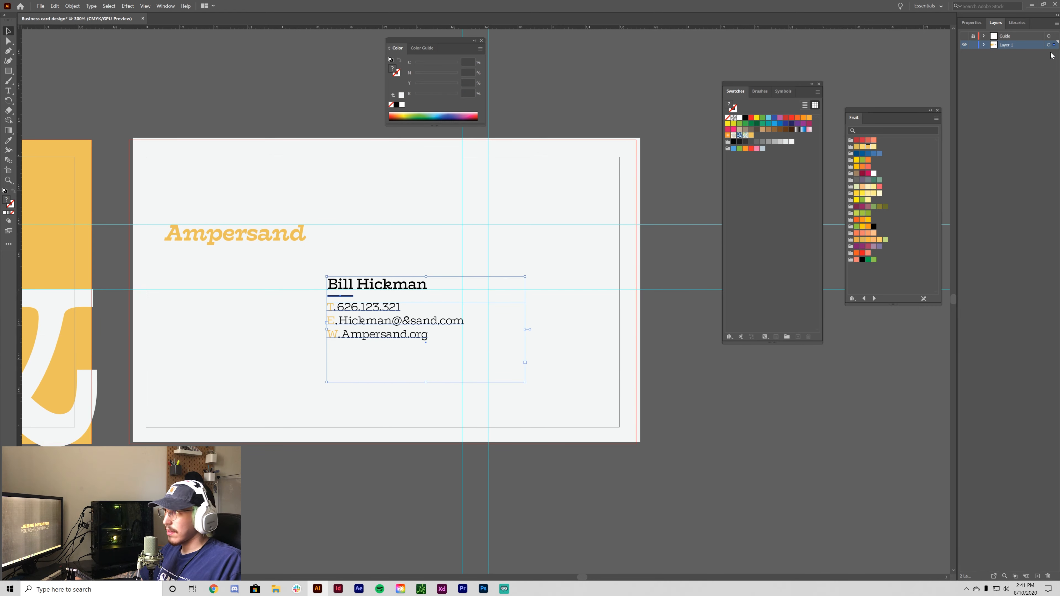
click(965, 36)
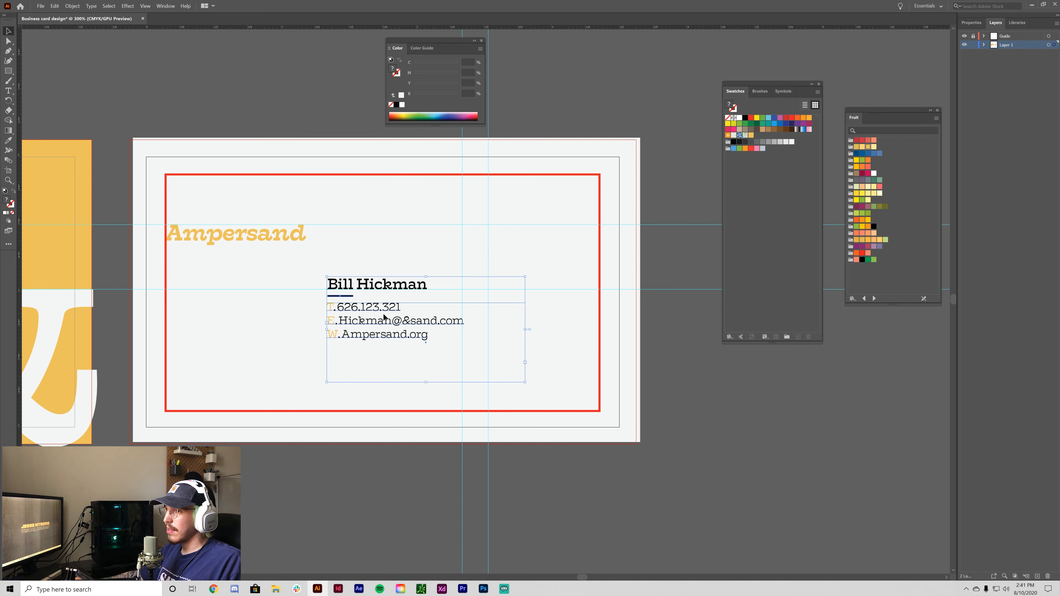
drag(382, 317, 222, 316)
click(291, 442)
key(ctrl+minus)
key(ctrl+minus)
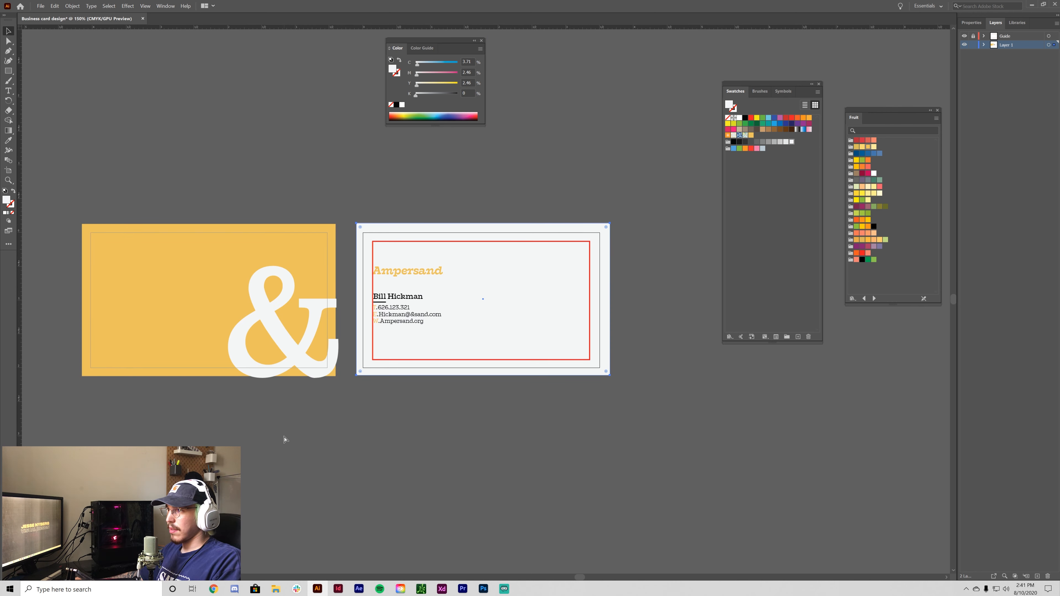
click(965, 36)
click(723, 399)
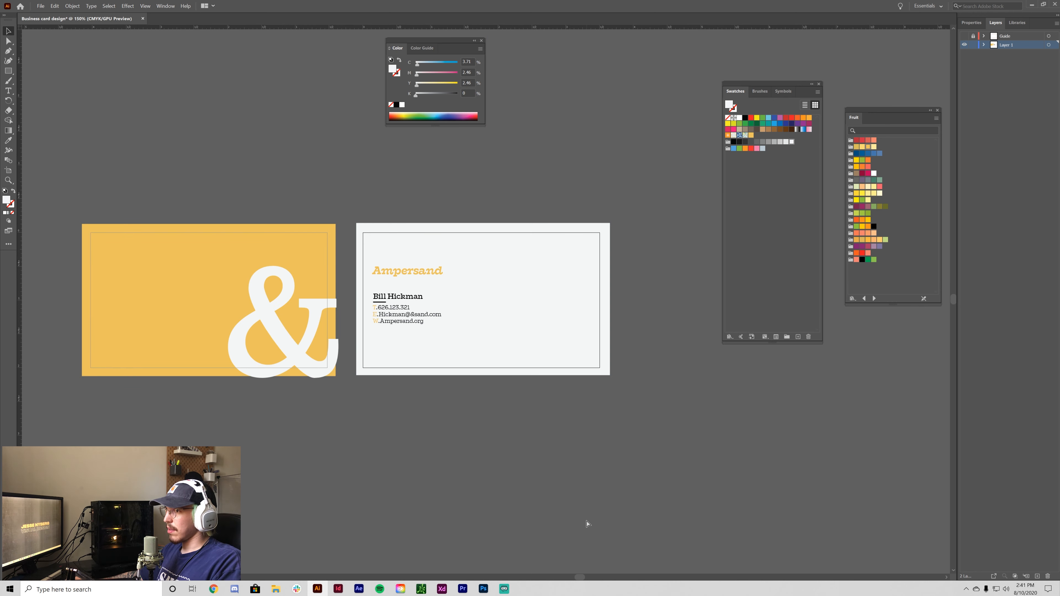
key(ctrl+plus)
key(ctrl+plus)
key(ctrl+z)
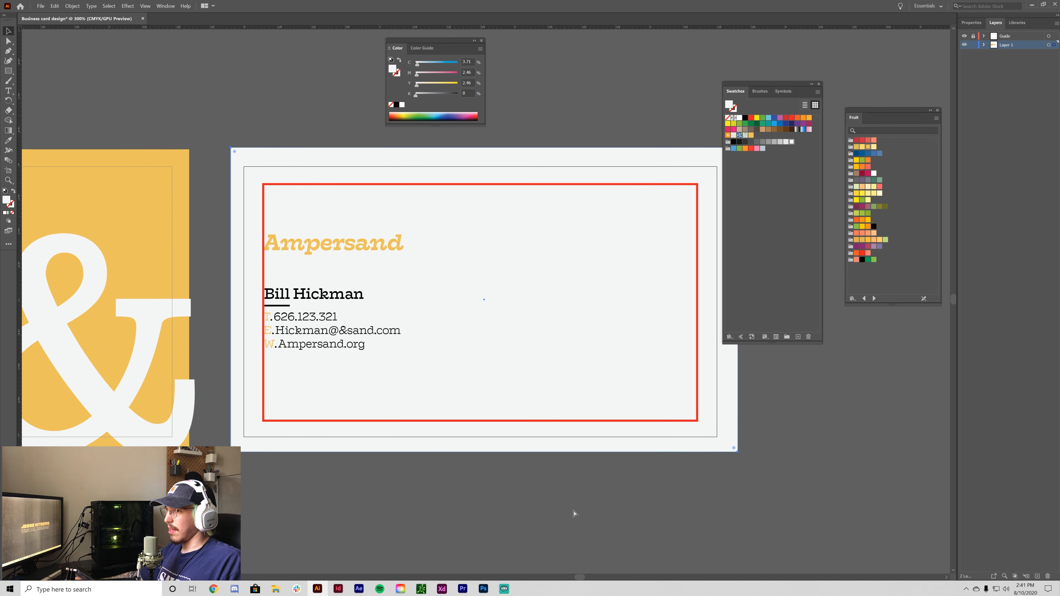
key(ctrl+shift+z)
key(ctrl+z)
key(ctrl+z)
click(618, 510)
drag(653, 518, 563, 523)
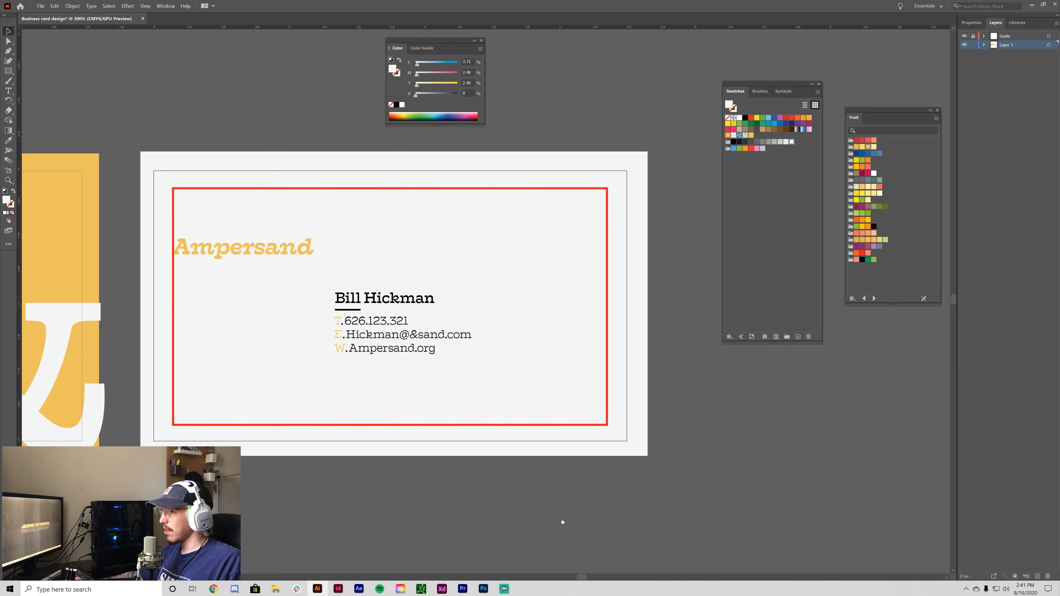
click(965, 36)
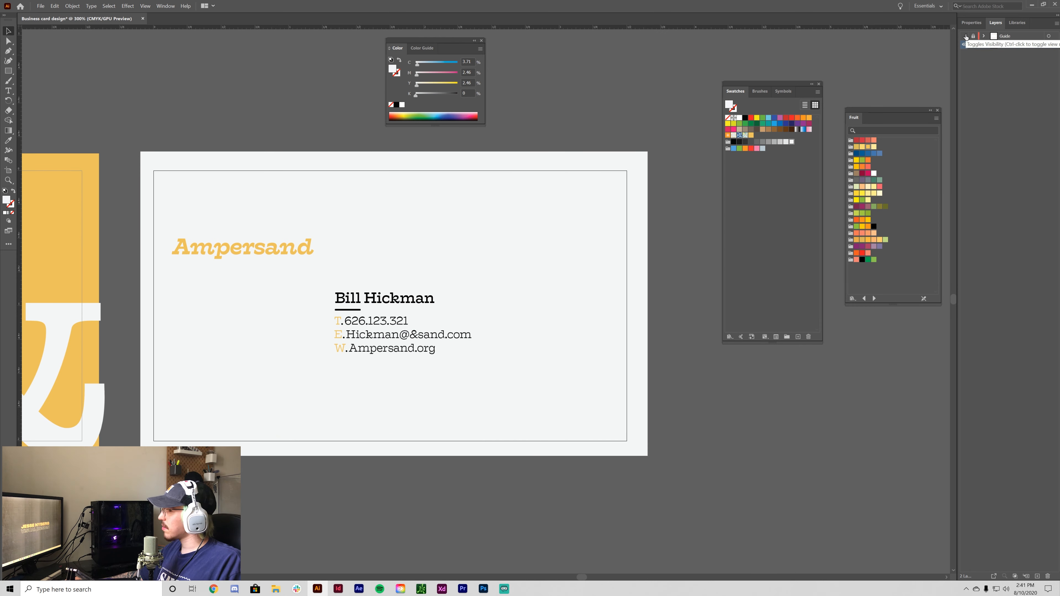
click(965, 36)
click(965, 36)
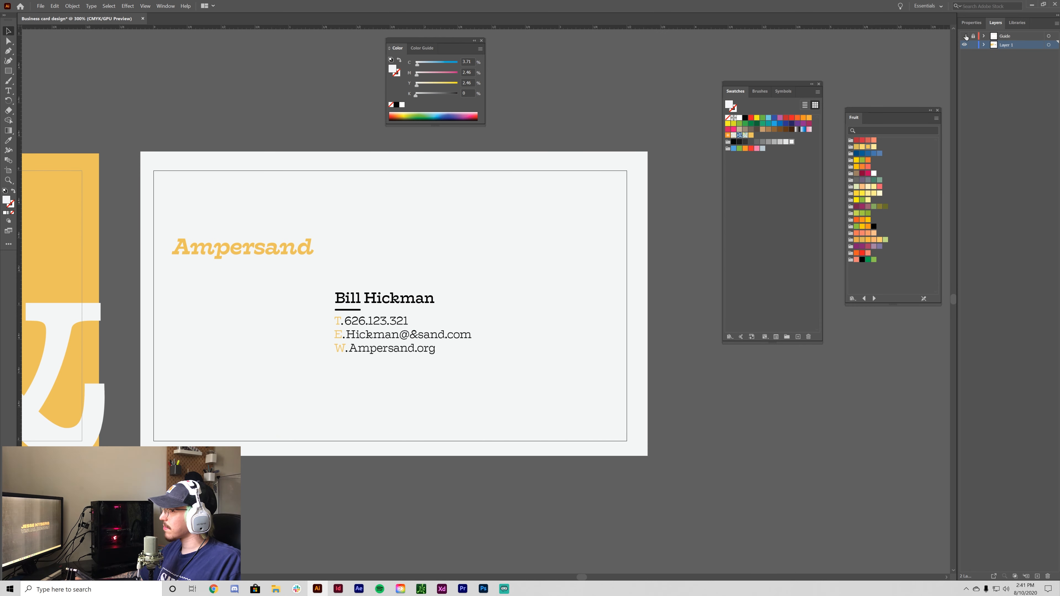
click(966, 37)
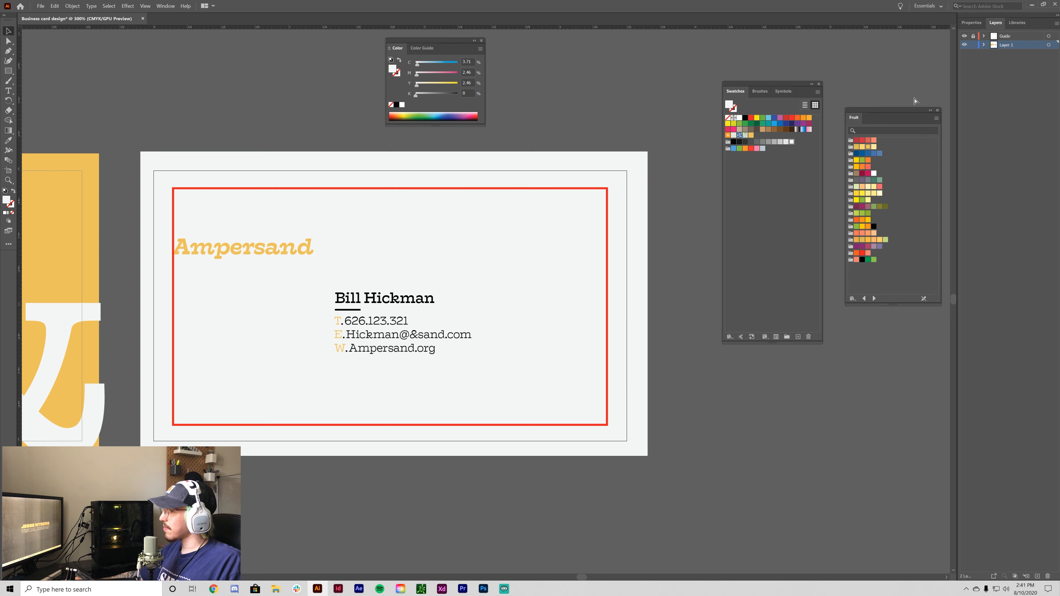
key(ctrl+z)
key(ctrl+z)
key(ctrl+z)
key(ctrl+z)
key(ctrl+z)
key(ctrl+z)
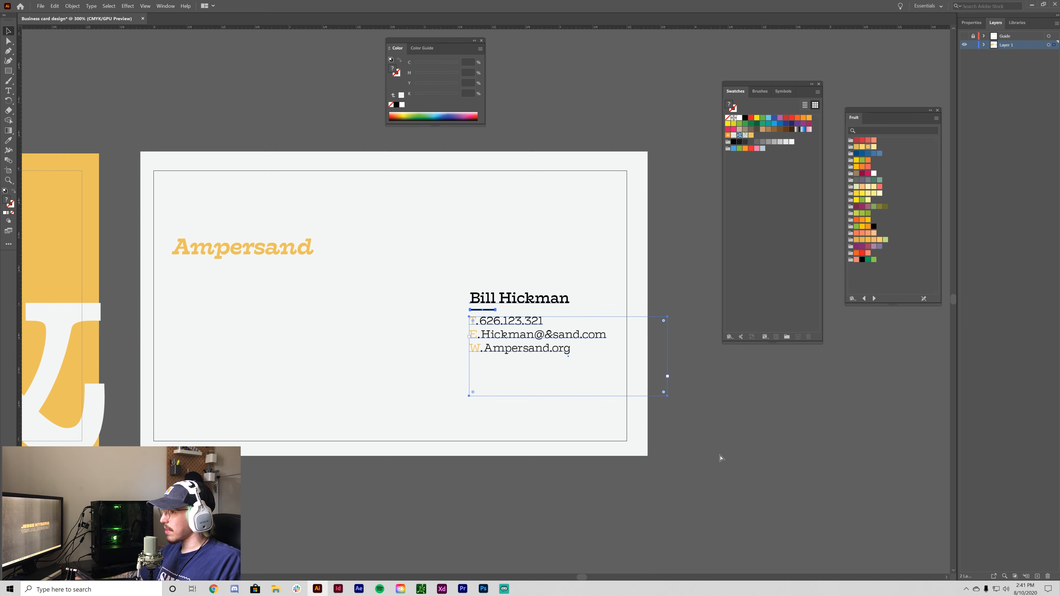
- Drag the right end of the black rule under the name left to shorten it to a small dash
click(719, 456)
key(ctrl+plus)
key(ctrl+plus)
key(ctrl+plus)
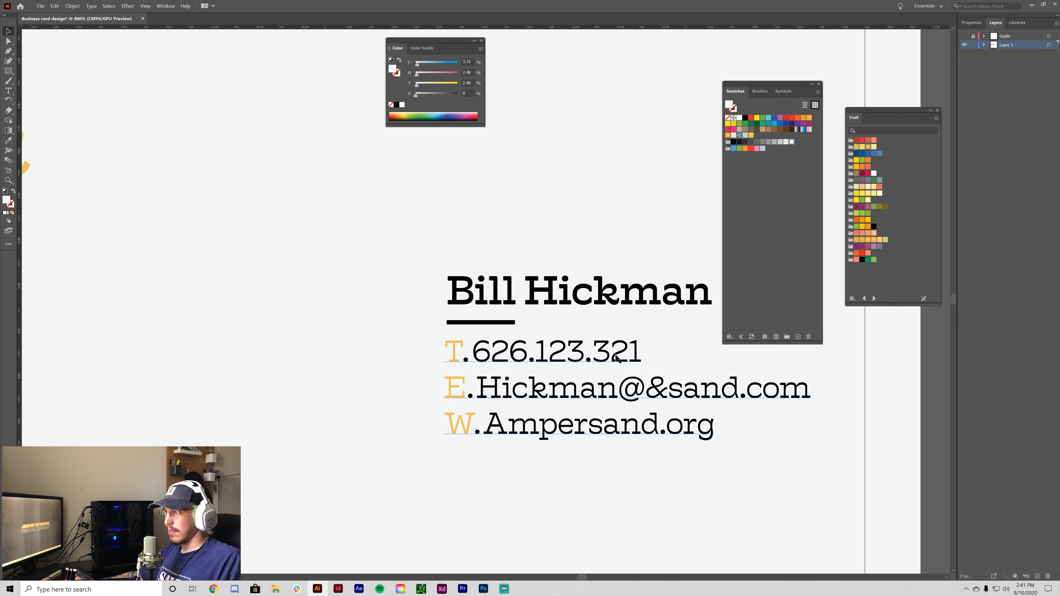
click(616, 358)
key(ctrl+plus)
key(ctrl+plus)
key(ctrl+plus)
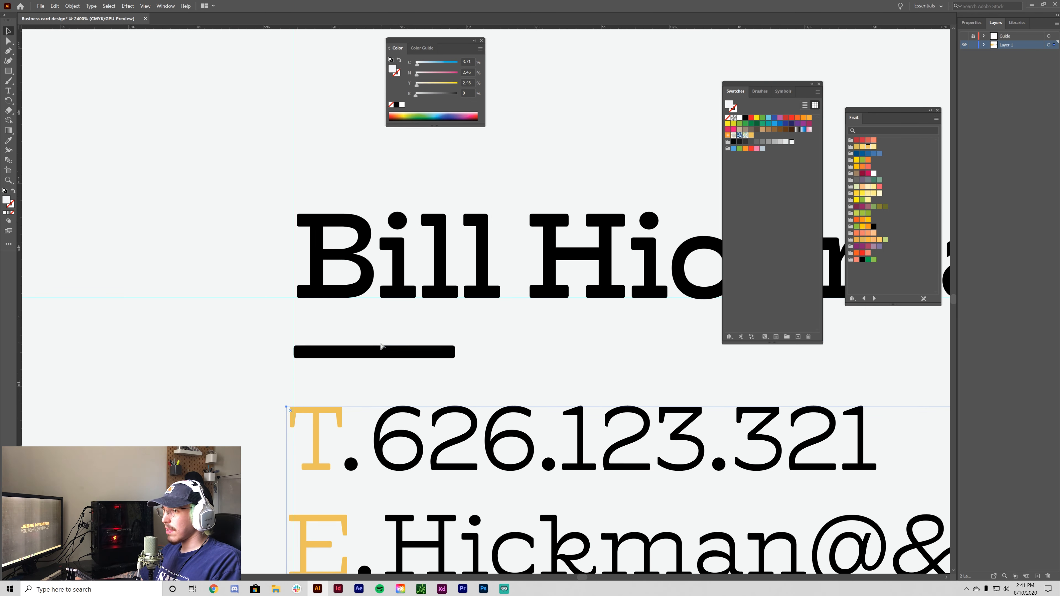
click(454, 353)
drag(456, 354, 355, 352)
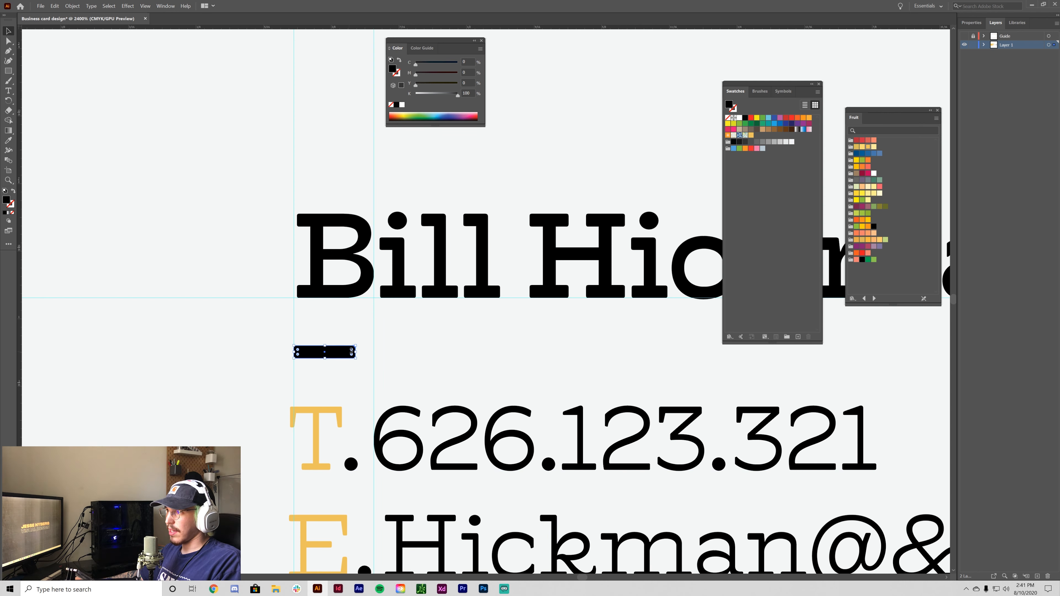
drag(356, 352, 374, 355)
- Zoom and pan back out until the whole card is in view
click(414, 360)
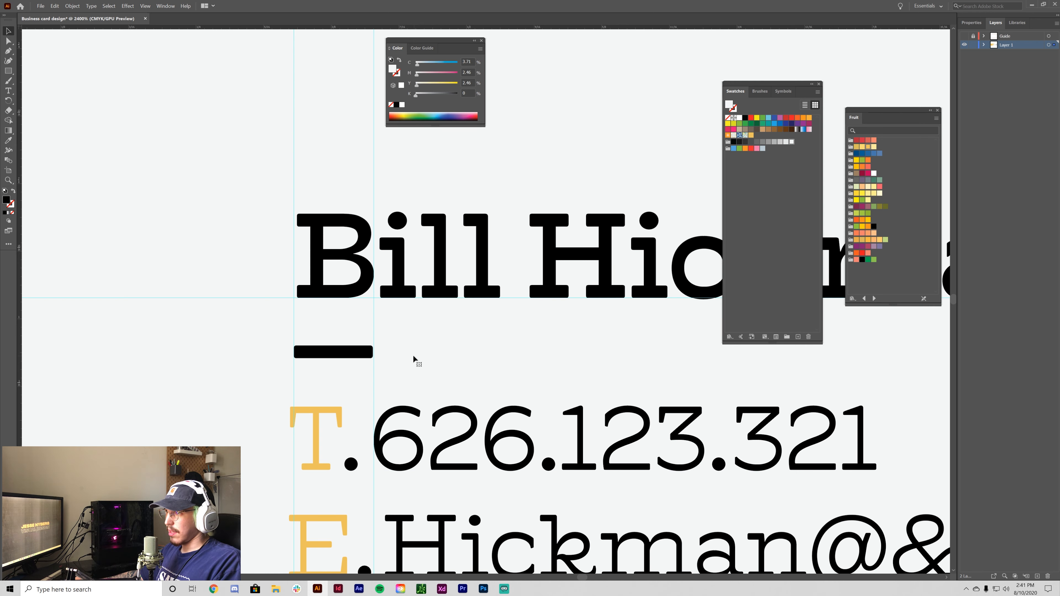
key(ctrl+semicolon)
key(ctrl+minus)
key(ctrl+minus)
key(ctrl+minus)
key(ctrl+minus)
key(ctrl+minus)
drag(601, 430, 418, 422)
key(ctrl+minus)
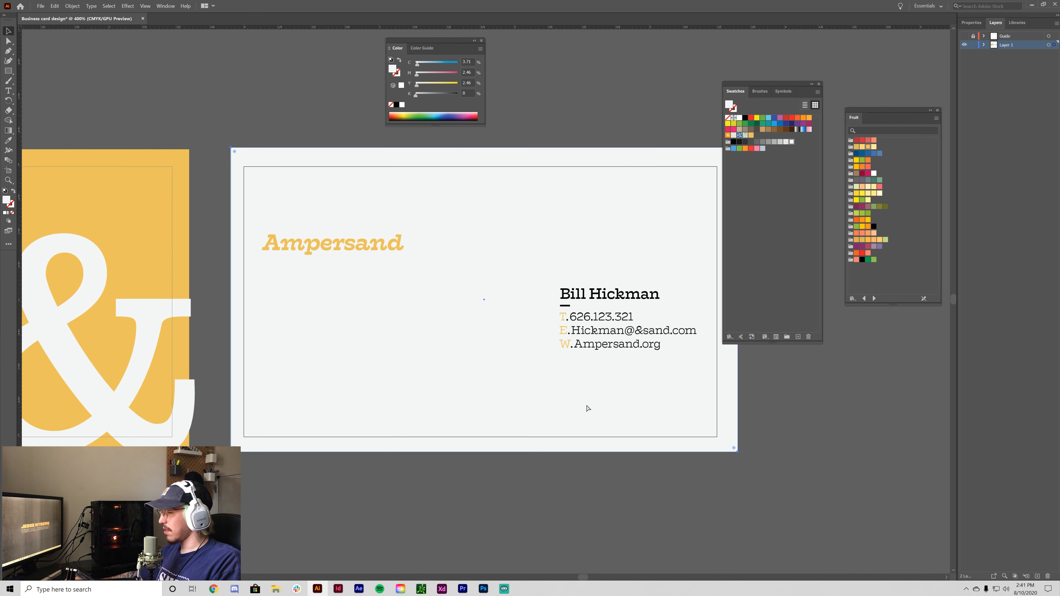
click(814, 465)
drag(815, 465, 713, 469)
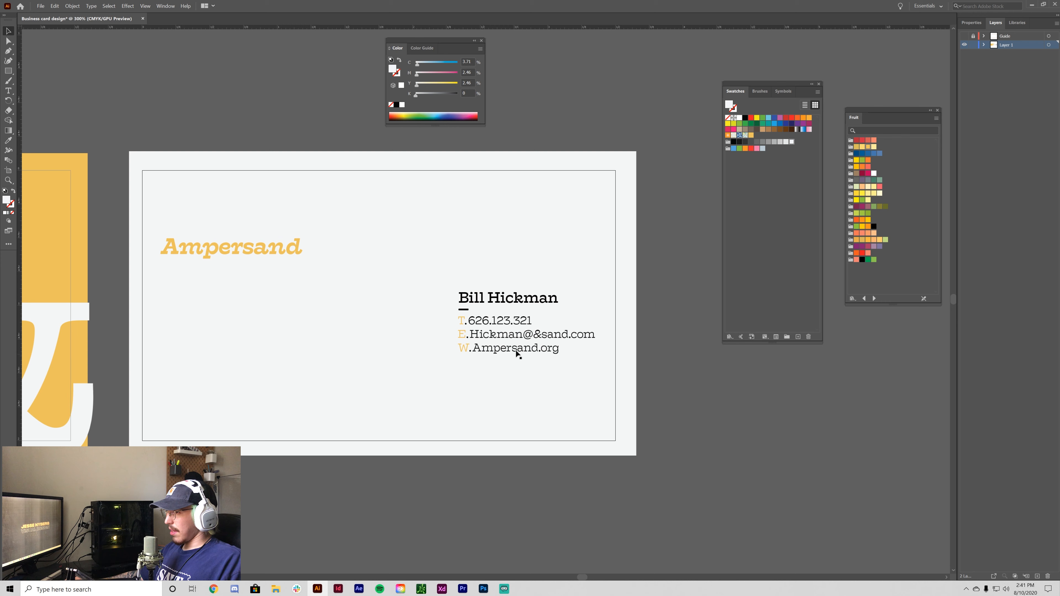
- Move the name and contact text together to the card back's left margin
click(462, 325)
shift+click(480, 302)
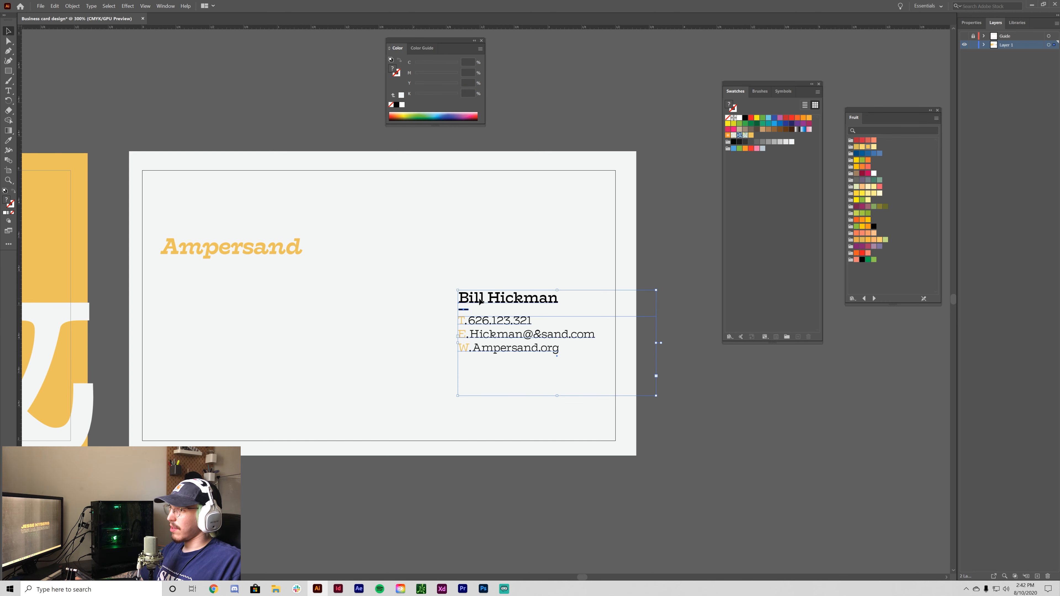
click(479, 333)
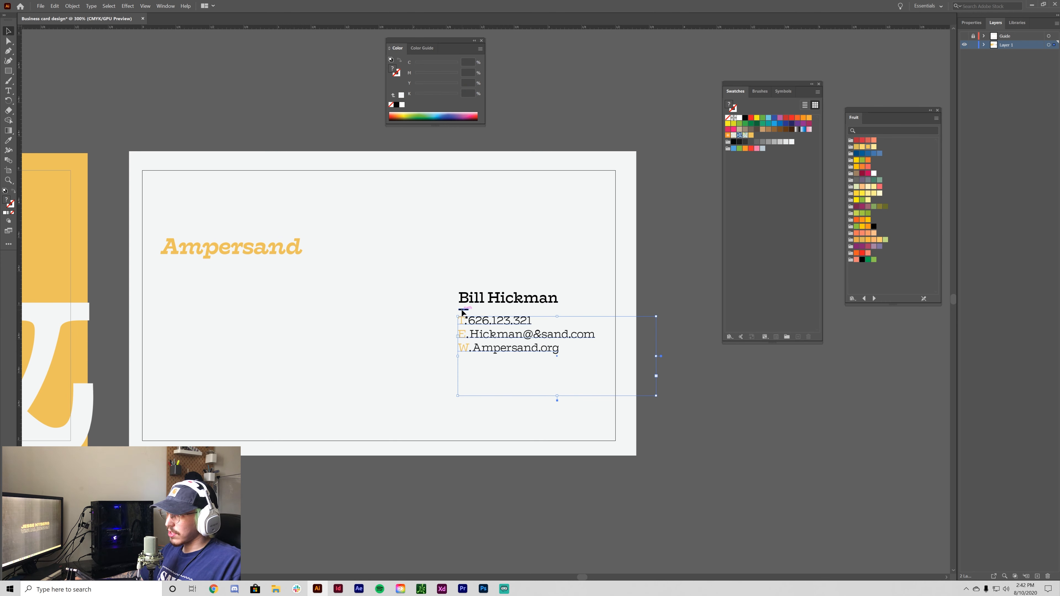
shift+click(484, 299)
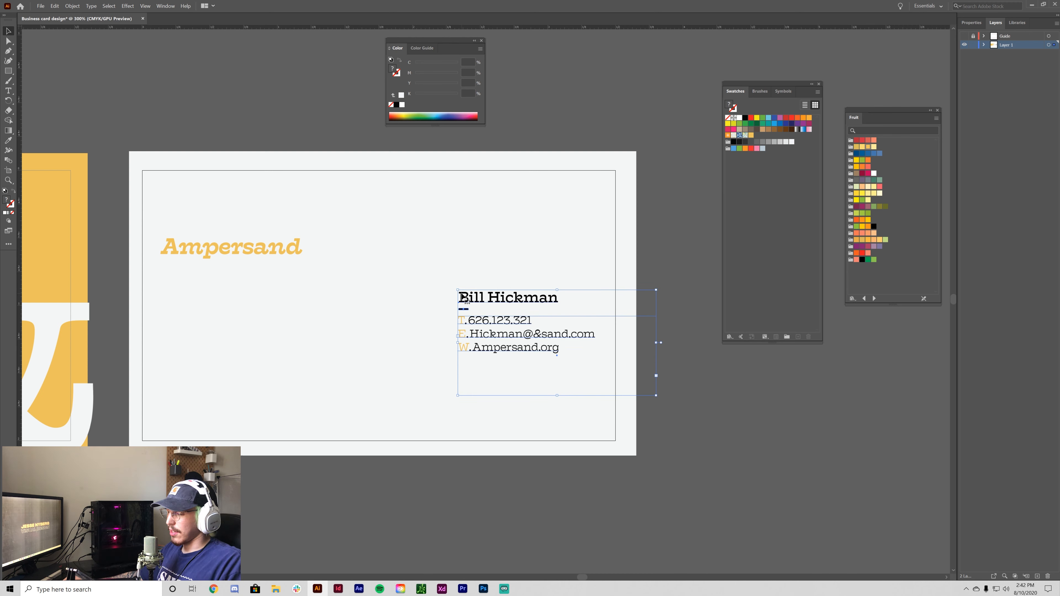
drag(465, 299, 484, 302)
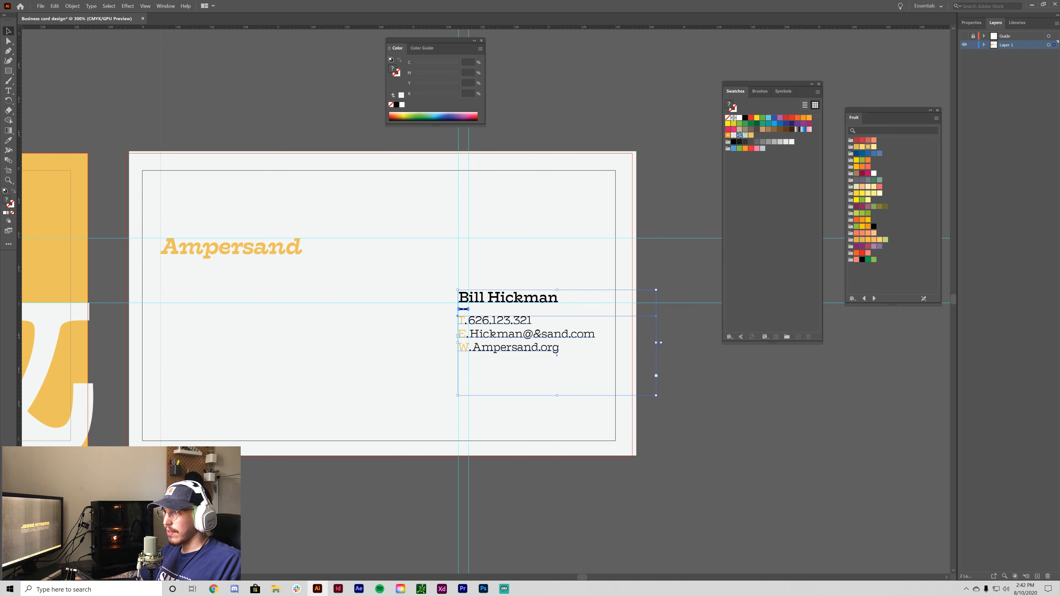
drag(506, 341, 208, 329)
- Move the Ampersand heading across to the upper right of the card back
click(240, 244)
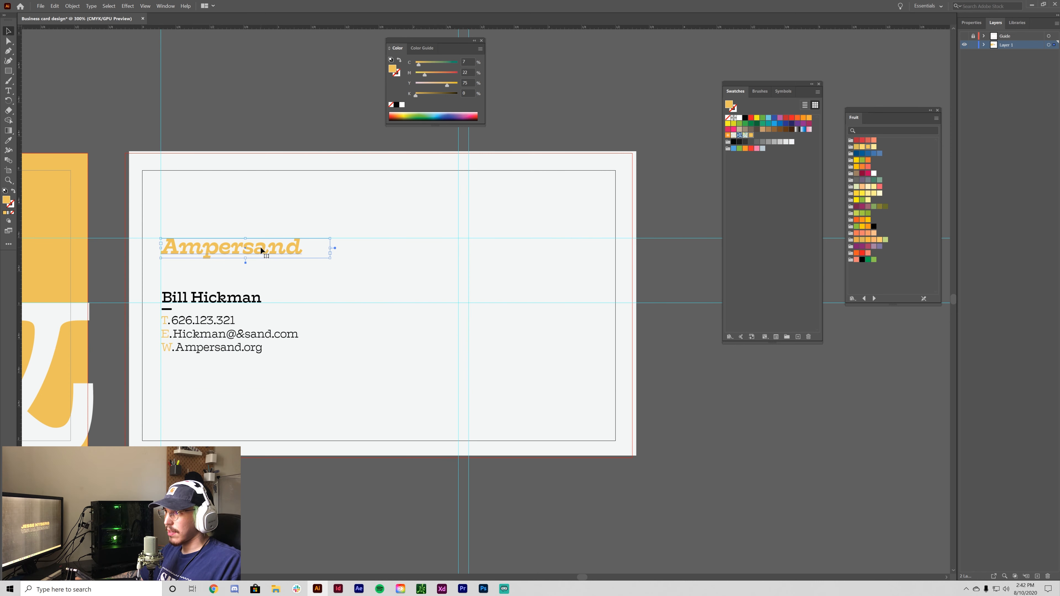
click(964, 38)
drag(267, 246, 559, 255)
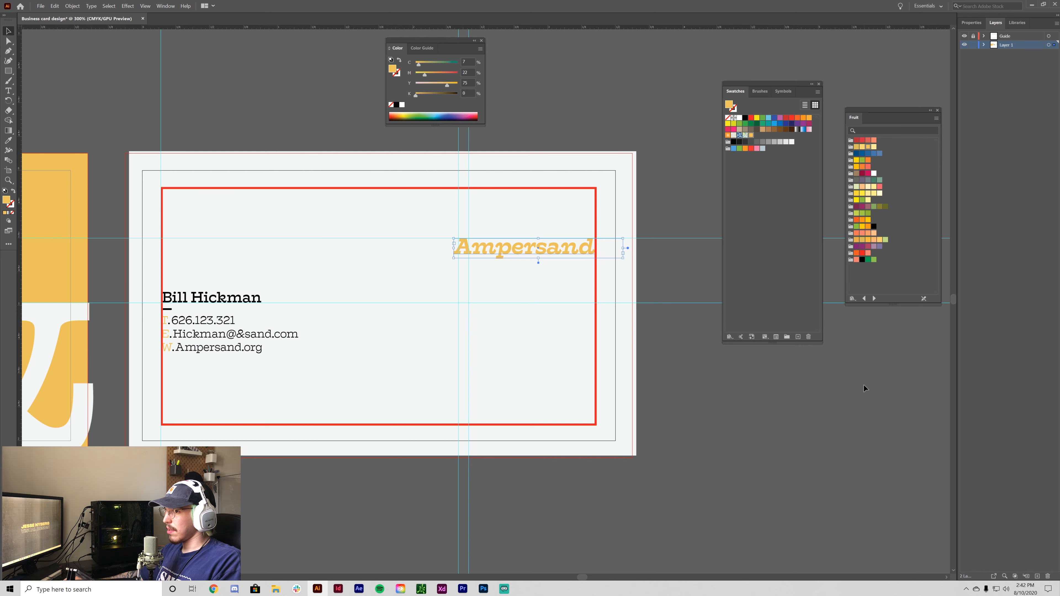
click(843, 405)
- Preview the card without guides, then show the cyan guides and red bleed line again
key(ctrl+semicolon)
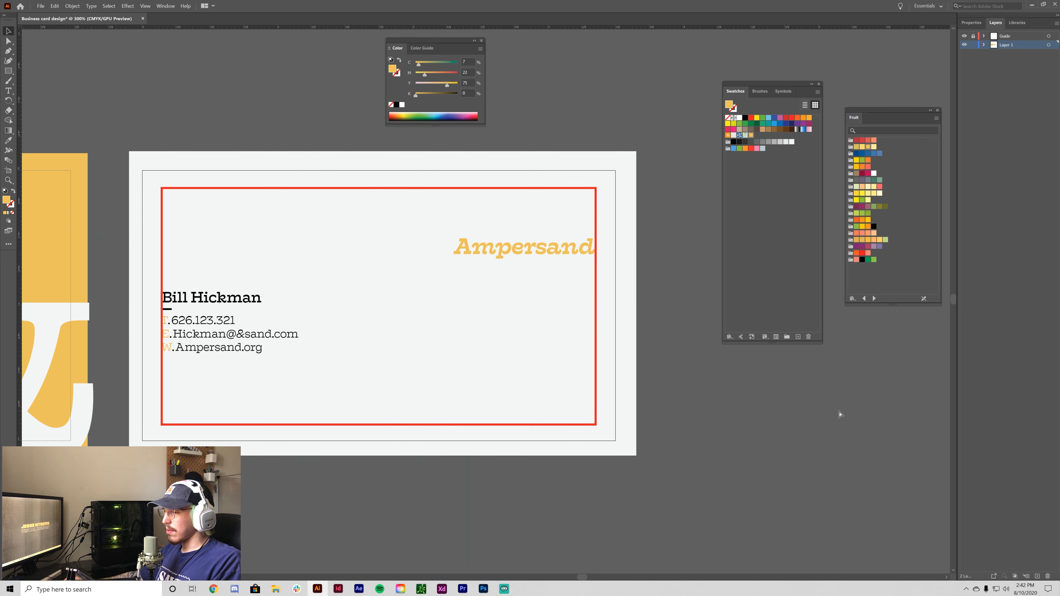
click(965, 36)
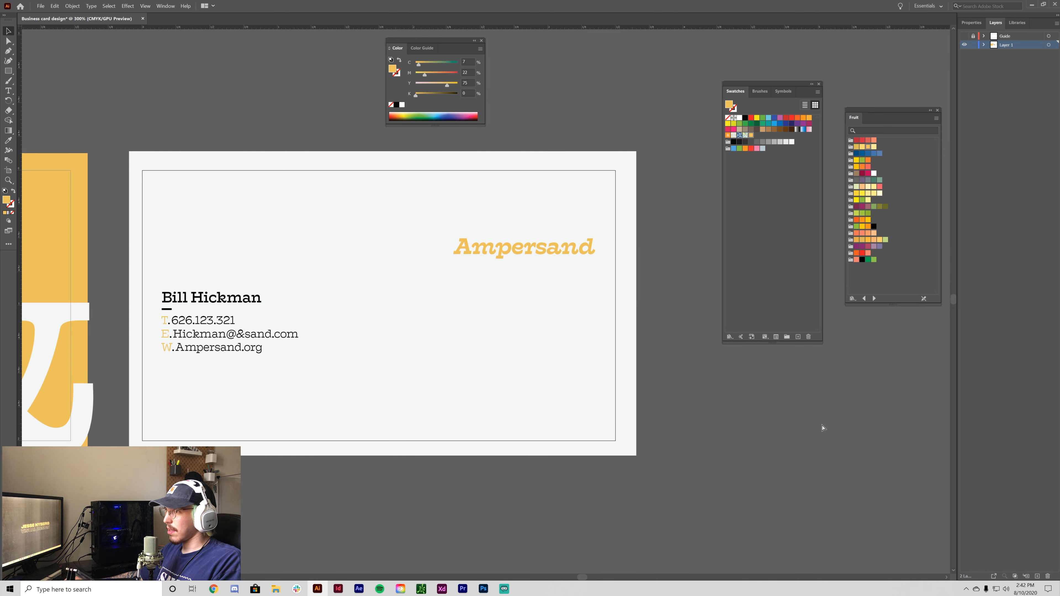
key(ctrl+minus)
key(ctrl+minus)
key(ctrl+plus)
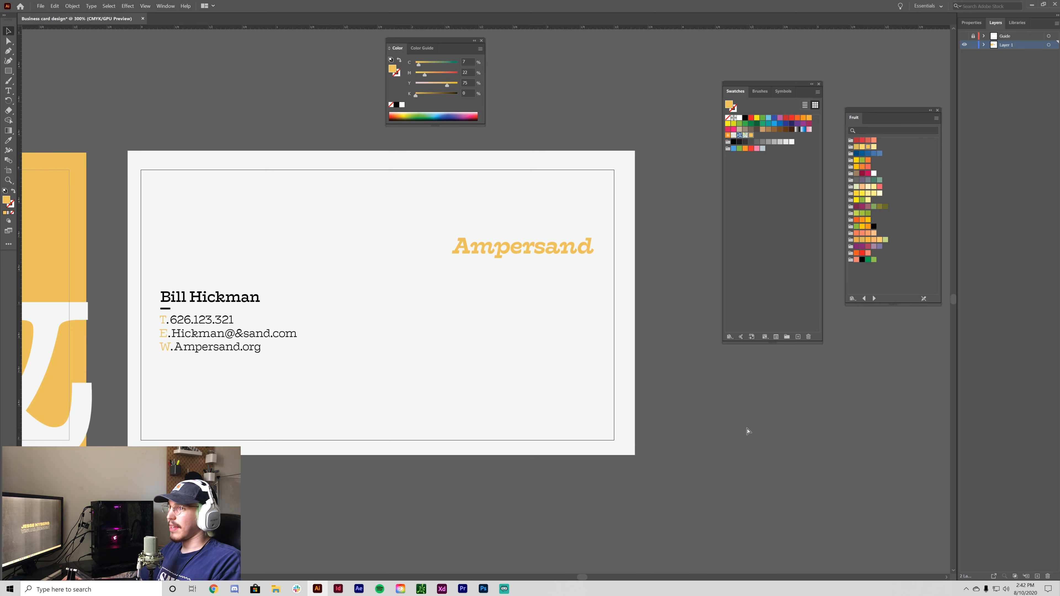
key(ctrl+semicolon)
key(ctrl+plus)
key(ctrl+minus)
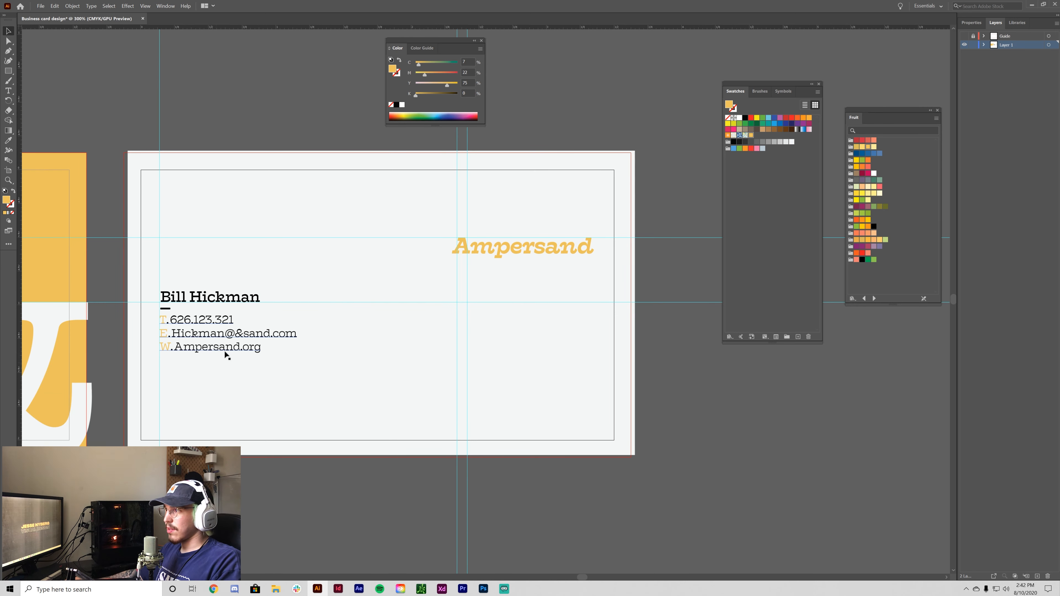
- Shorten the contact details text box so it just fits its lines
scroll(392, 393, up, 1)
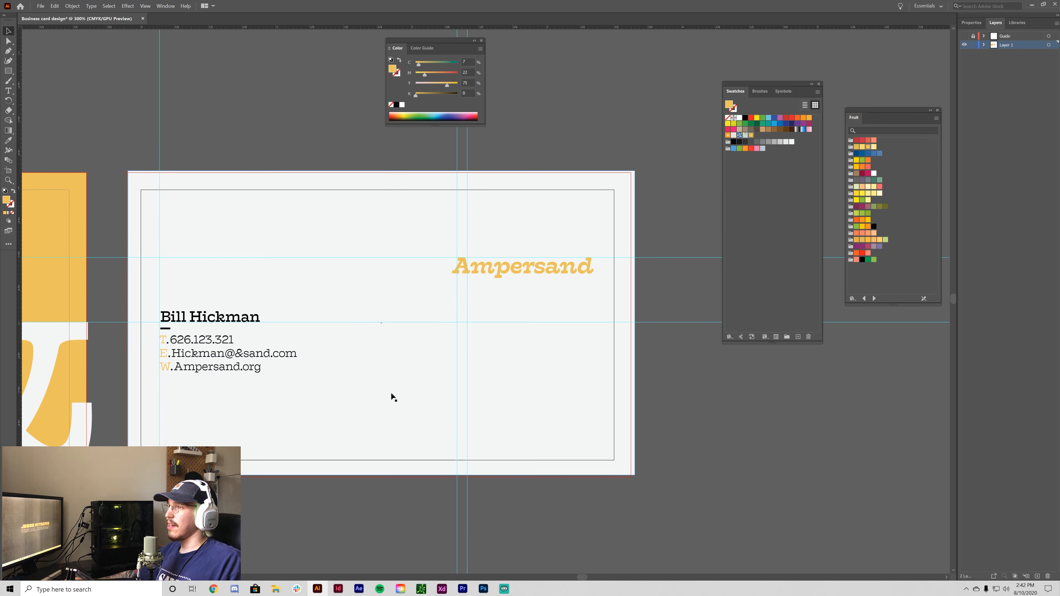
scroll(541, 281, down, 1)
click(518, 247)
shift+click(241, 301)
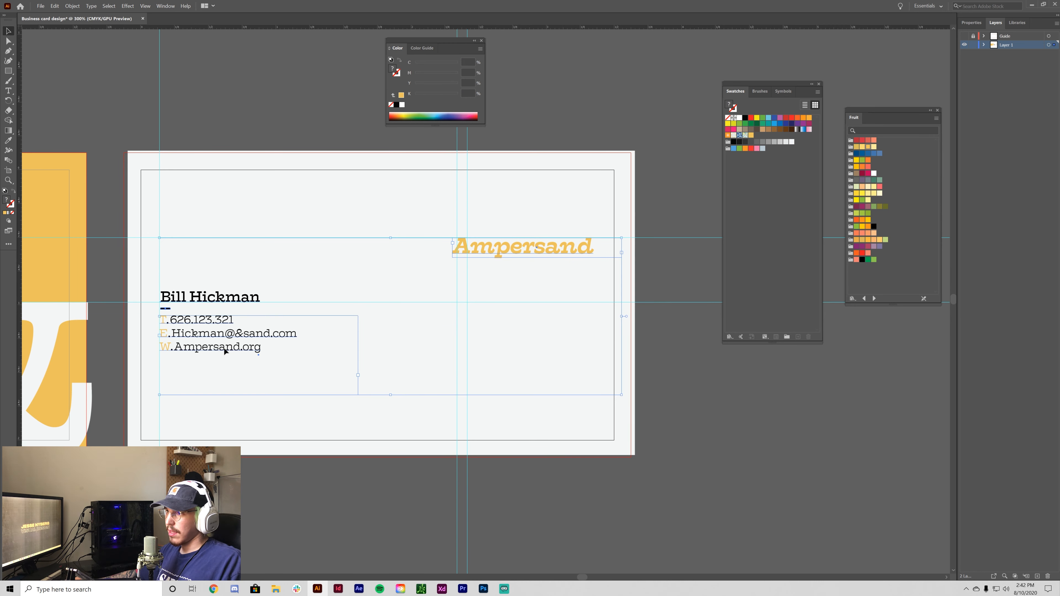
click(225, 366)
click(255, 395)
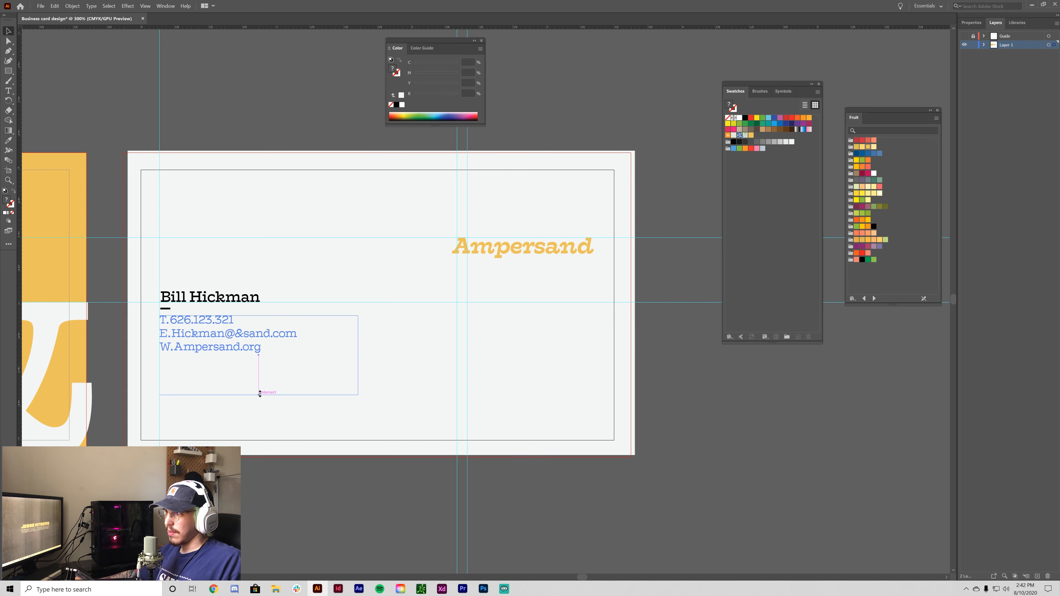
drag(258, 395, 265, 351)
- Select the name, contacts and Ampersand heading together and Vertical Align Center them in the Align panel
shift+click(221, 302)
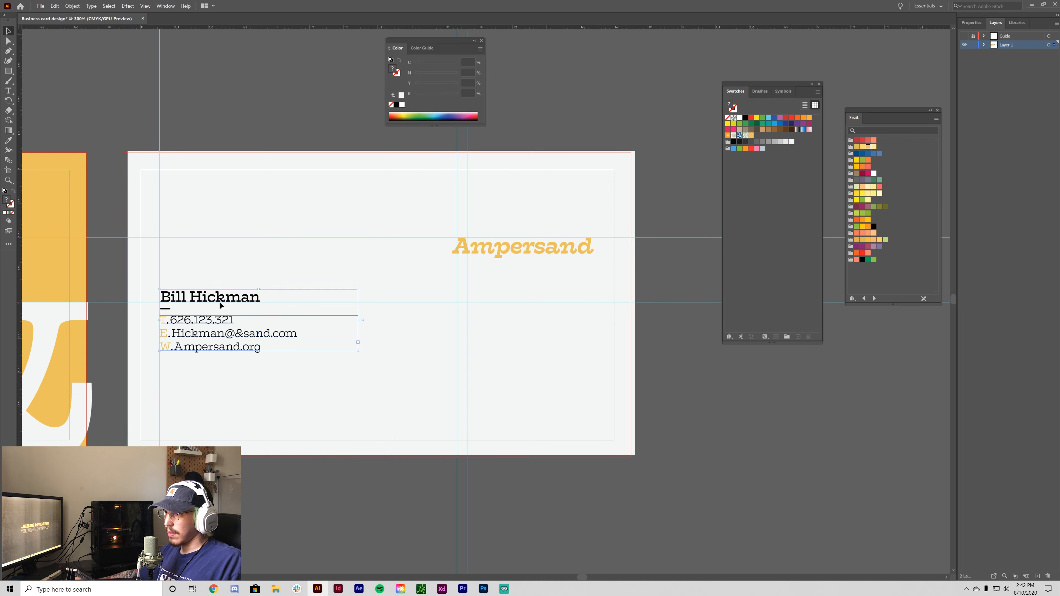
shift+click(477, 245)
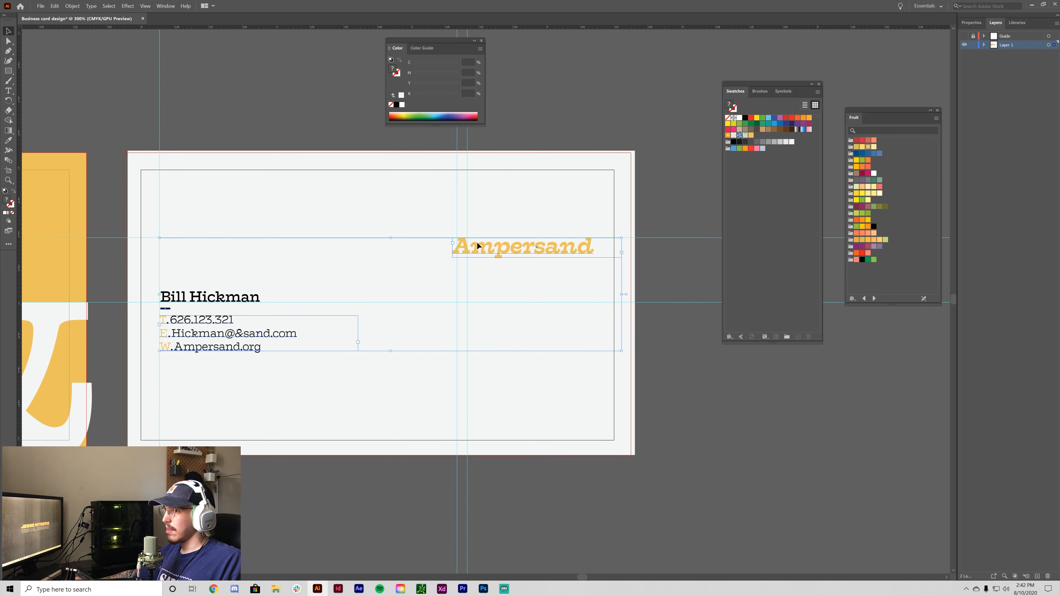
click(166, 6)
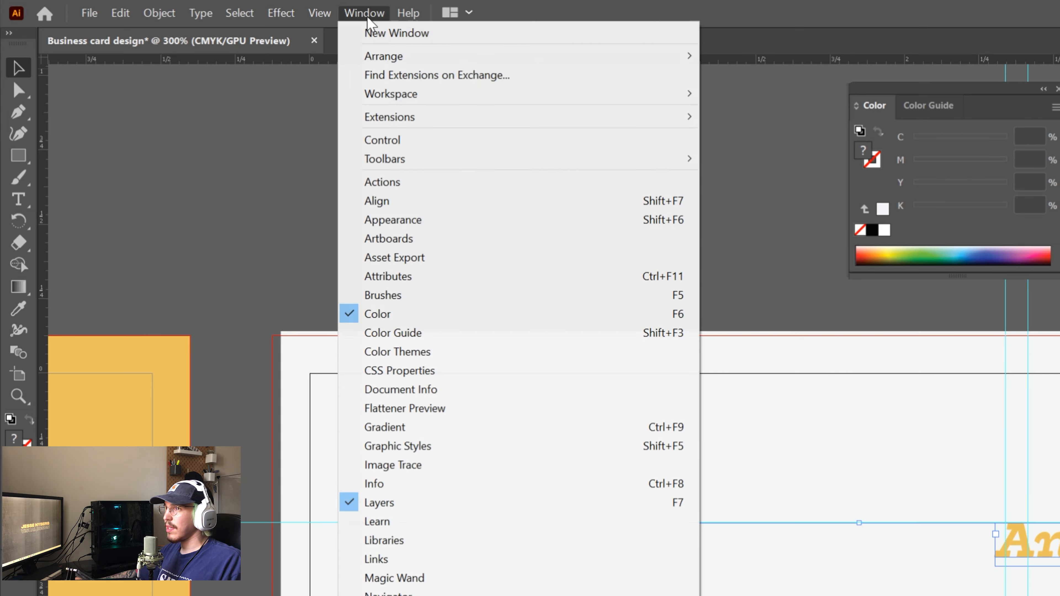
click(188, 86)
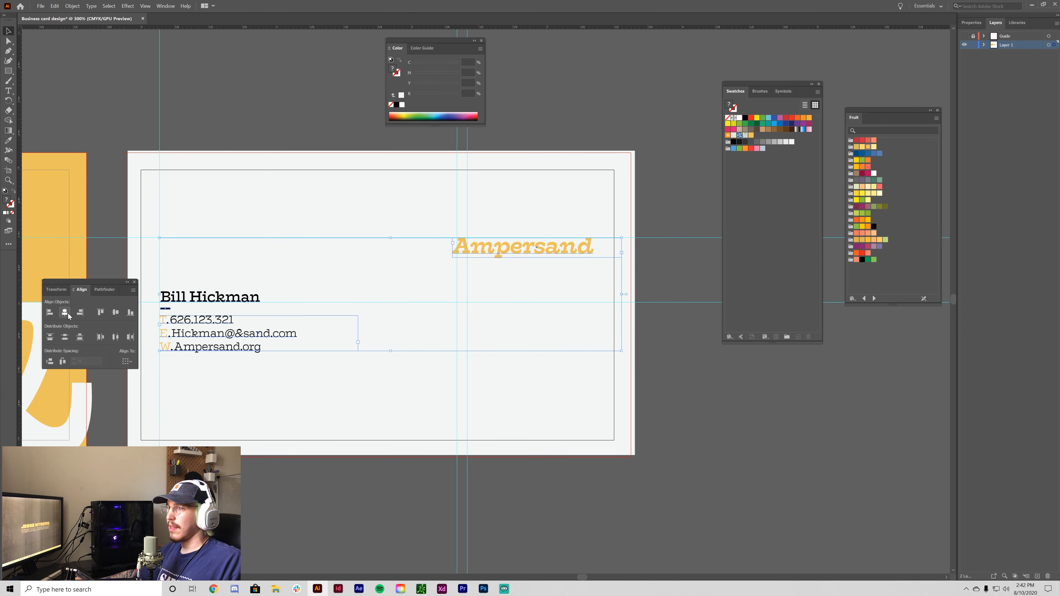
click(65, 313)
key(ctrl+z)
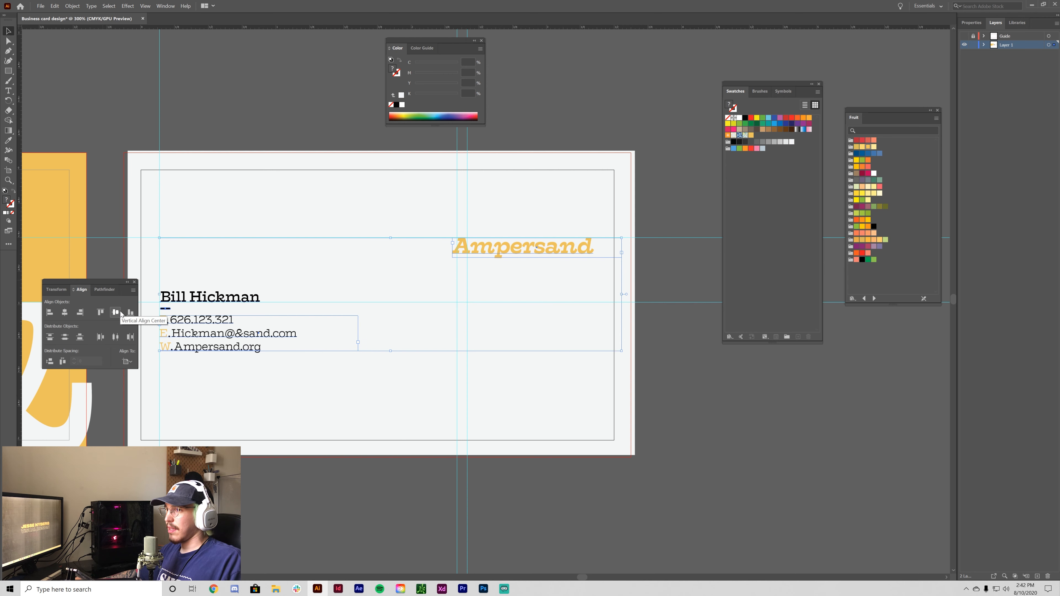
click(116, 312)
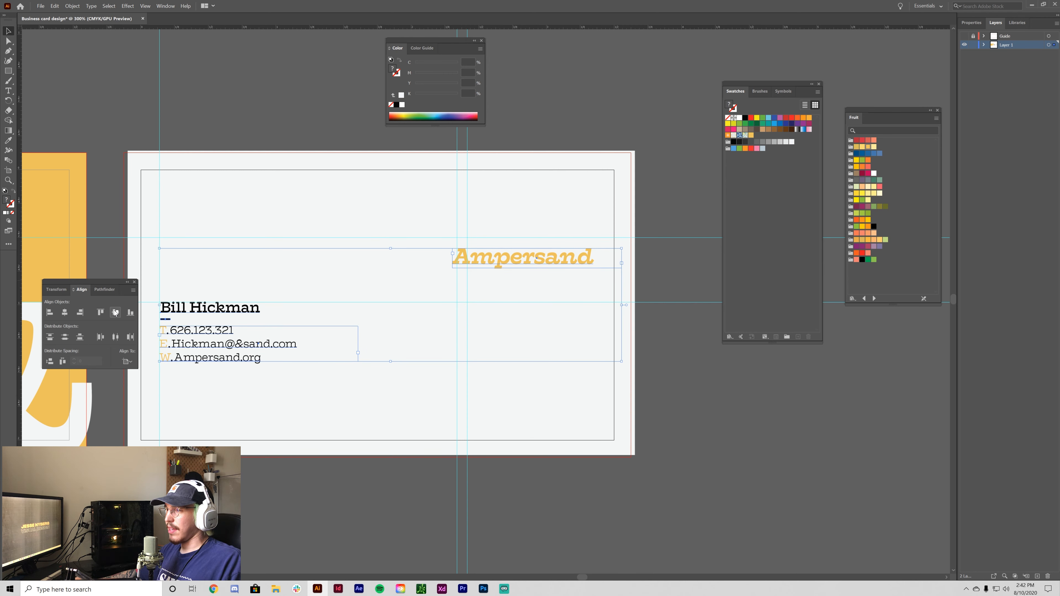
drag(99, 292, 805, 350)
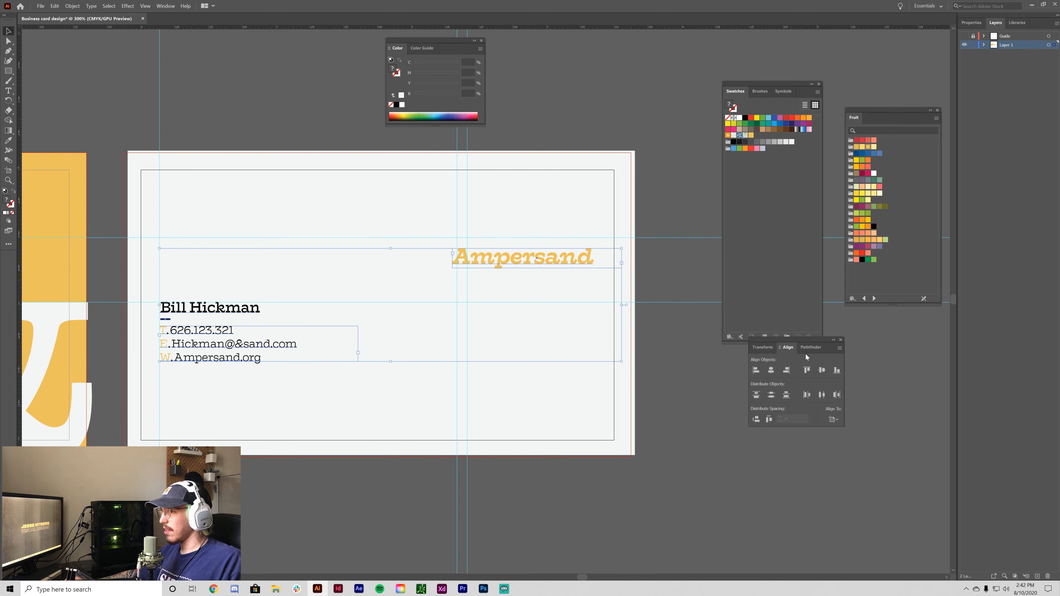
click(735, 450)
key(ctrl+minus)
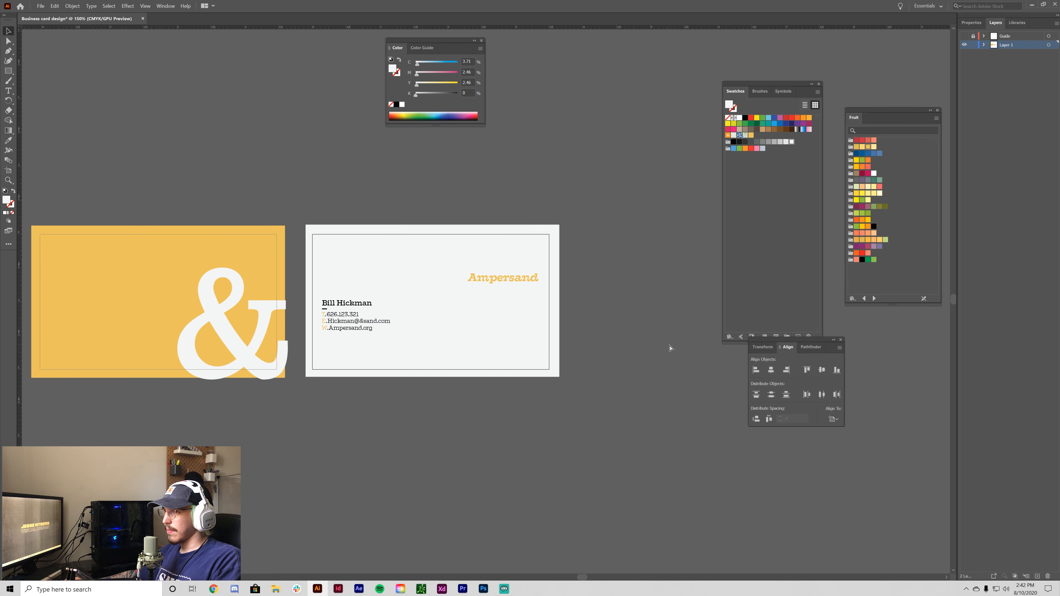
- Zoom and pan around both finished card sides to review them
key(ctrl+minus)
key(ctrl+plus)
key(ctrl+minus)
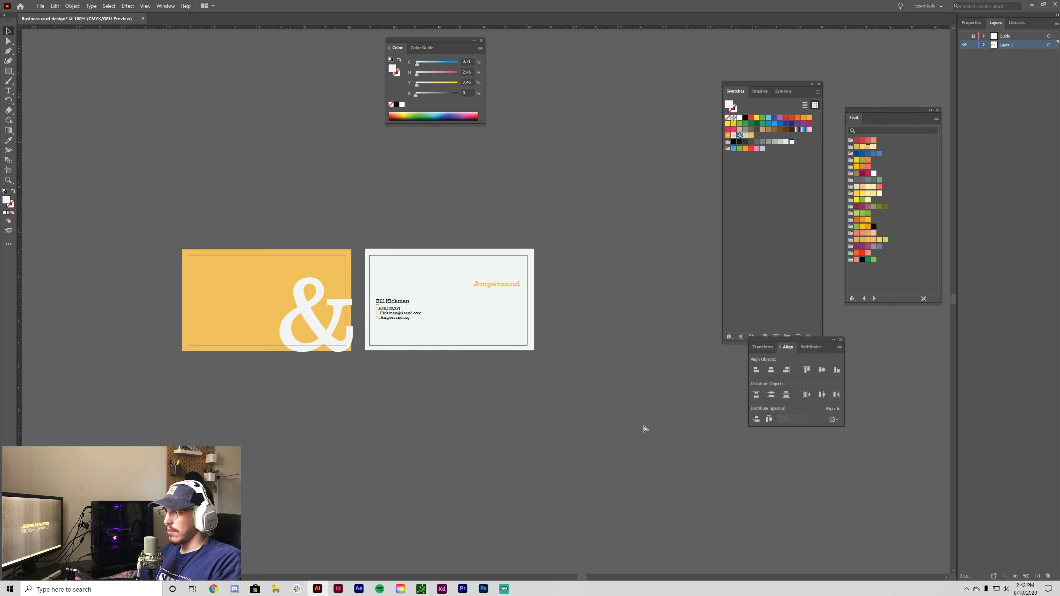
key(ctrl+plus)
key(ctrl+plus)
drag(492, 462, 502, 487)
drag(396, 464, 444, 494)
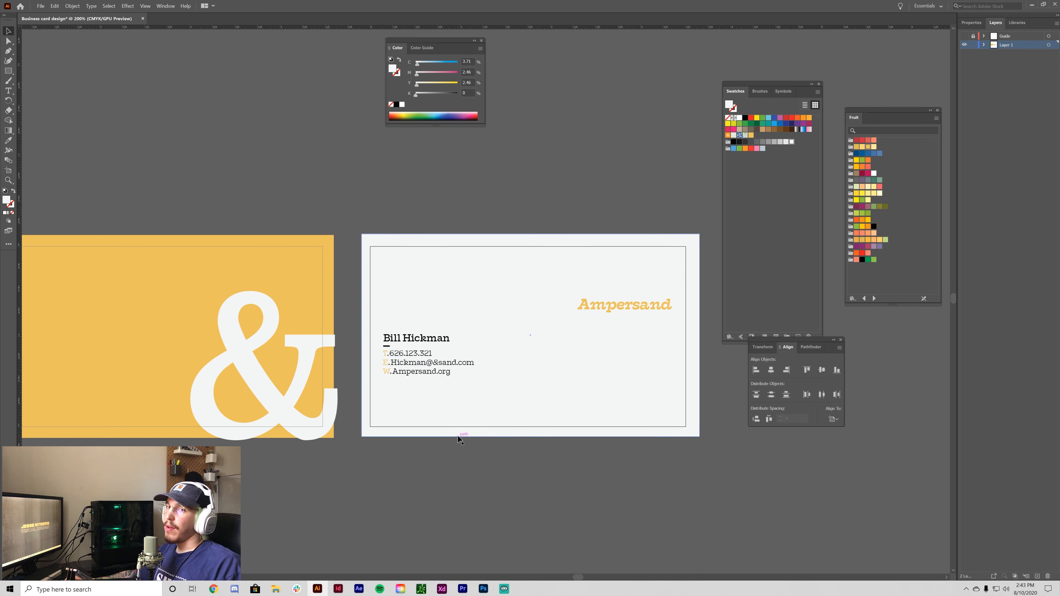
drag(307, 515, 443, 489)
key(ctrl+minus)
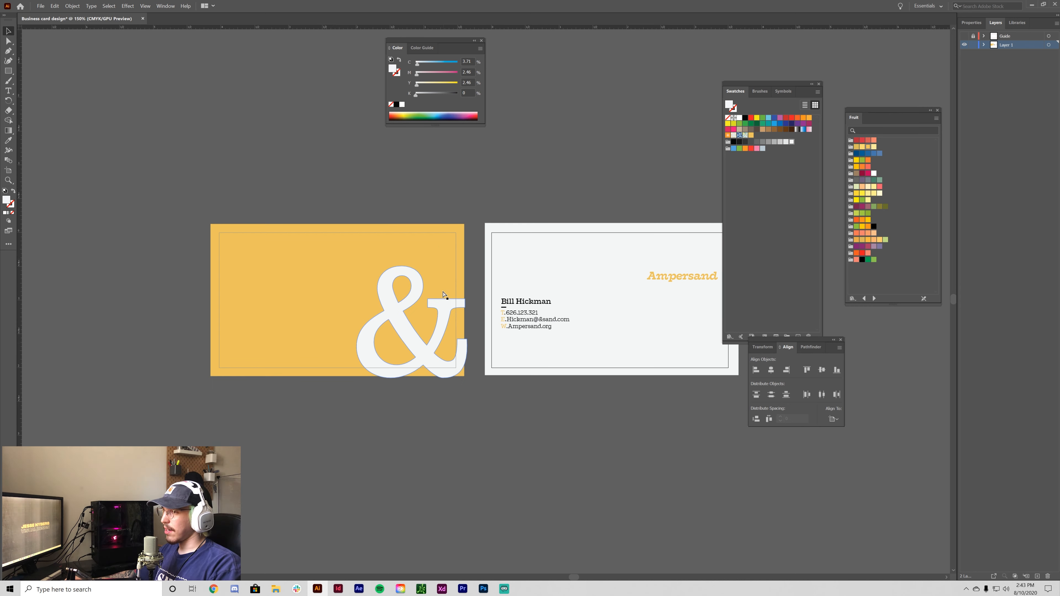
key(ctrl+minus)
key(ctrl+minus)
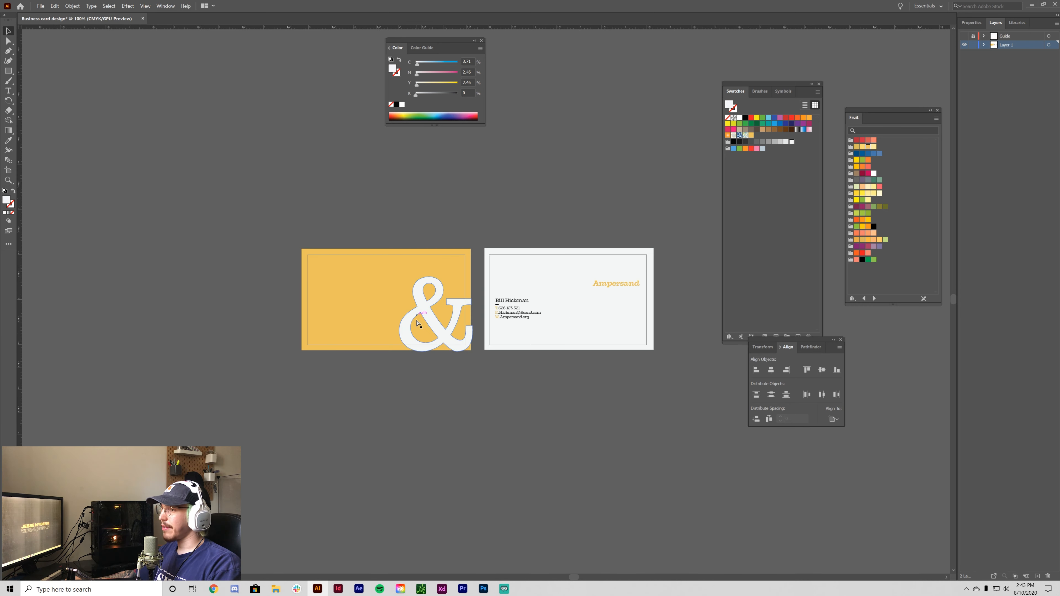
key(ctrl+equal)
key(ctrl+equal)
- Centre both cards in view, then zoom in close on the selected Ampersand heading
drag(584, 422, 531, 430)
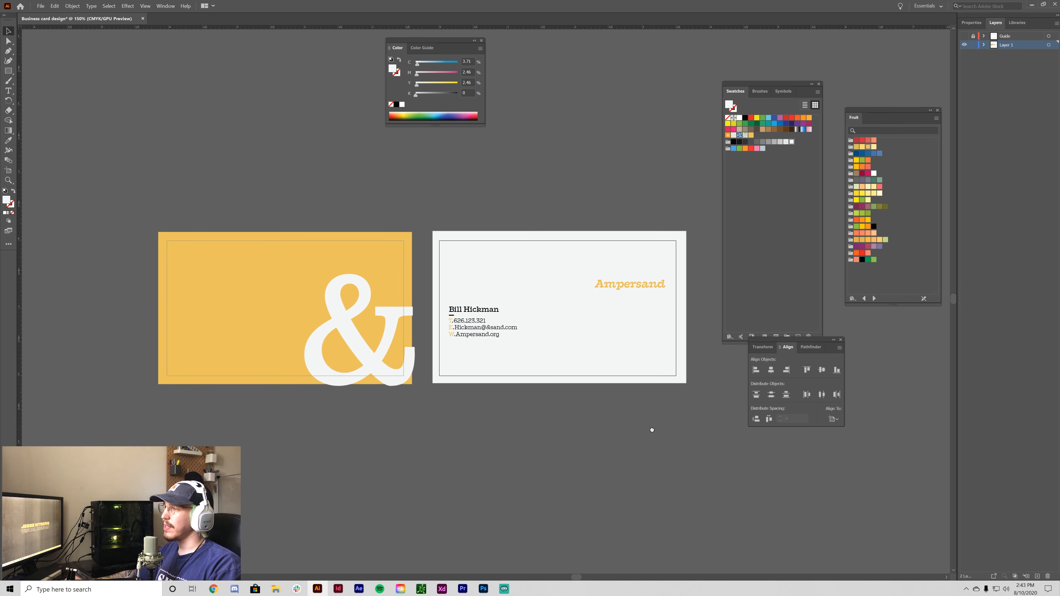
drag(652, 430, 581, 467)
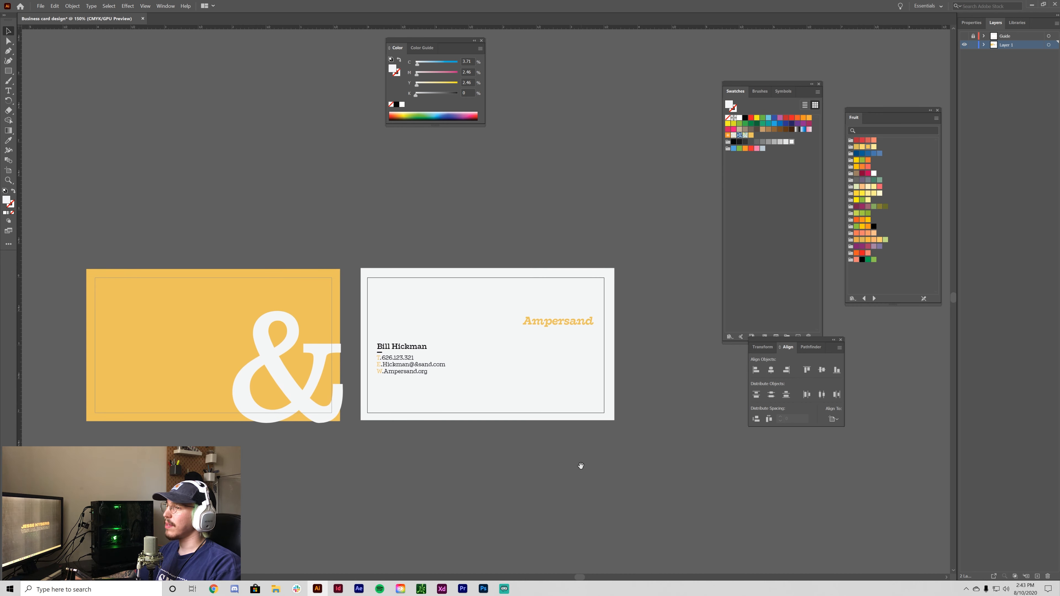
click(579, 323)
key(ctrl+equal)
key(ctrl+equal)
key(ctrl+equal)
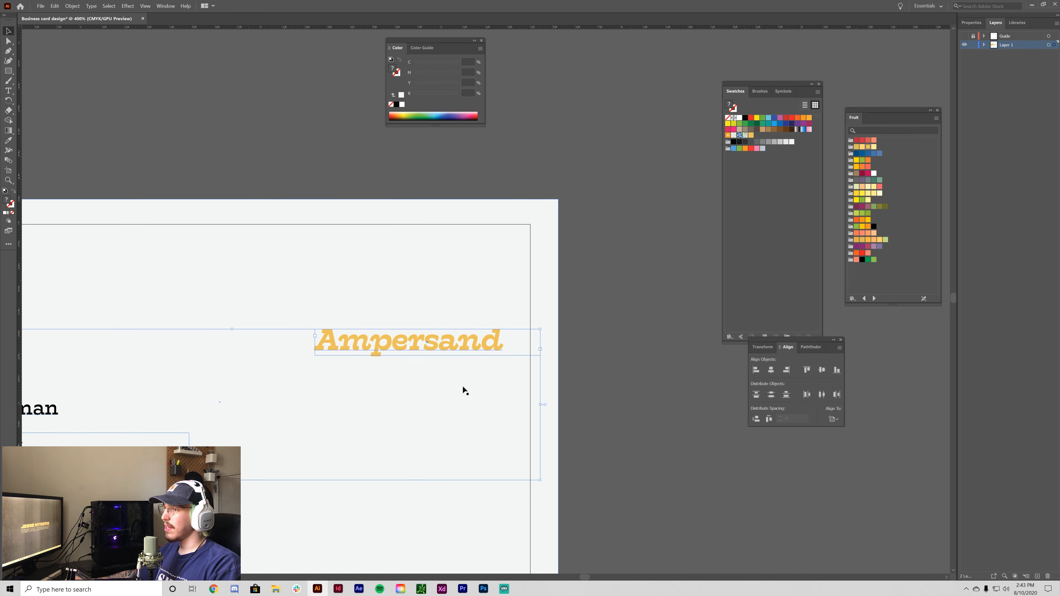
- Add a full stop after 'Ampersand', colour it rich black, and highlight the period again
double_click(500, 343)
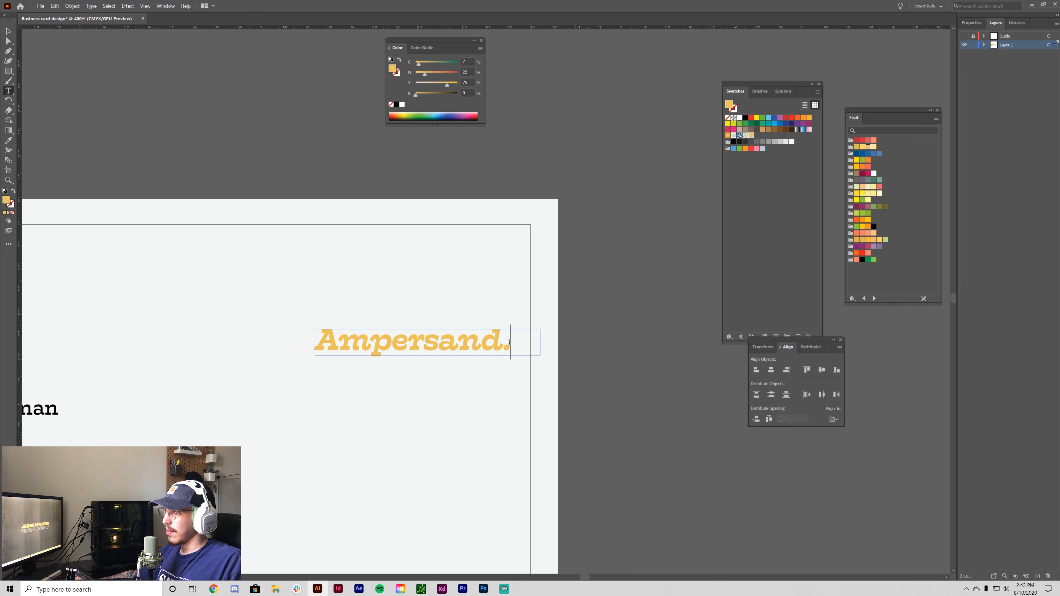
click(745, 118)
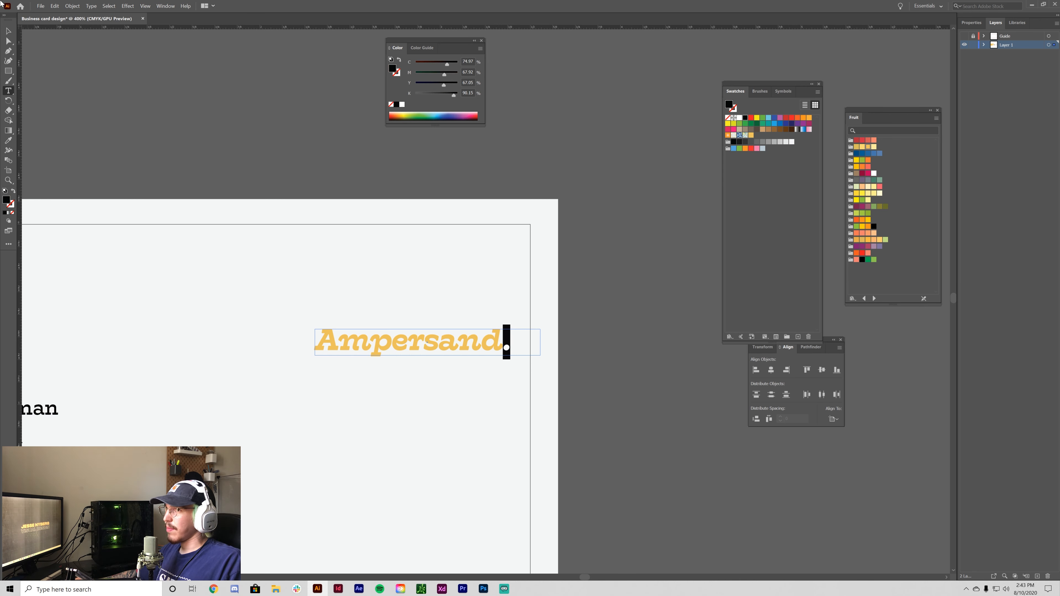
click(8, 31)
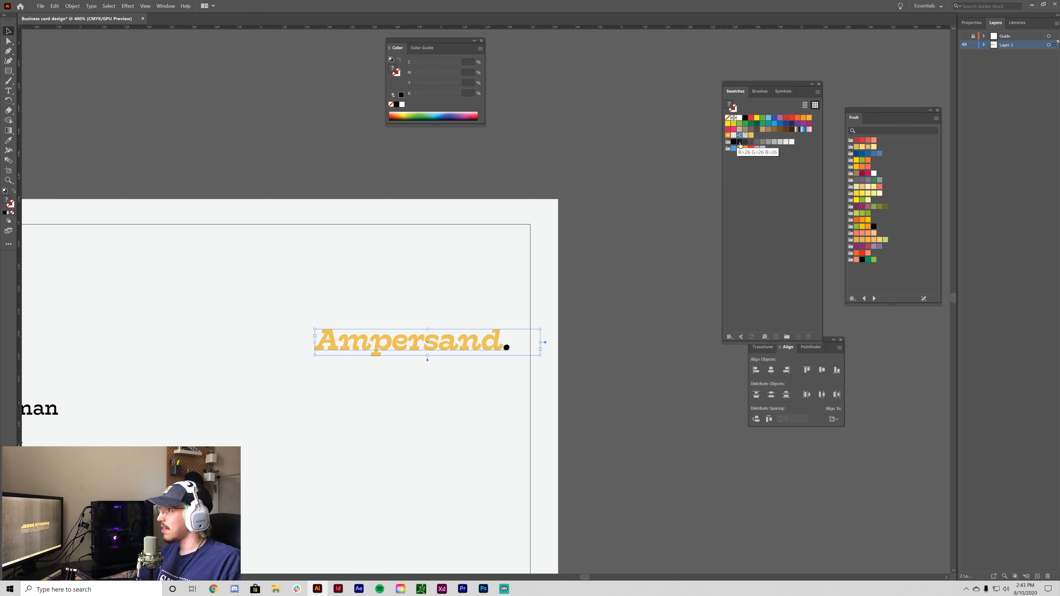
click(664, 198)
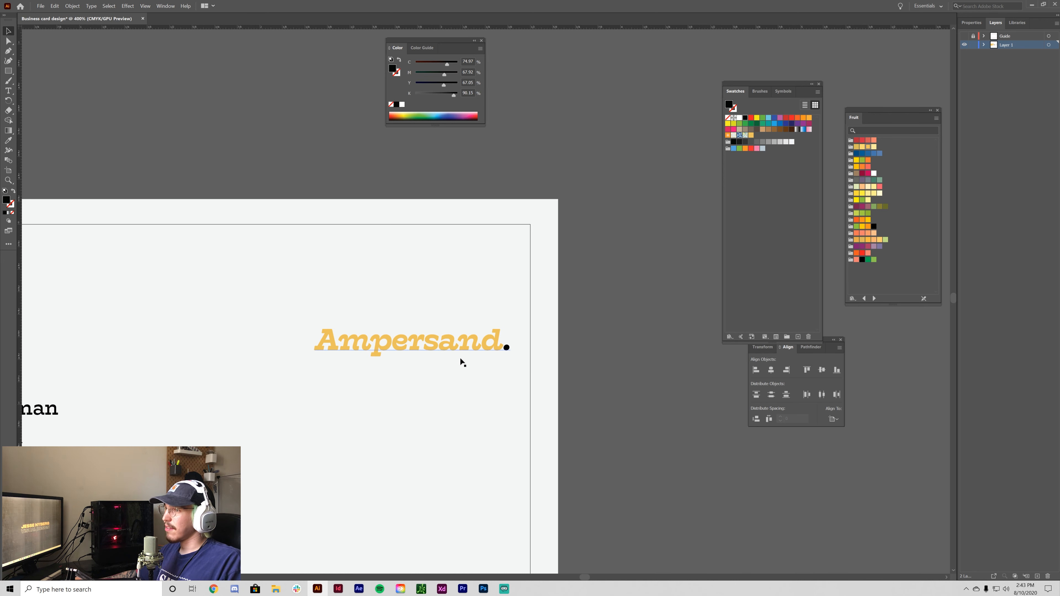
double_click(508, 346)
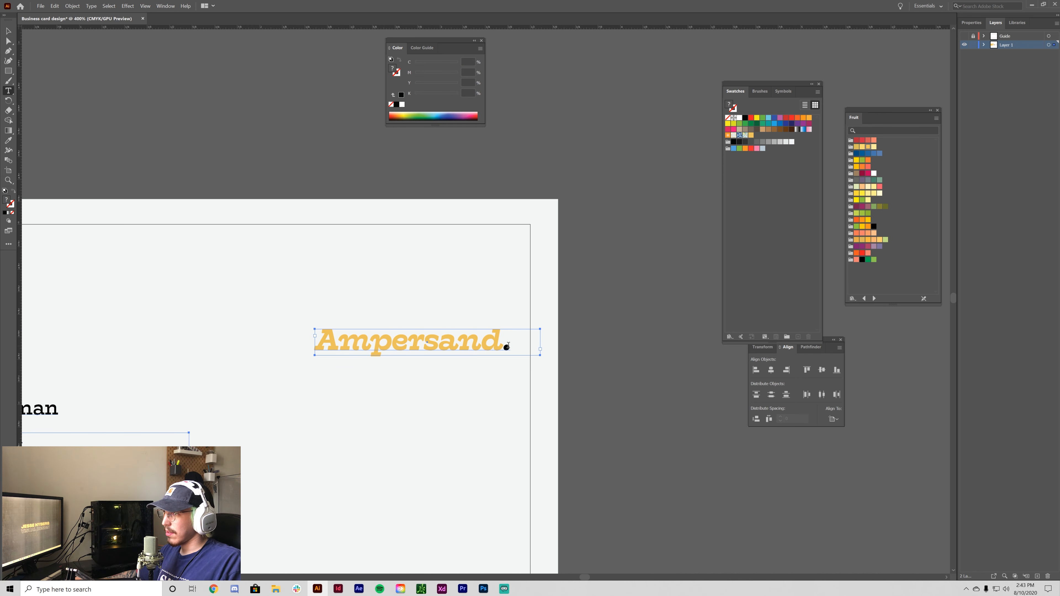
drag(509, 346, 505, 347)
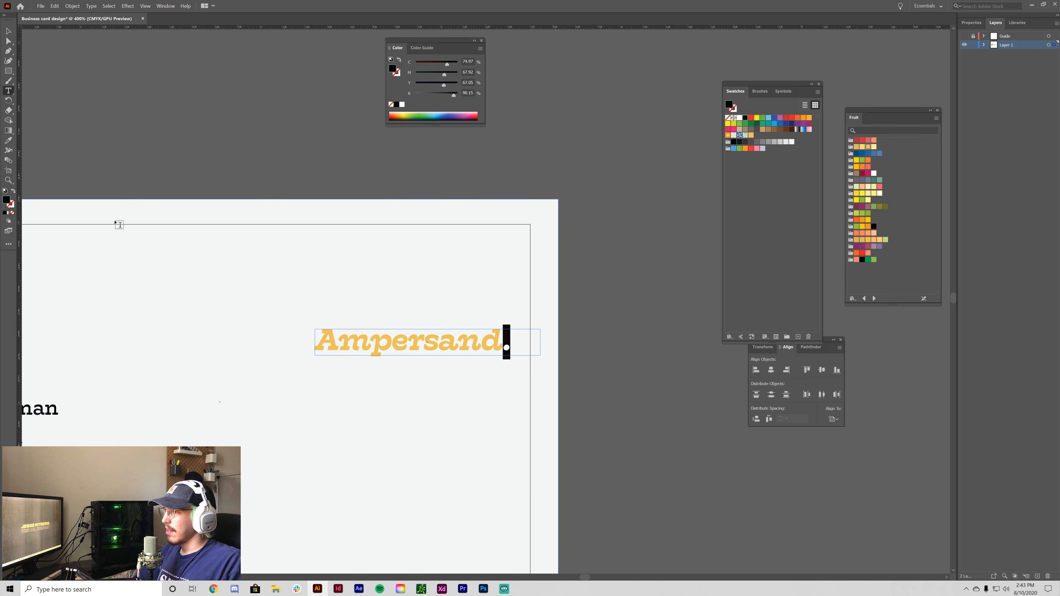
- Set the period's colour to C0 M0 Y0 K98 in the Color Picker
double_click(6, 200)
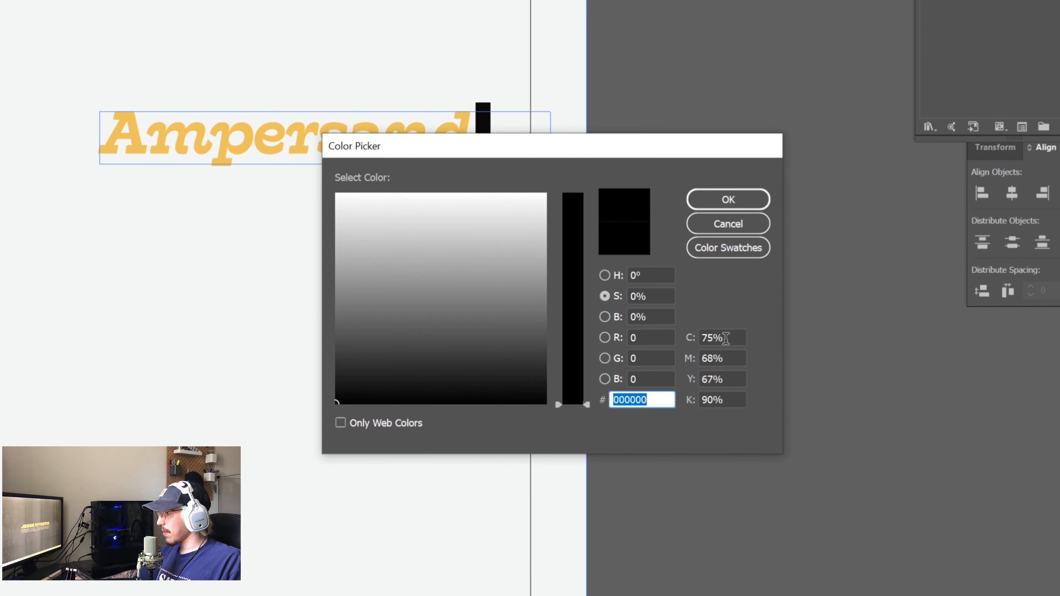
text(0)
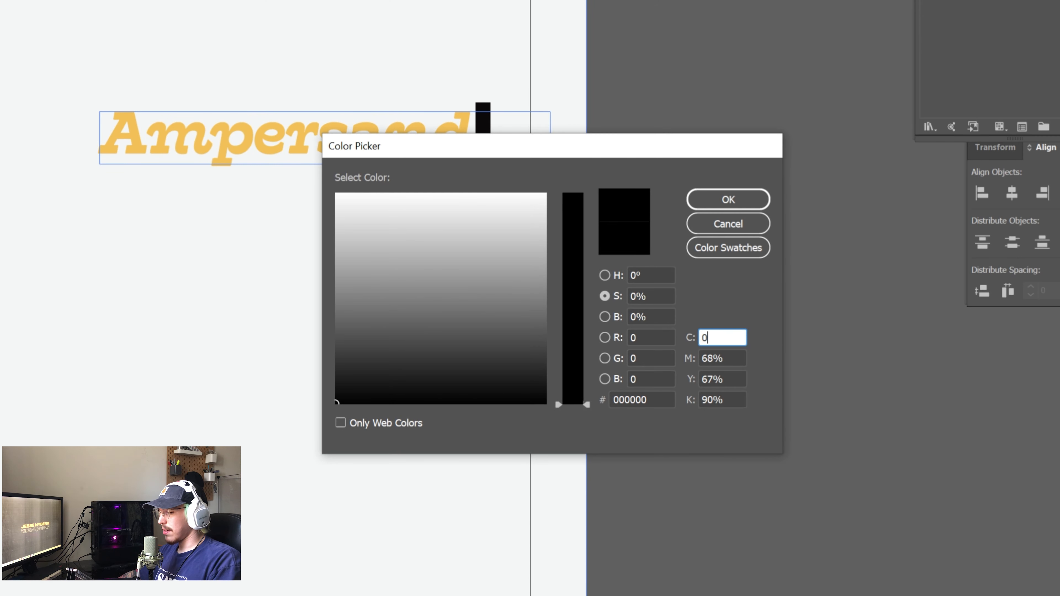
key(Tab)
text(0)
key(Tab)
text(0)
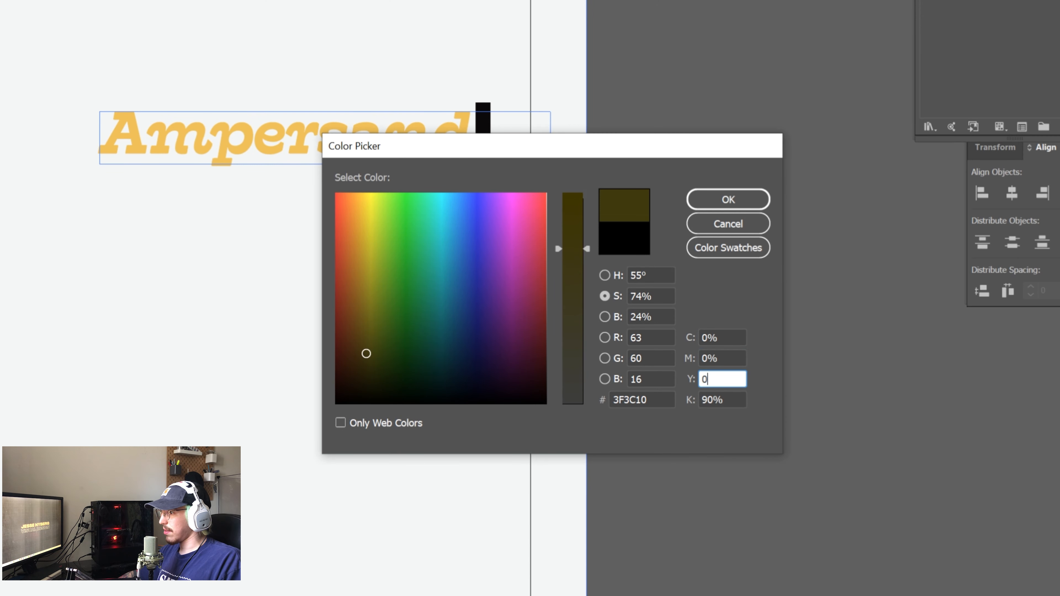
key(Tab)
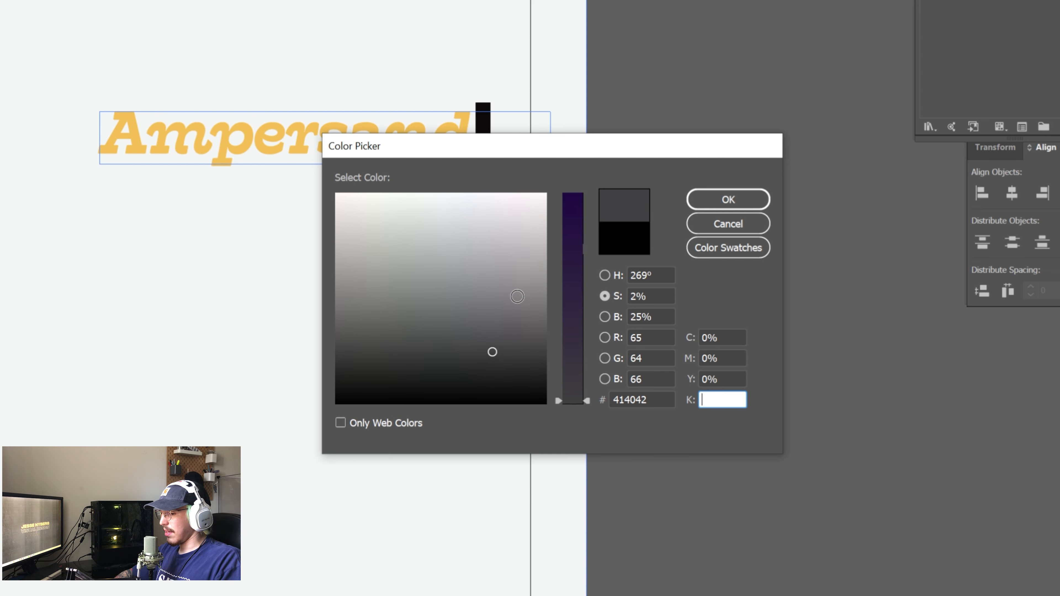
text(98)
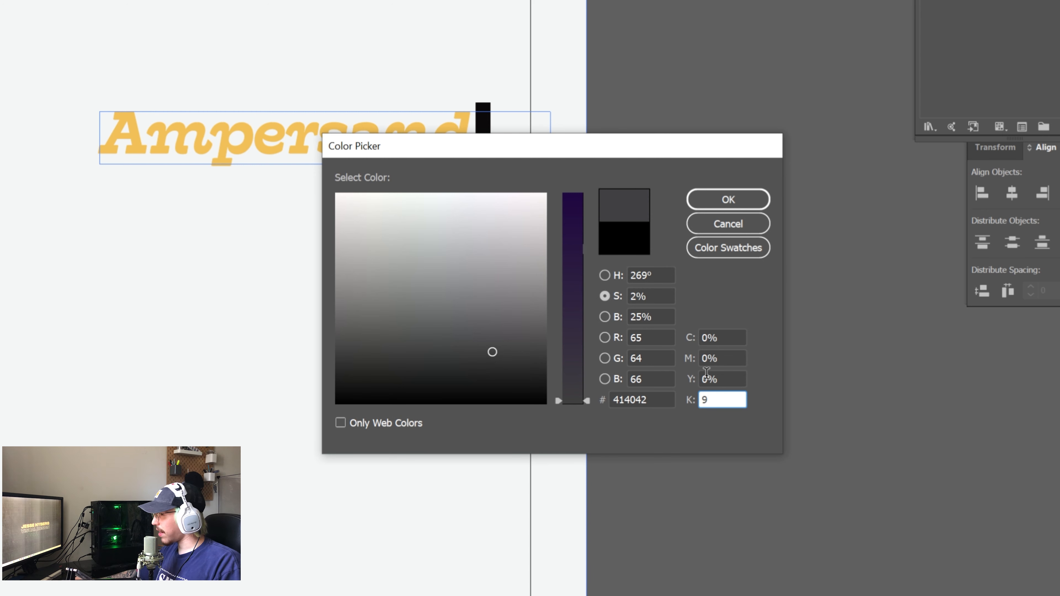
click(723, 377)
key(Tab)
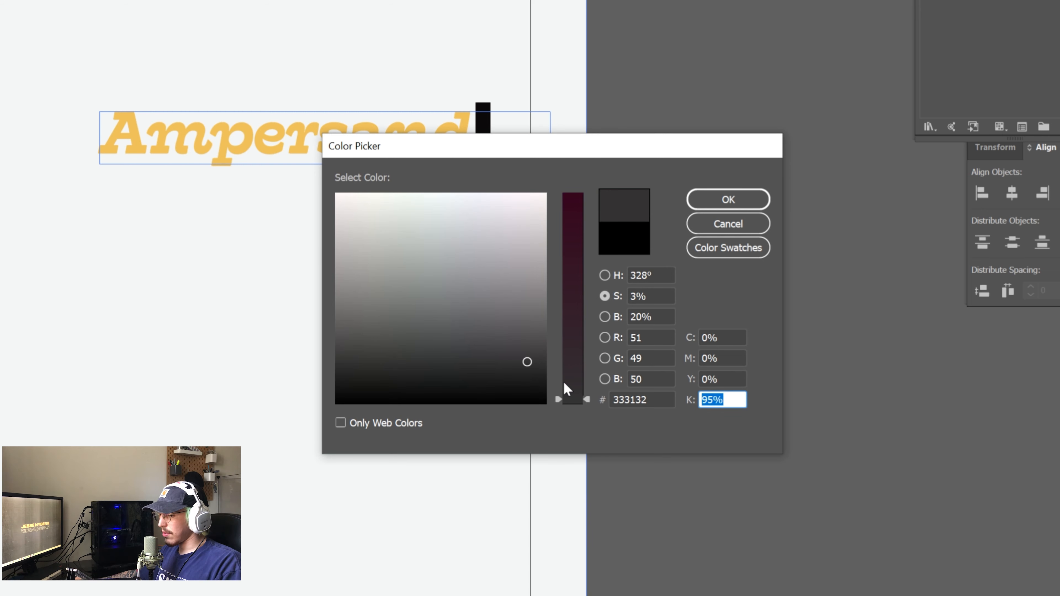
text(98)
click(727, 379)
click(729, 200)
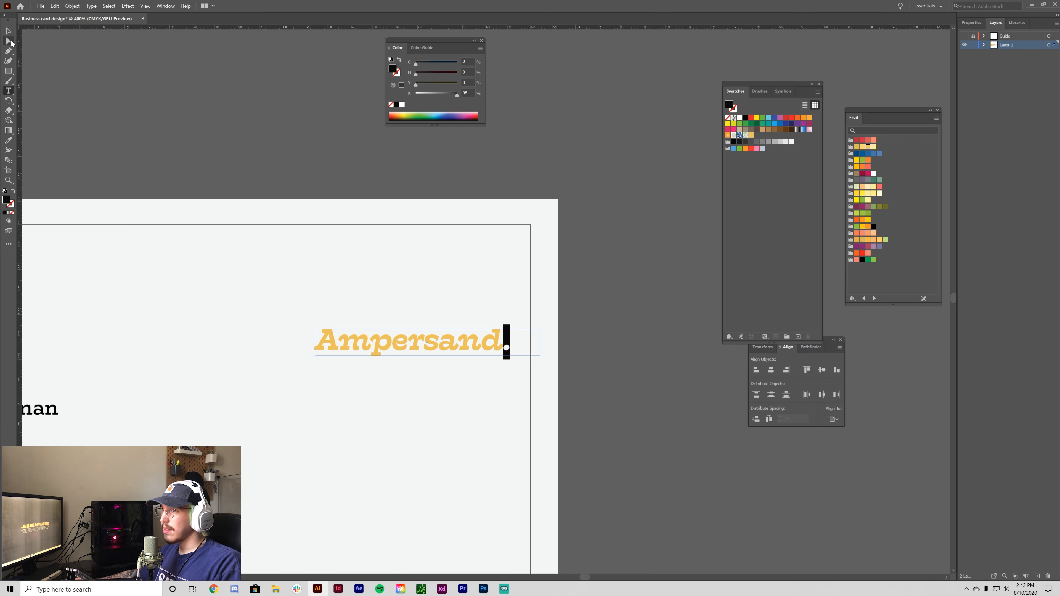
click(8, 30)
- Save the period's near-black K98 fill as a new swatch
click(491, 348)
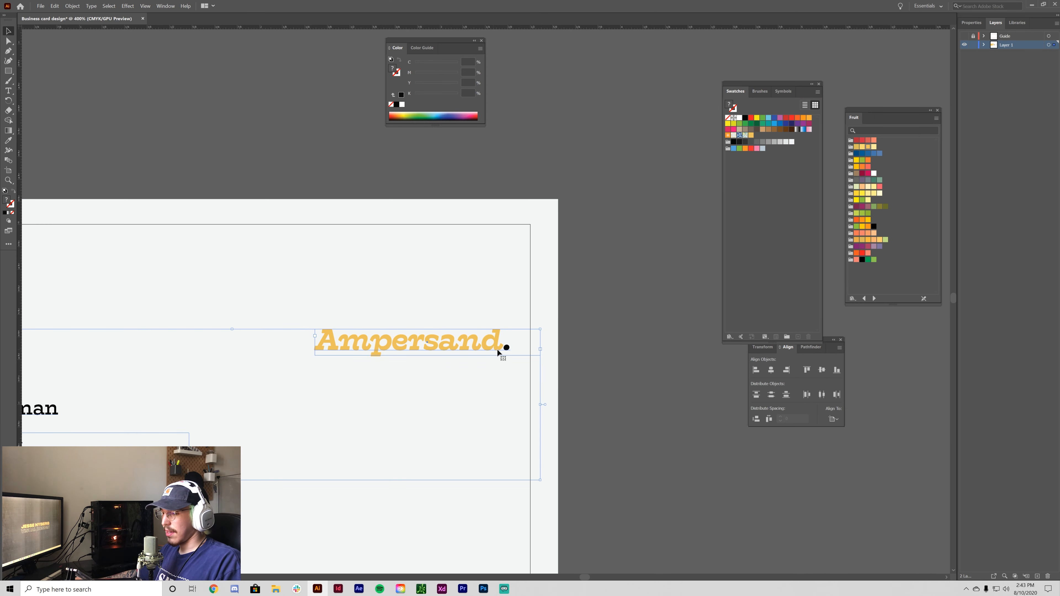
key(t)
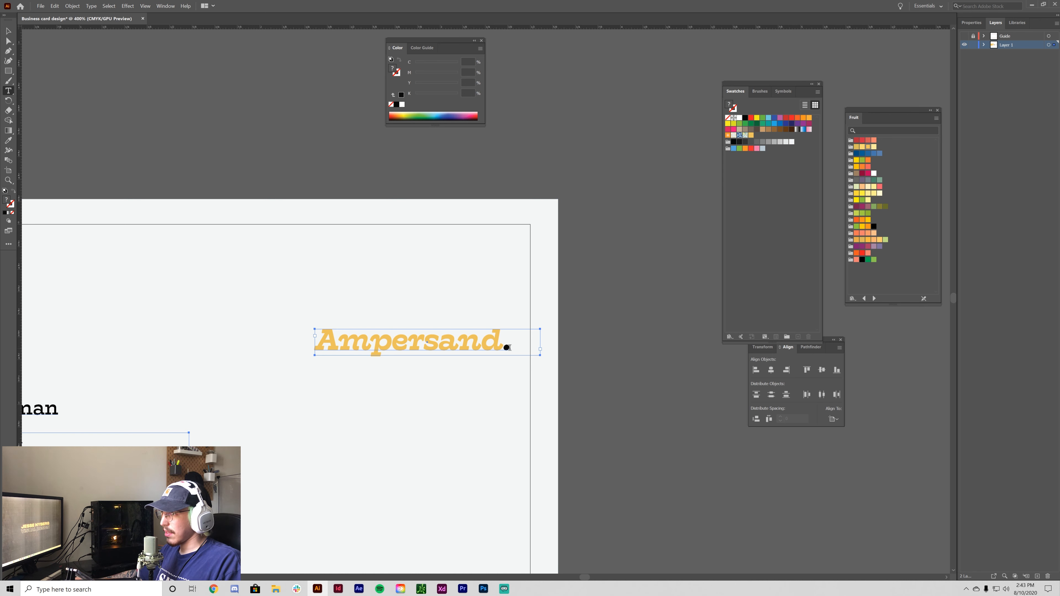
drag(509, 349, 502, 348)
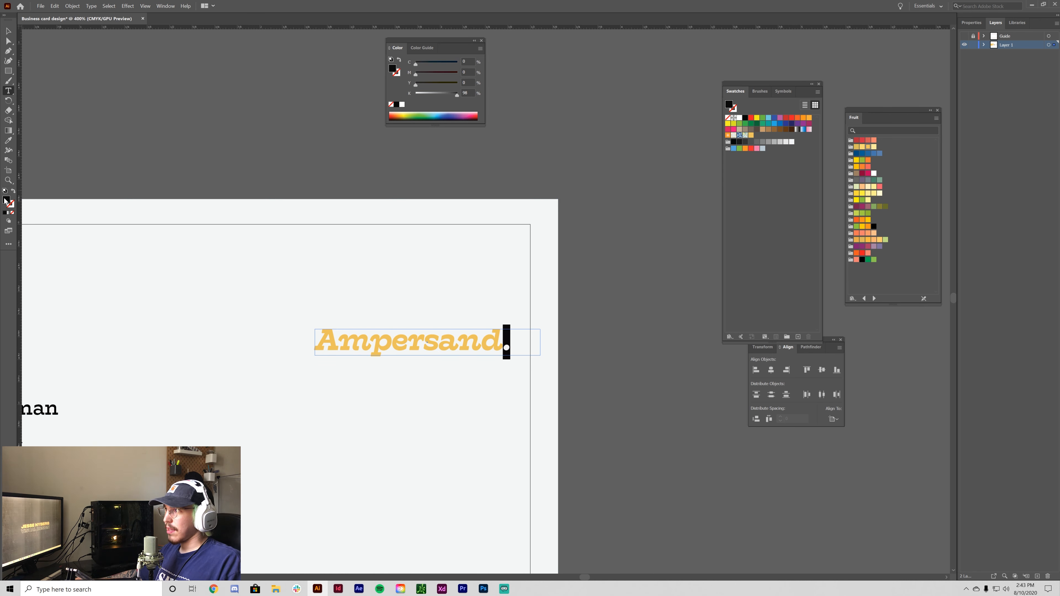
drag(6, 200, 757, 140)
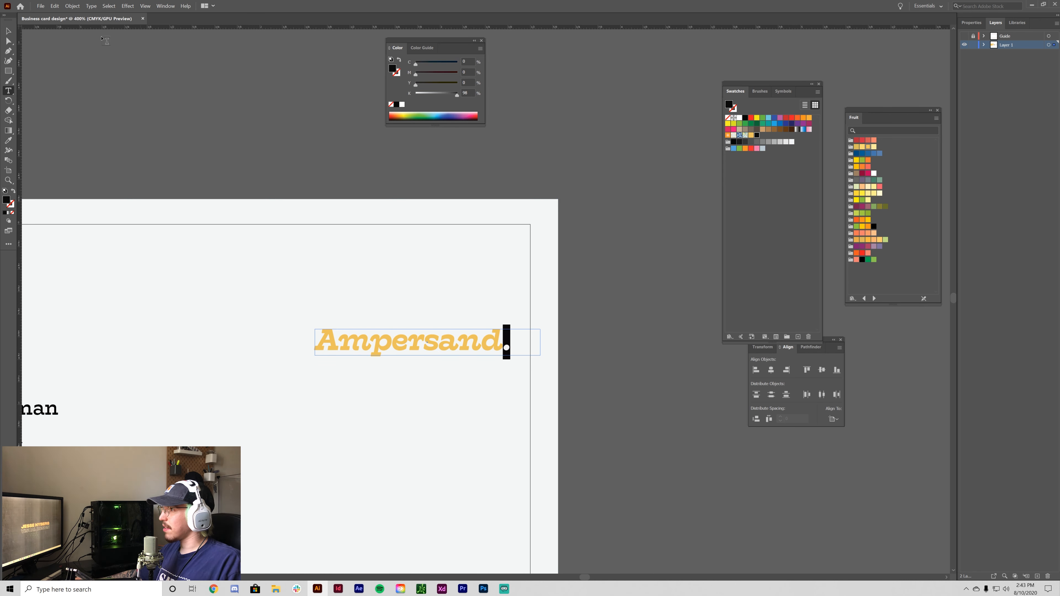
click(9, 31)
- Save the card background's off-white fill as a new swatch
click(380, 231)
click(379, 231)
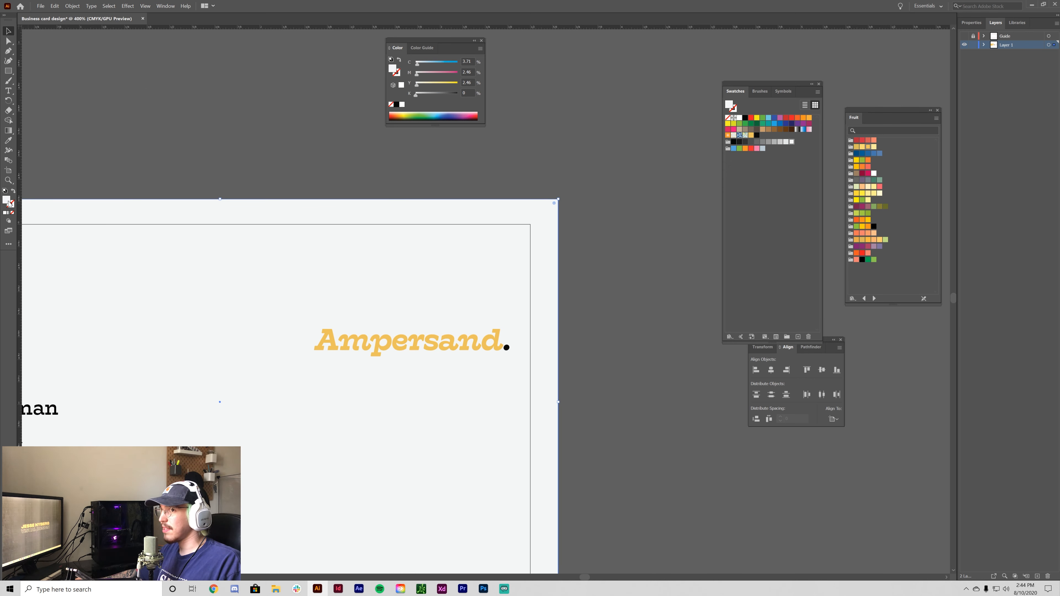
drag(6, 201, 731, 155)
click(696, 366)
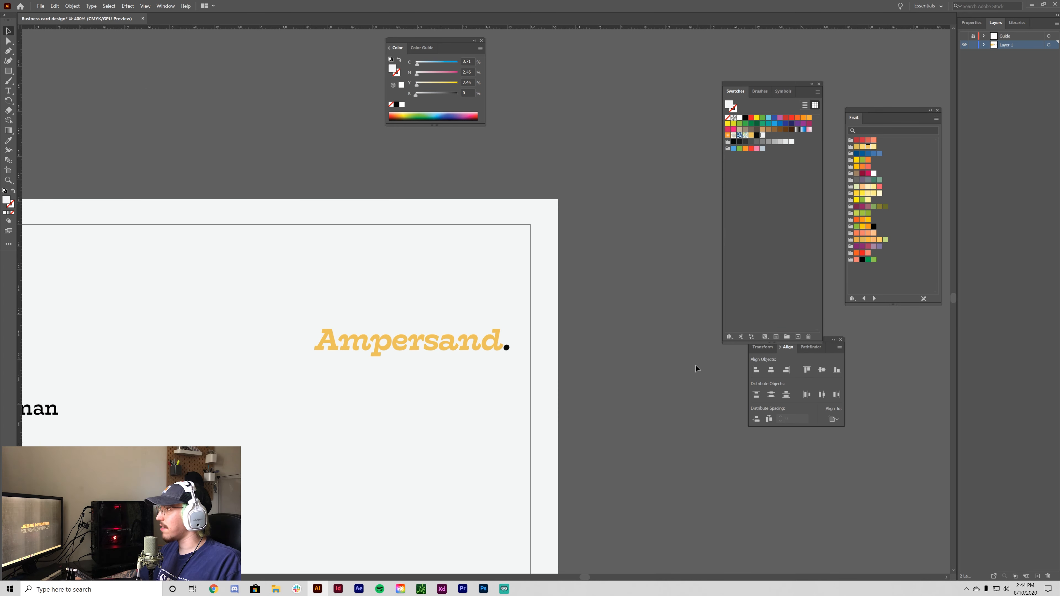
drag(695, 365, 727, 344)
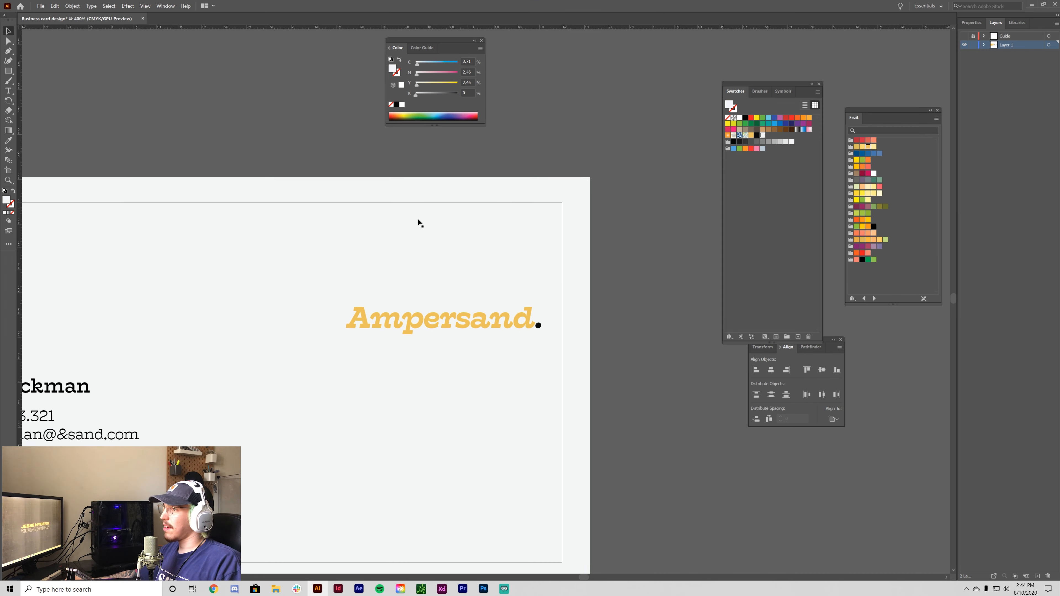
- Lock the off-white card background so it can no longer be selected
drag(419, 222, 639, 190)
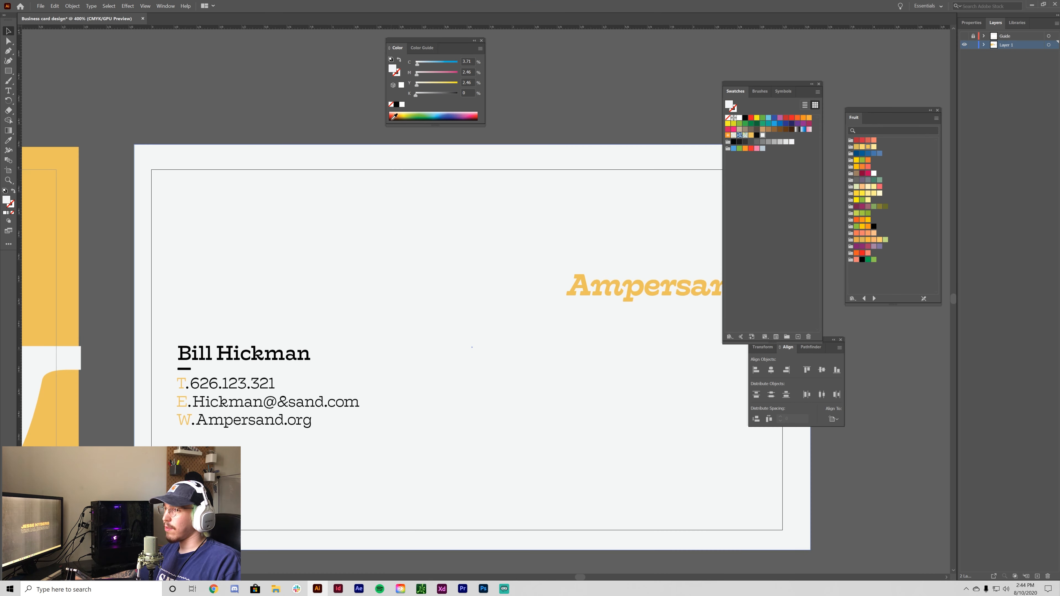
click(213, 373)
key(ctrl+2)
key(ctrl+a)
key(t)
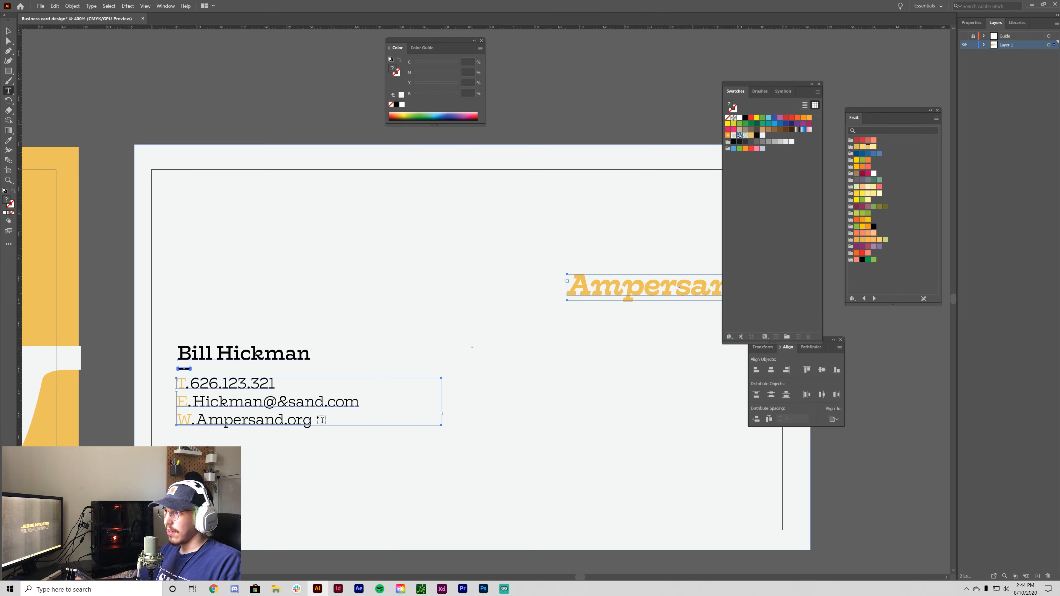
click(8, 33)
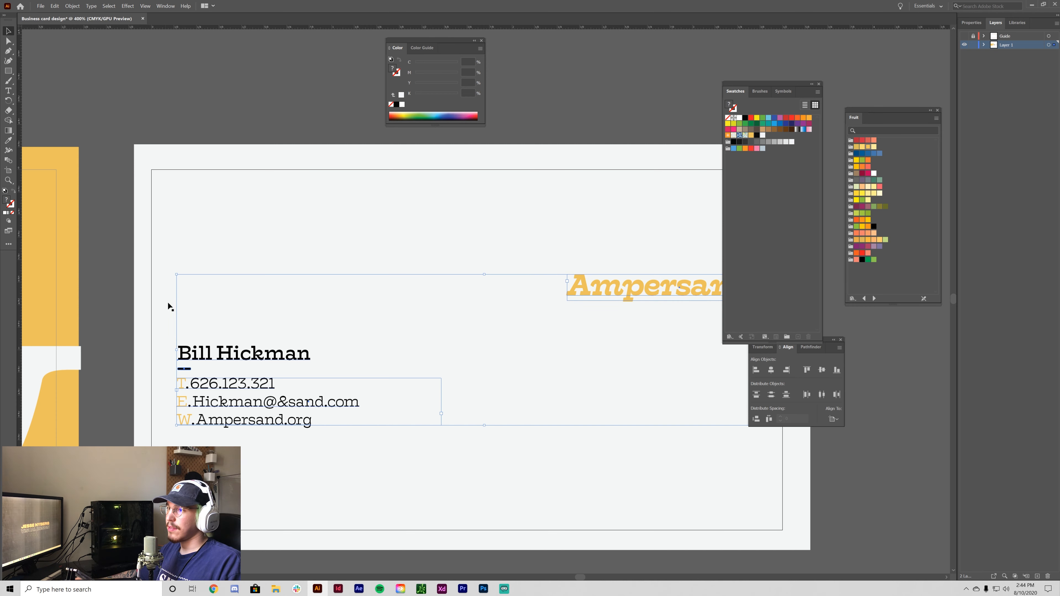
- In the isolated contact group, give all same-fill black items the K=98 swatch, then exit isolation
click(221, 106)
double_click(254, 360)
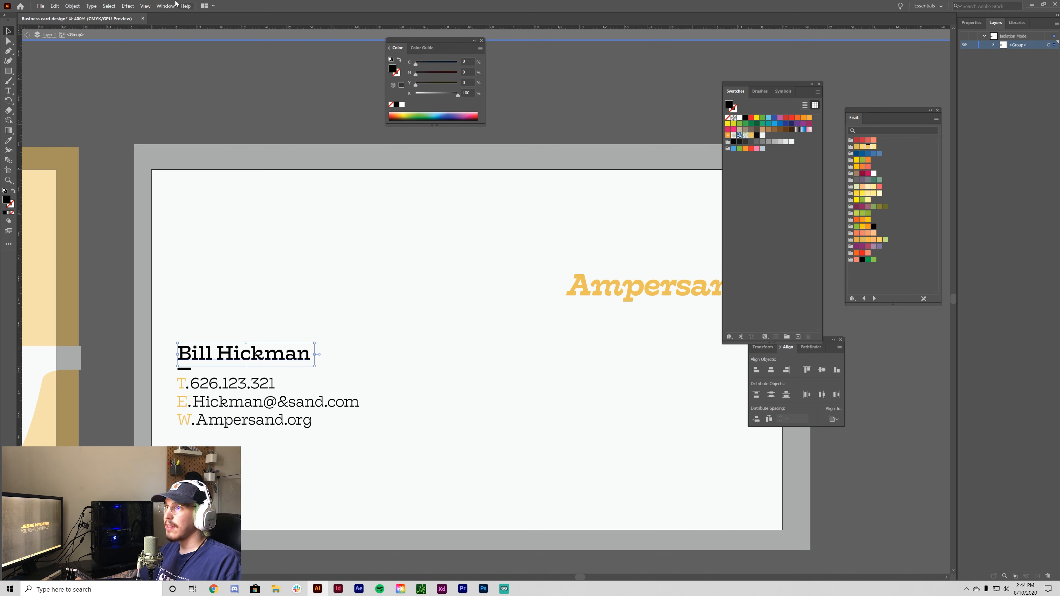
click(108, 6)
mouse_move(149, 79)
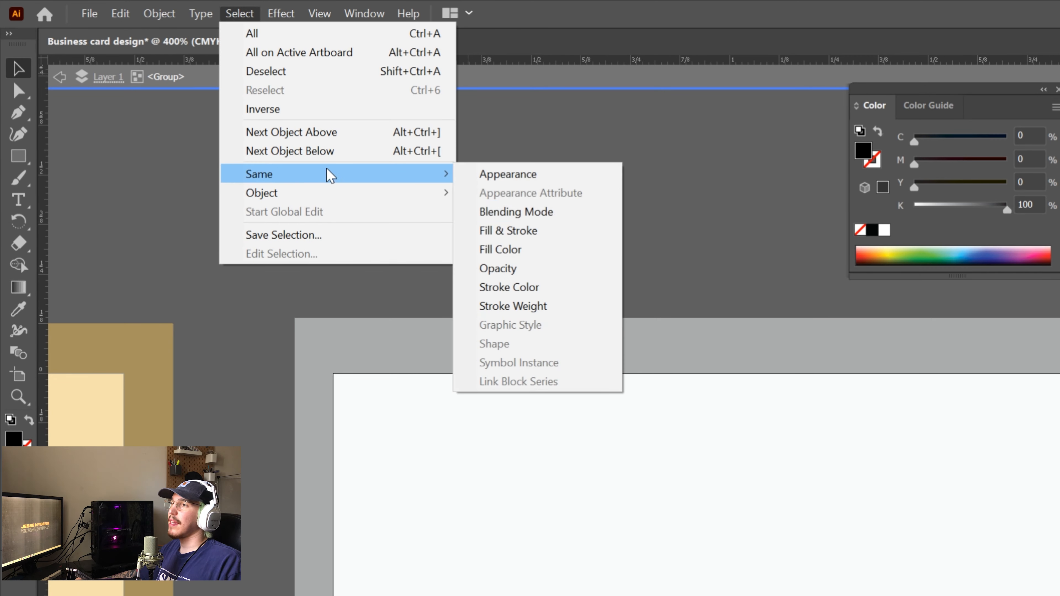
click(528, 250)
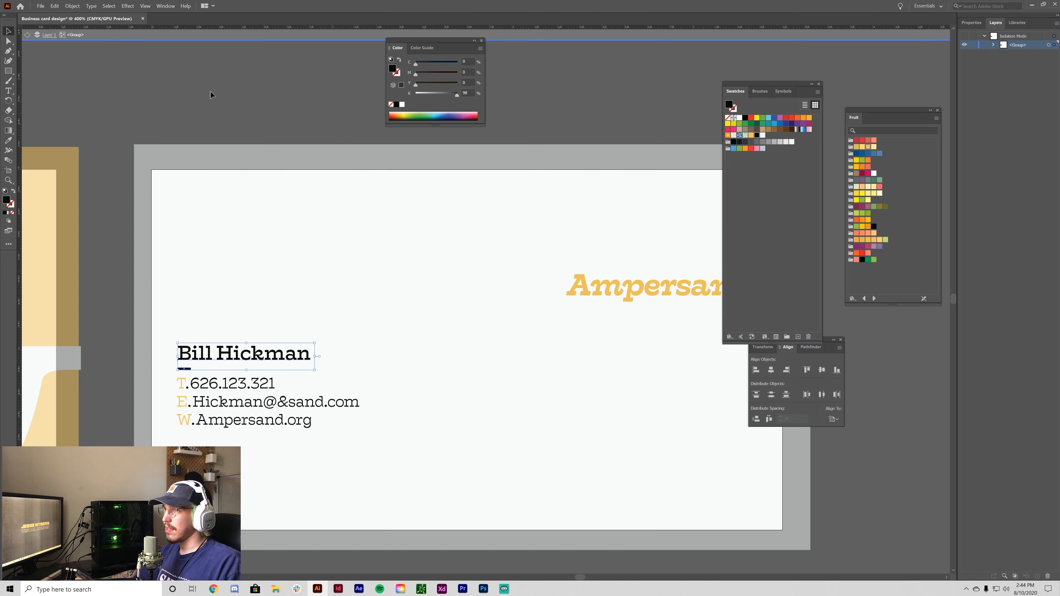
click(211, 95)
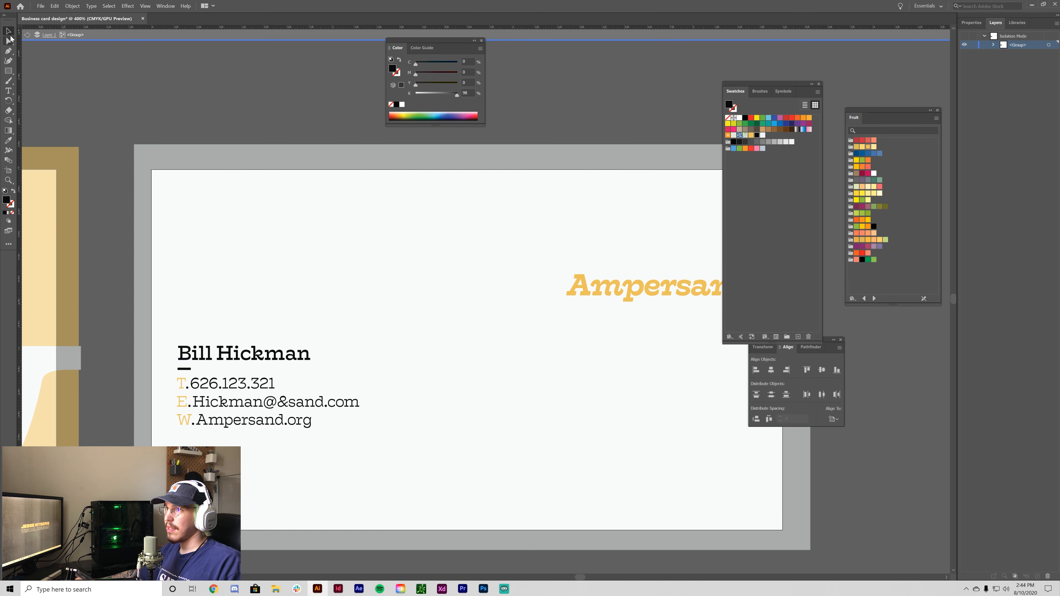
click(26, 37)
click(214, 421)
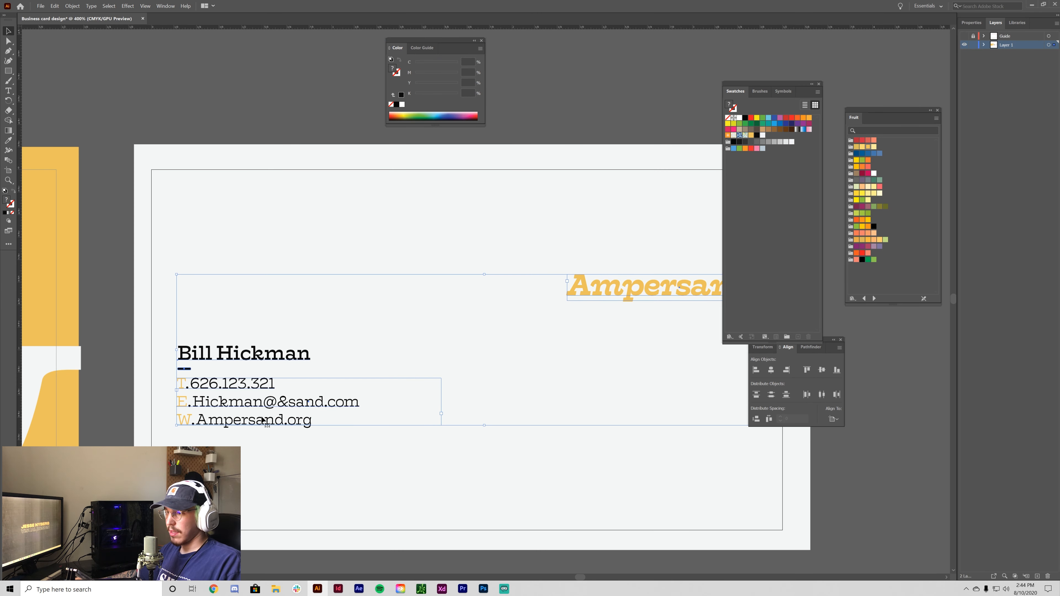
- Recolour the website, e-mail and phone text after the W, E and T initials to K=98
key(t)
drag(312, 421, 202, 385)
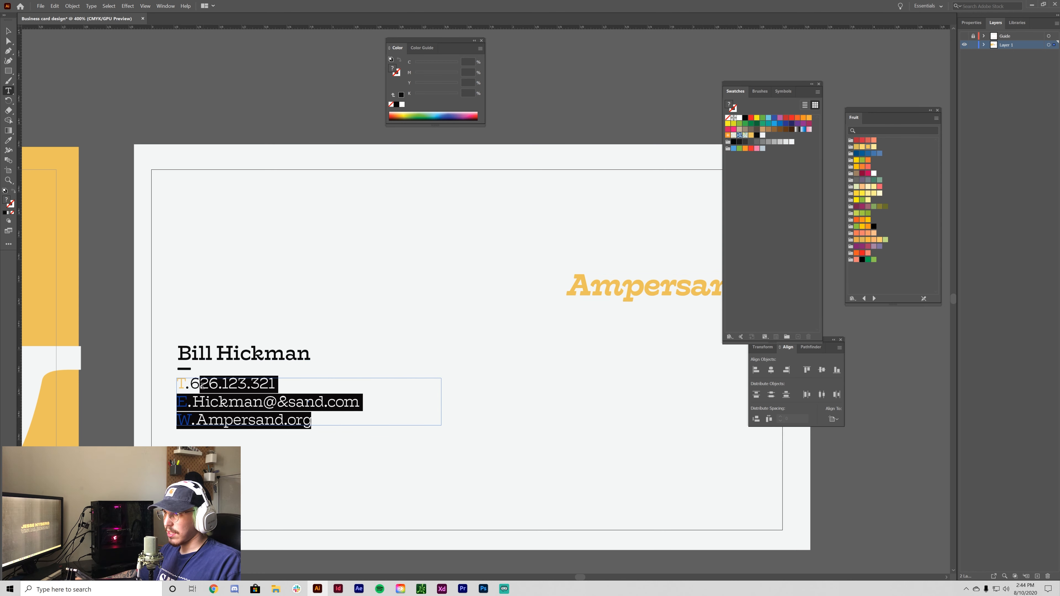
click(213, 418)
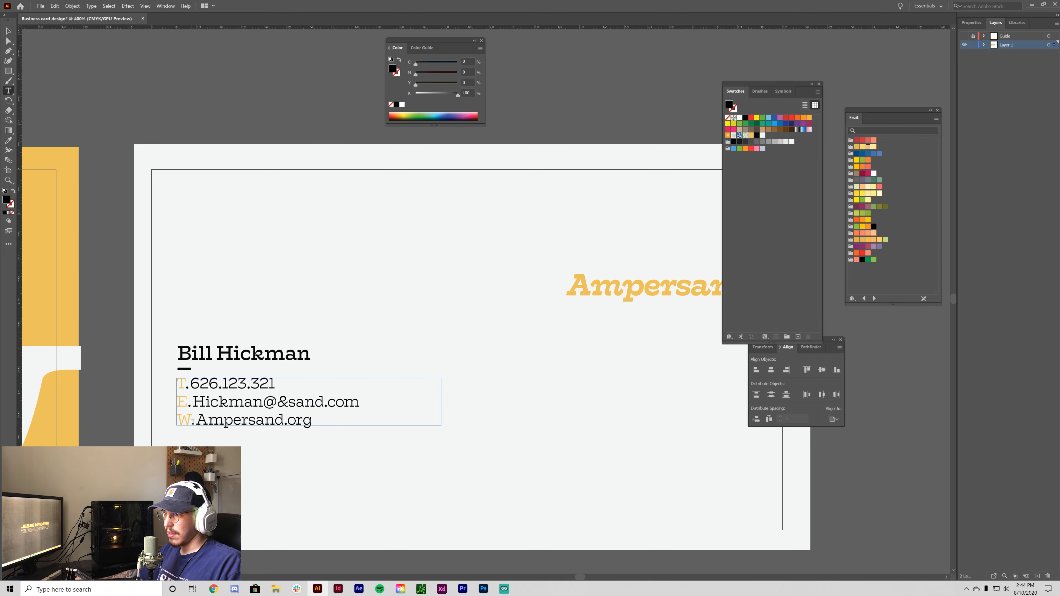
drag(192, 419, 313, 420)
click(751, 143)
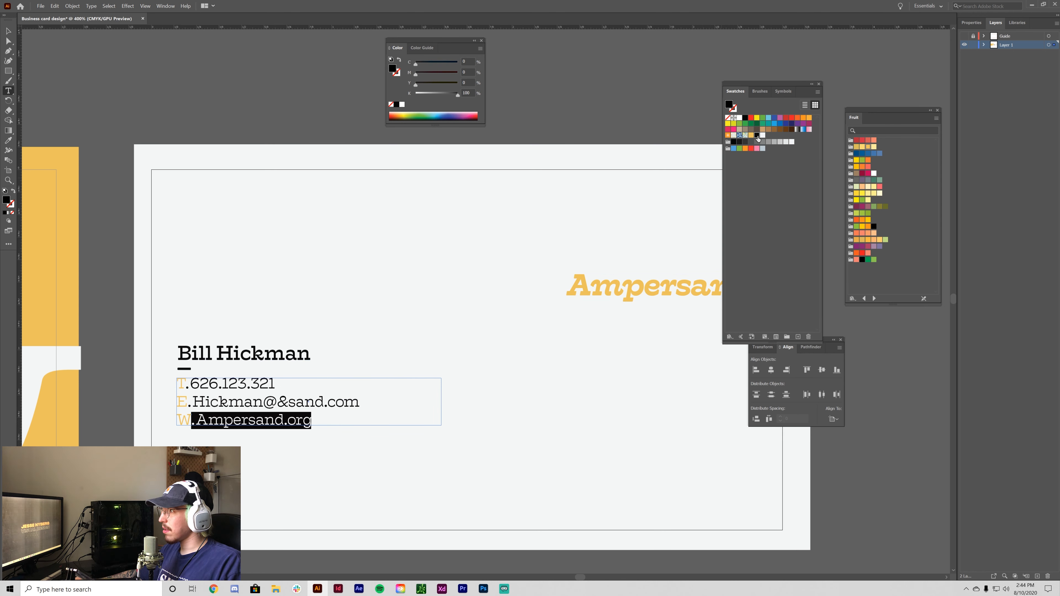
drag(188, 403, 360, 402)
click(756, 136)
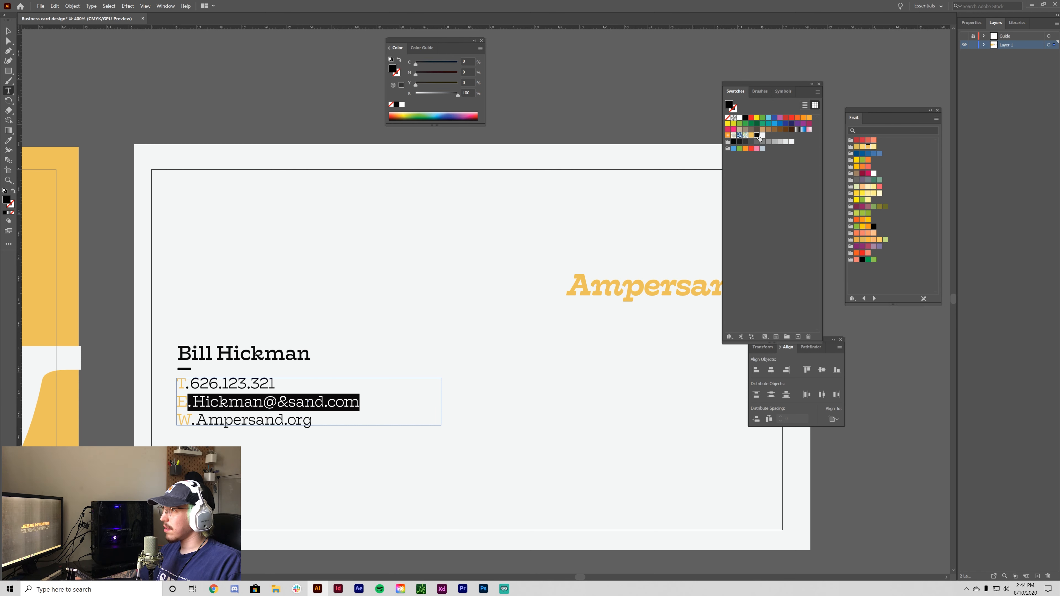
drag(185, 384, 274, 384)
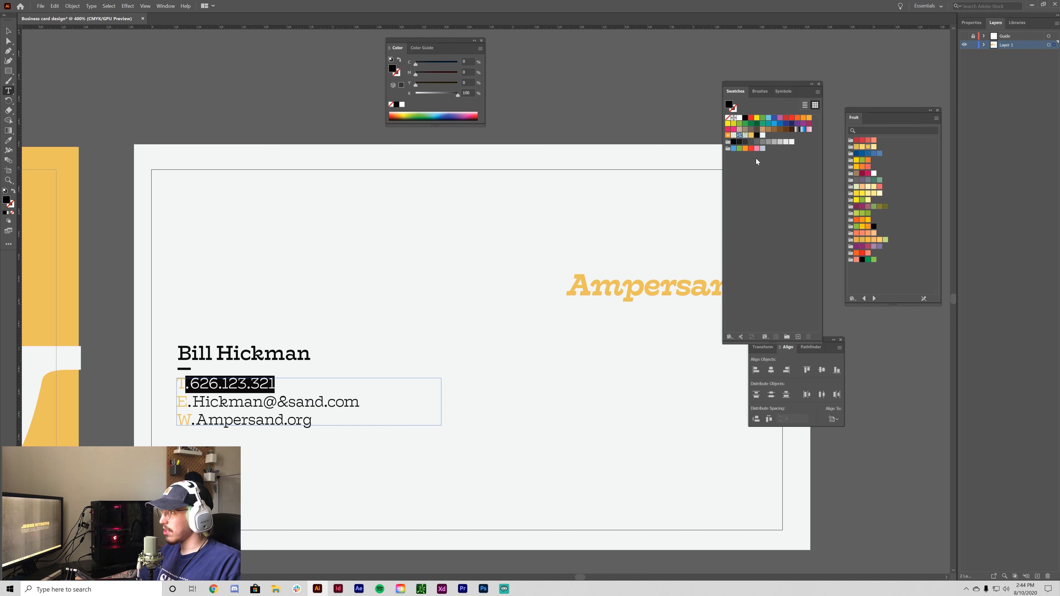
click(8, 31)
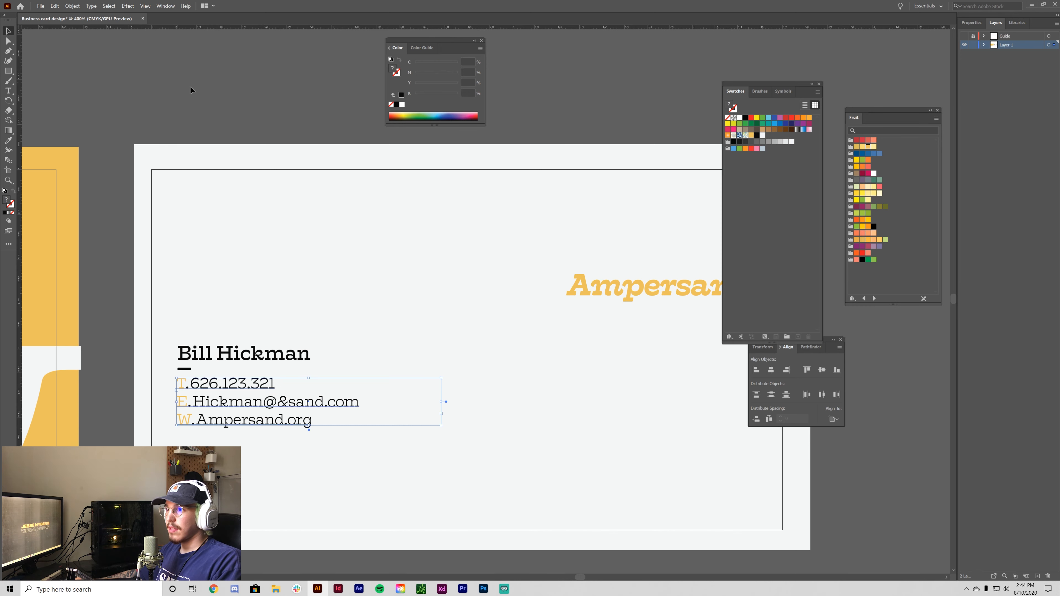
- Zoom in on the contact lines and start editing the contact text again
click(279, 277)
key(ctrl+=)
key(ctrl+=)
key(ctrl+=)
drag(311, 400, 625, 232)
click(395, 293)
key(t)
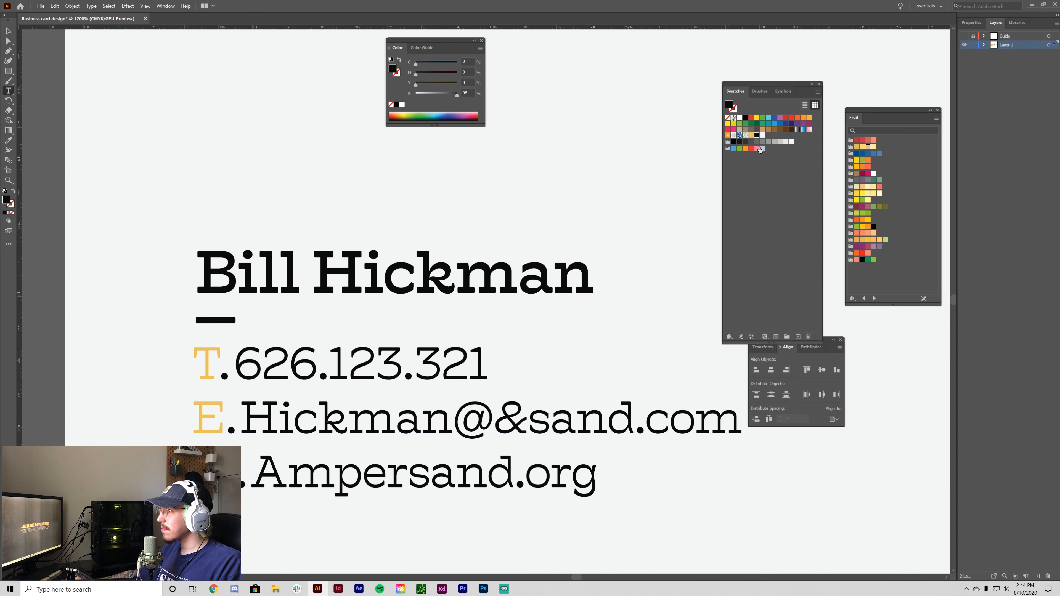
click(8, 31)
key(ctrl+minus)
key(ctrl+minus)
key(ctrl+minus)
key(ctrl+minus)
key(ctrl+minus)
key(ctrl+minus)
key(ctrl+minus)
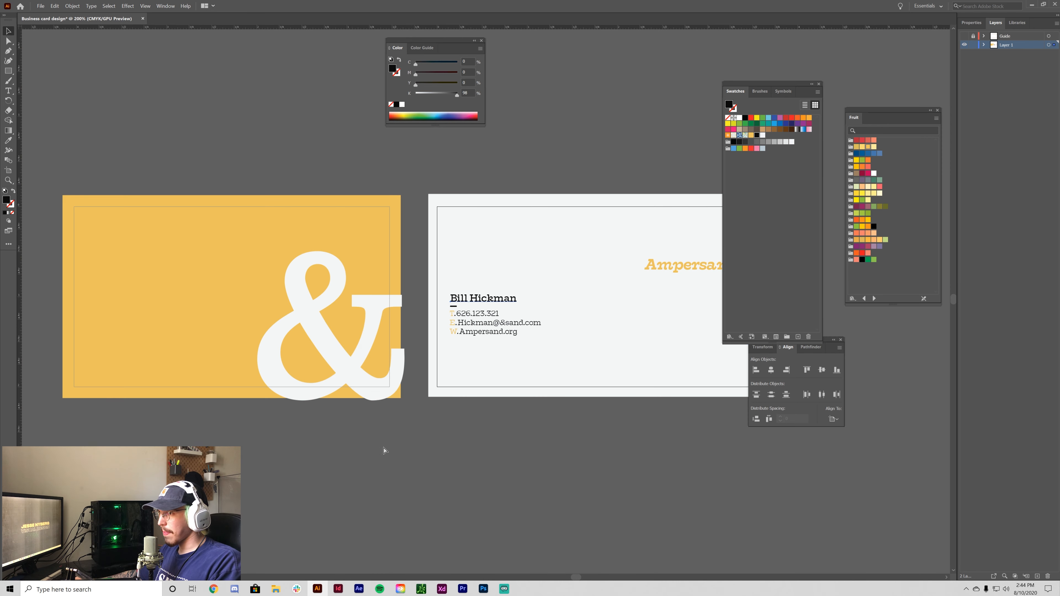
key(ctrl+=)
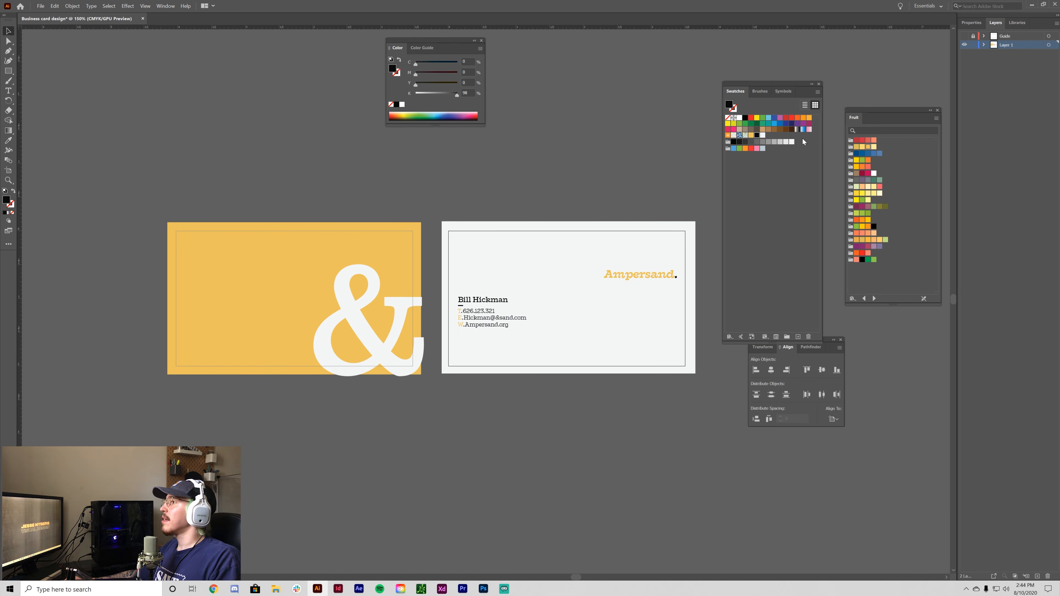
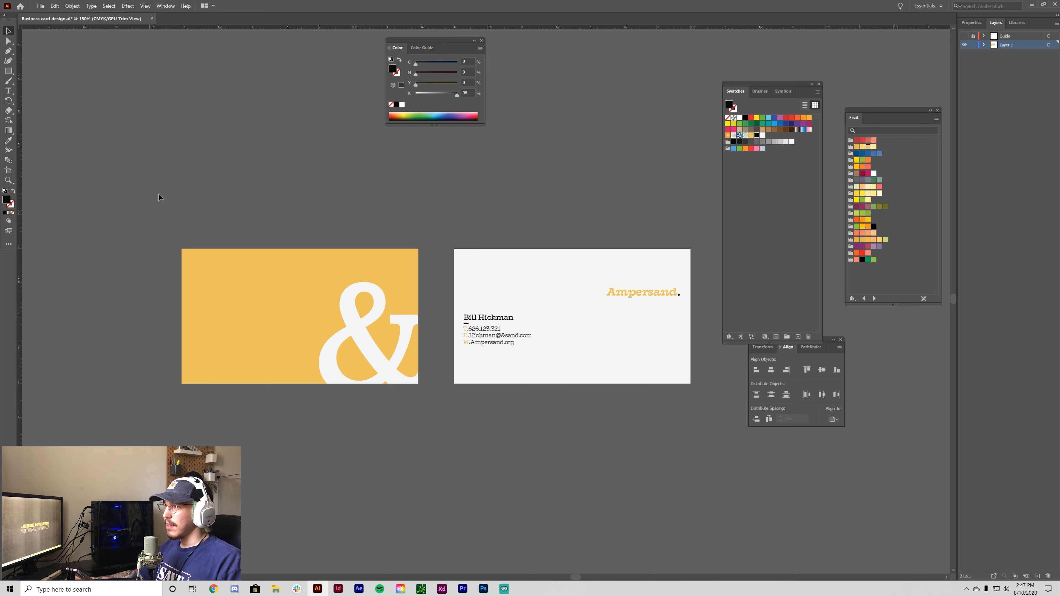
- Check the yellow front card artwork, deselect everything on both artboards, and open the File menu
drag(159, 195, 438, 401)
click(512, 498)
drag(181, 174, 436, 384)
click(488, 412)
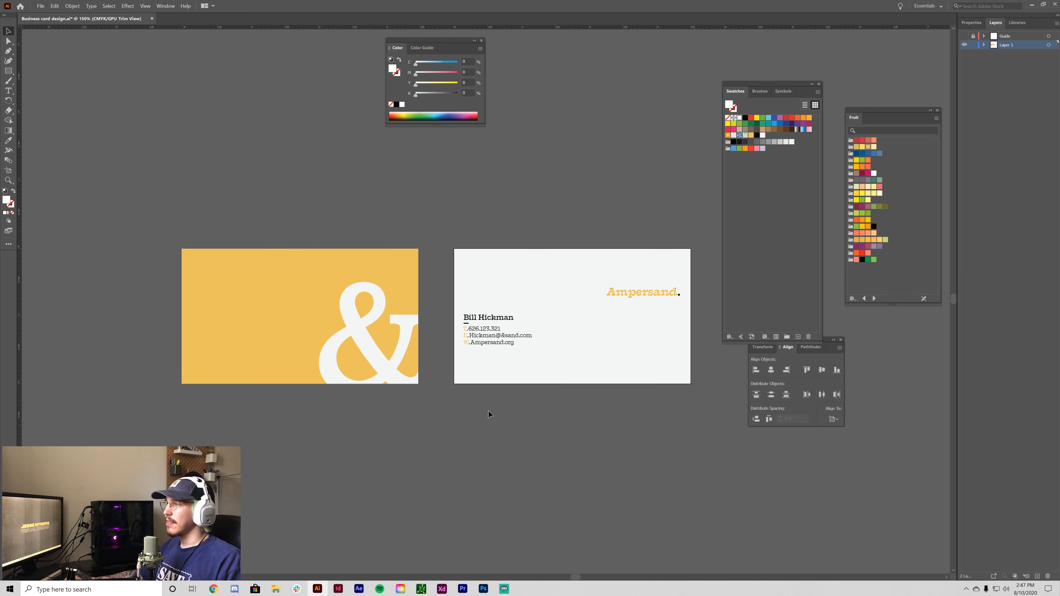
click(40, 5)
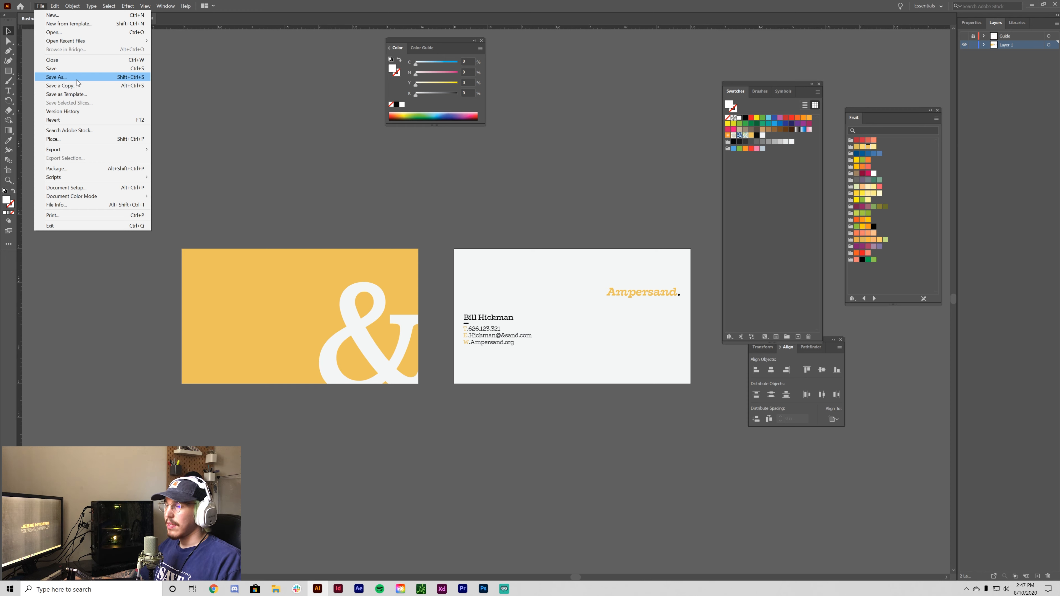
- Export the design as PNG with Use Artboards, so each artboard becomes its own file
mouse_move(126, 150)
click(208, 159)
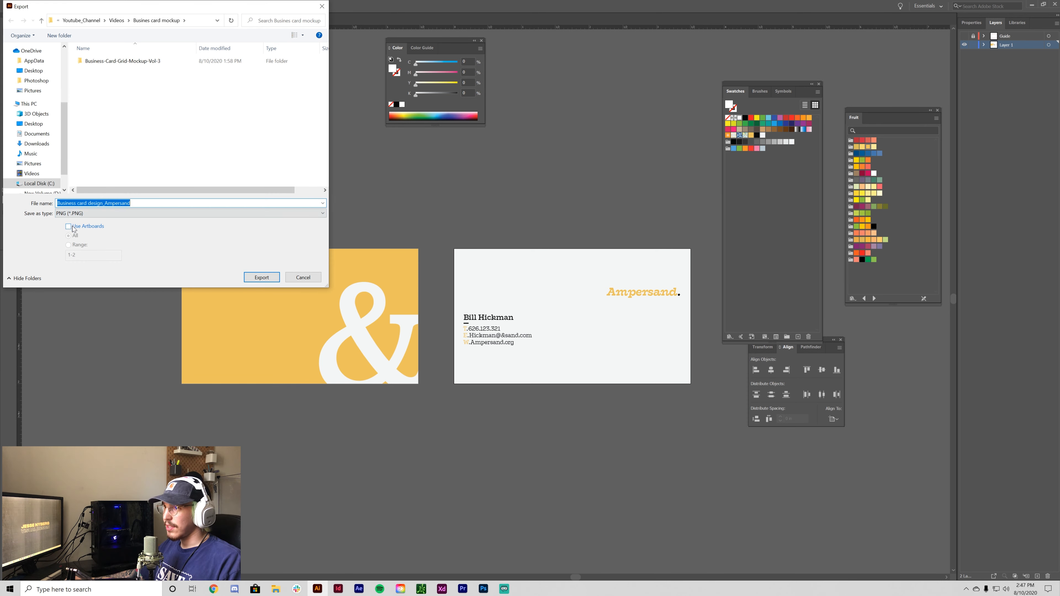
click(71, 227)
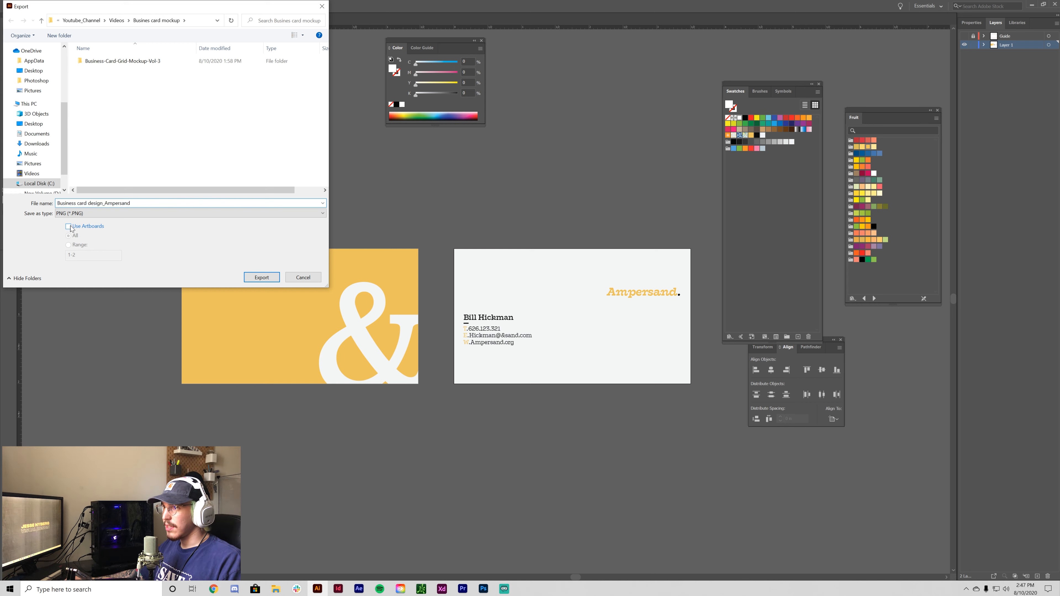
click(261, 279)
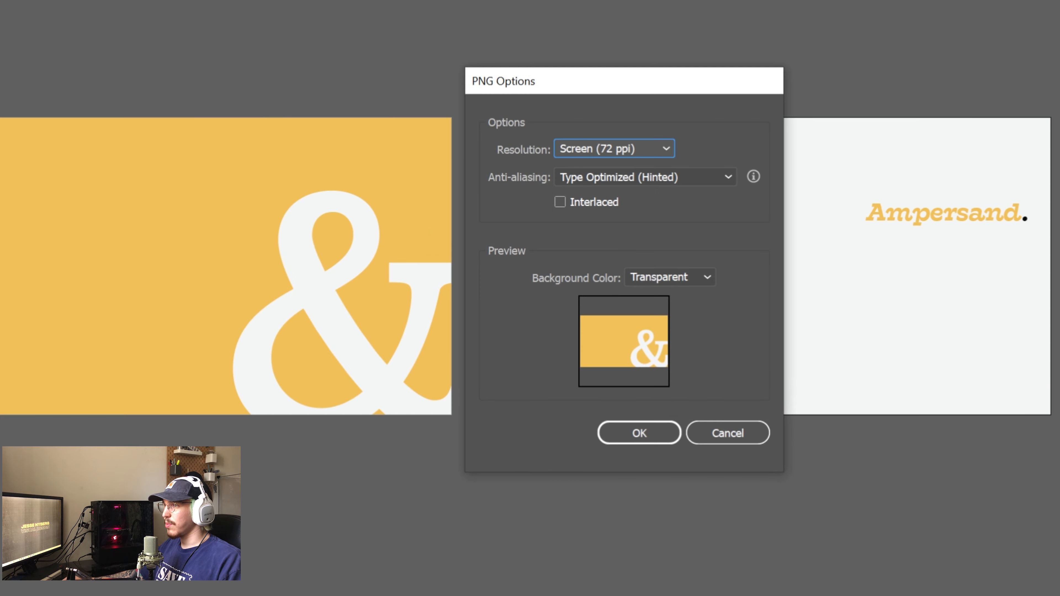
- Set PNG options to High (300 ppi) and Art Optimized (Supersampling) anti-aliasing, then export
click(584, 153)
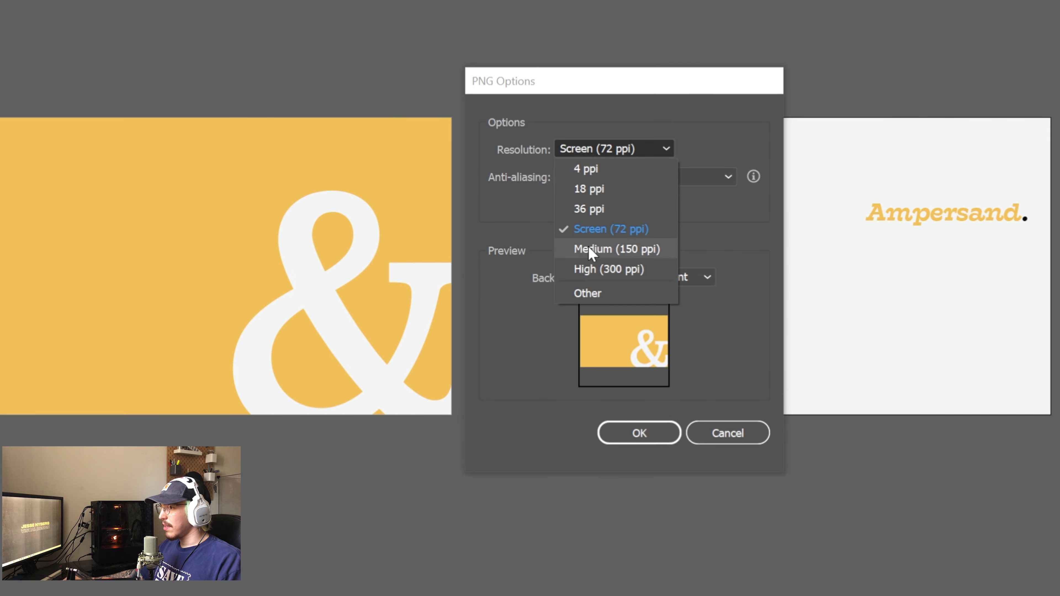
click(594, 270)
click(635, 177)
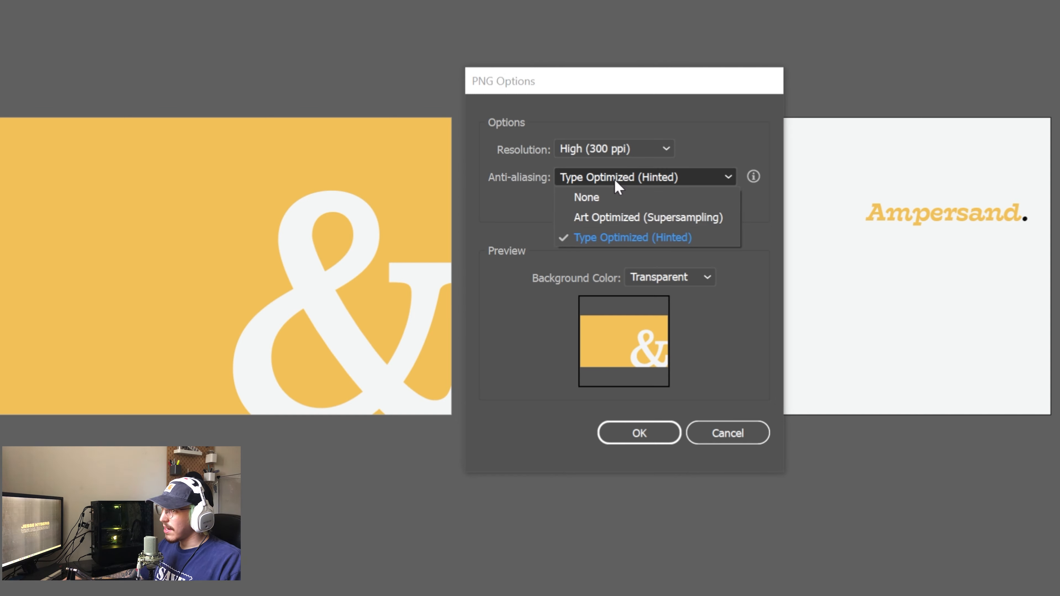
click(627, 217)
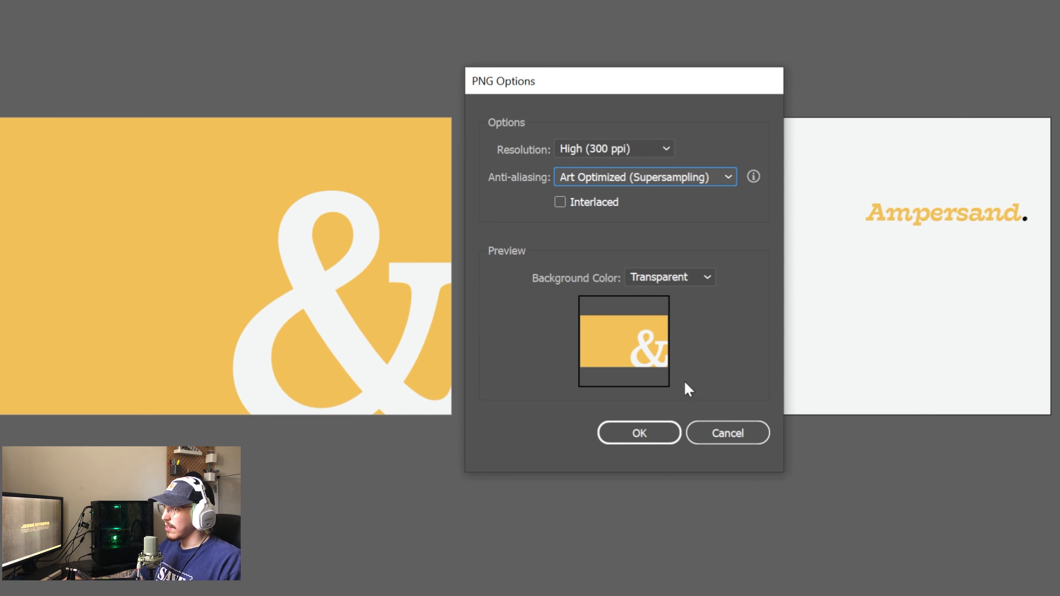
click(661, 422)
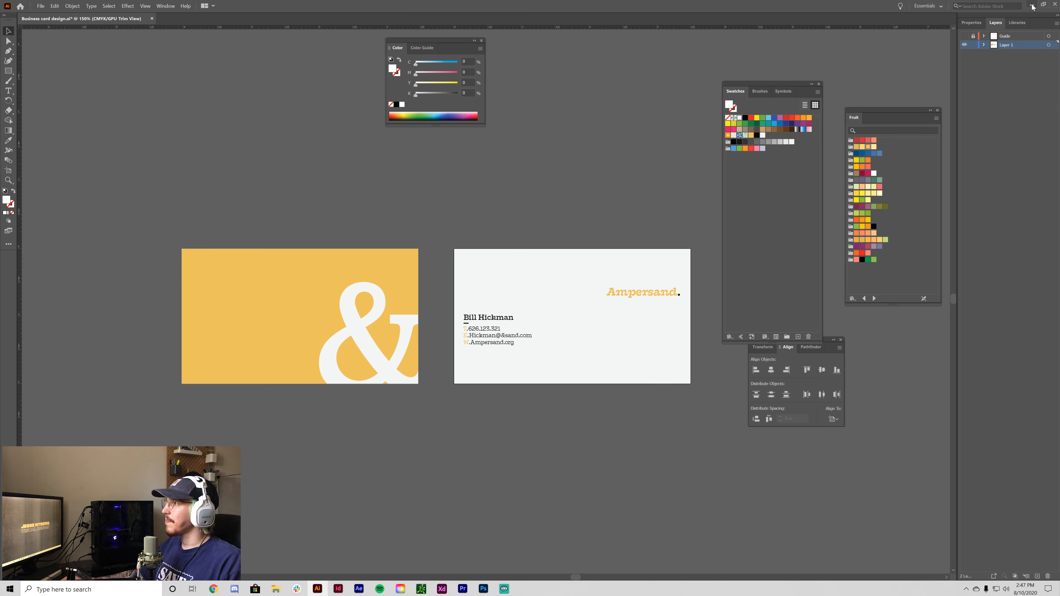
- Minimise Illustrator and scroll through the anthonyboyd.graphics homepage in the browser
click(1031, 6)
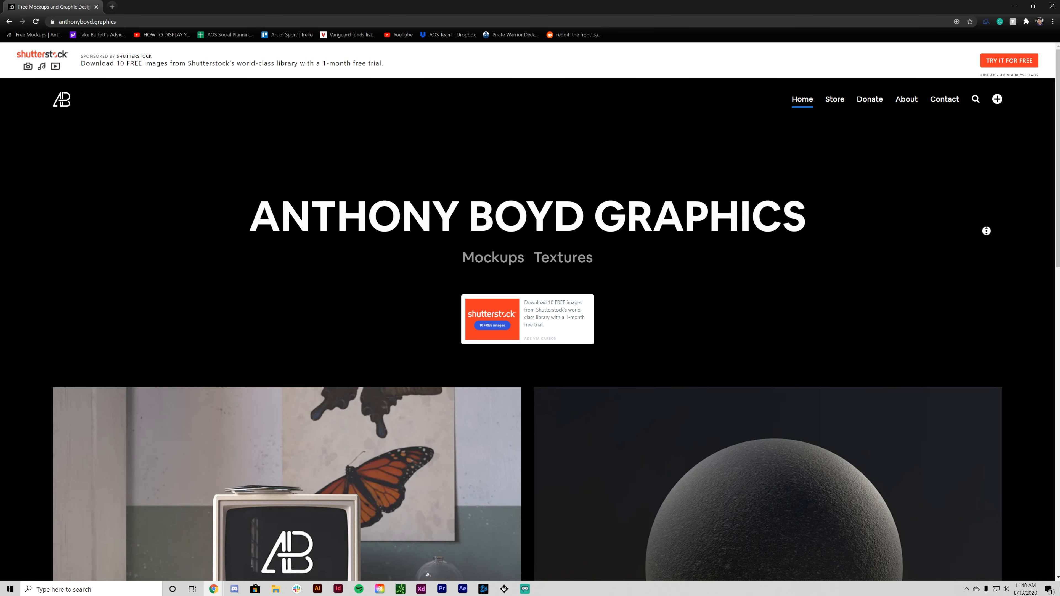
scroll(986, 233, down, 2)
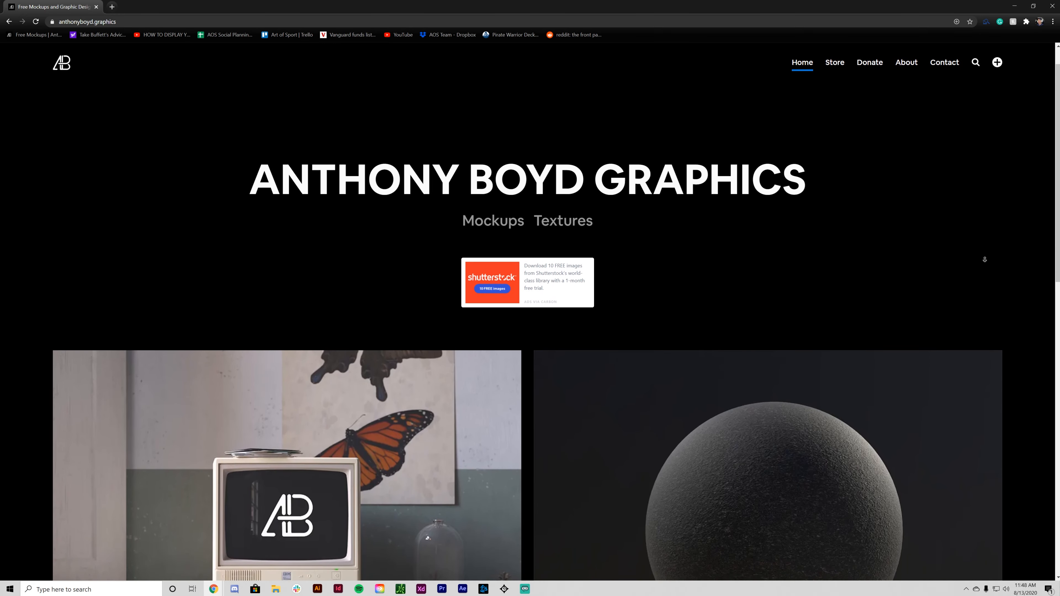
scroll(988, 267, down, 6)
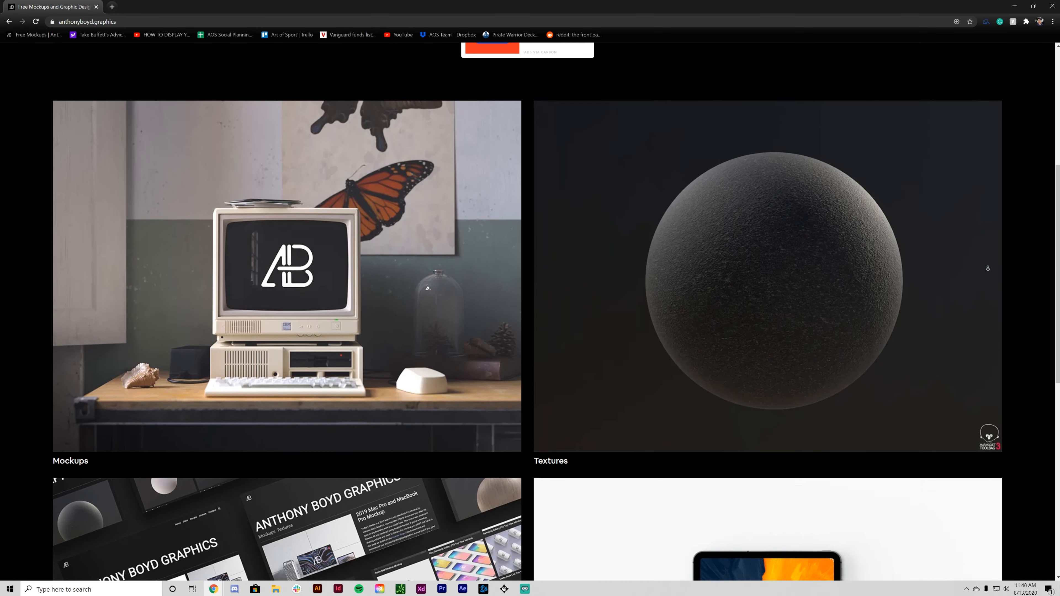
scroll(988, 269, down, 7)
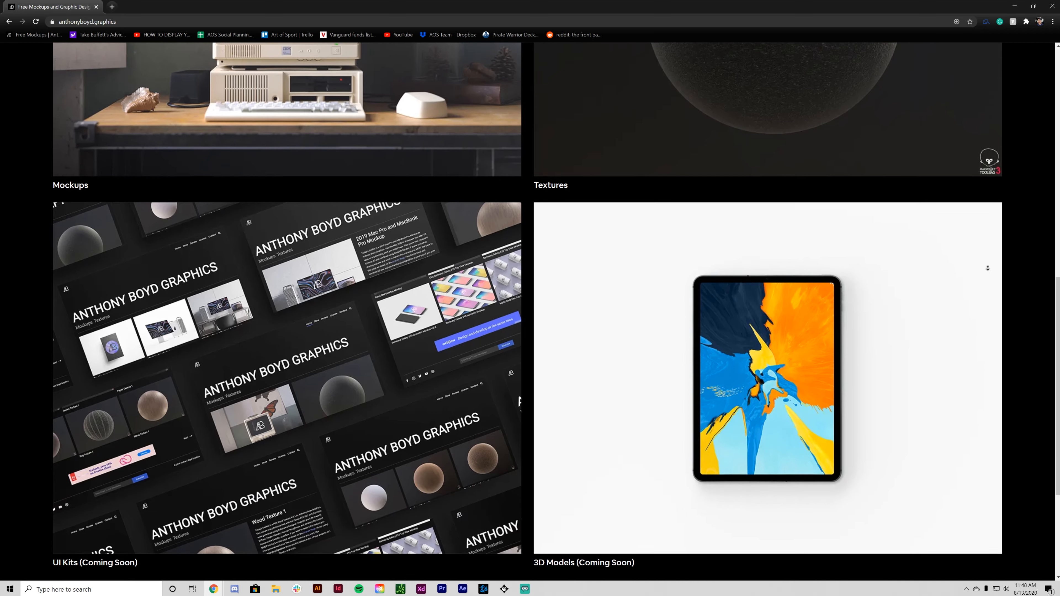
scroll(988, 268, down, 3)
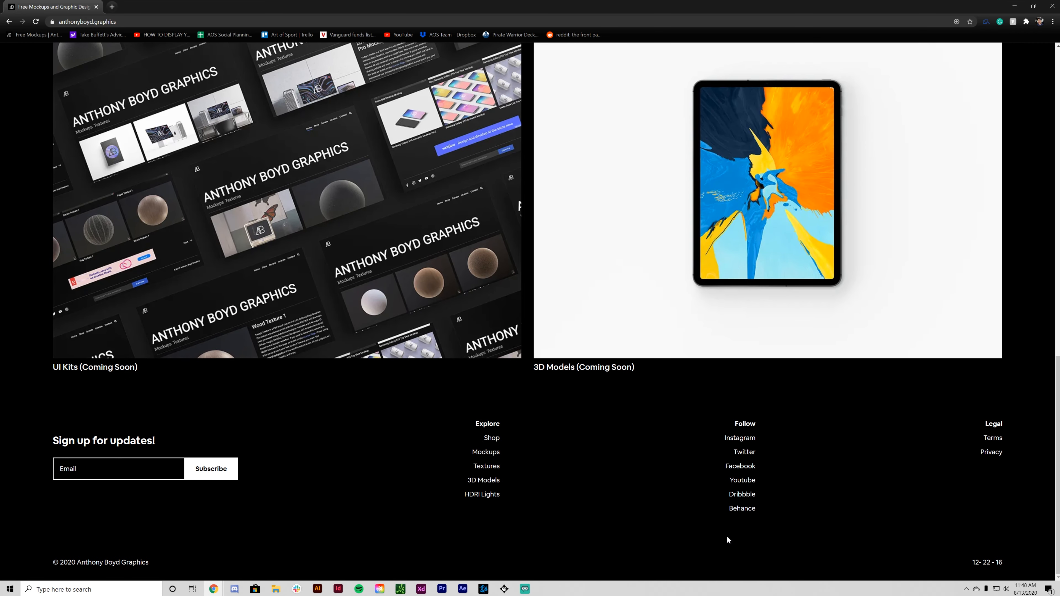
scroll(80, 329, up, 8)
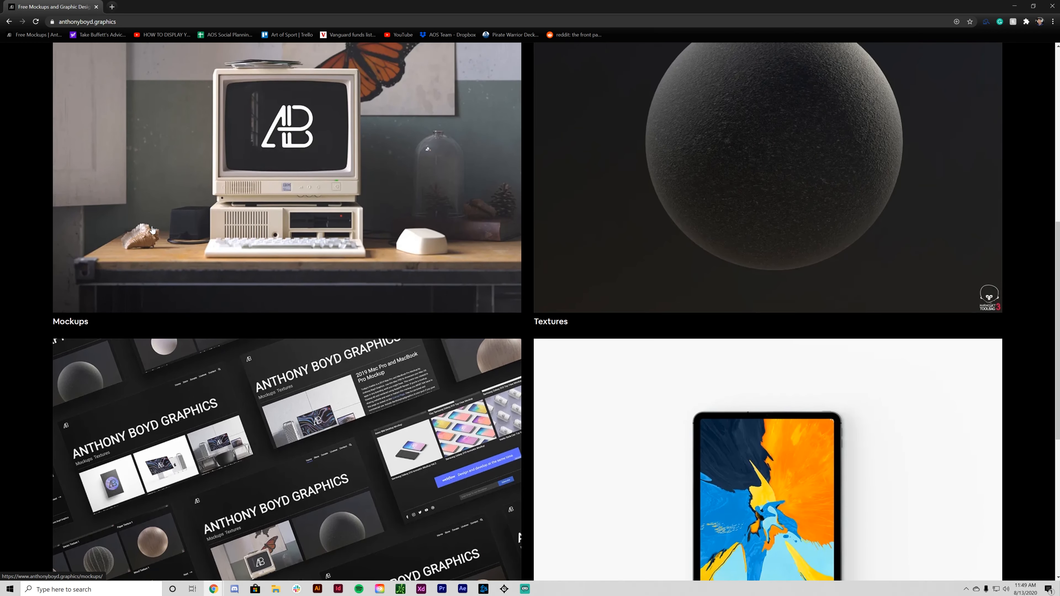
- Go to the Mockups page and open the 1984 Apple Macintosh Mockup in a background tab
click(309, 201)
scroll(22, 281, down, 4)
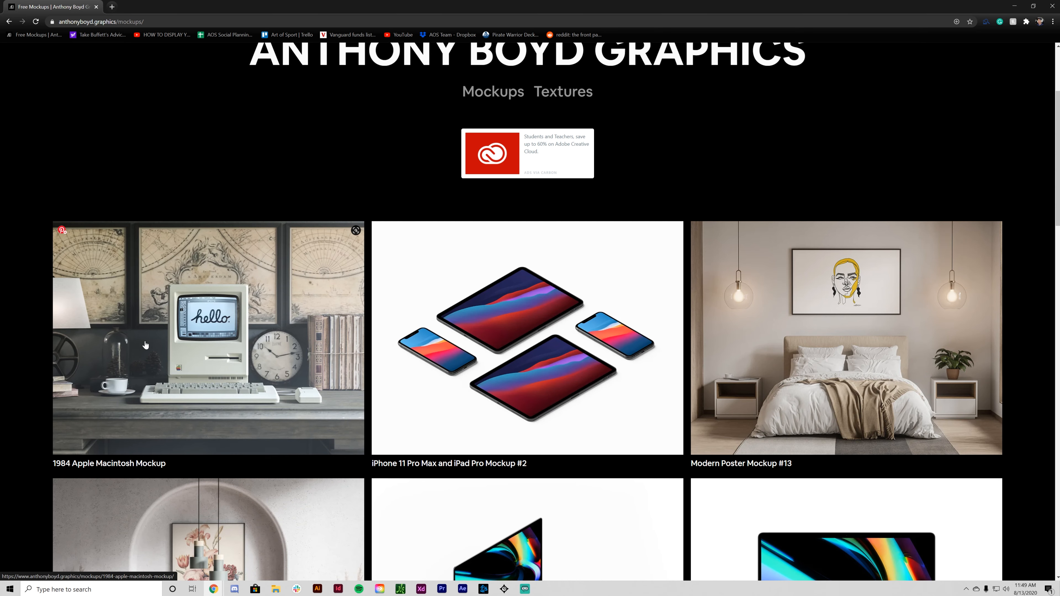
middle_click(140, 354)
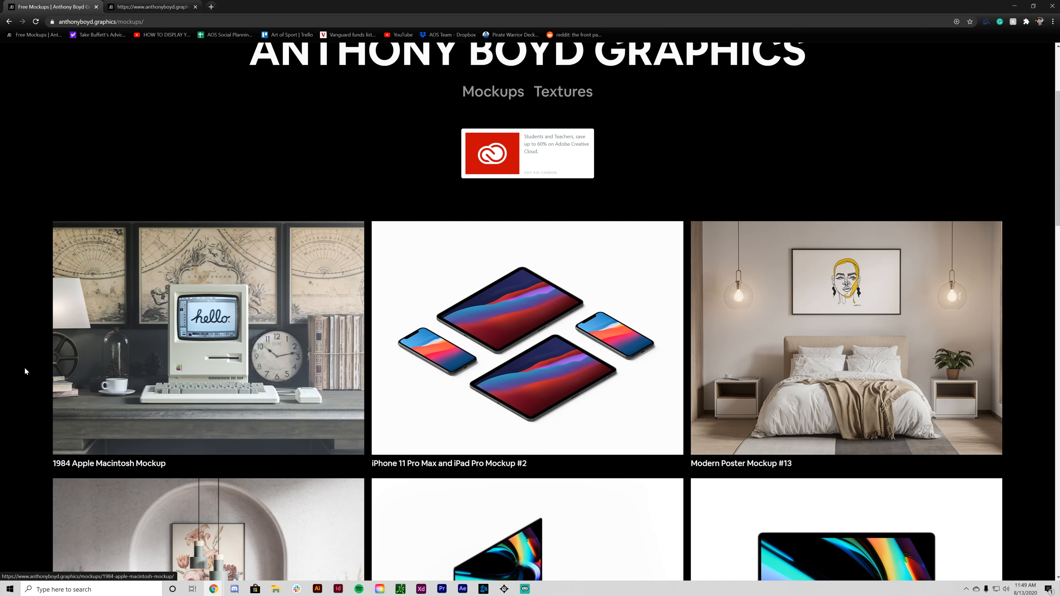
middle_click(32, 372)
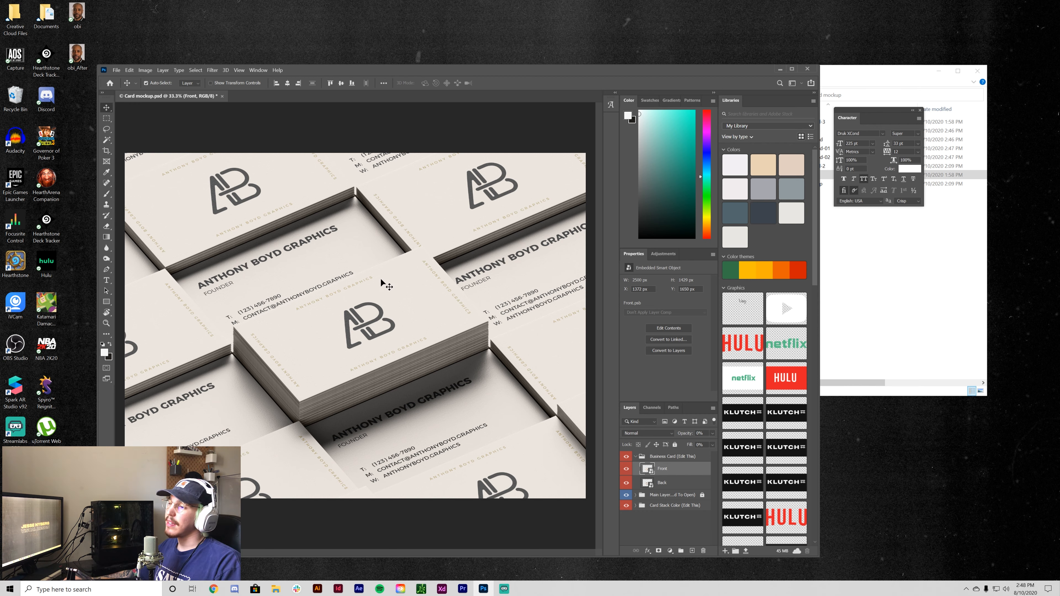
- Open the Front smart object of the card mockup and delete its old Design layer
key(ctrl+plus)
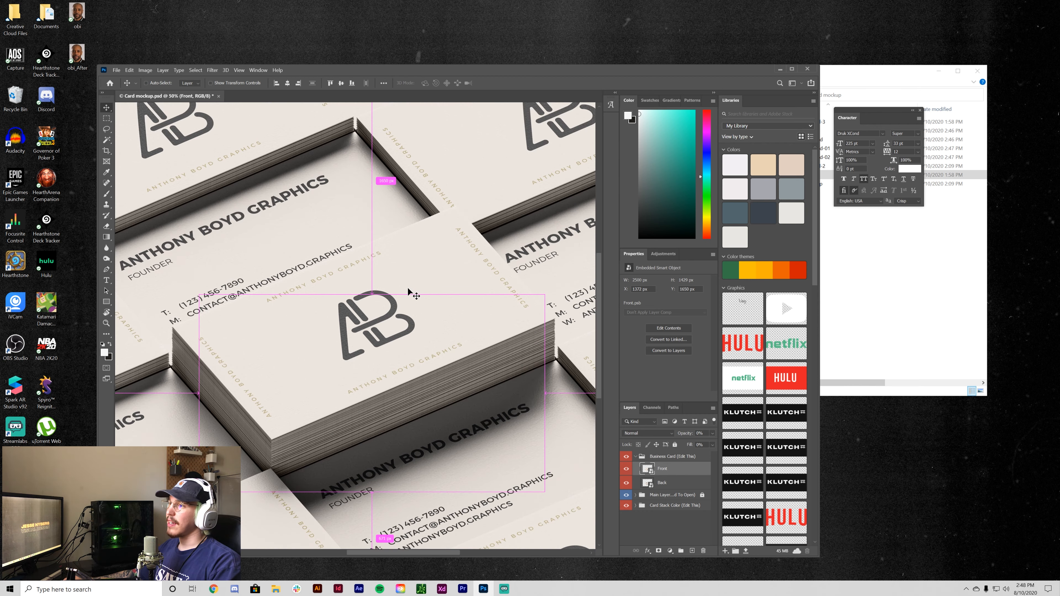
key(ctrl+plus)
key(ctrl+minus)
key(ctrl+minus)
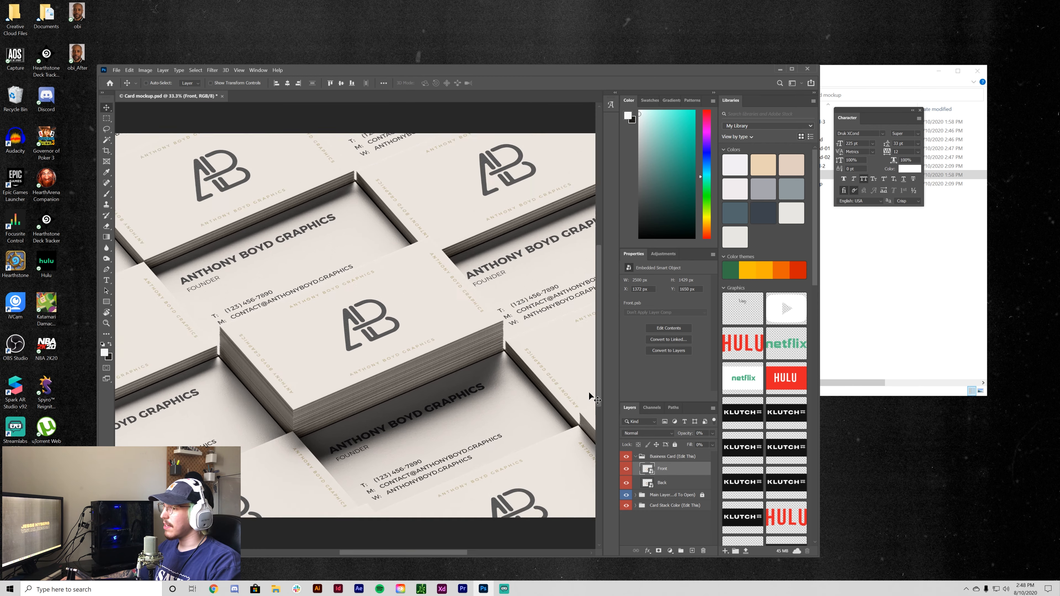
double_click(648, 470)
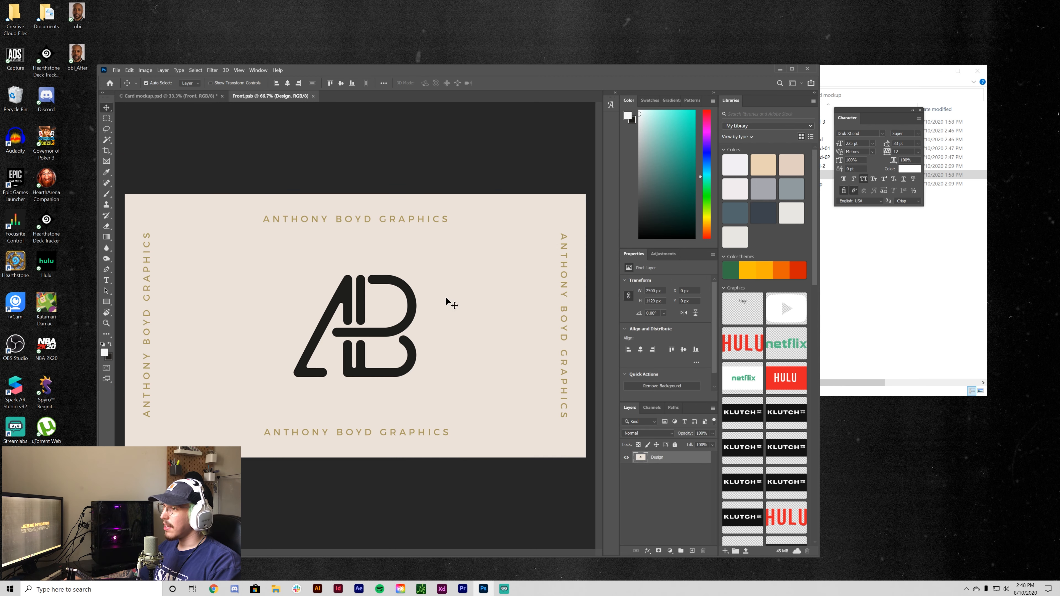
click(693, 550)
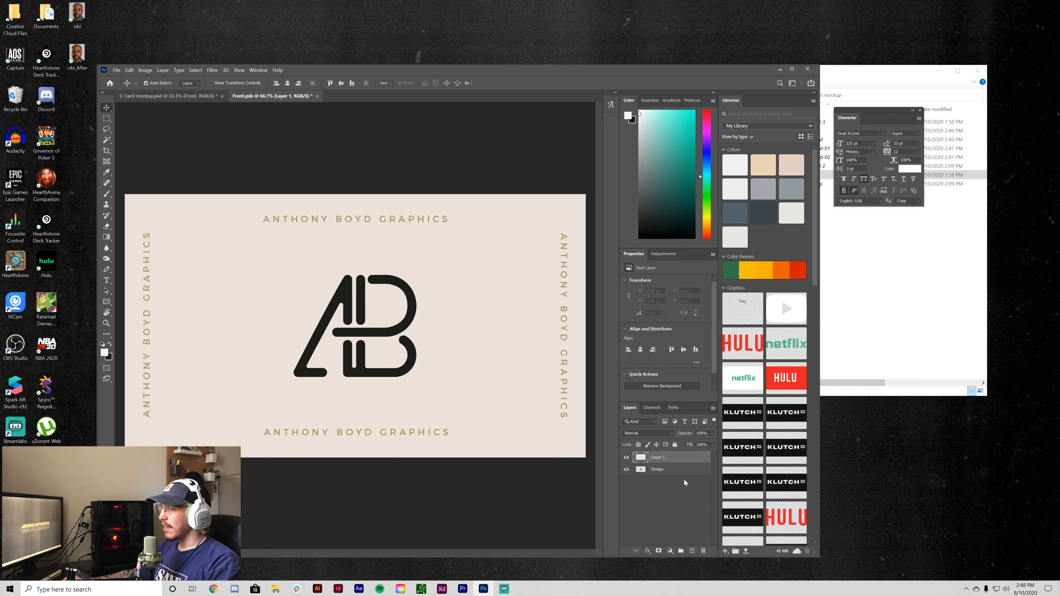
click(684, 471)
key(Delete)
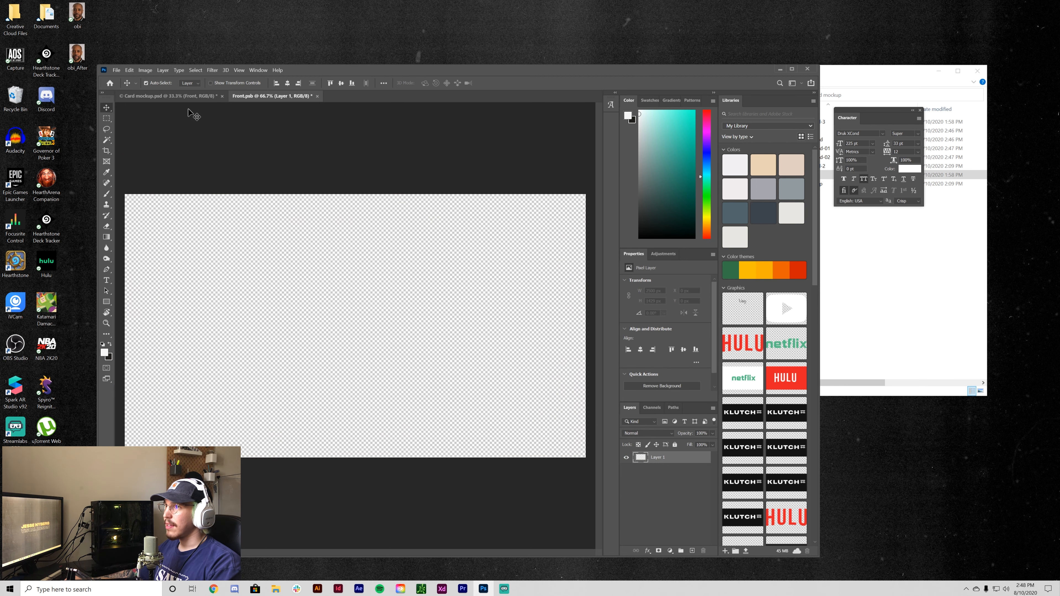
click(208, 96)
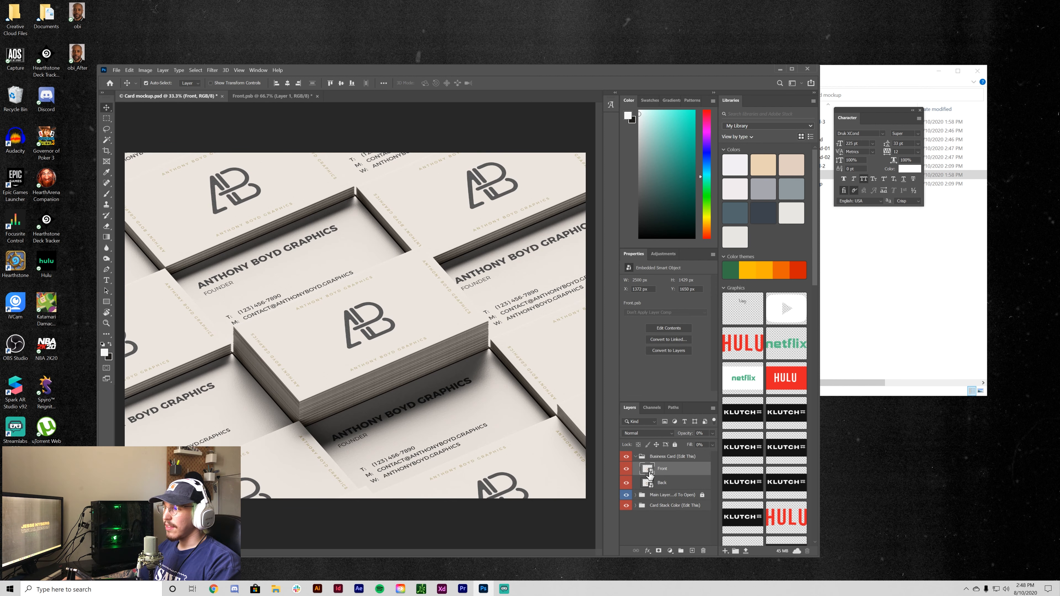
- Place Ampersand-01.png into the empty front design and scale it to fill the card
double_click(649, 470)
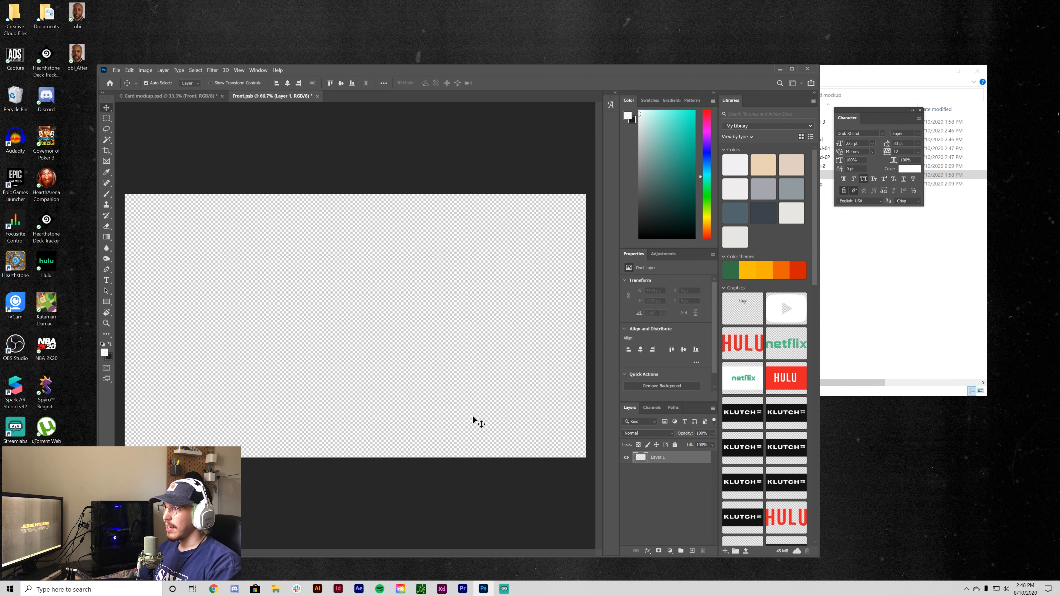
click(850, 346)
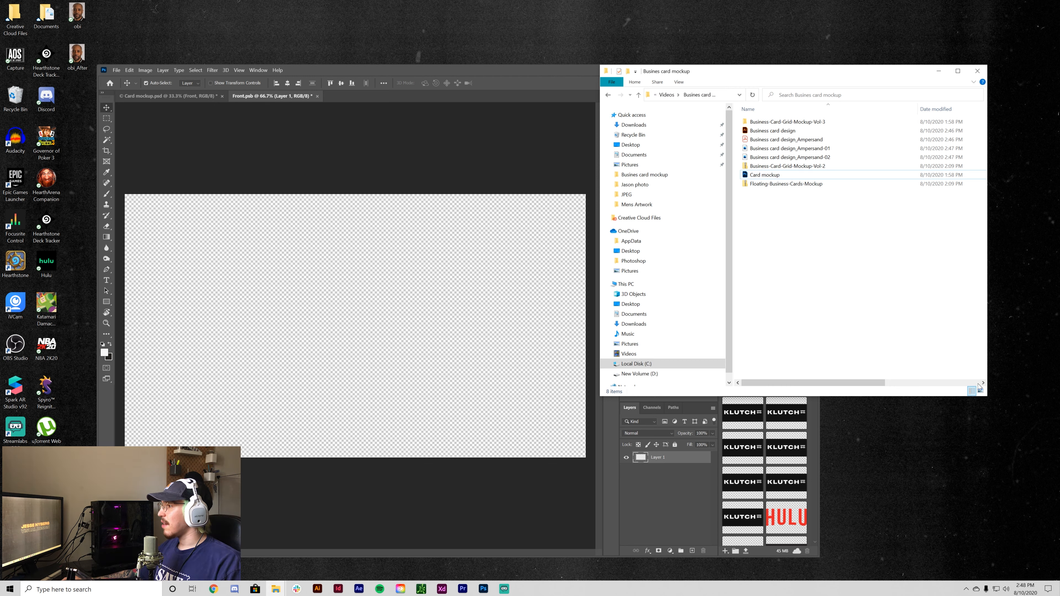
ctrl+scroll(835, 271, up, 4)
click(910, 136)
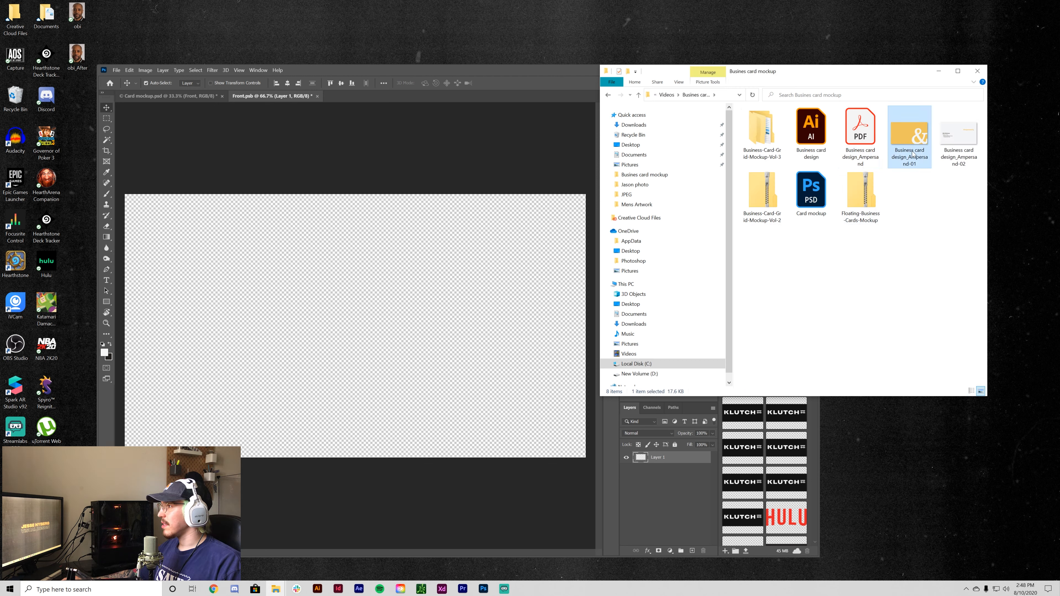
drag(910, 136, 358, 291)
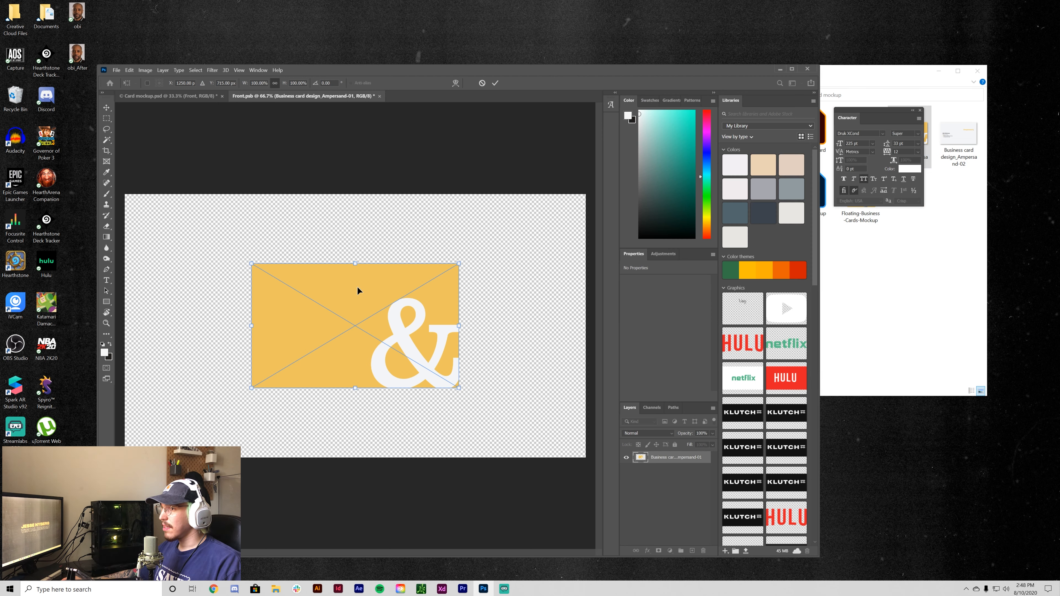
drag(458, 329, 597, 331)
key(Return)
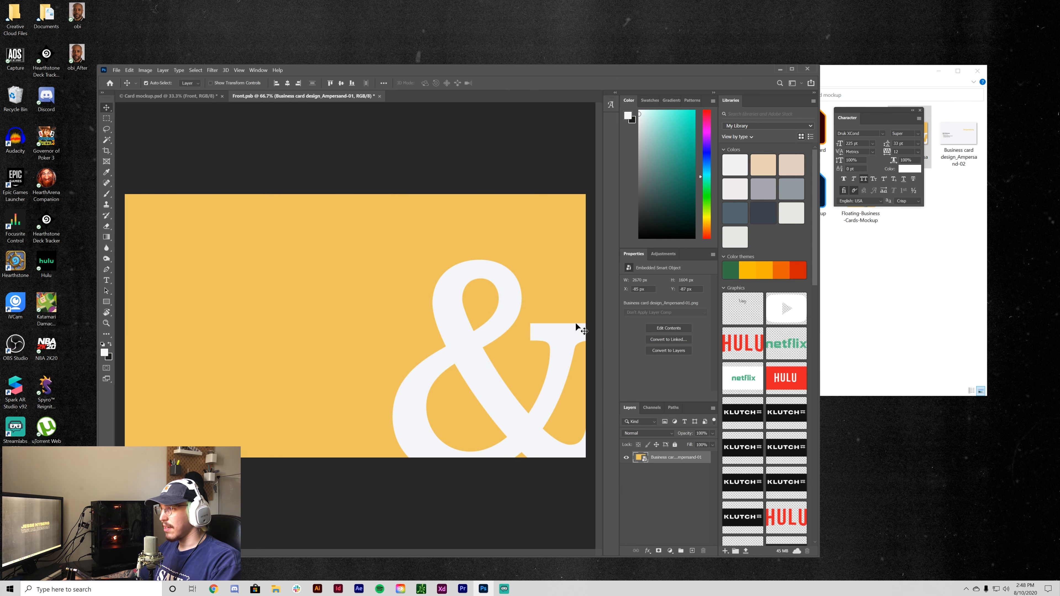
- Save the updated front design and close it to return to Card mockup.psd
key(ctrl+minus)
key(ctrl+minus)
key(ctrl+plus)
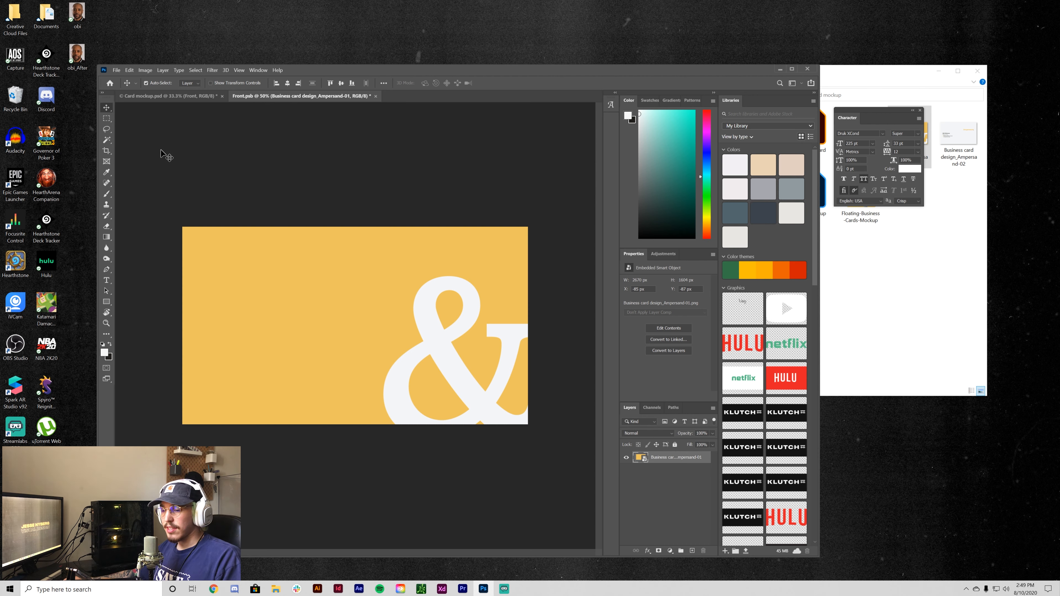
key(ctrl+s)
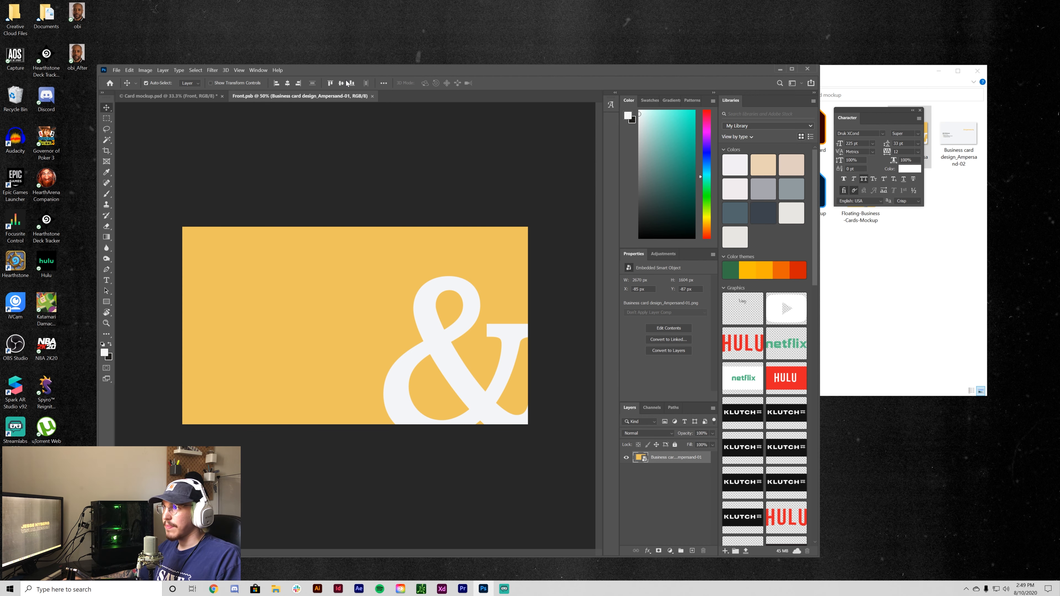
click(373, 96)
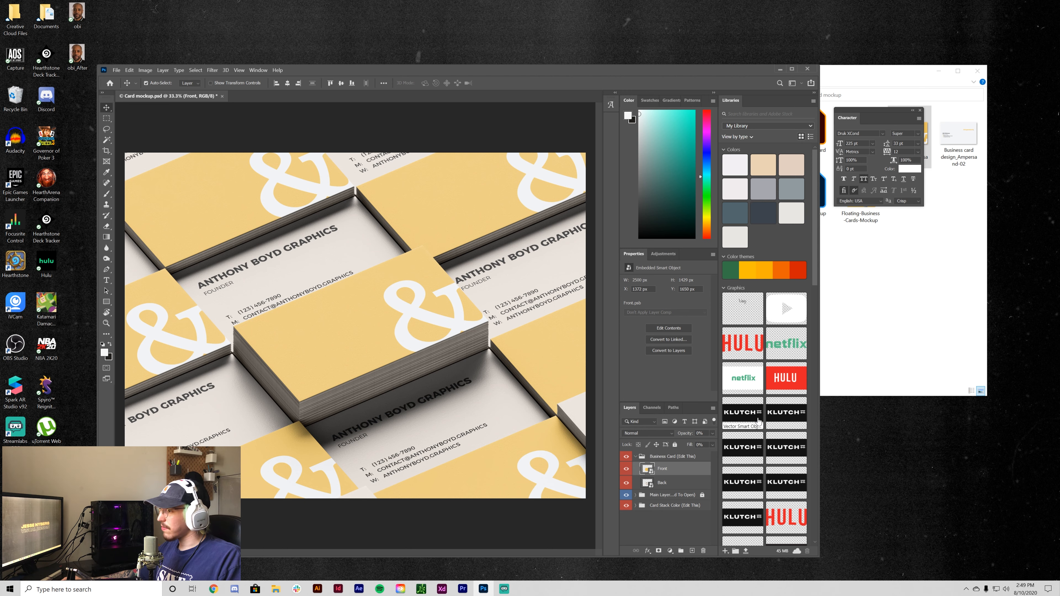
- Open the Back smart object and delete its old sample Design layer
double_click(647, 483)
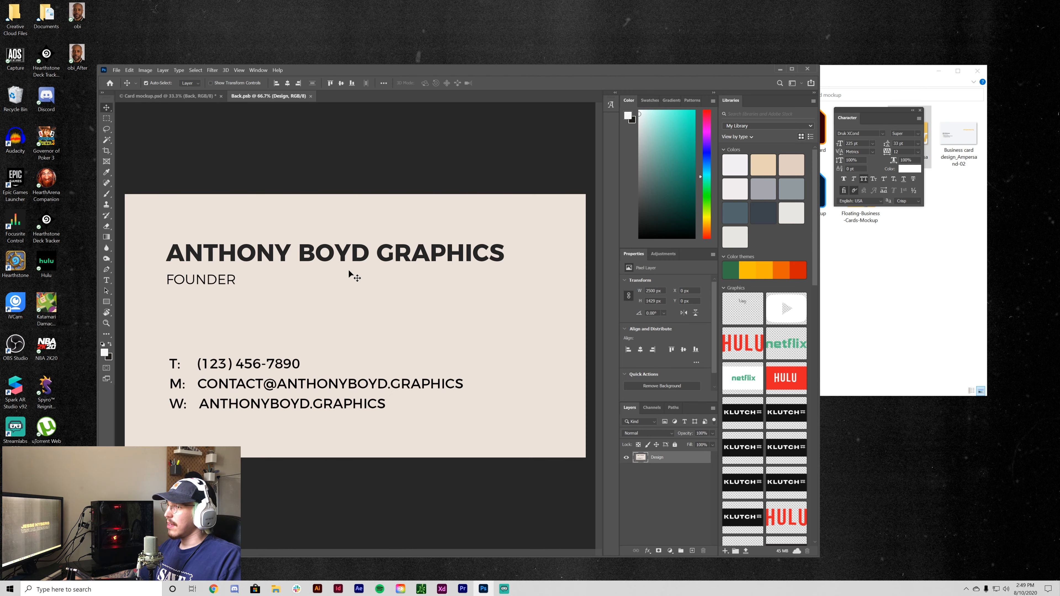
click(691, 552)
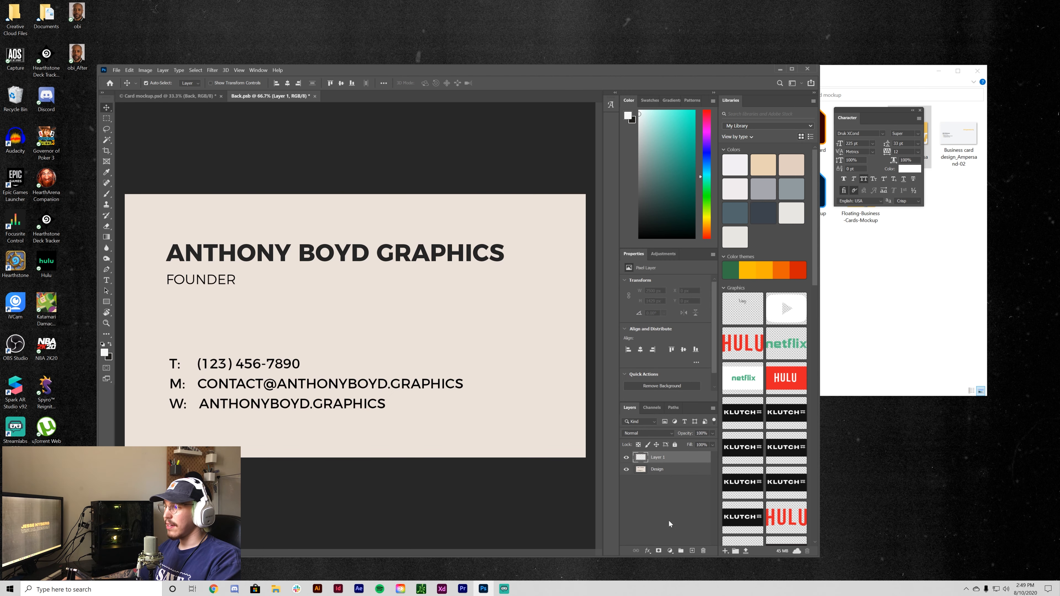
click(641, 471)
key(Delete)
- Place Ampersand-02.png into Back.psb, scale it to fill the card, commit and save
click(909, 312)
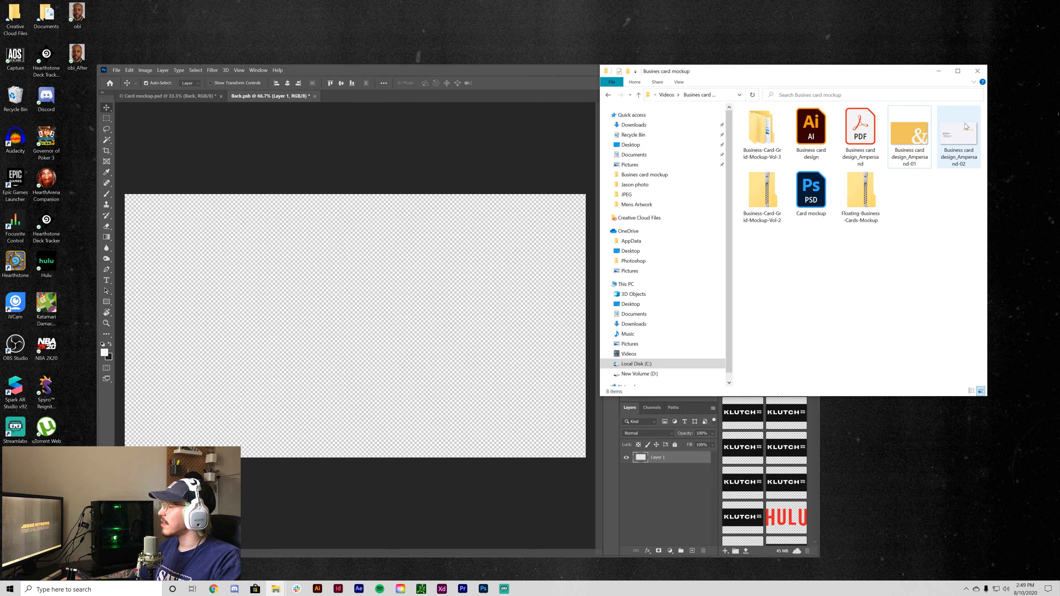
drag(960, 137, 414, 289)
drag(457, 326, 593, 334)
key(Return)
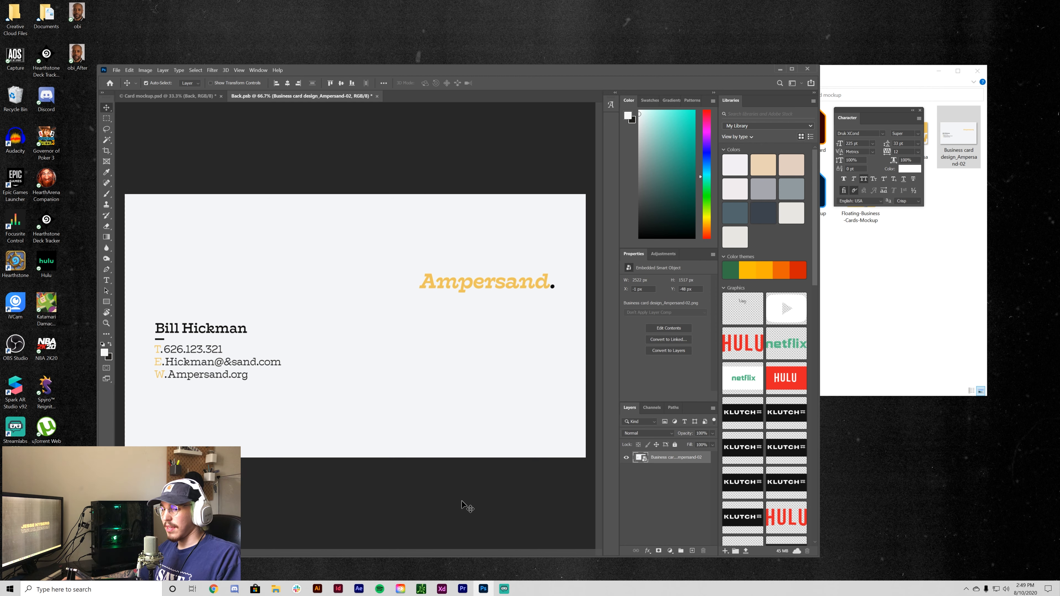
key(ctrl+s)
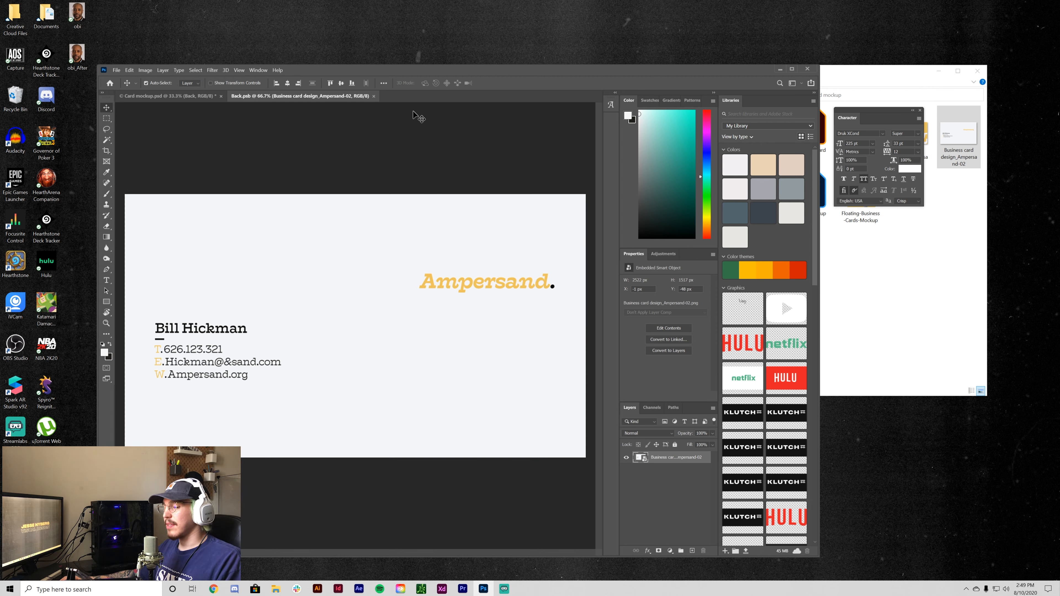
click(114, 71)
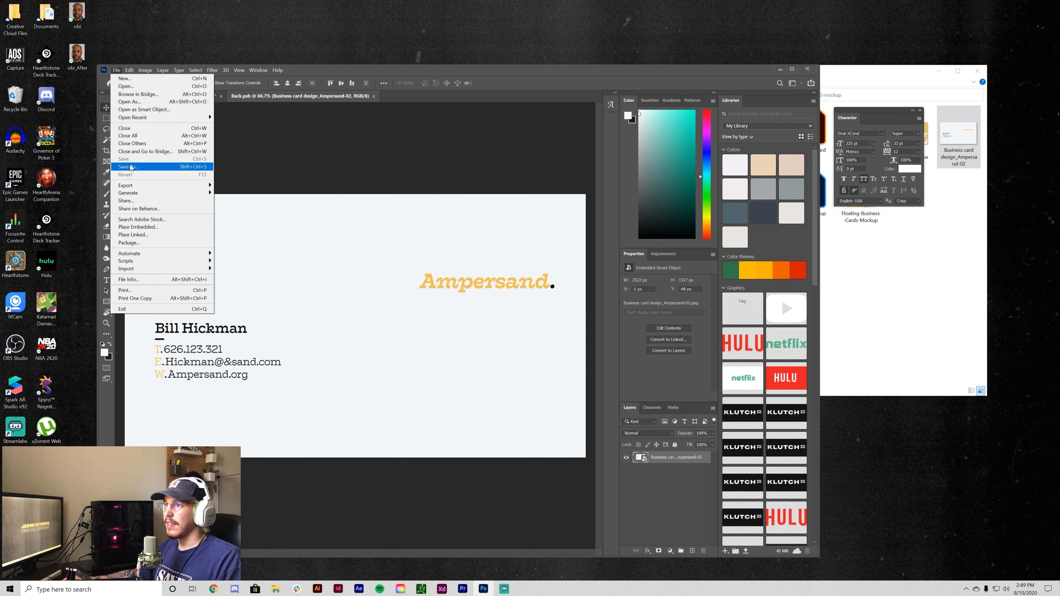
click(382, 120)
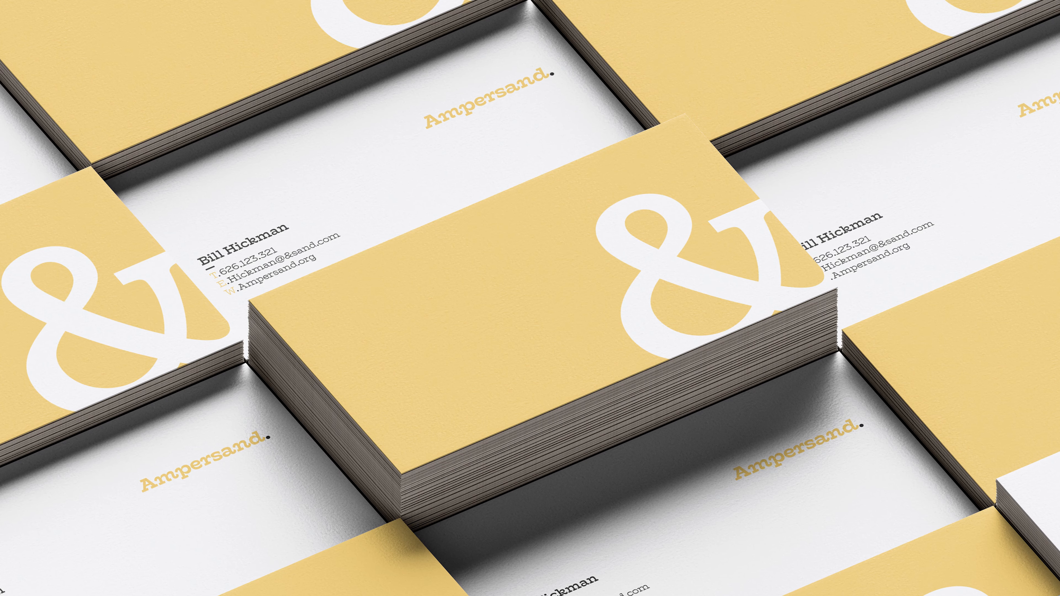